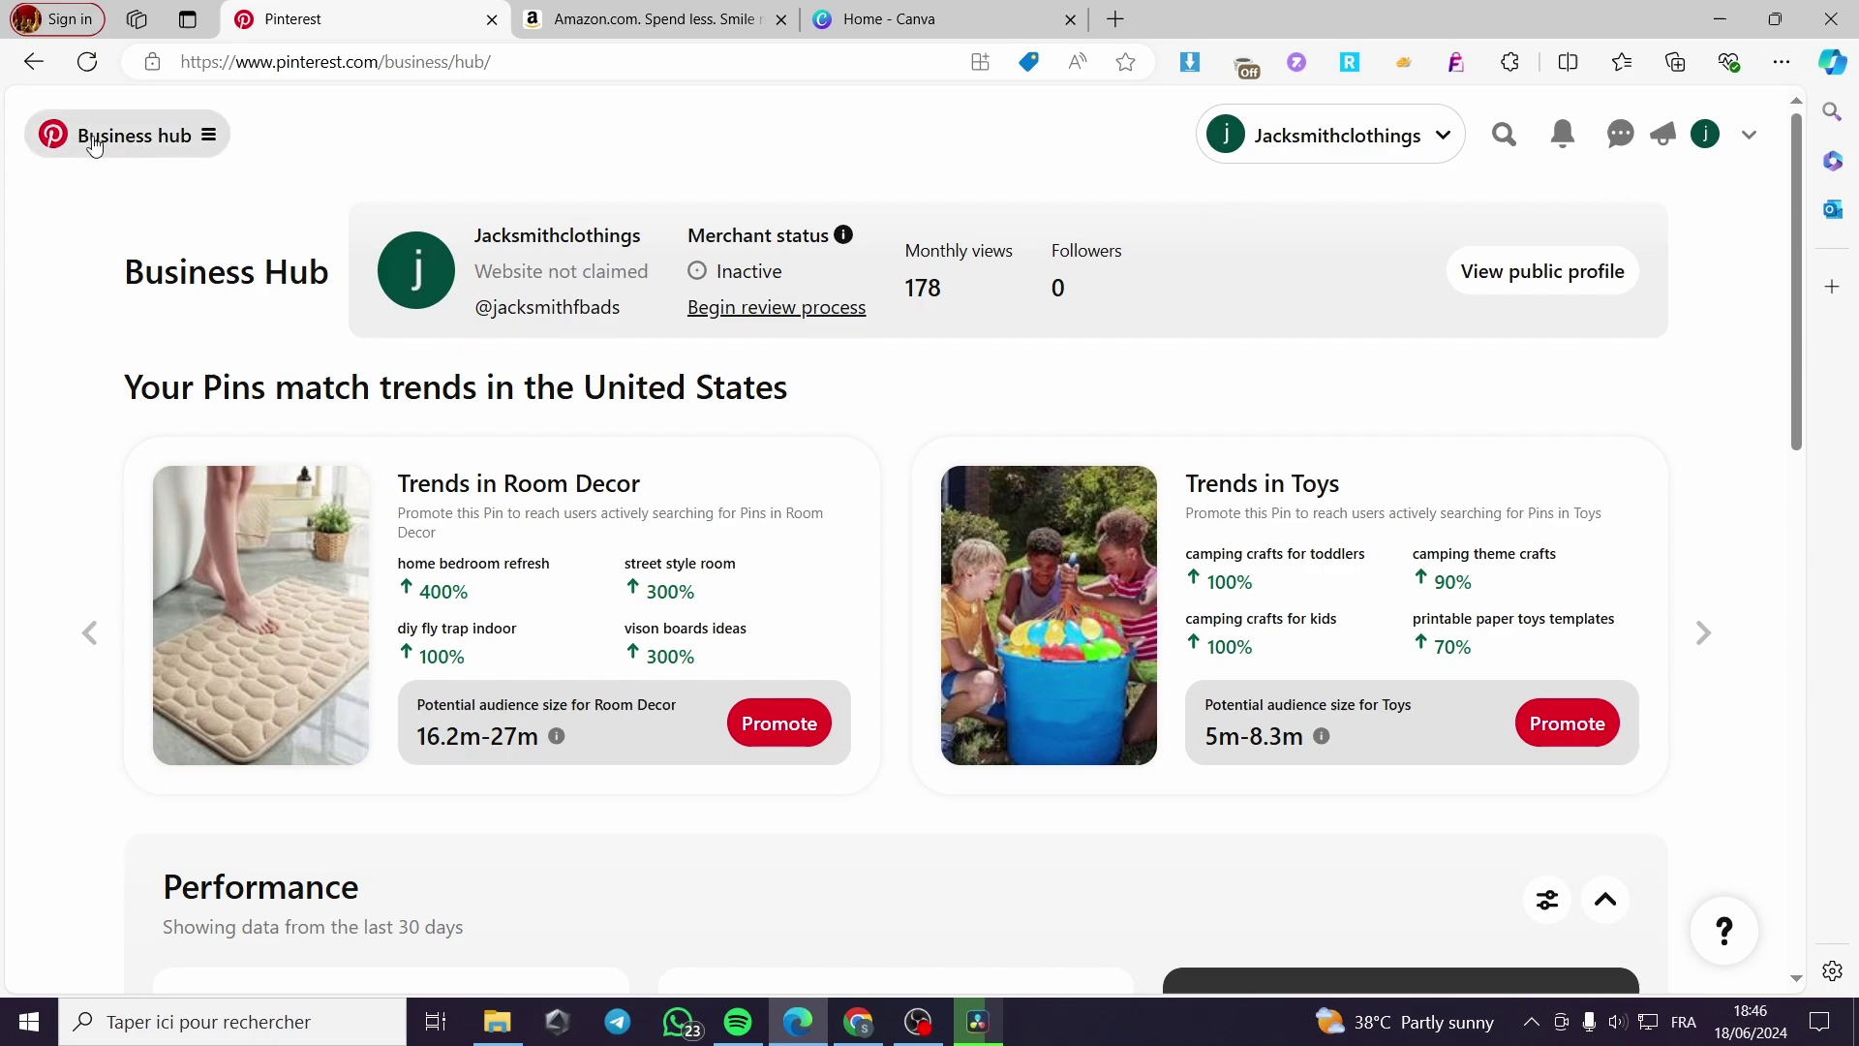
- Look over the Amazon home page, then return to the Pinterest Business Hub
{"action": "left_click", "coordinate": [658, 19]}
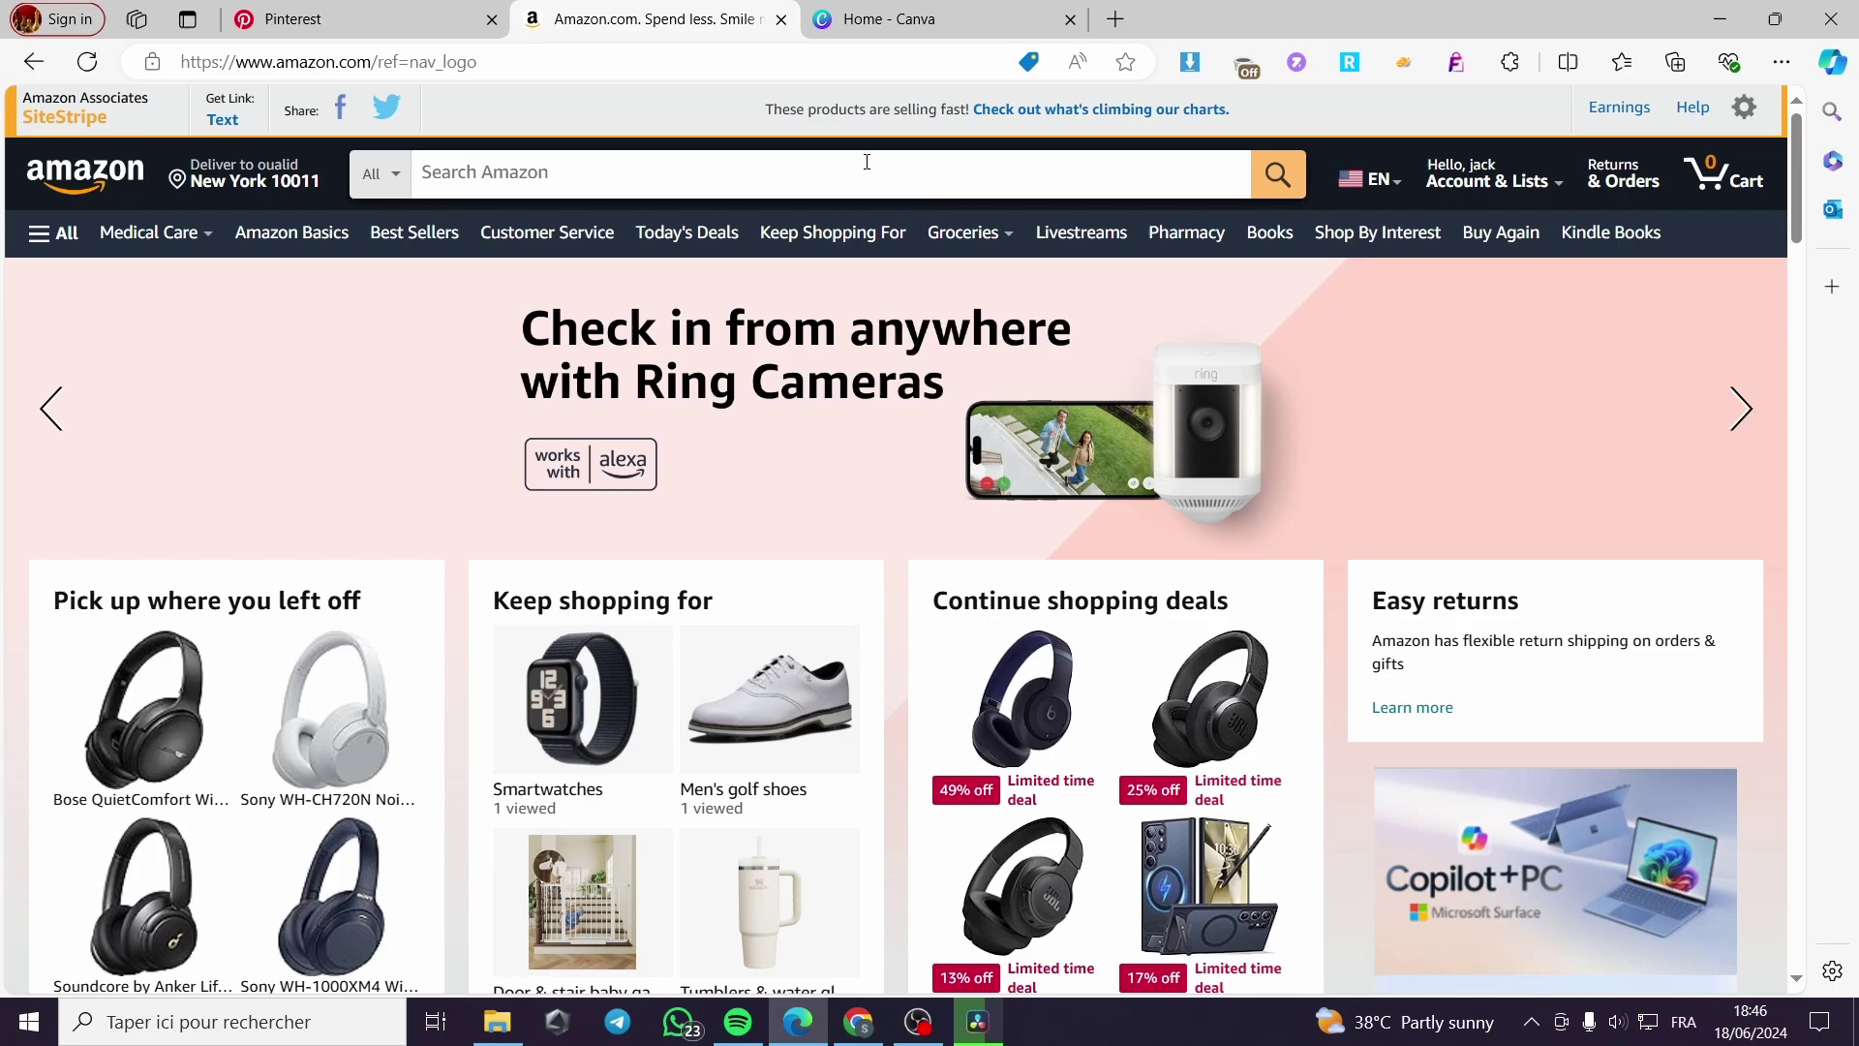
{"action": "left_click", "coordinate": [327, 18]}
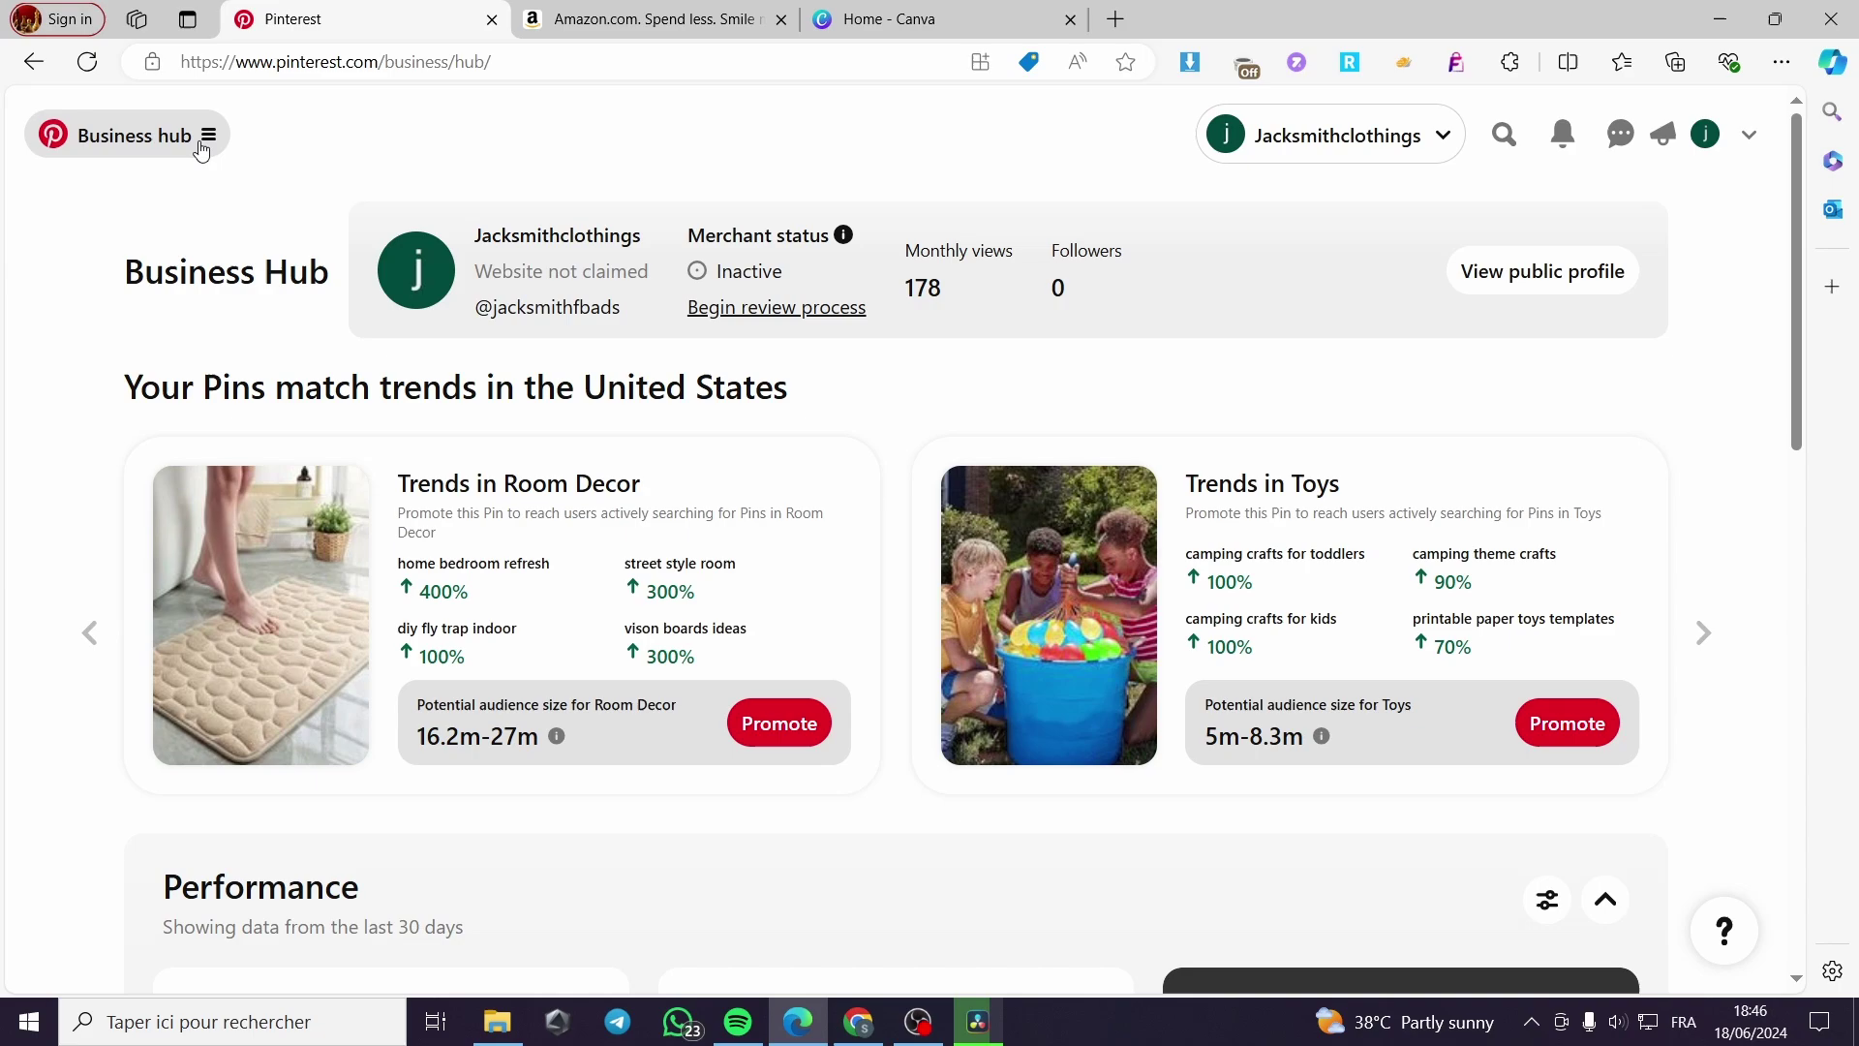
{"action": "left_click", "coordinate": [639, 27]}
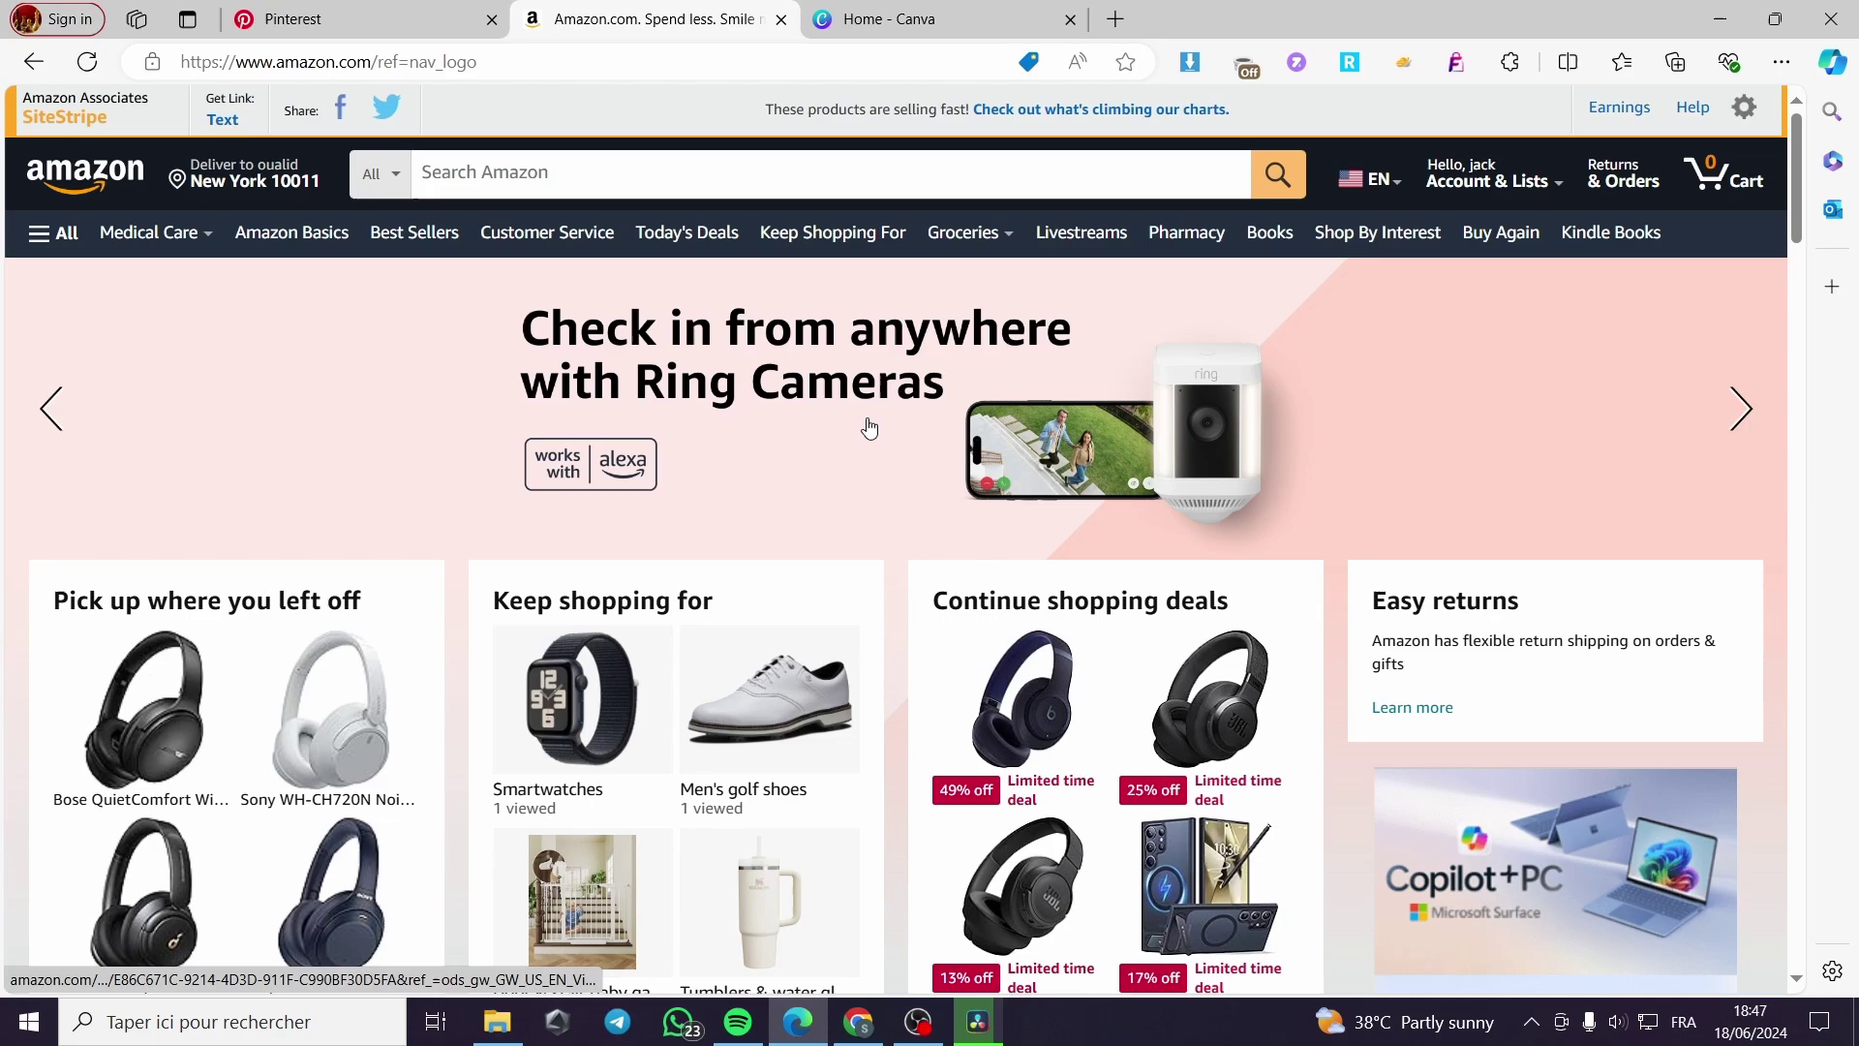
{"action": "scroll", "coordinate": [871, 416], "scroll_direction": "down", "scroll_amount": 3}
{"action": "scroll", "coordinate": [879, 395], "scroll_direction": "up", "scroll_amount": 3}
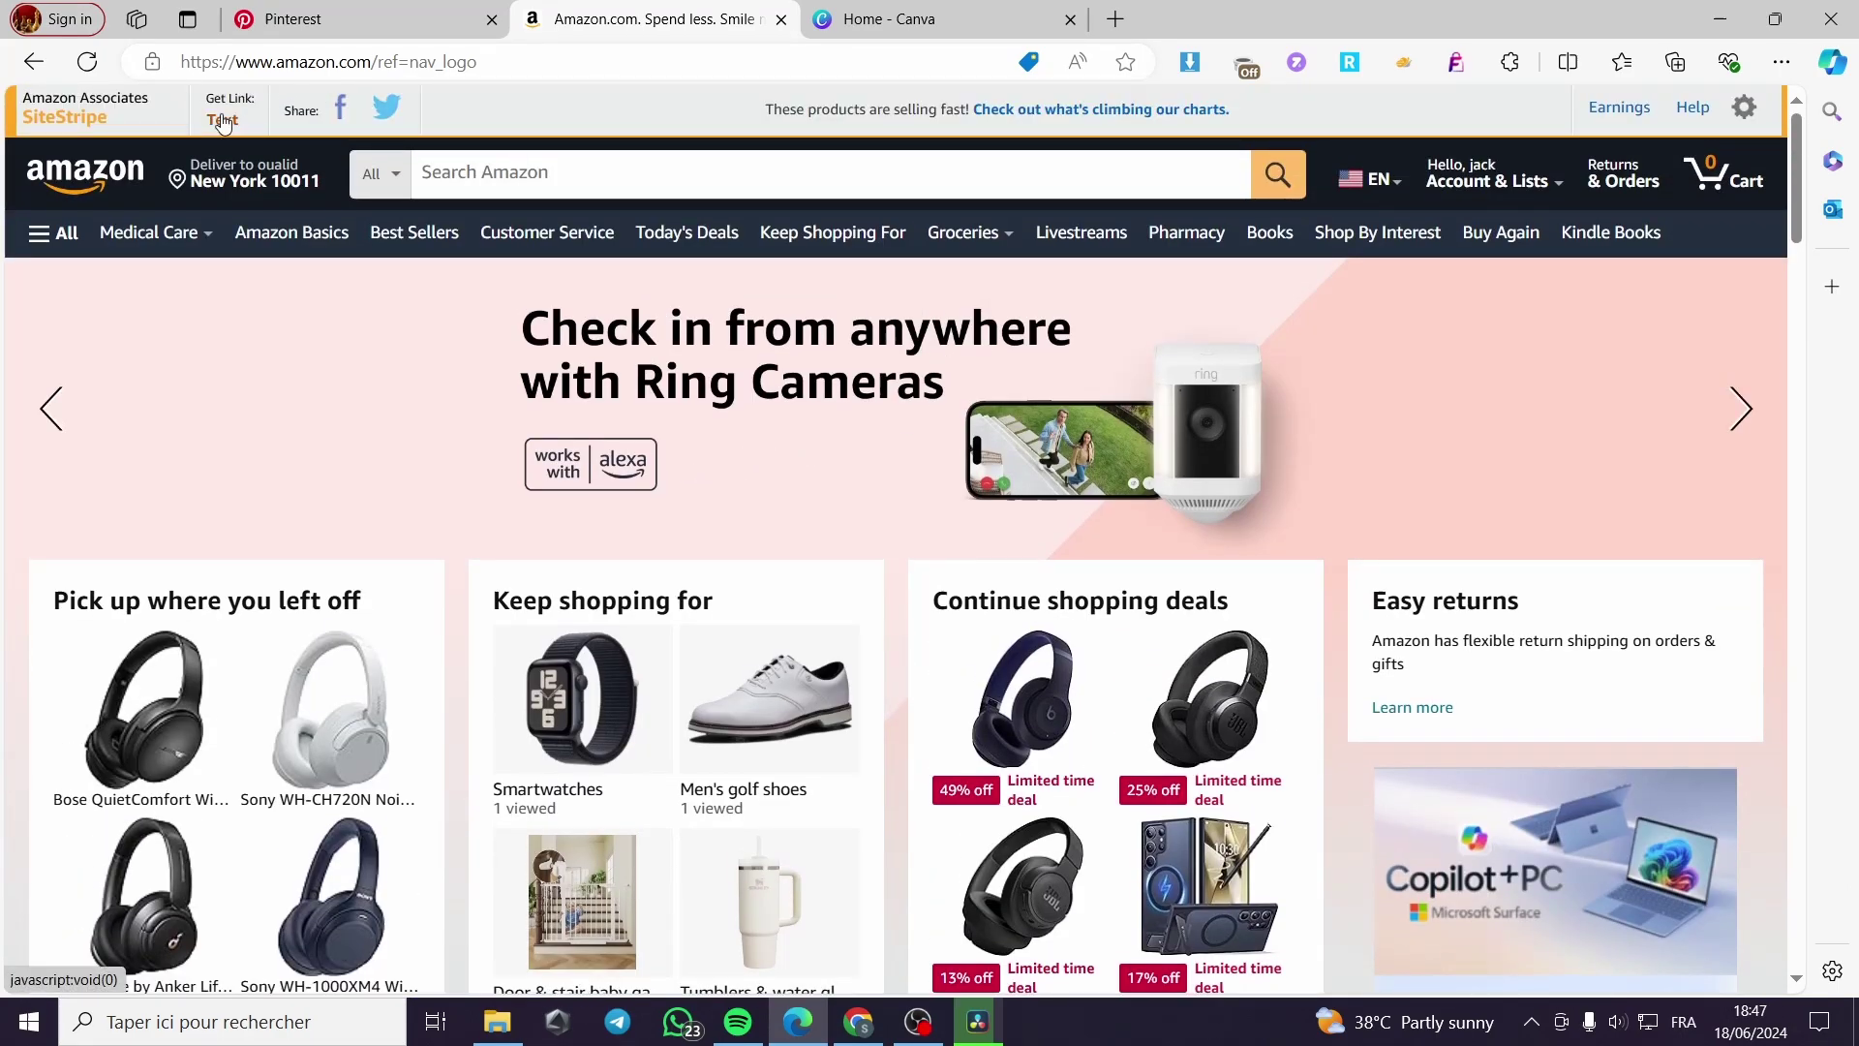
{"action": "left_click", "coordinate": [344, 10]}
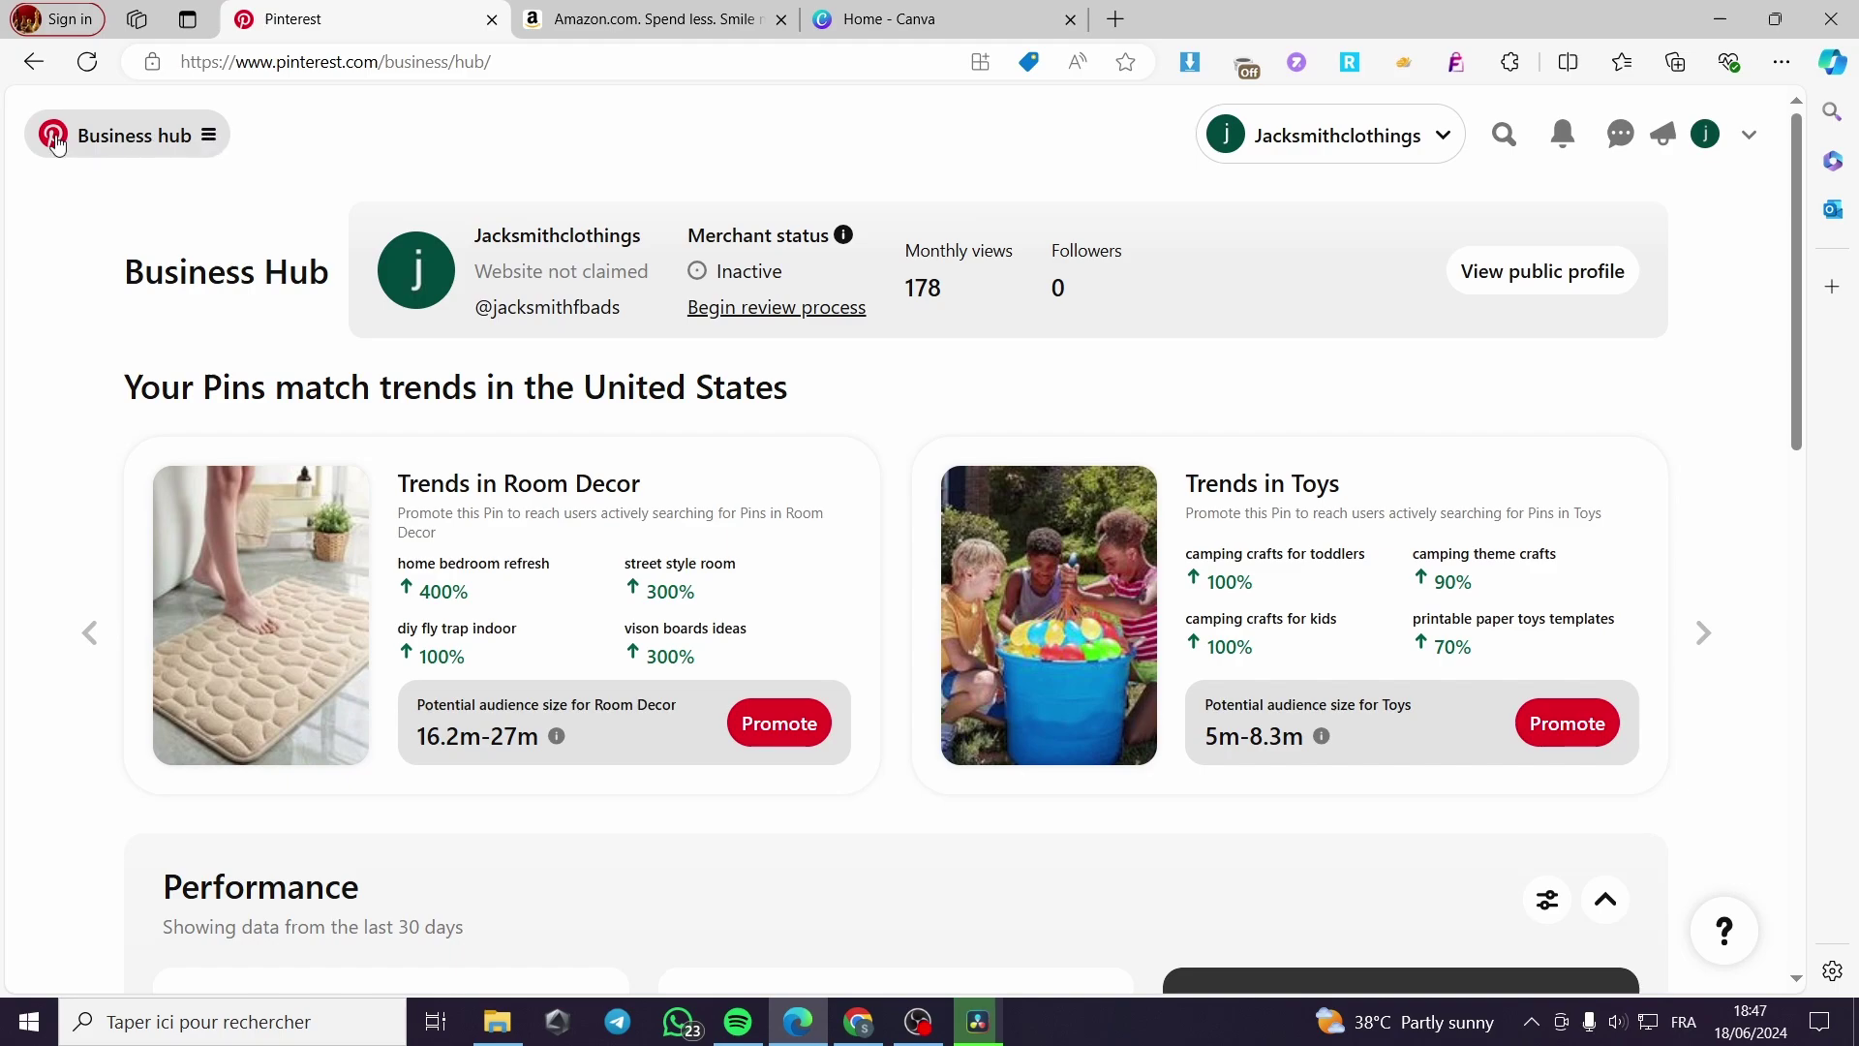
- Open Create Pin from the Business hub menu, then go back and open Pinterest Trends
{"action": "left_click", "coordinate": [141, 138]}
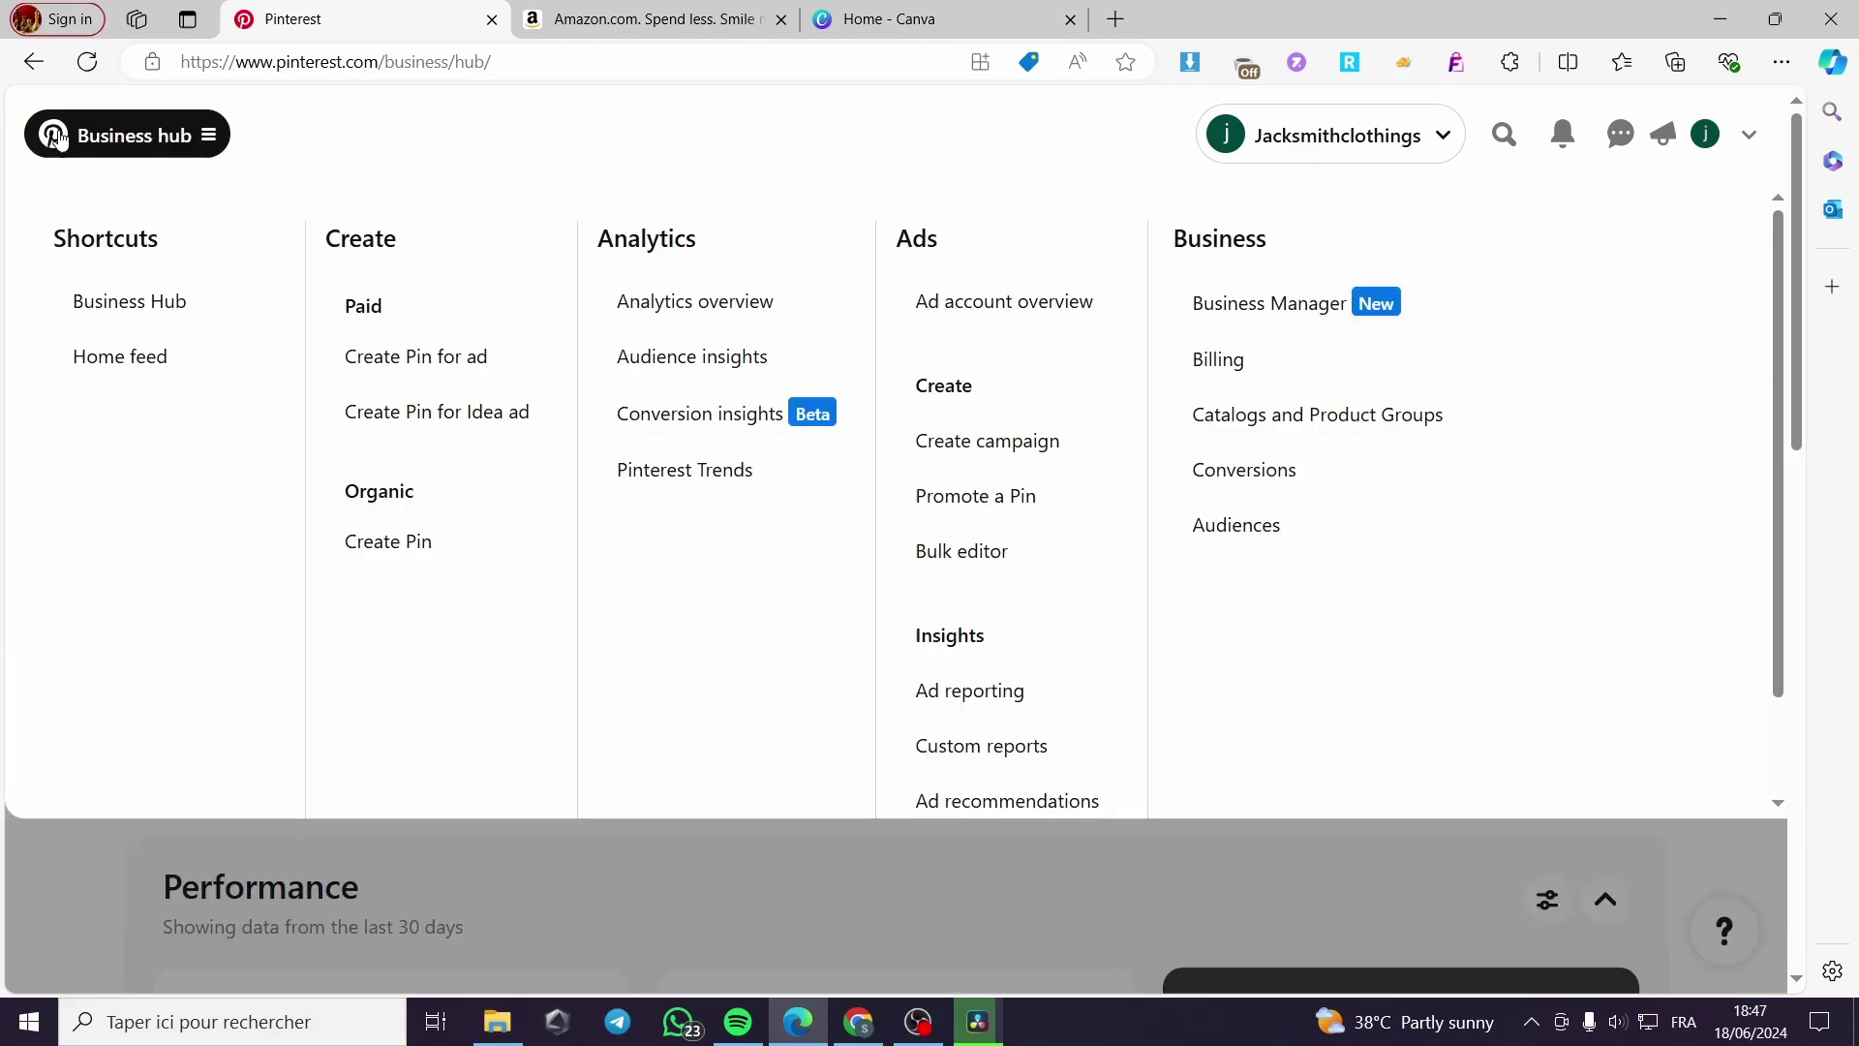
{"action": "left_click", "coordinate": [418, 545]}
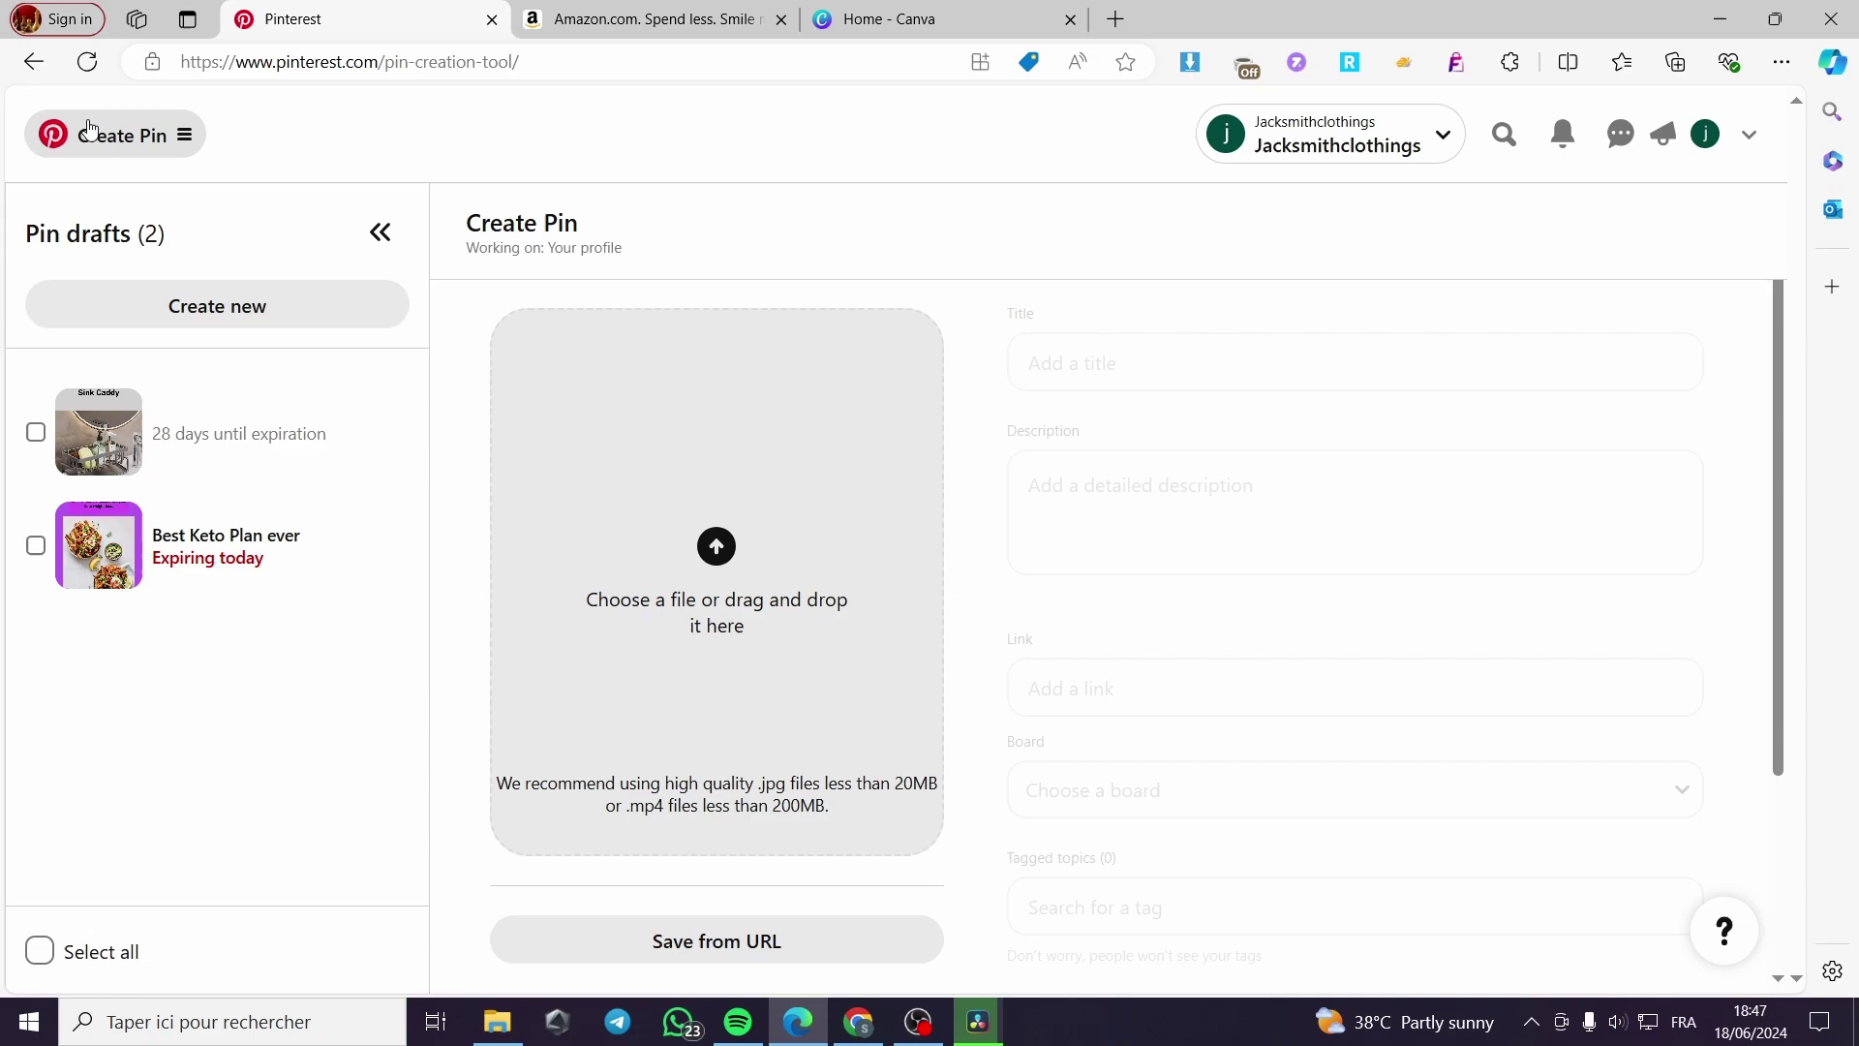
{"action": "left_click", "coordinate": [34, 61]}
{"action": "left_click", "coordinate": [182, 135]}
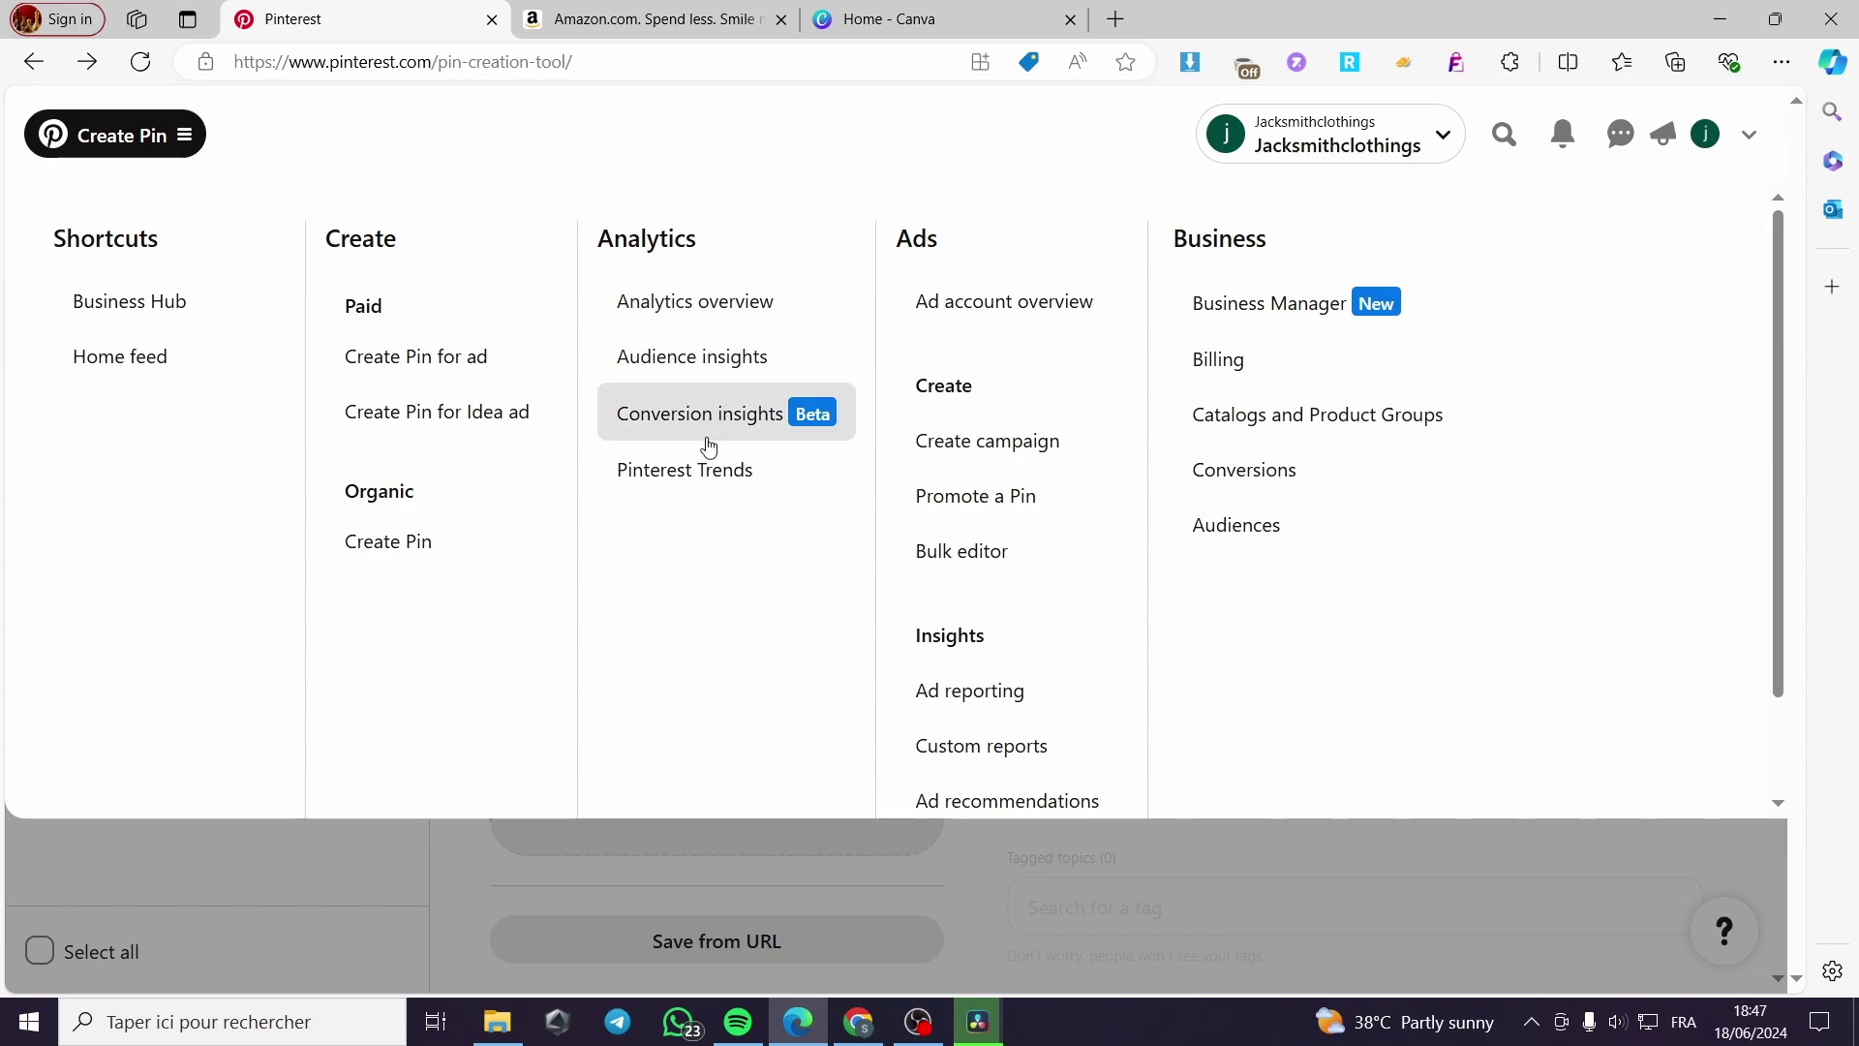
{"action": "left_click", "coordinate": [746, 489]}
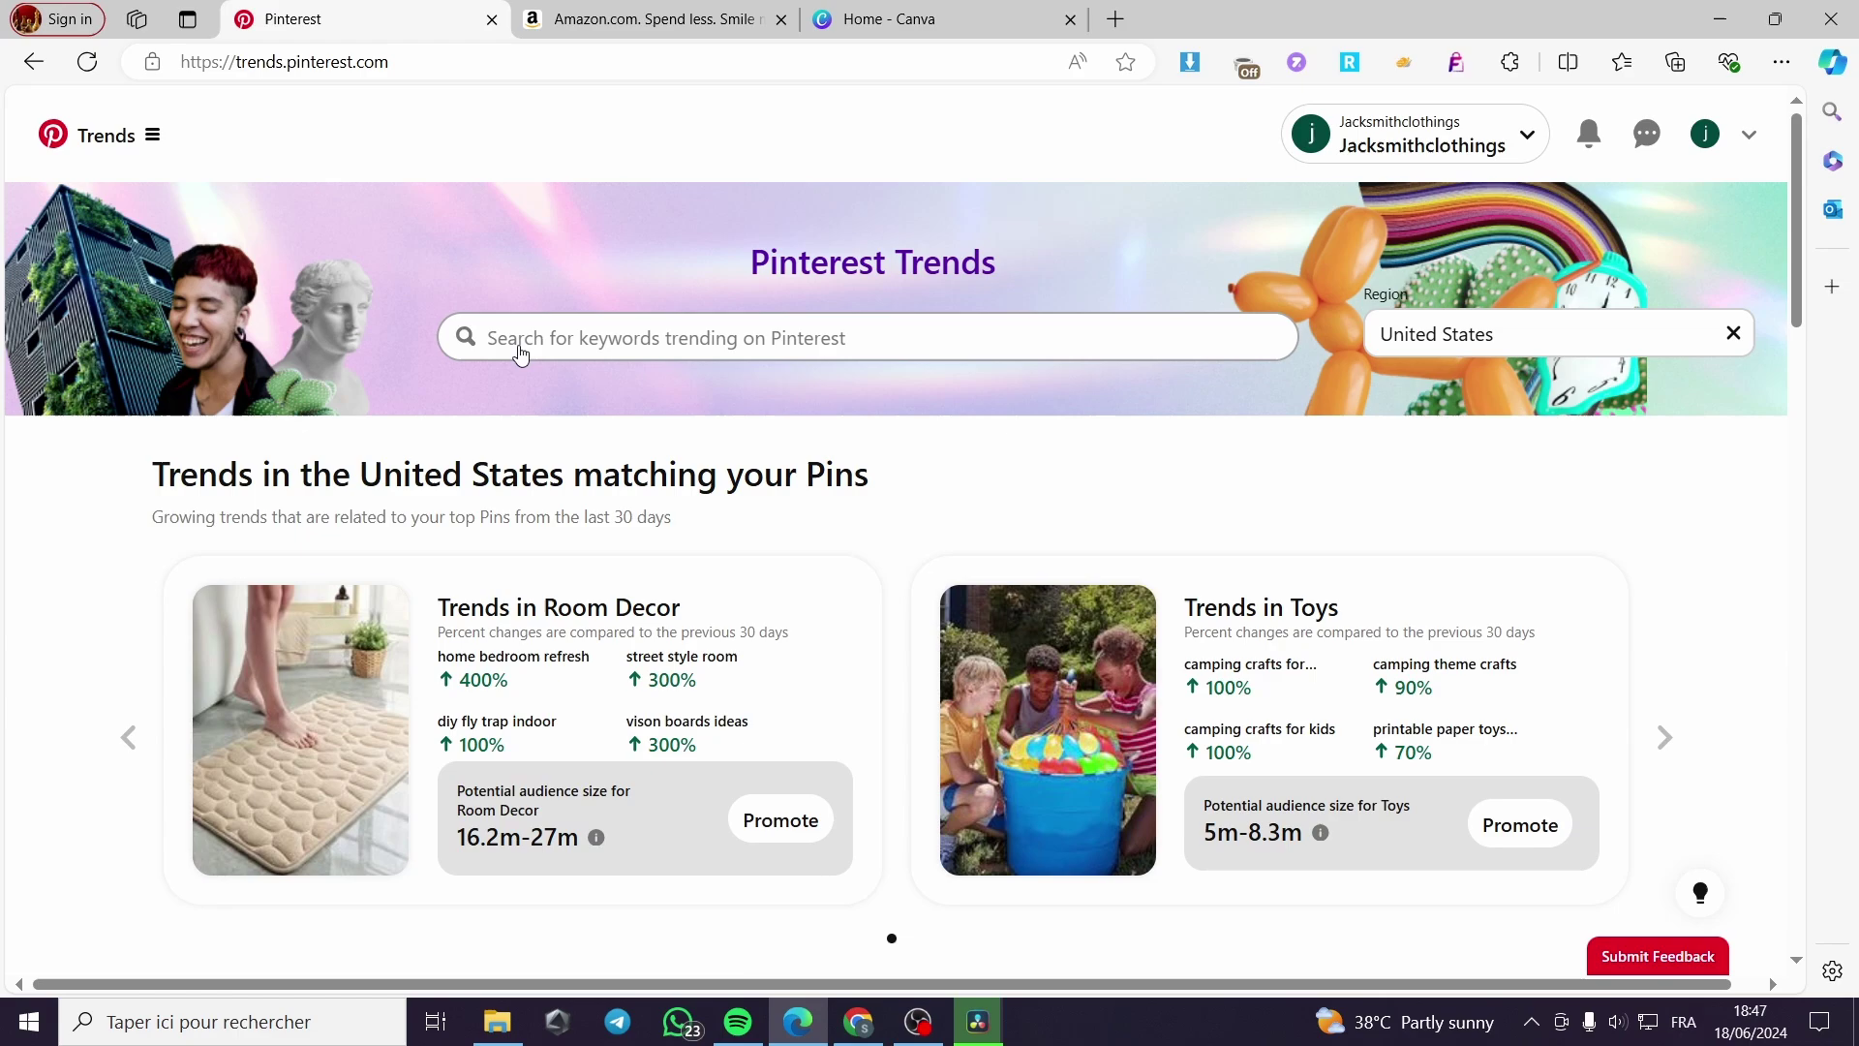
- Search Pinterest Trends for 'summer' and open the 'summer nails' trend
{"action": "left_click", "coordinate": [766, 341]}
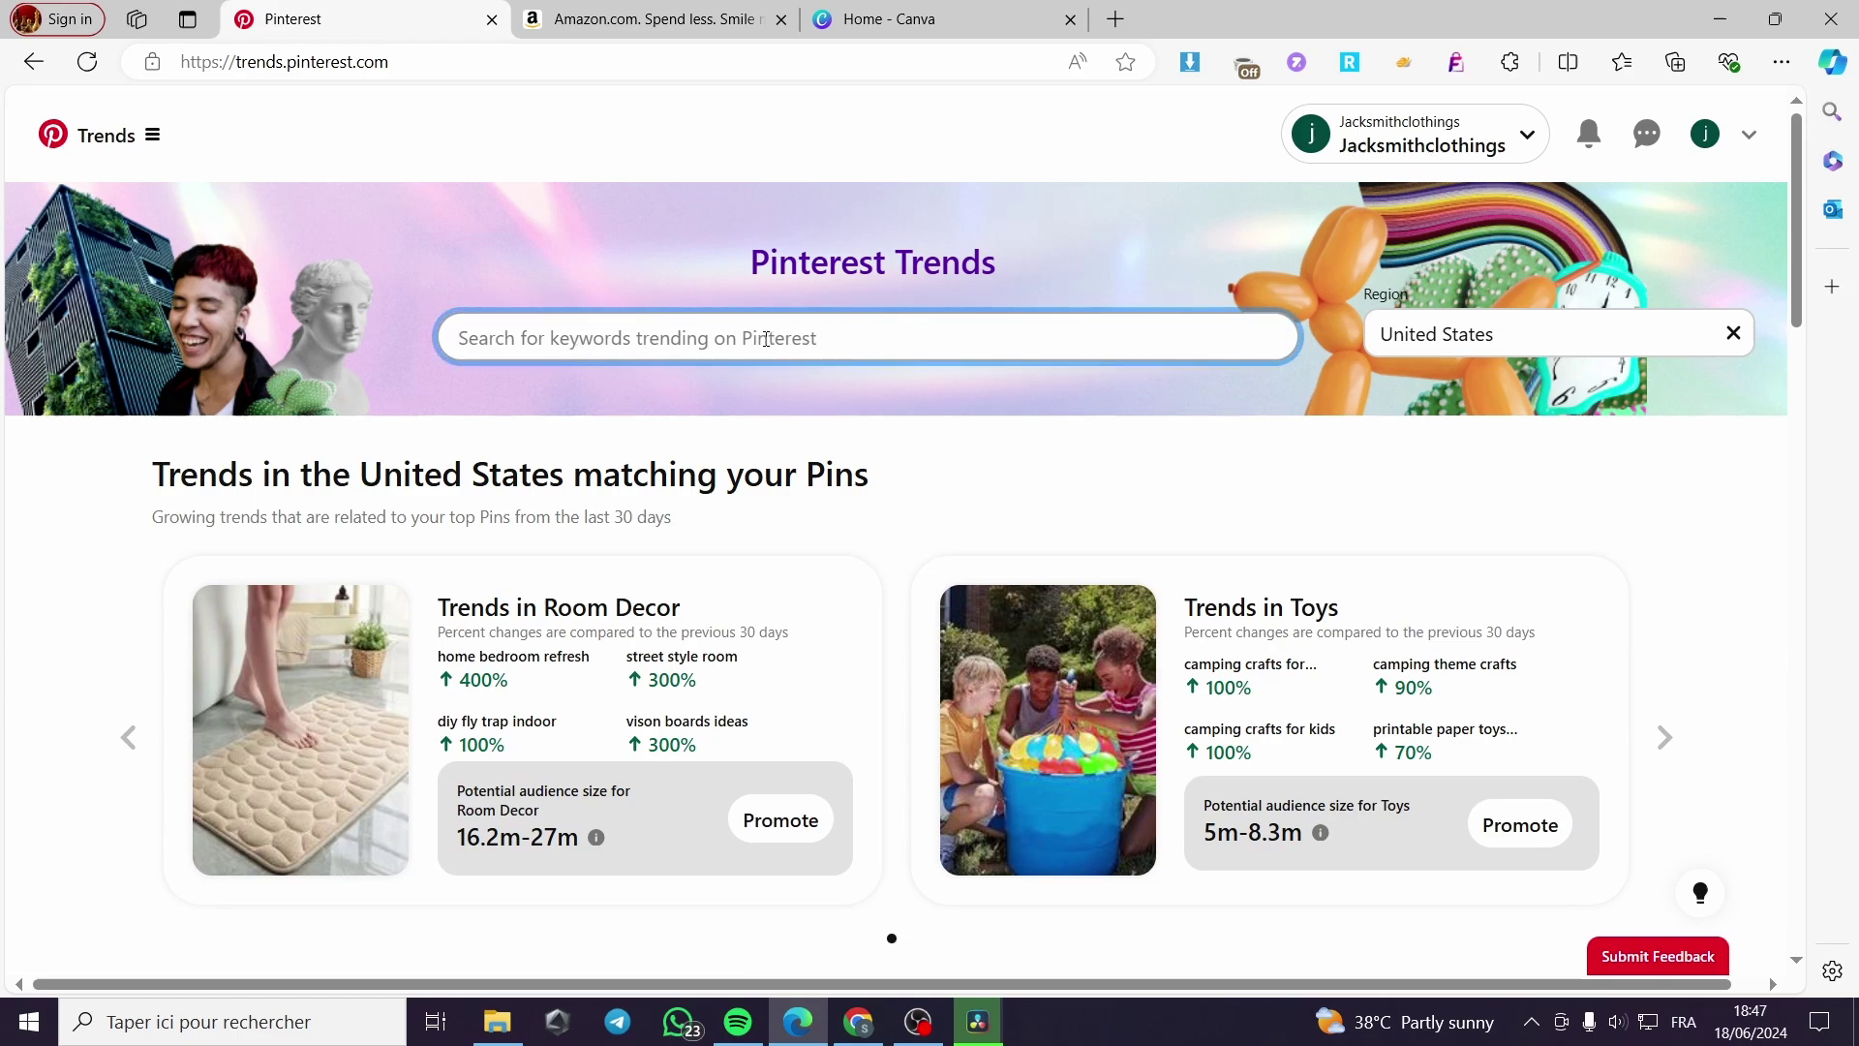
{"action": "type", "text": "sum"}
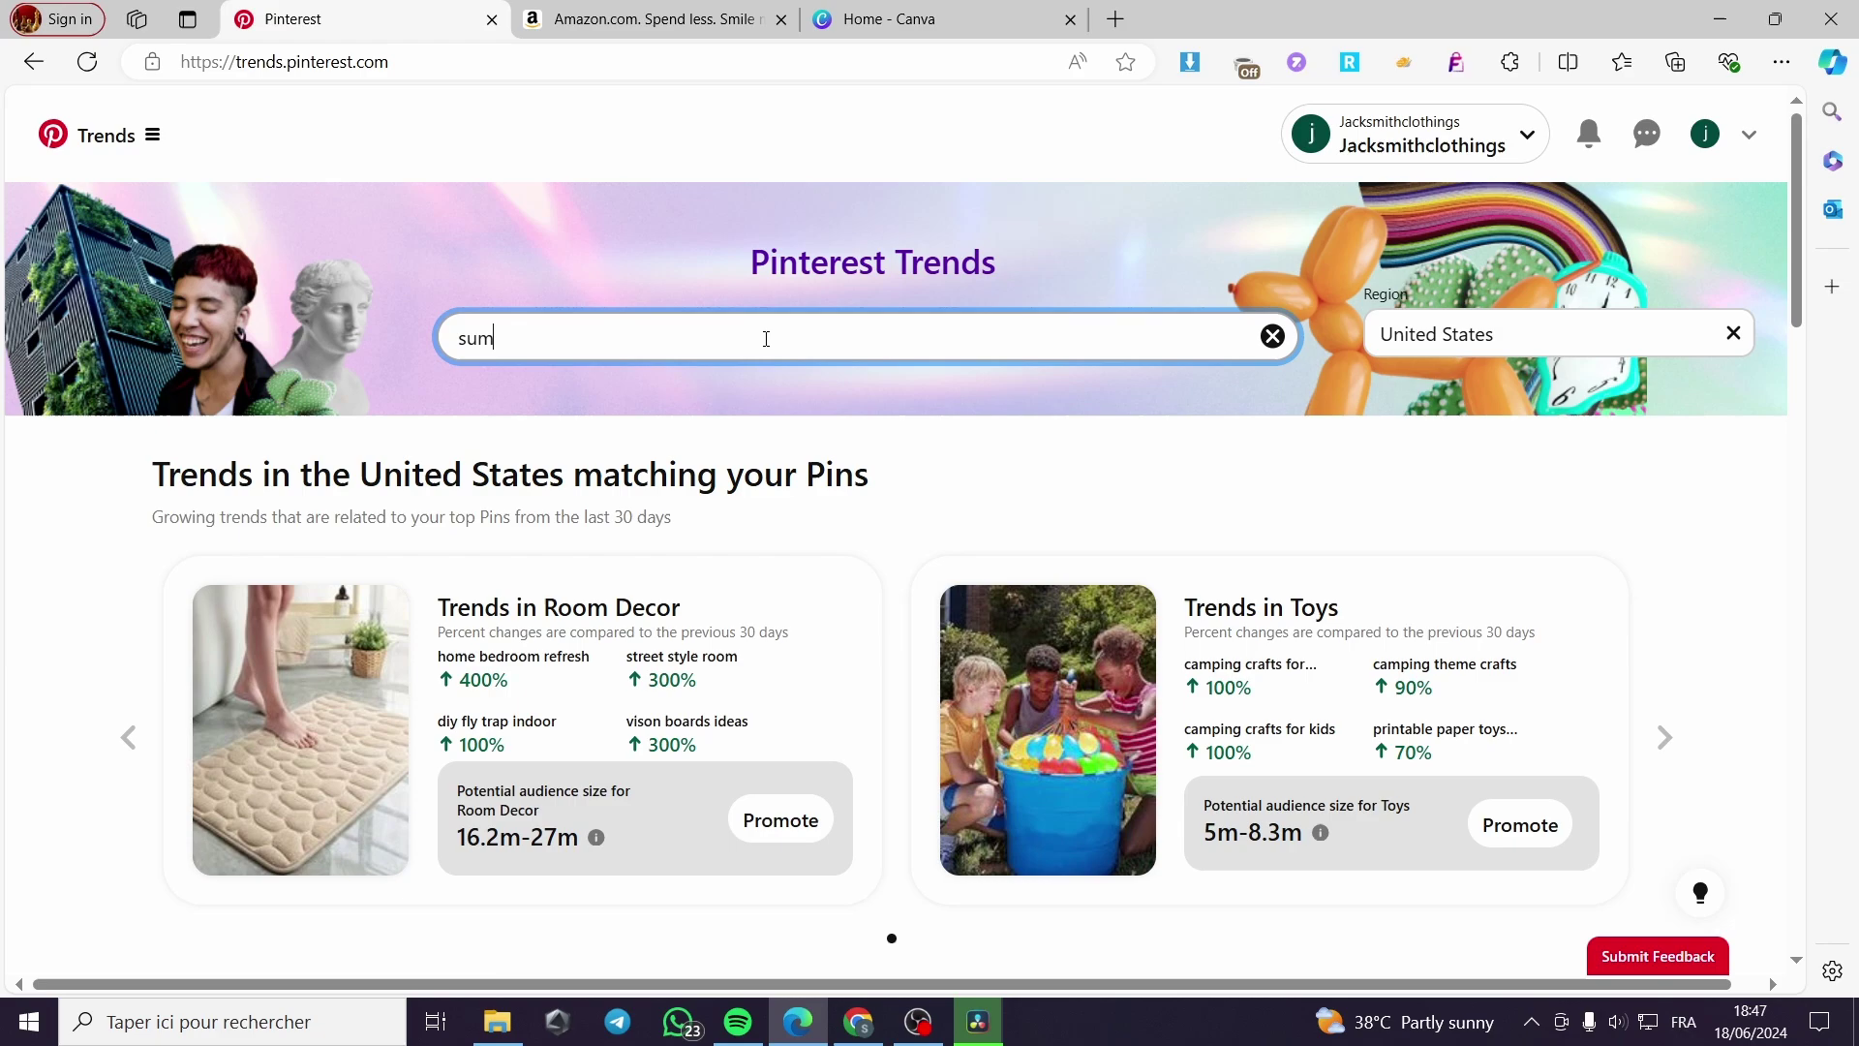
{"action": "type", "text": "mer"}
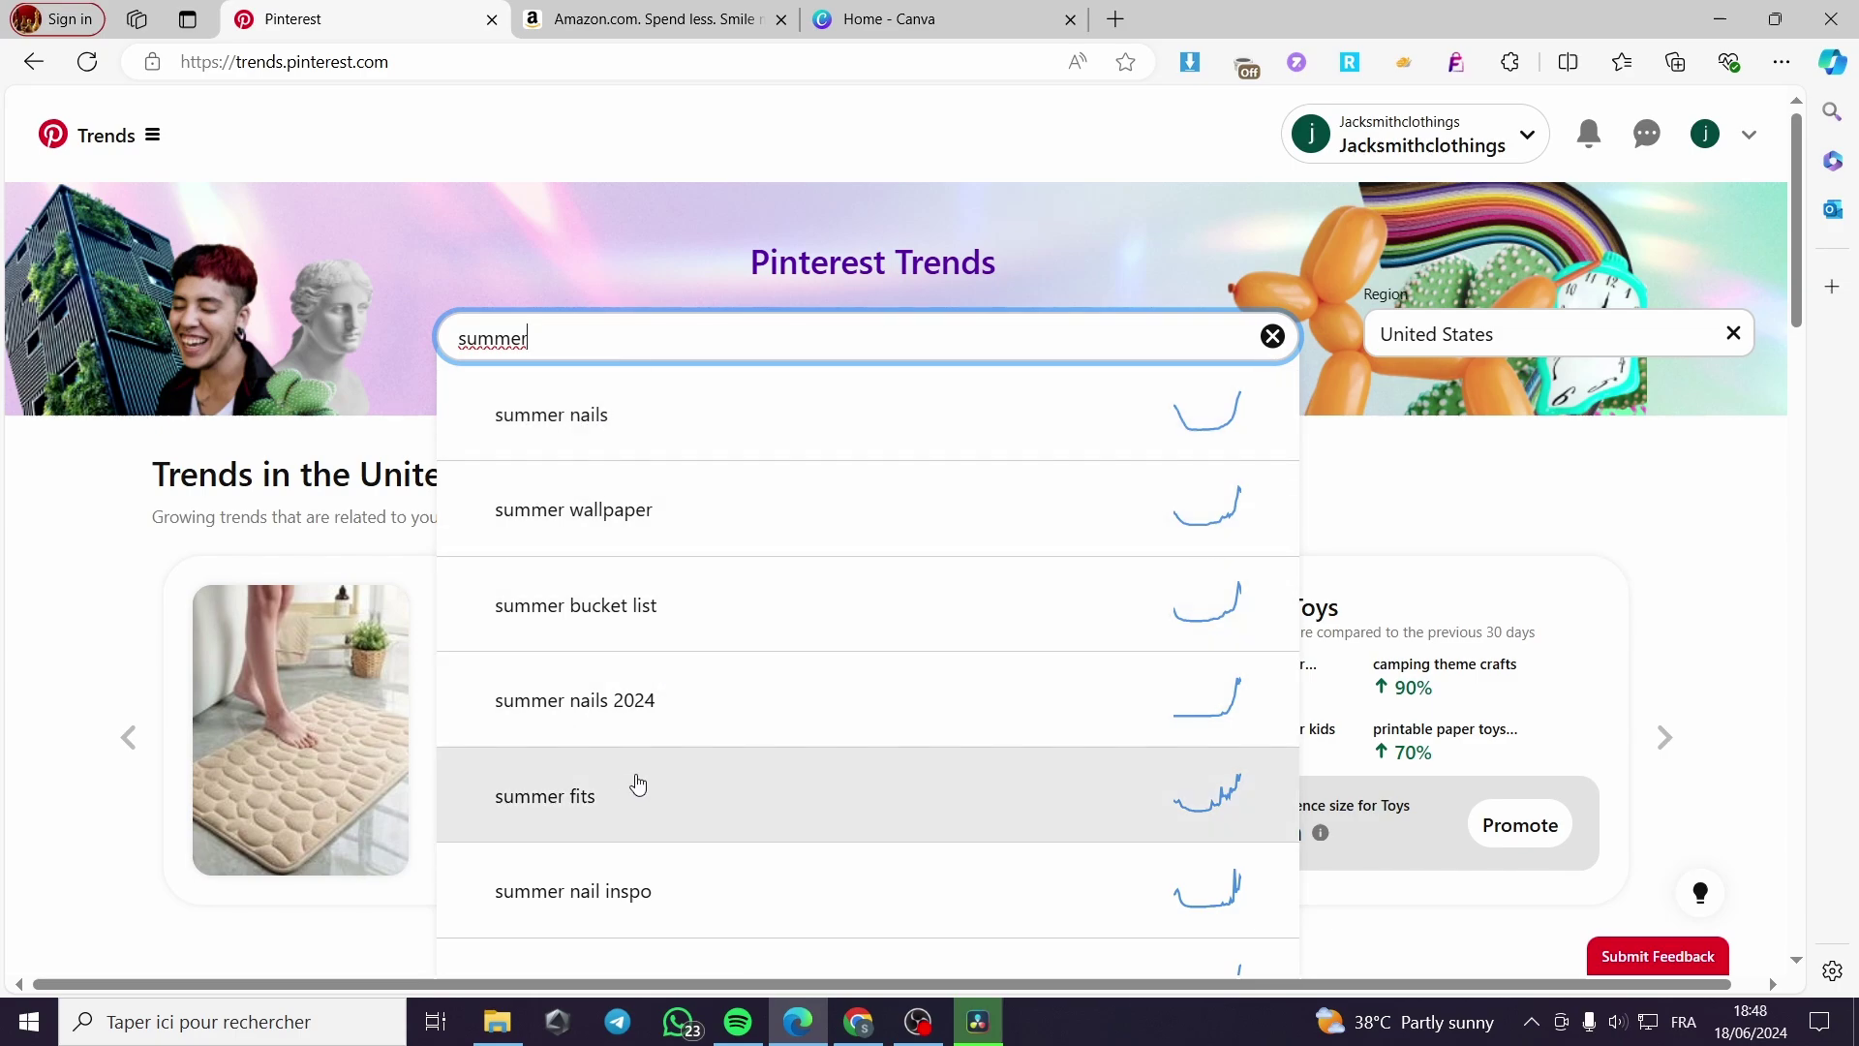
{"action": "scroll", "coordinate": [658, 852], "scroll_direction": "down", "scroll_amount": 1}
{"action": "scroll", "coordinate": [644, 862], "scroll_direction": "up", "scroll_amount": 1}
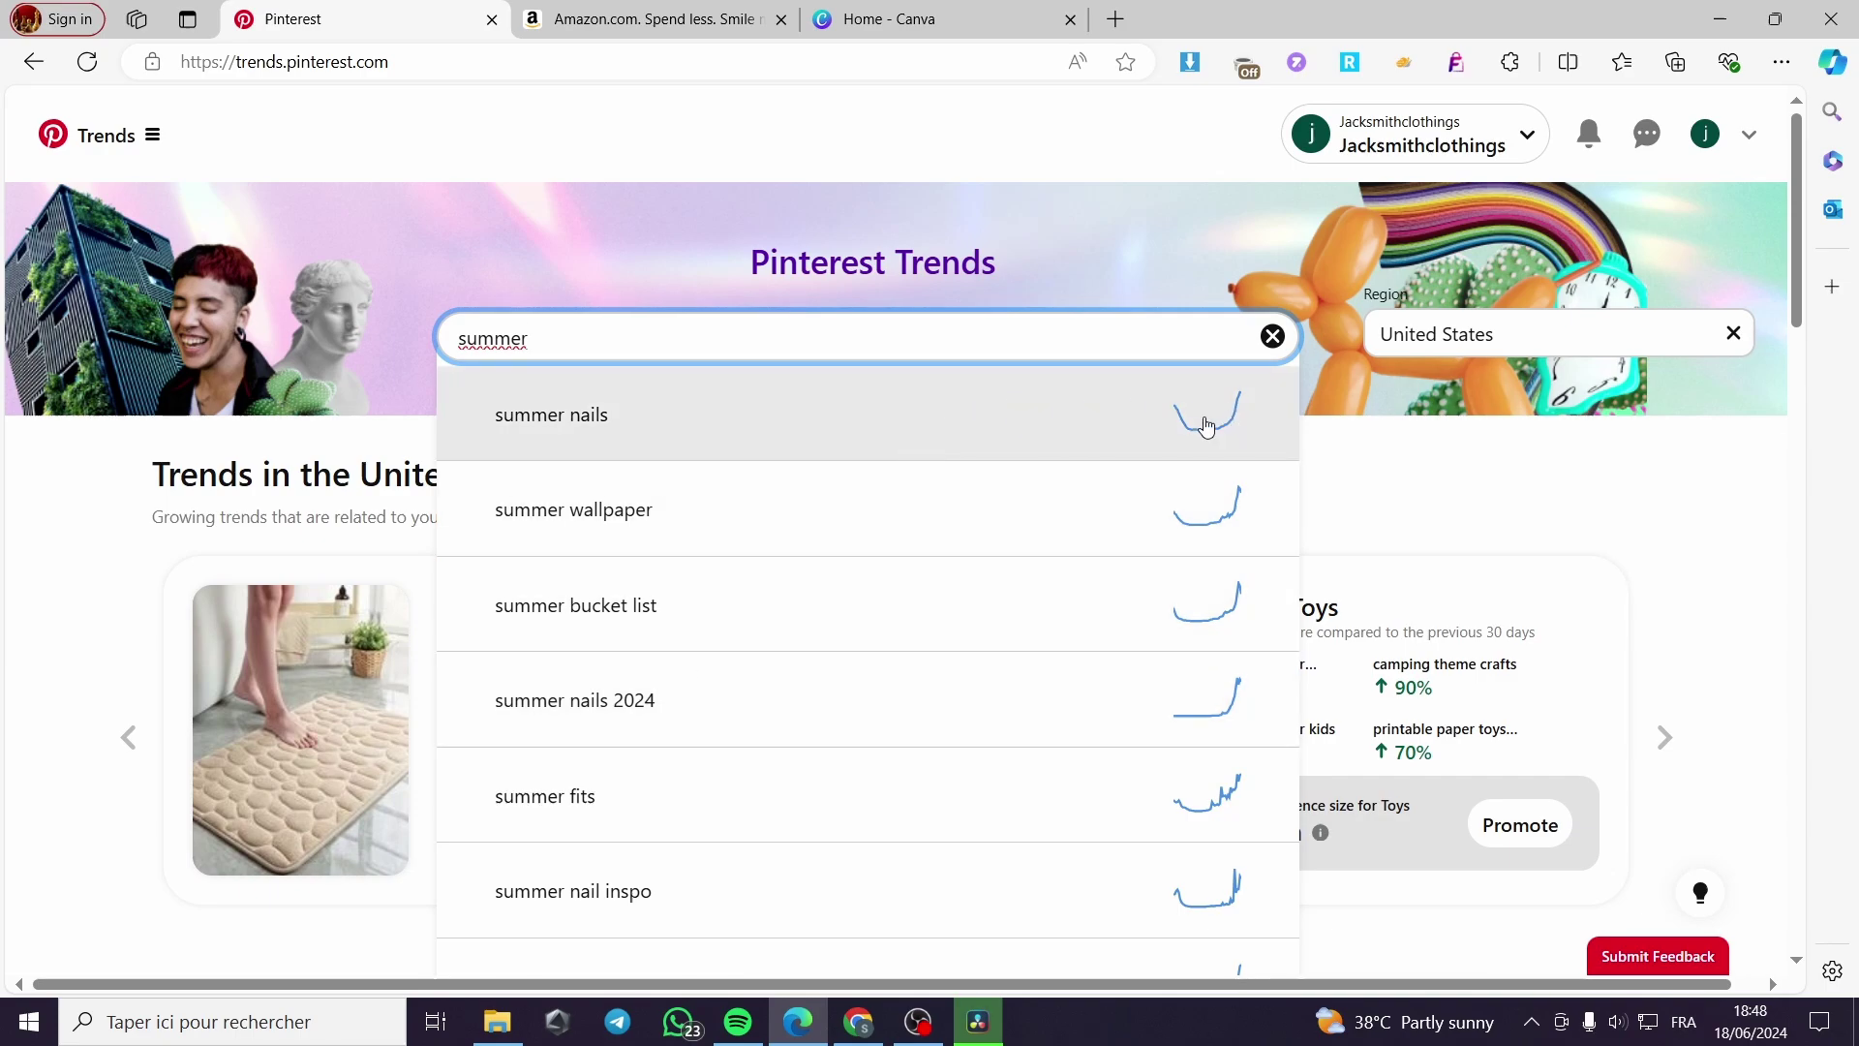
{"action": "left_click", "coordinate": [547, 428]}
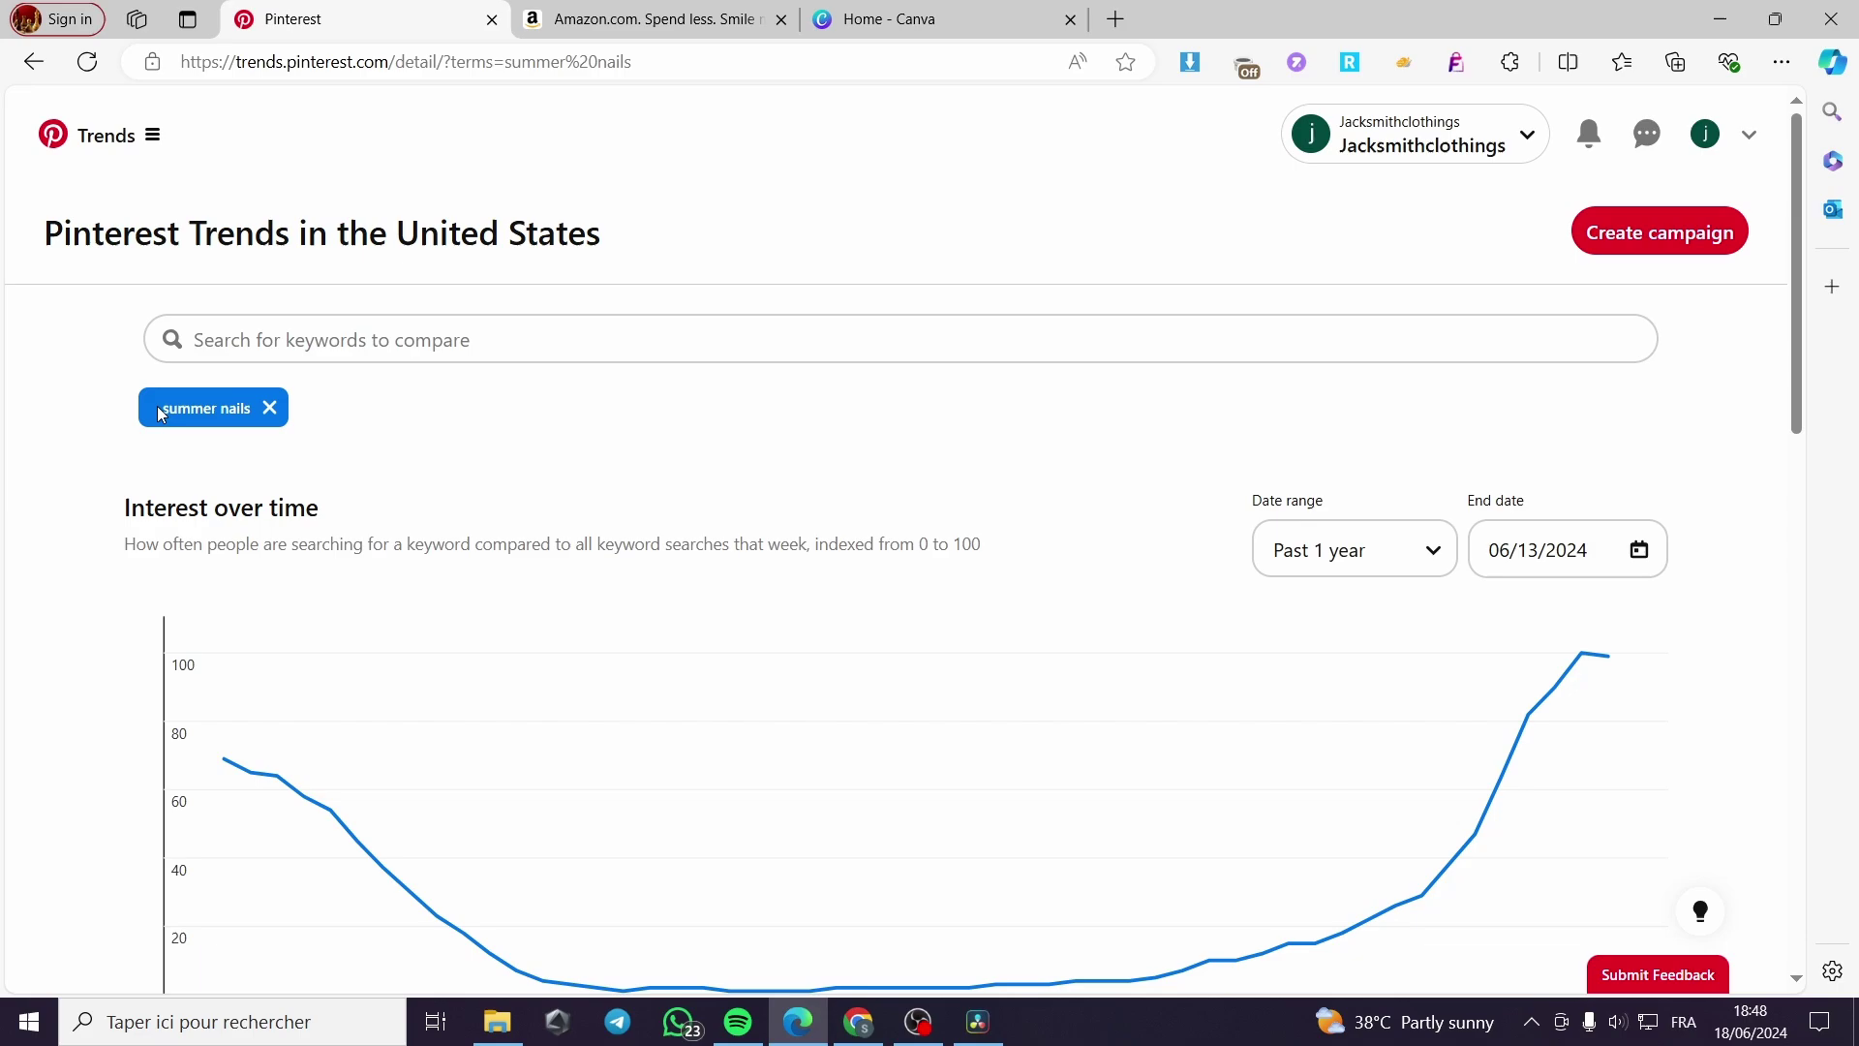
- Copy the 'summer nails' keyword text
{"action": "left_click_drag", "start_coordinate": [165, 407], "coordinate": [226, 405]}
{"action": "right_click", "coordinate": [251, 406]}
{"action": "left_click", "coordinate": [310, 427]}
- Search Amazon for the pasted 'summer nails' keyword
{"action": "left_click", "coordinate": [664, 17]}
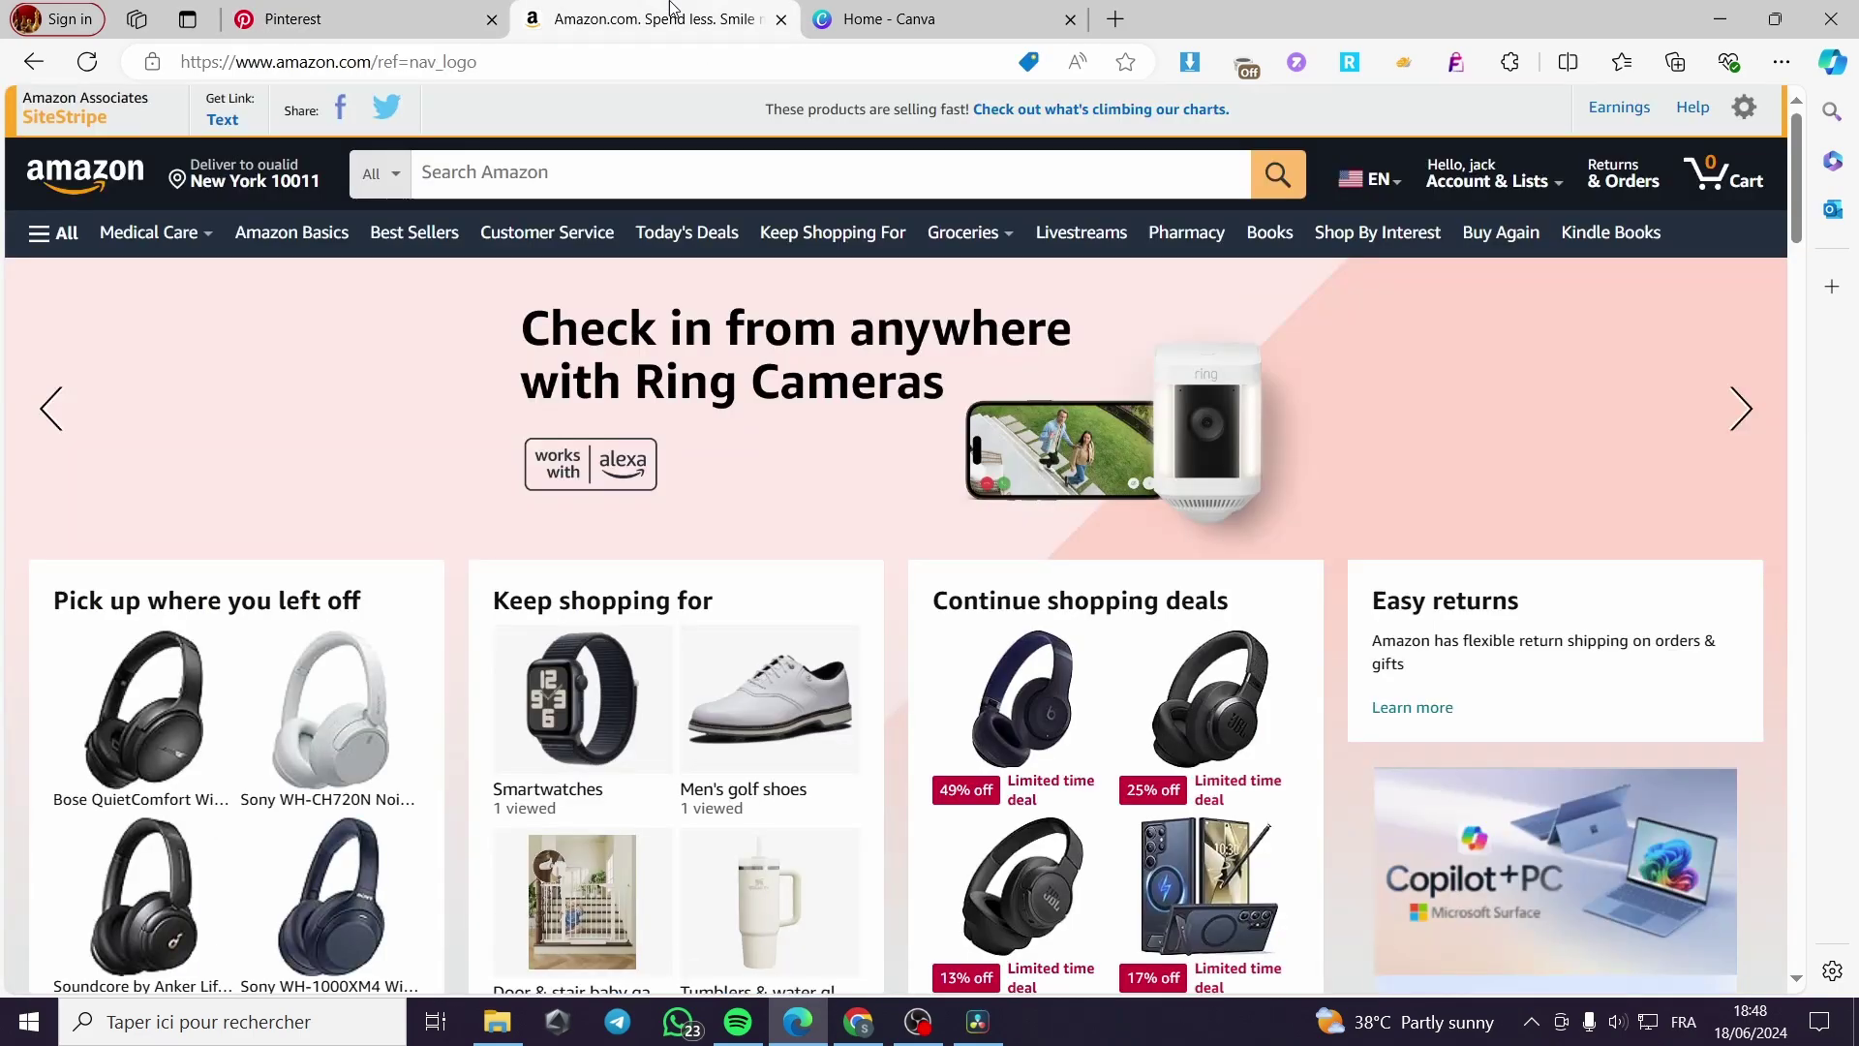
{"action": "left_click", "coordinate": [587, 174]}
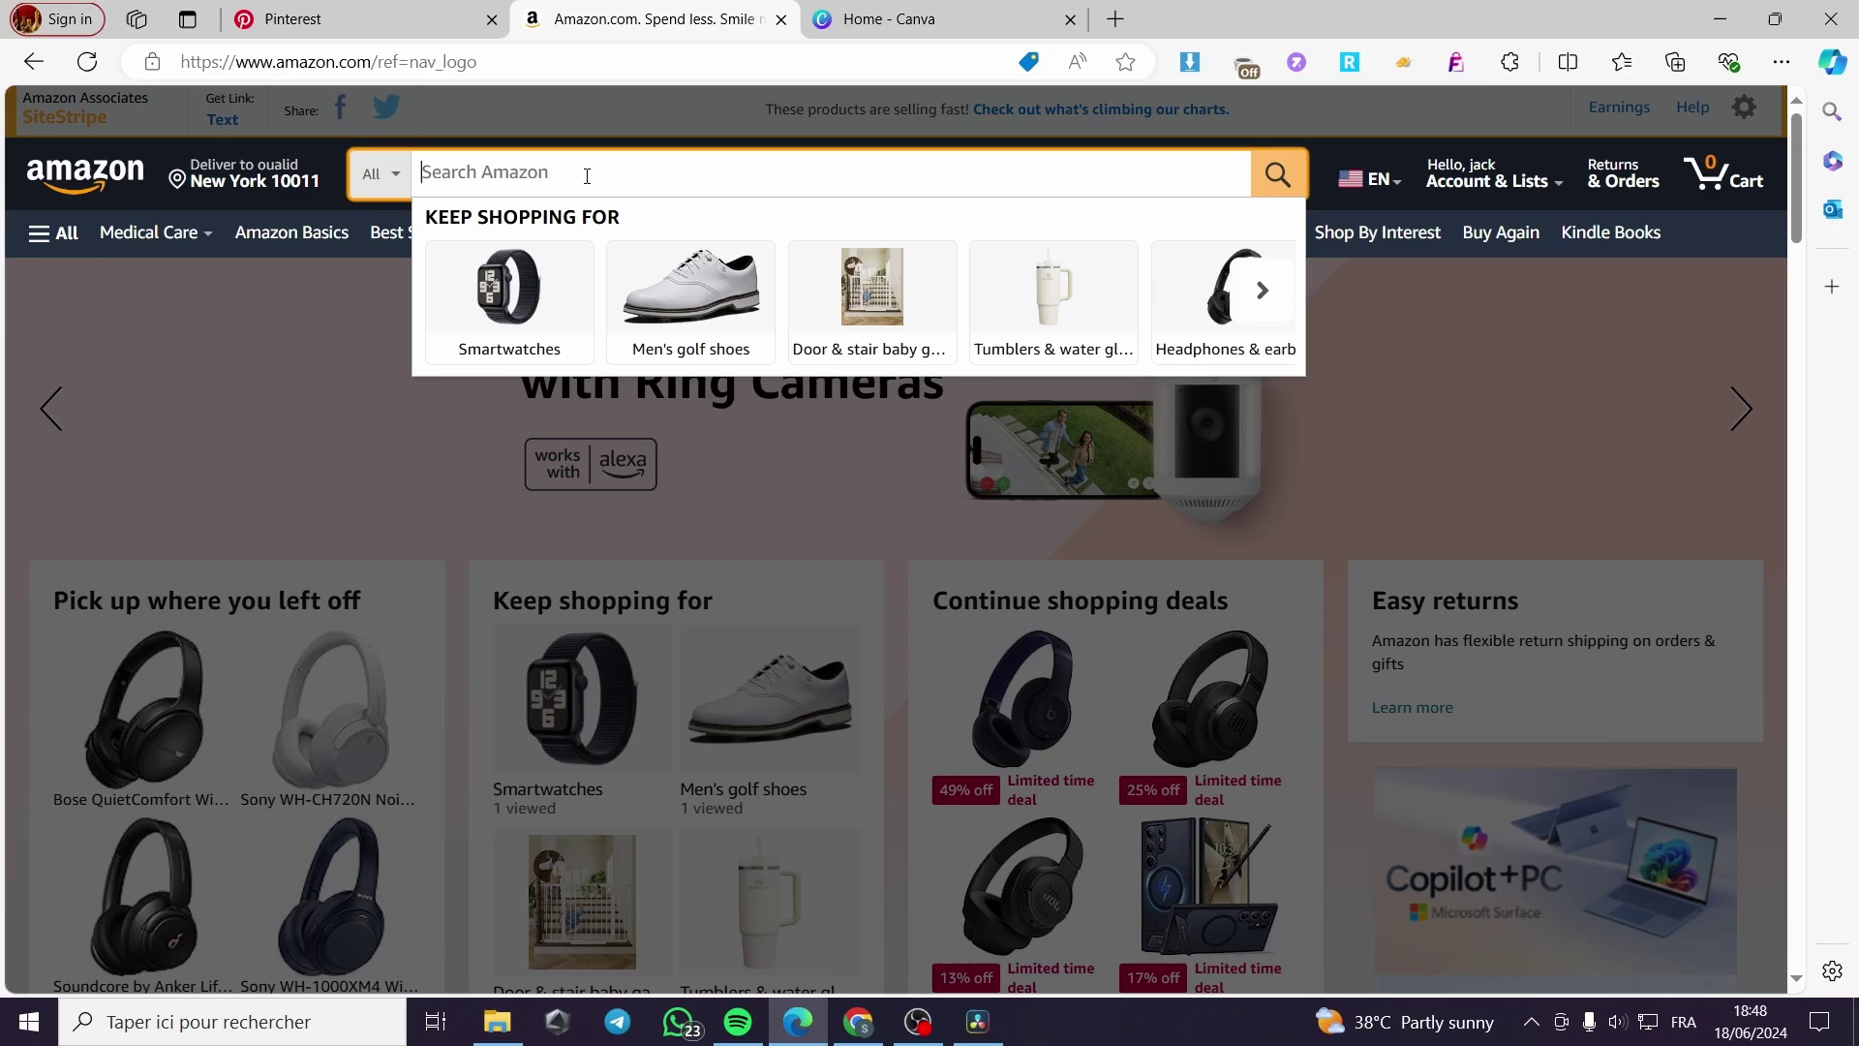
{"action": "key", "text": "ctrl+v"}
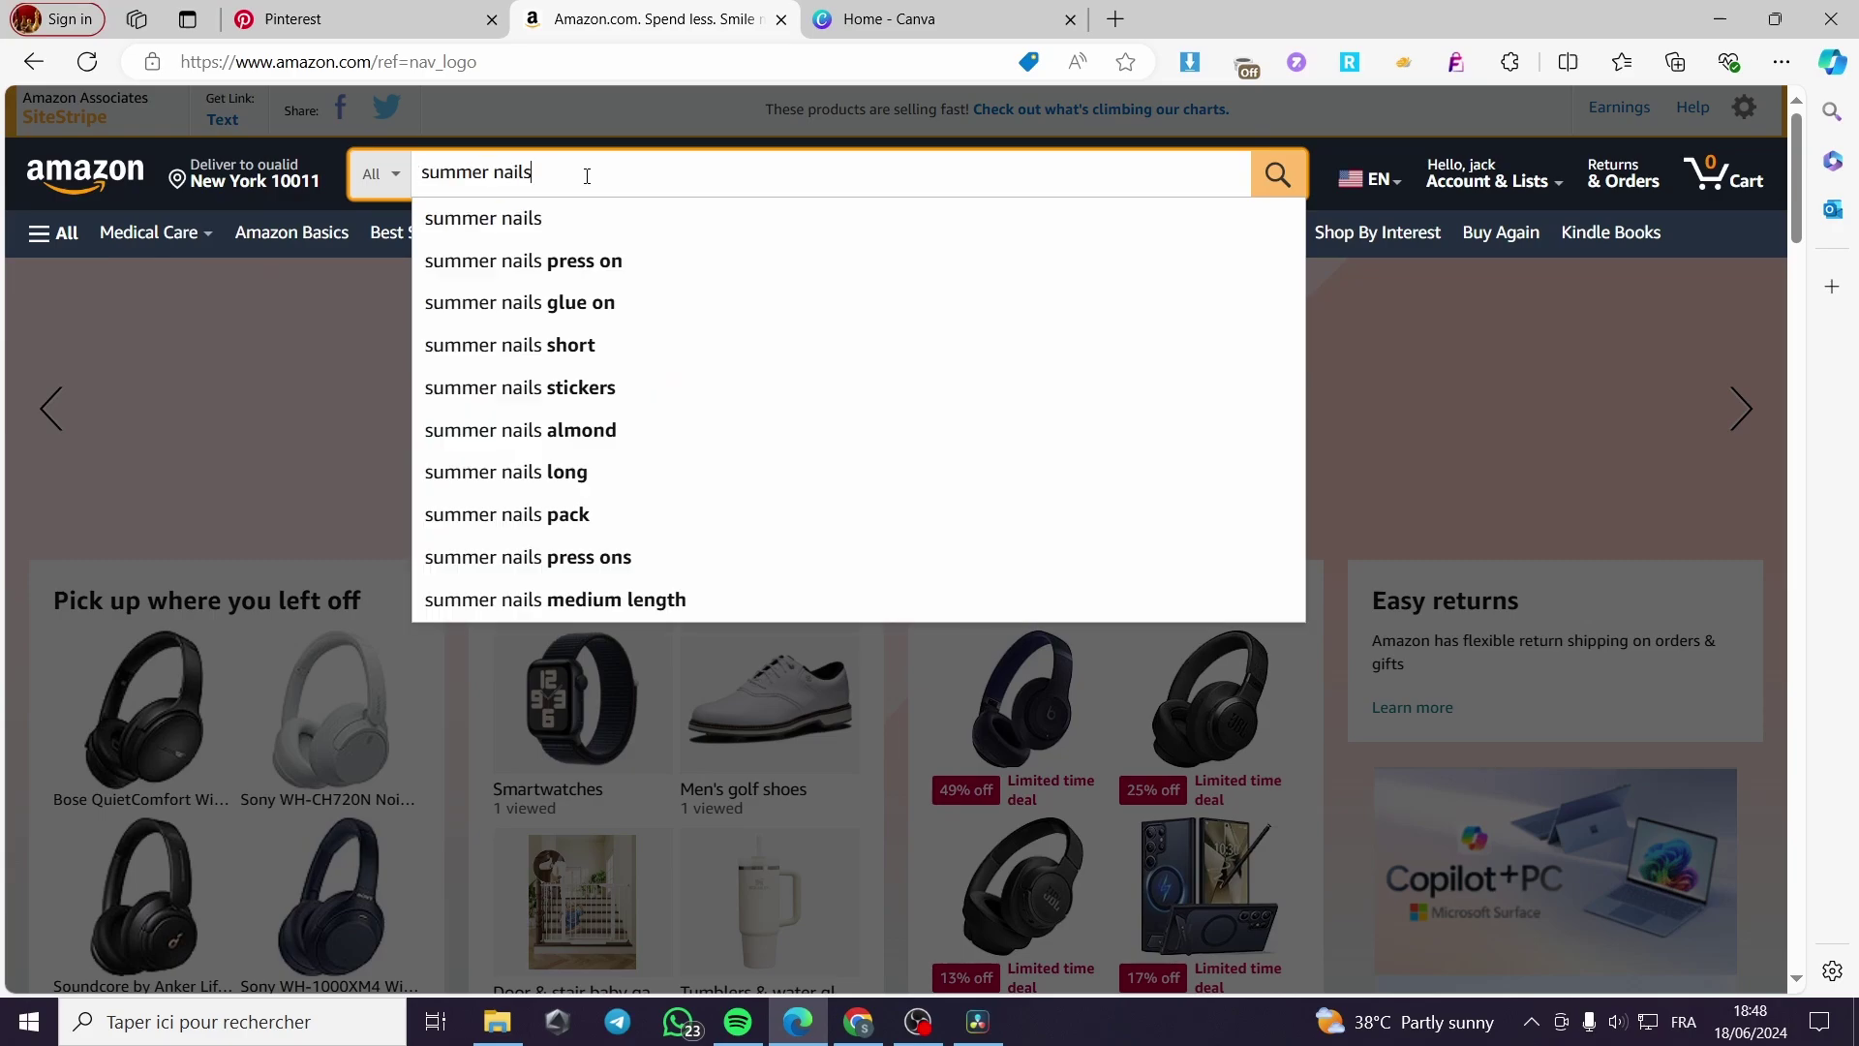
{"action": "key", "text": "Return"}
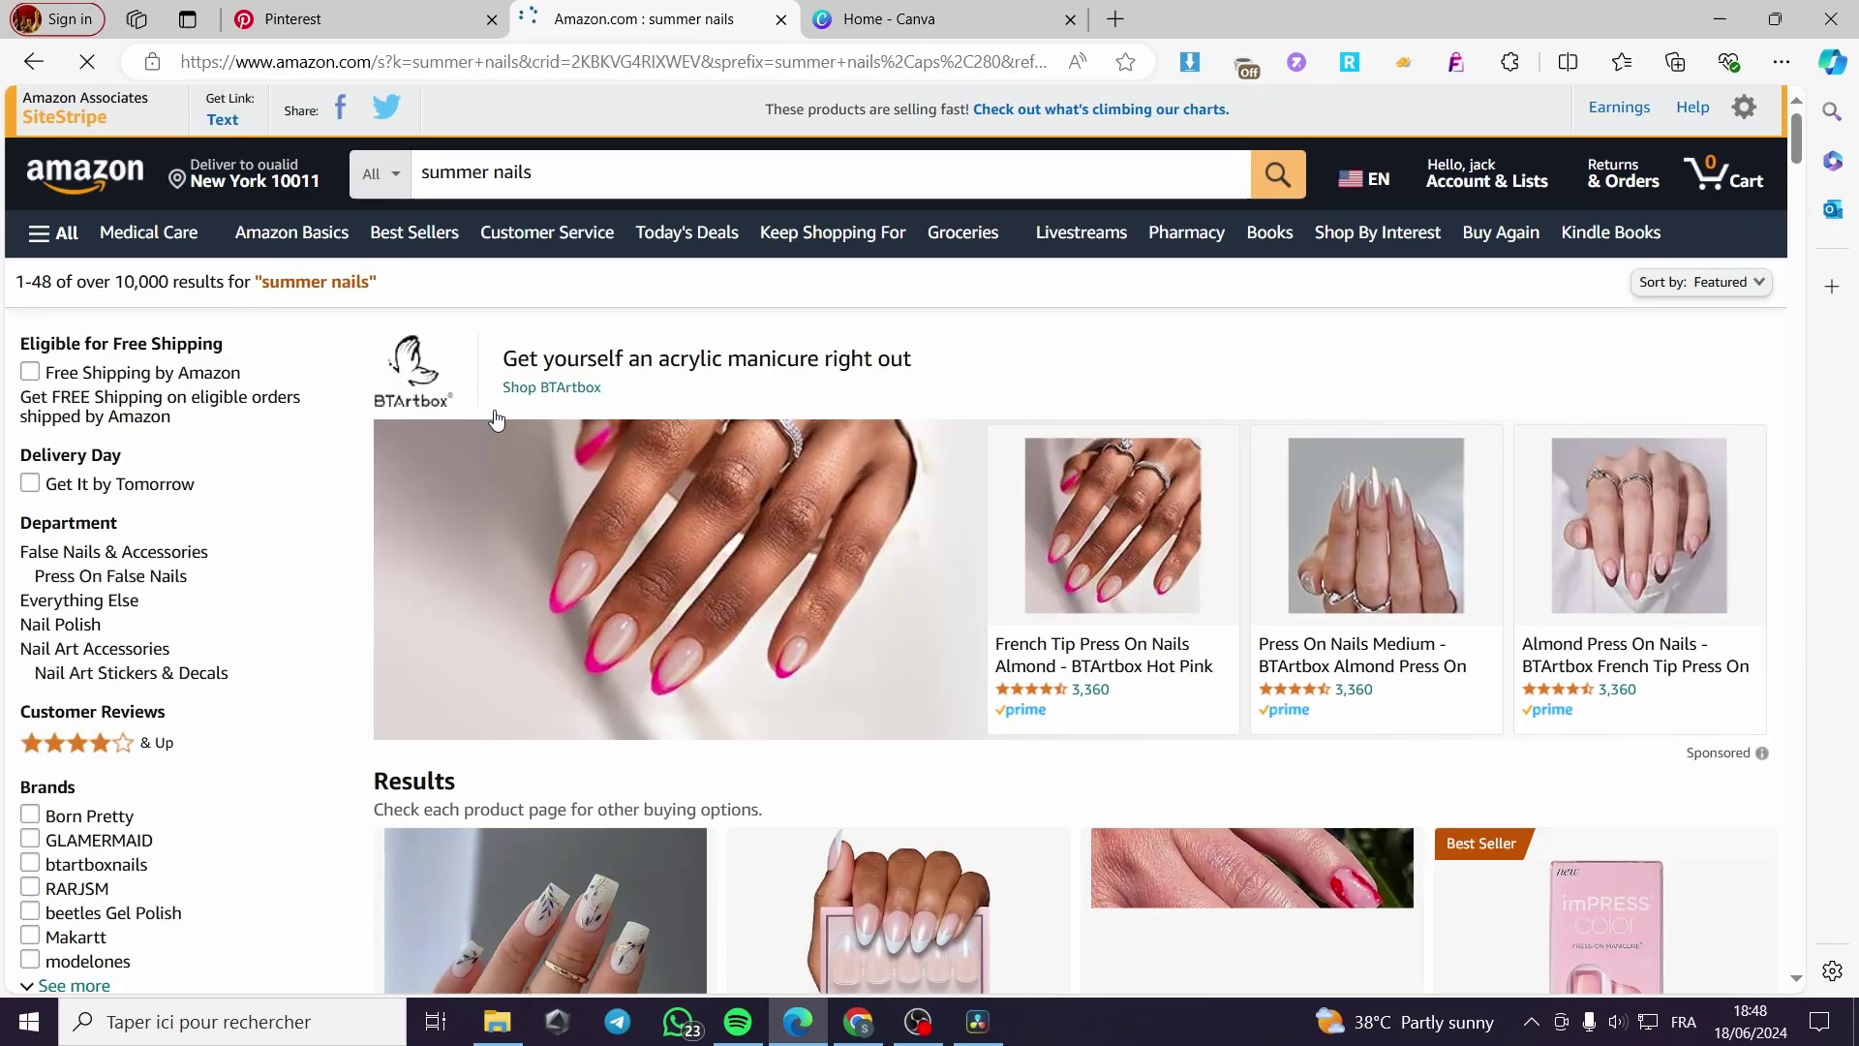
- Open the $6.99 almond flower-design press-on nails listing from the results
{"action": "scroll", "coordinate": [1056, 416], "scroll_direction": "down", "scroll_amount": 3}
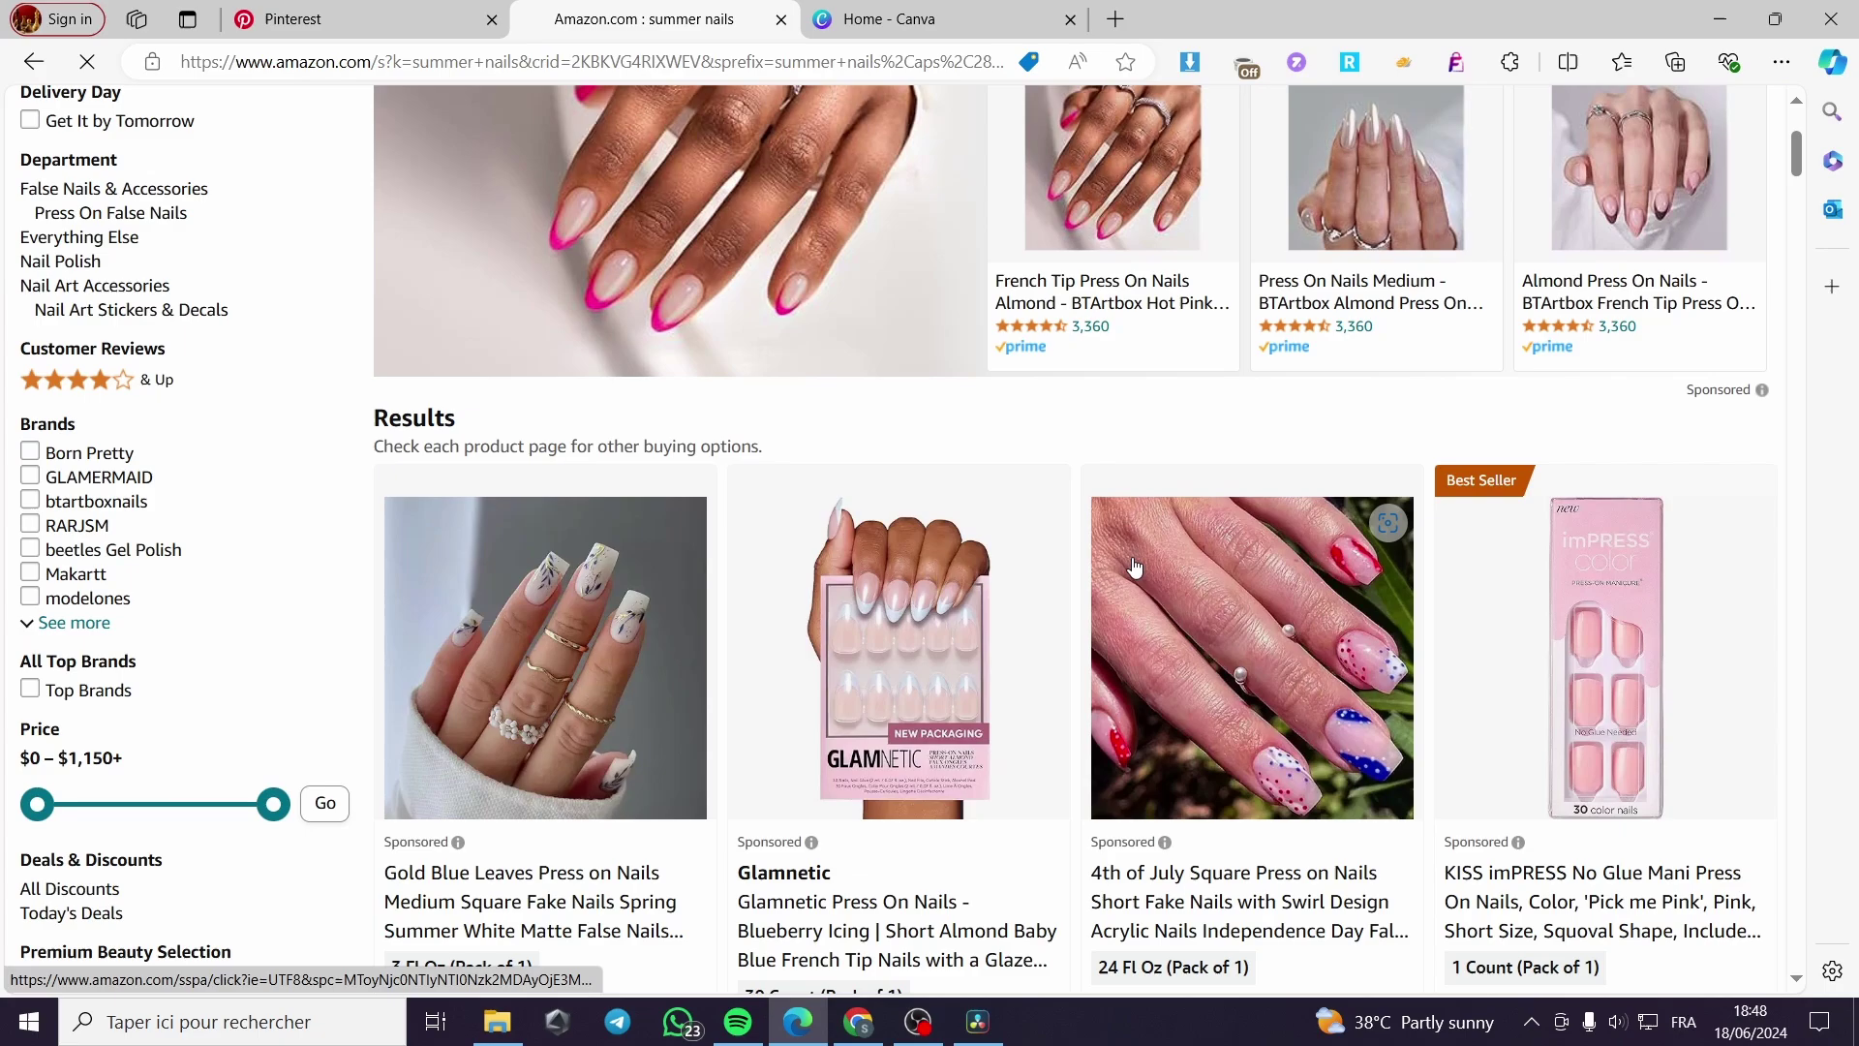
{"action": "scroll", "coordinate": [1012, 543], "scroll_direction": "down", "scroll_amount": 3}
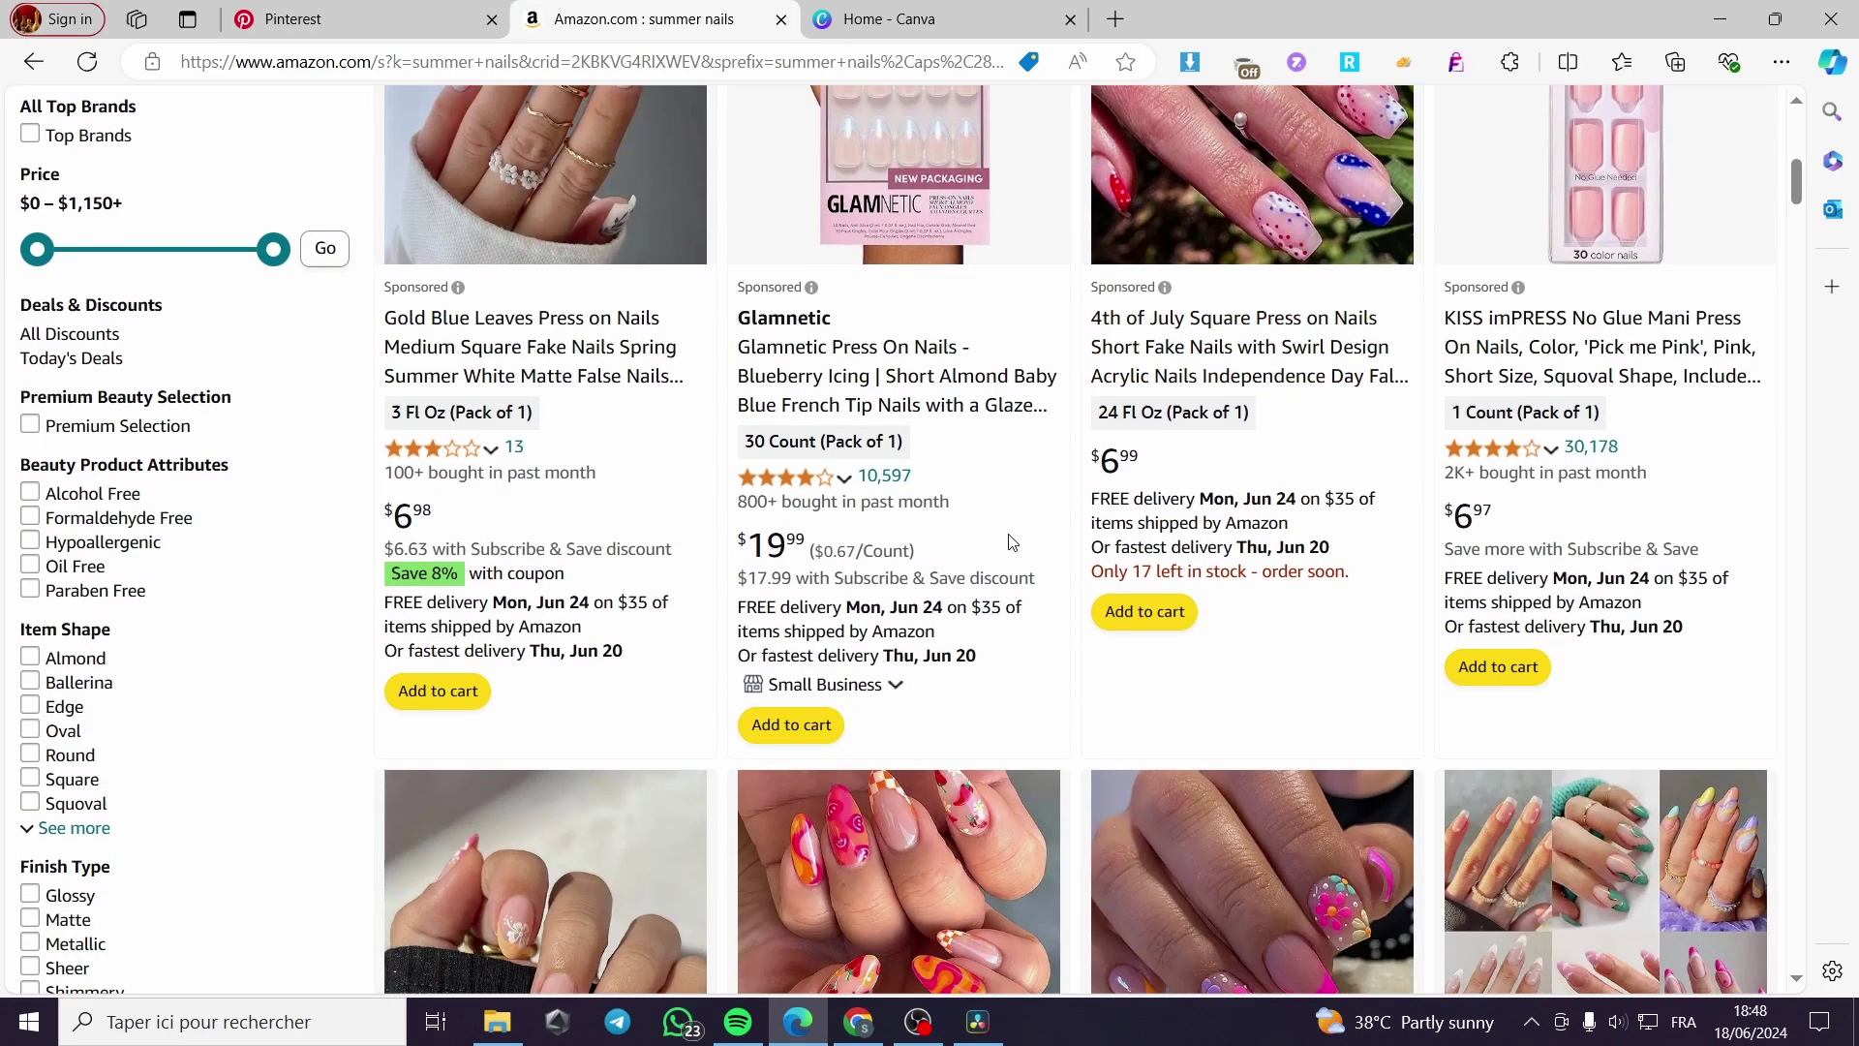
{"action": "scroll", "coordinate": [1012, 542], "scroll_direction": "down", "scroll_amount": 2}
{"action": "scroll", "coordinate": [862, 601], "scroll_direction": "down", "scroll_amount": 2}
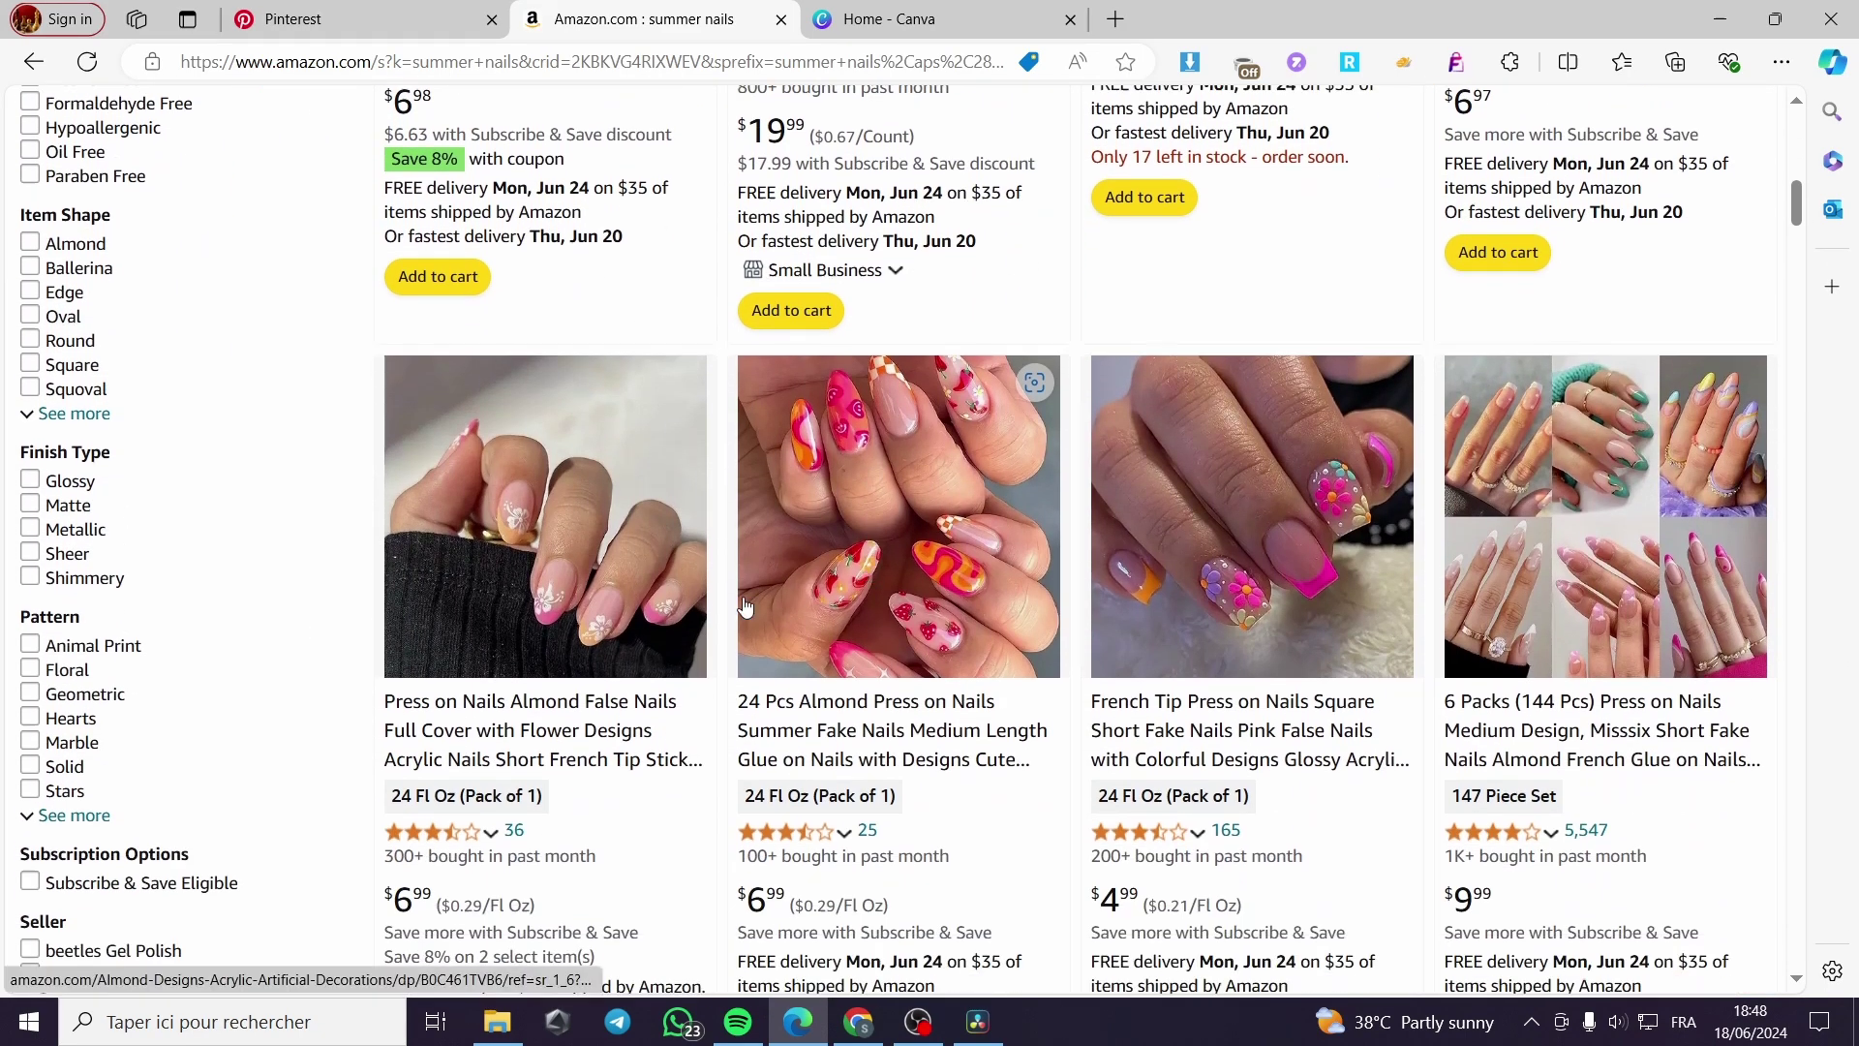
{"action": "left_click", "coordinate": [598, 507]}
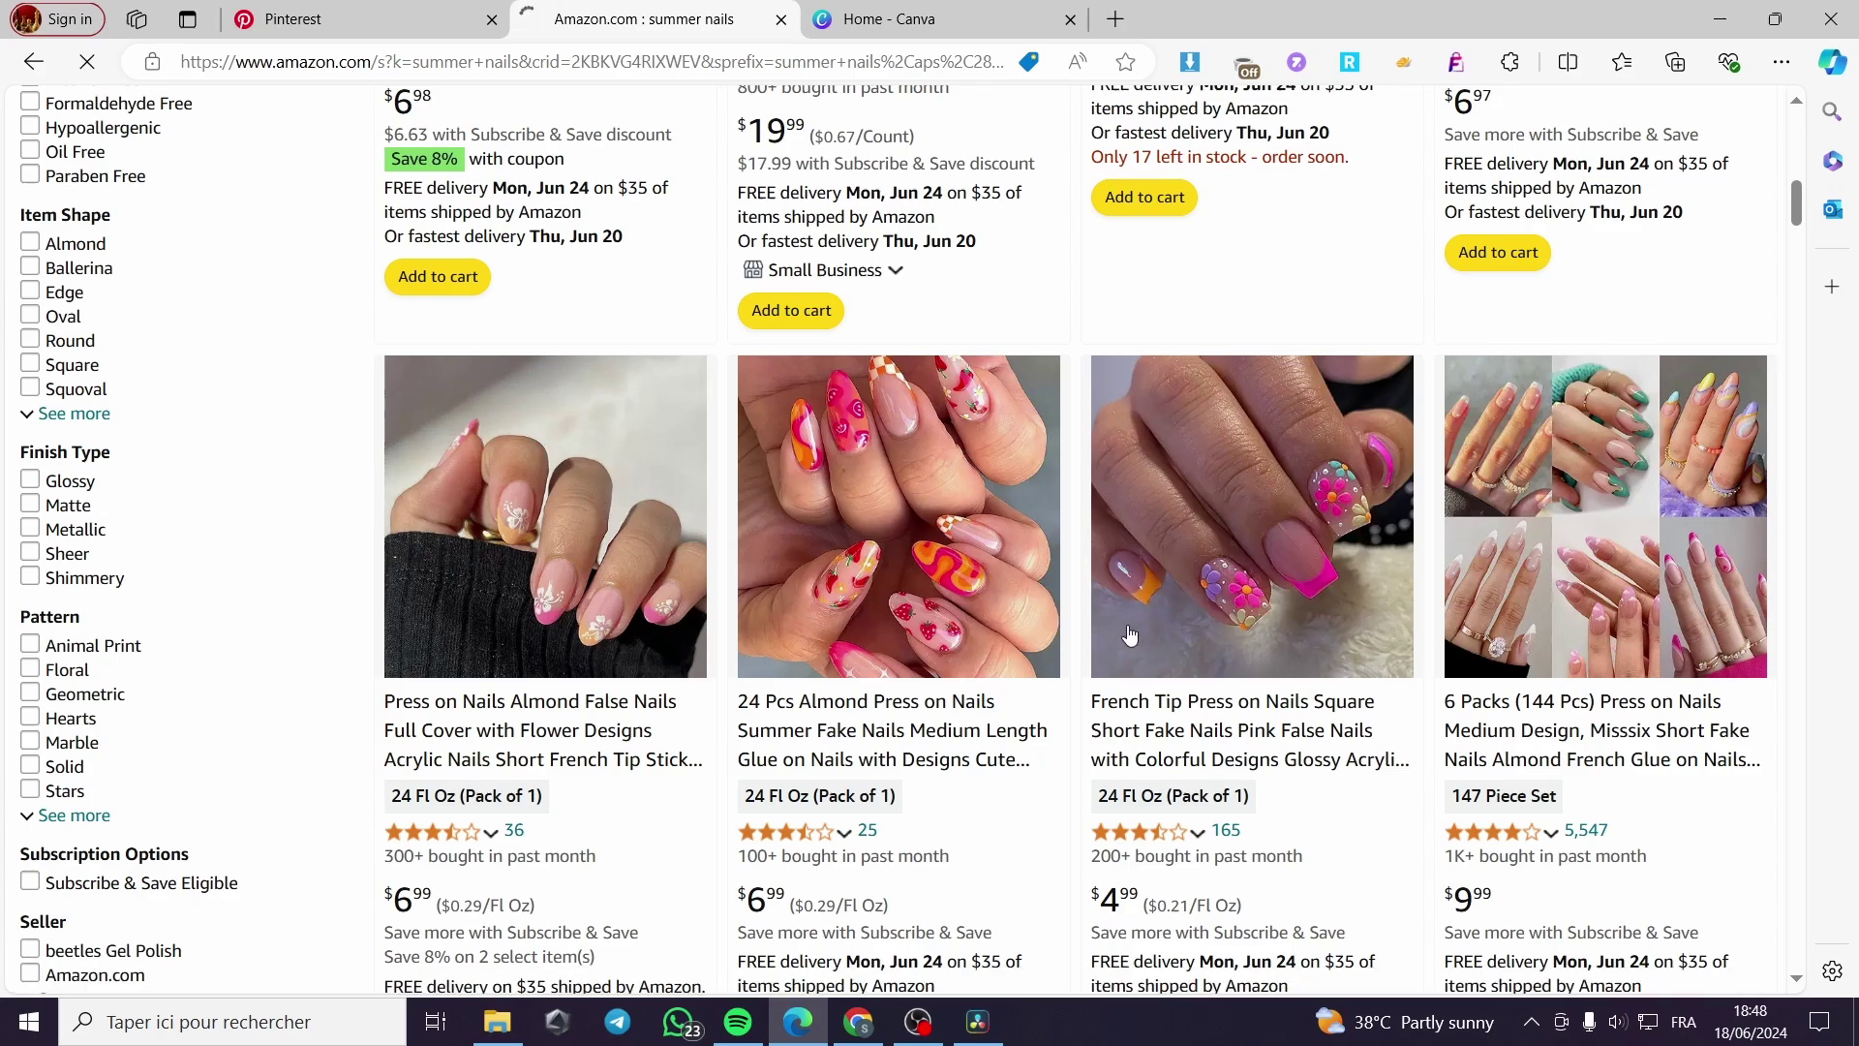
{"action": "scroll", "coordinate": [639, 628], "scroll_direction": "down", "scroll_amount": 2}
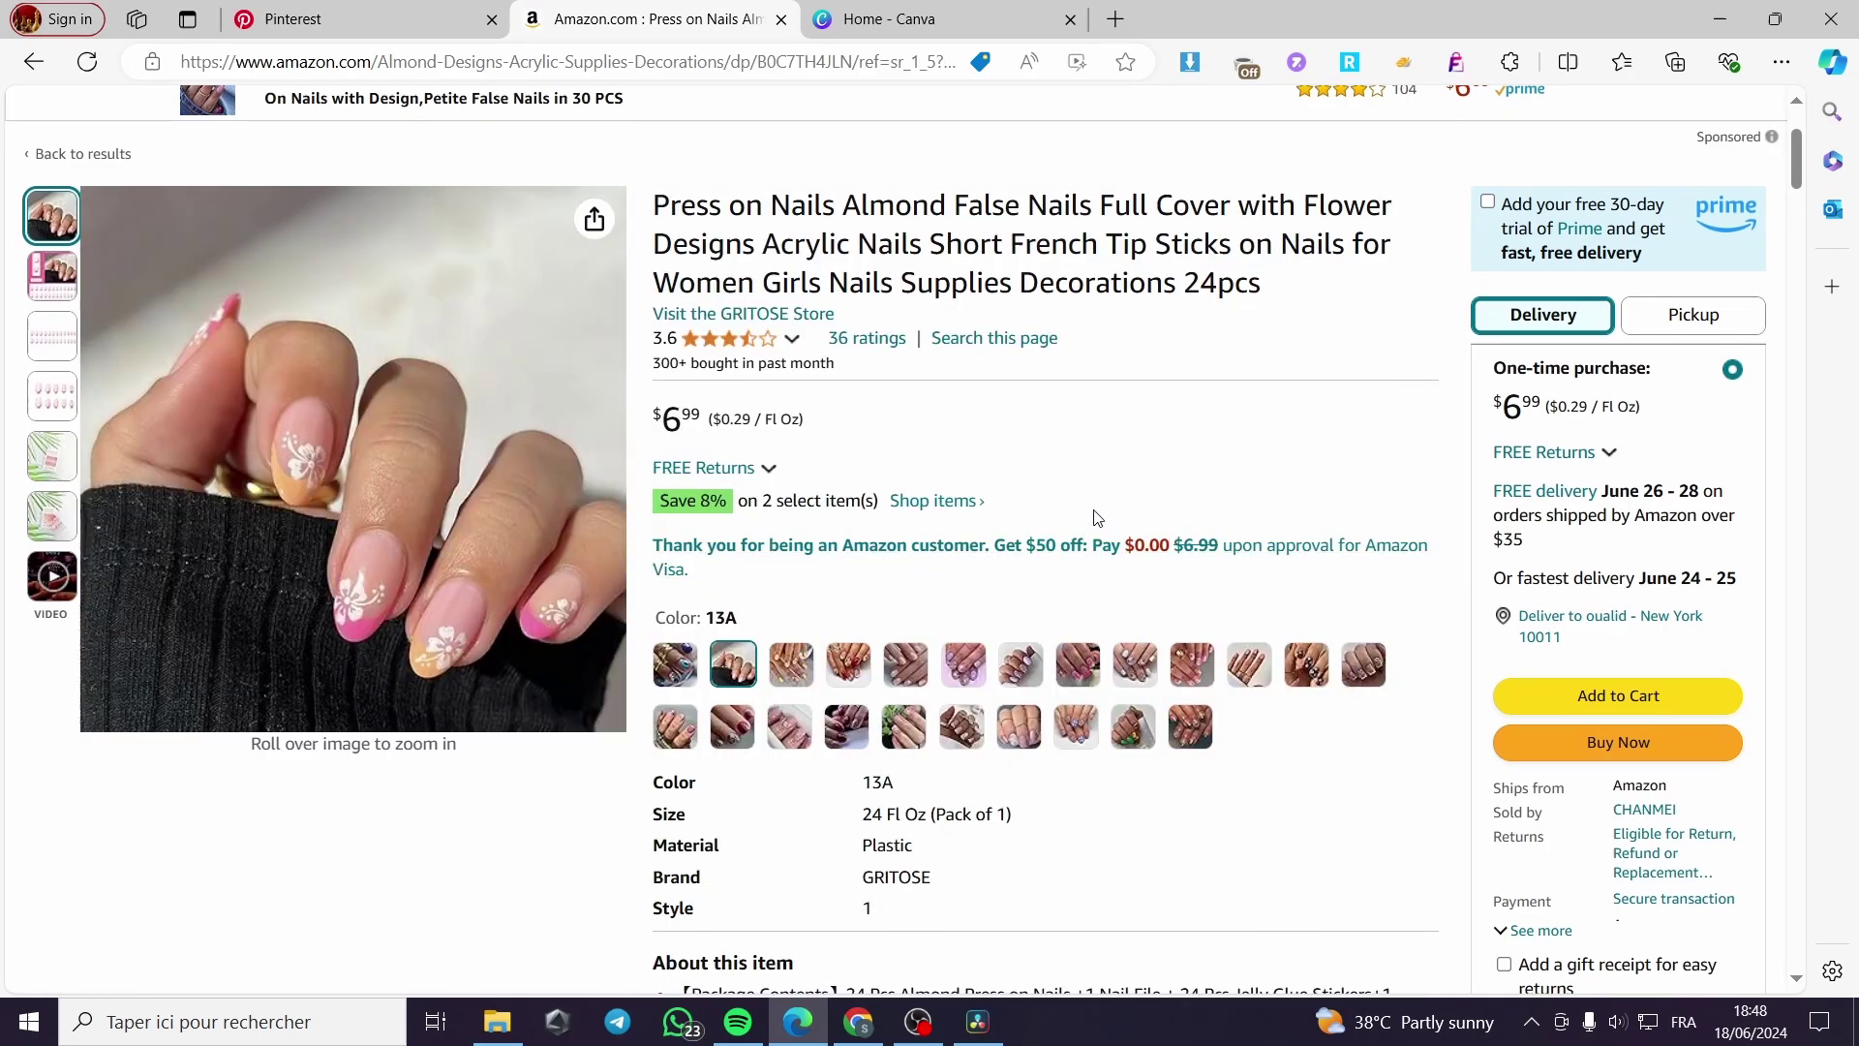
- Save the main flower nail product photo to Downloads
{"action": "scroll", "coordinate": [1094, 523], "scroll_direction": "up", "scroll_amount": 2}
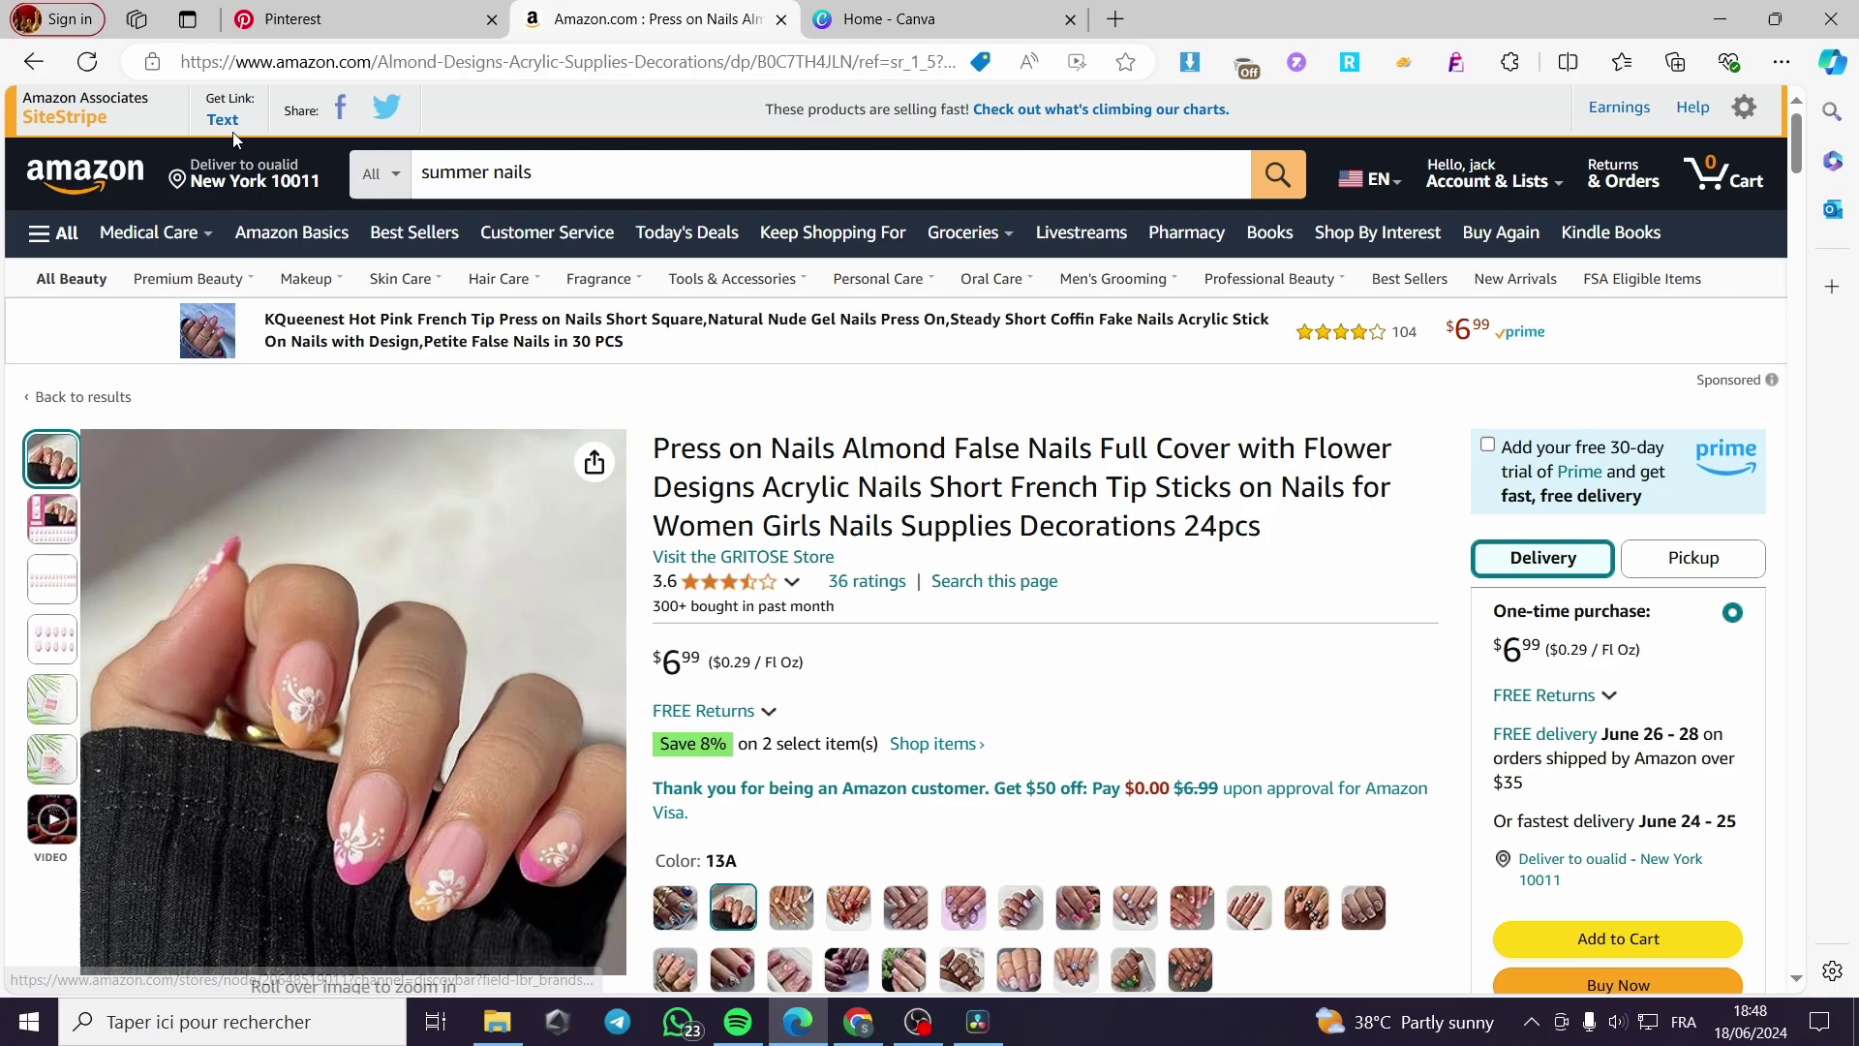
{"action": "left_click", "coordinate": [348, 560]}
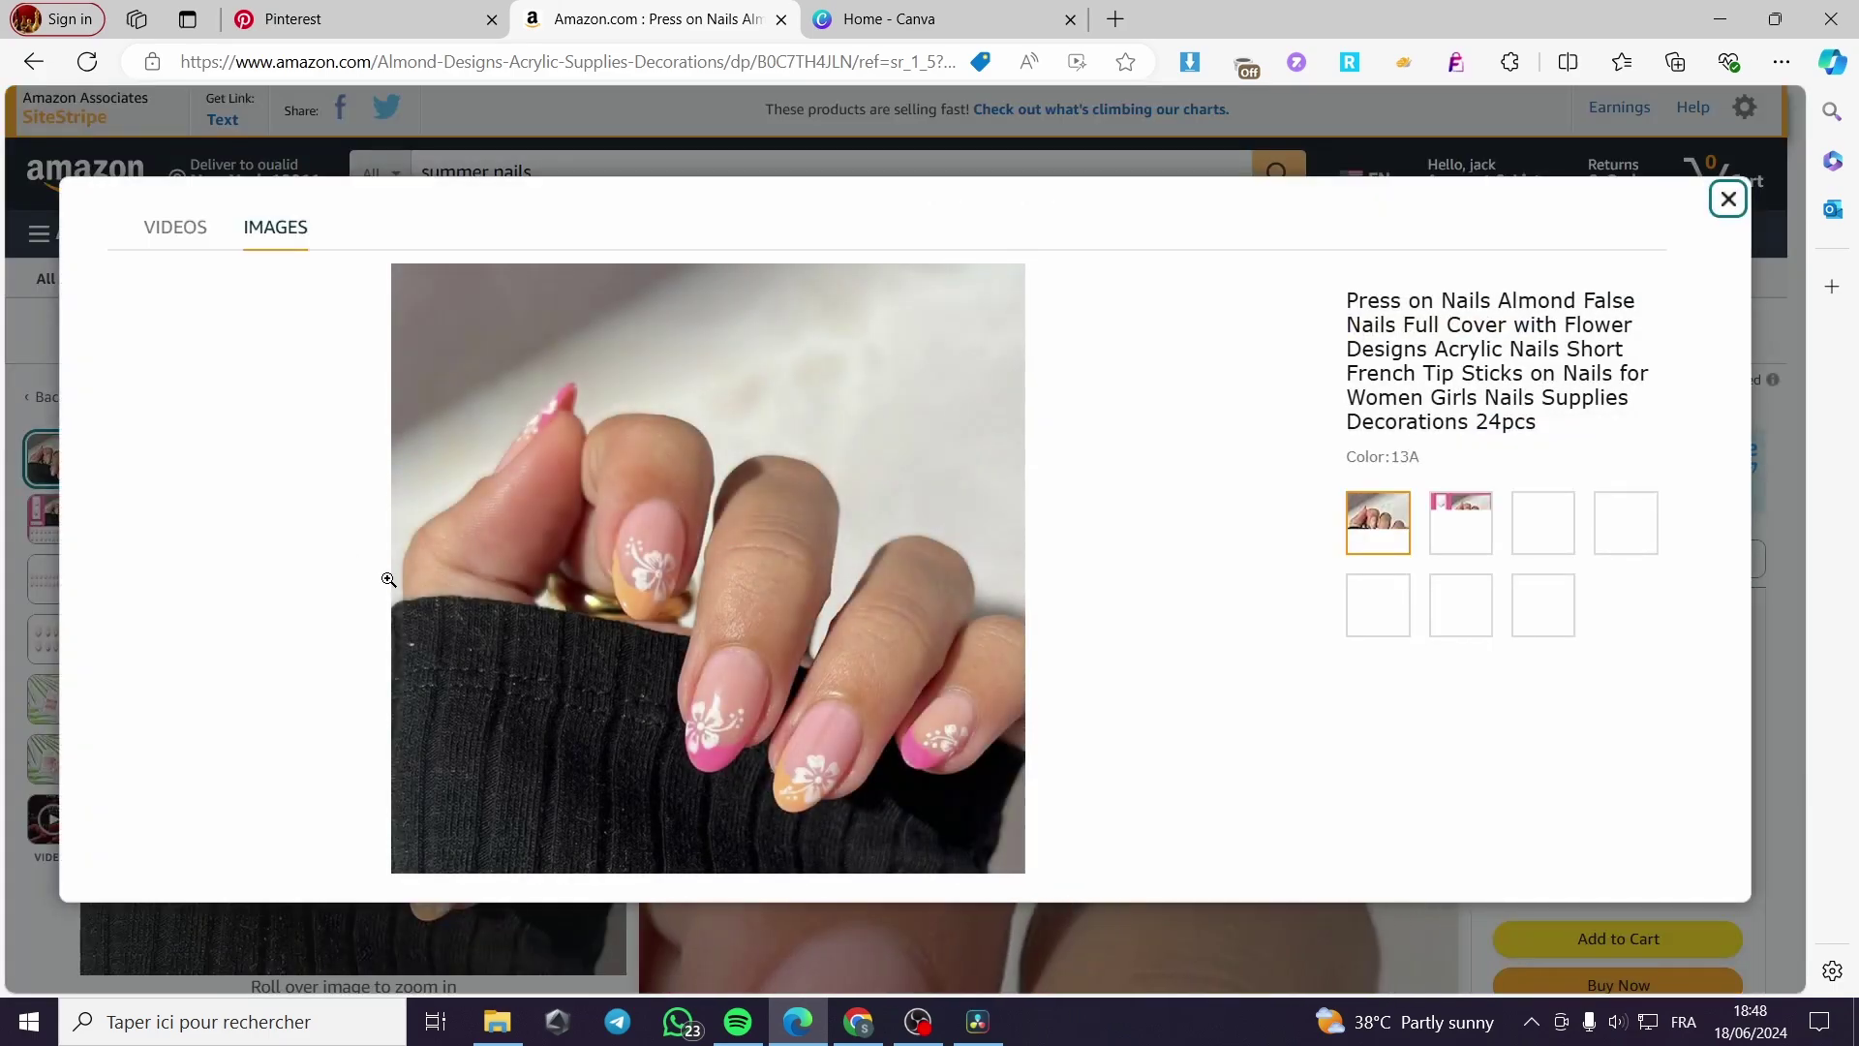
{"action": "right_click", "coordinate": [763, 451]}
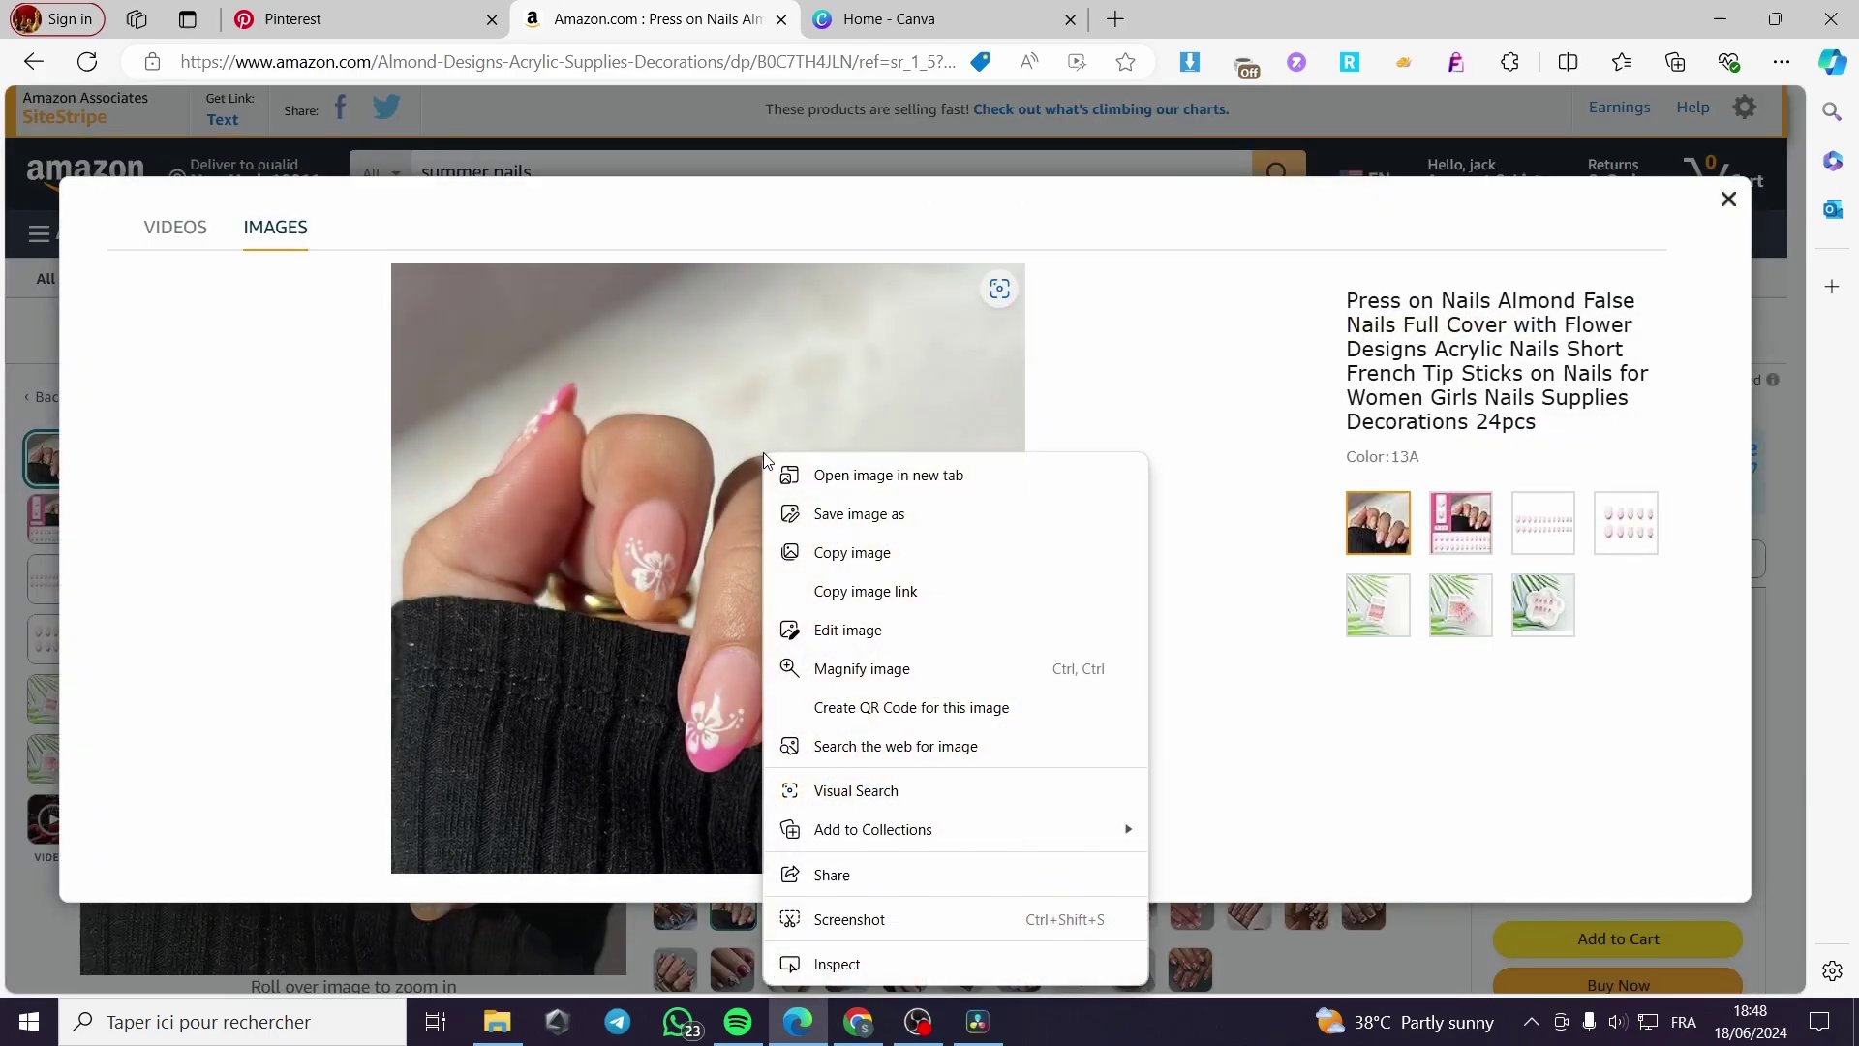
{"action": "left_click", "coordinate": [865, 516]}
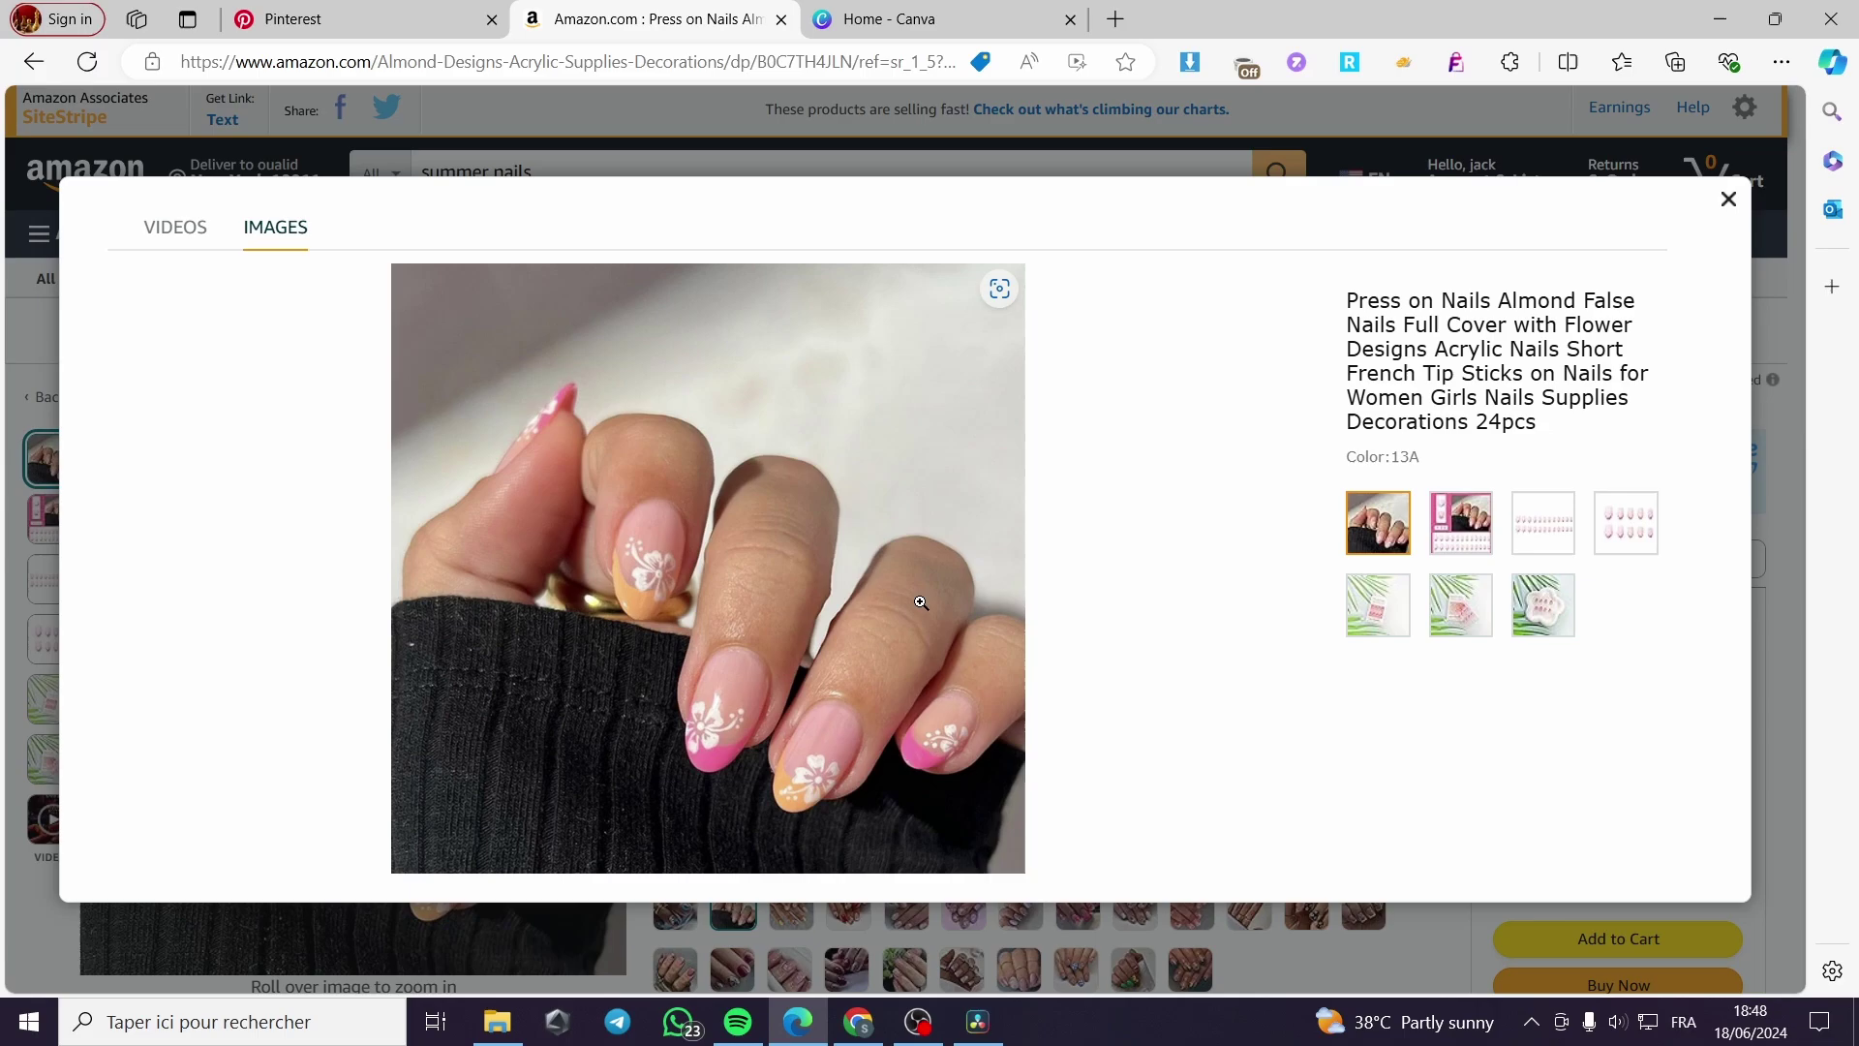
{"action": "left_click", "coordinate": [1131, 670]}
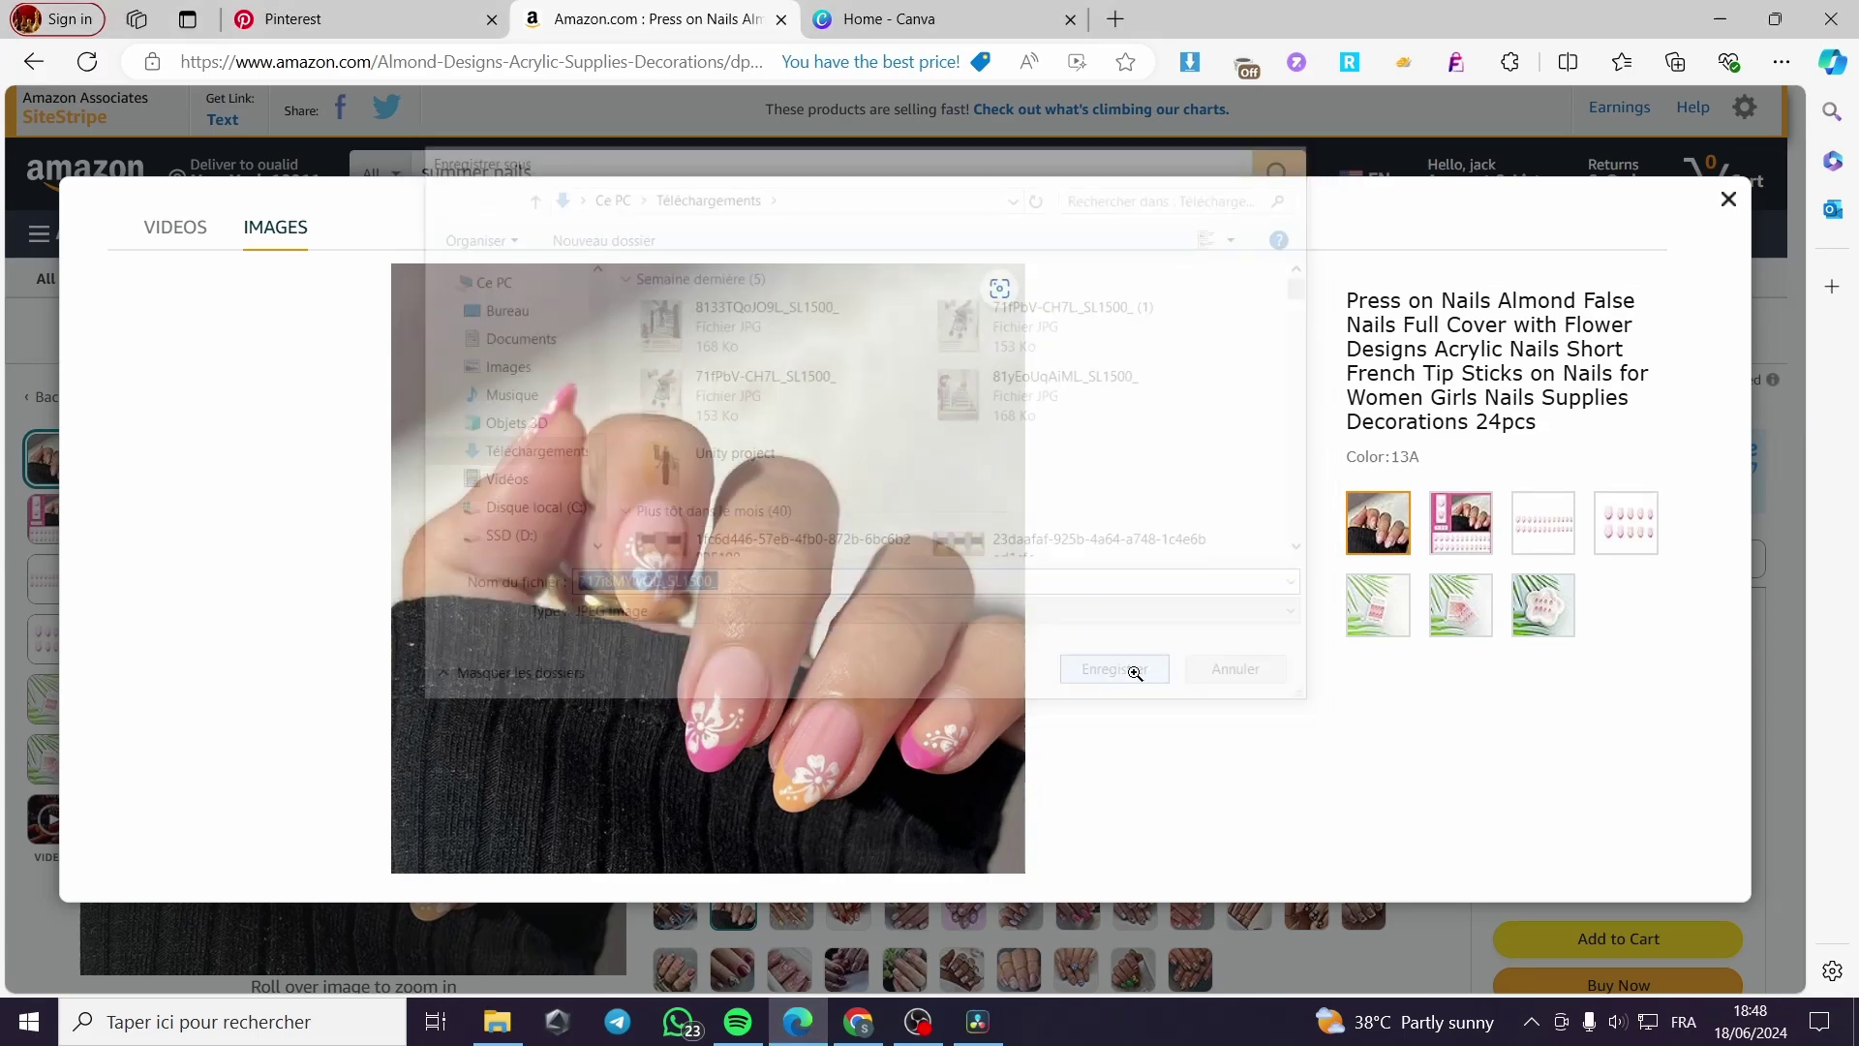
{"action": "key", "text": "Escape"}
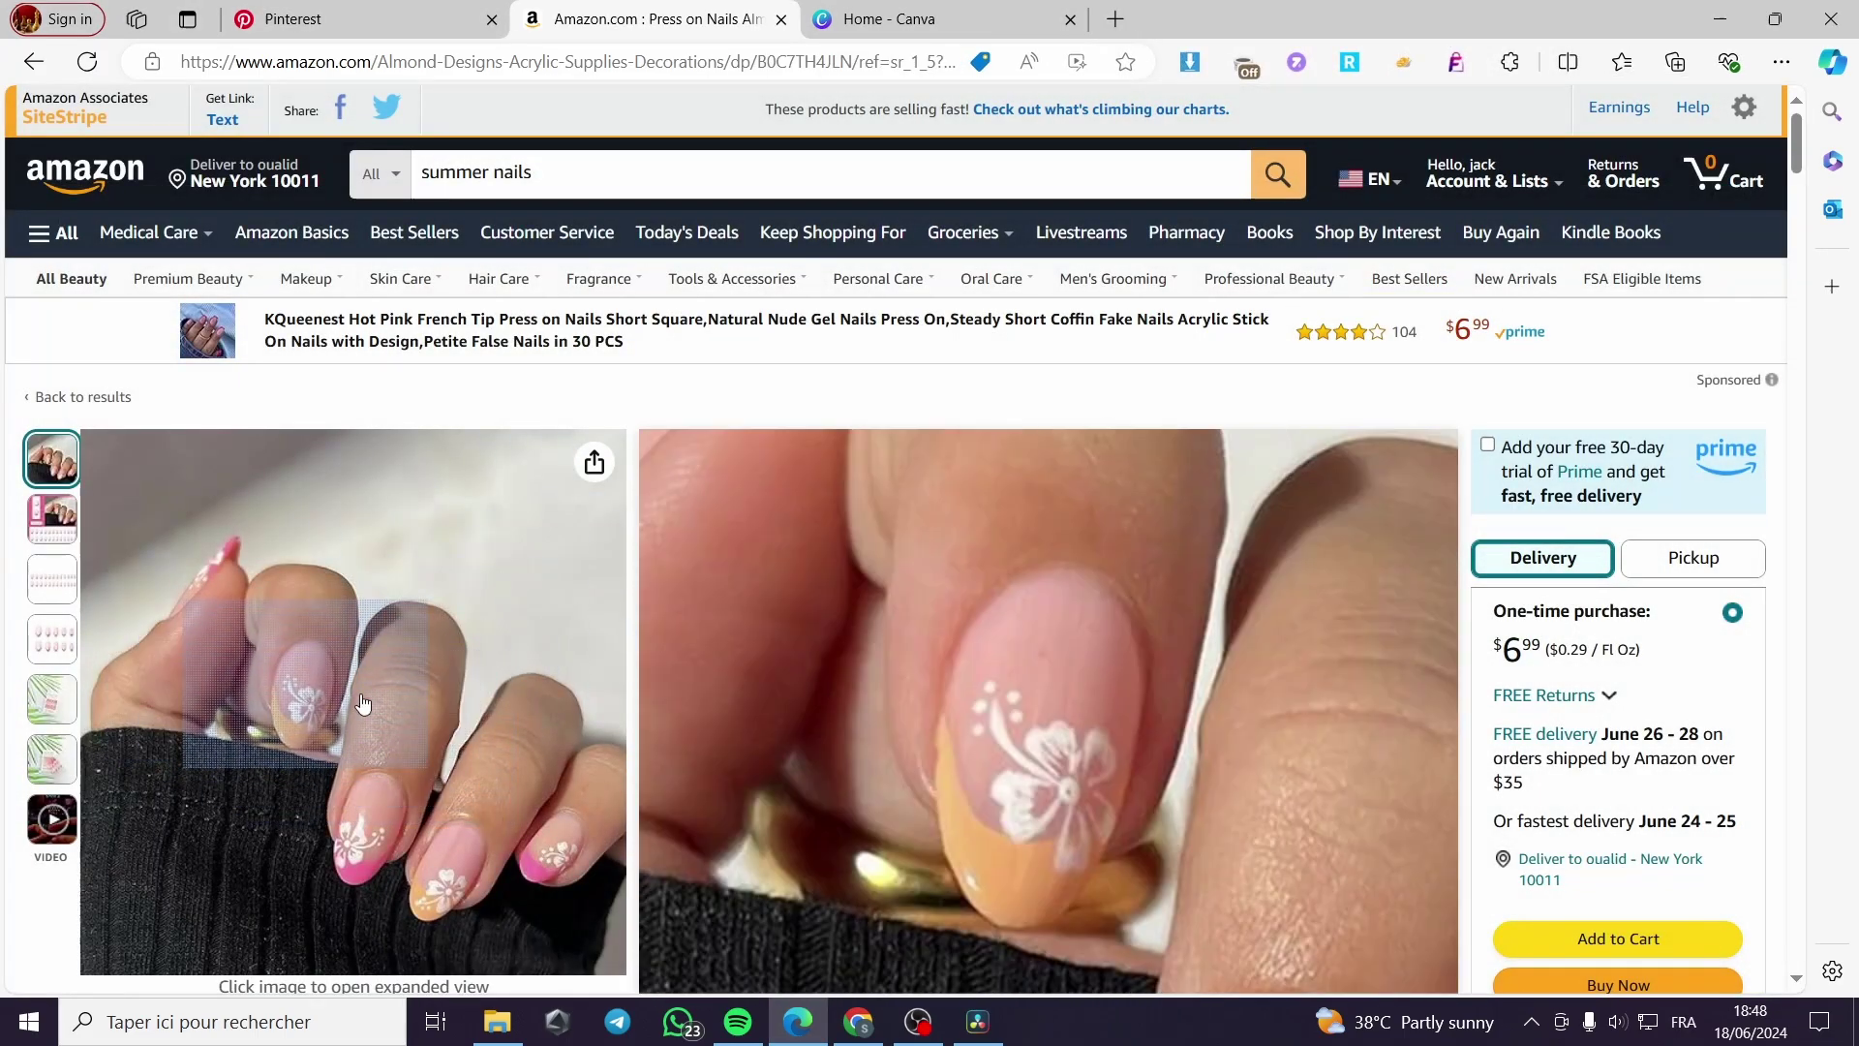
- Save the yellow lemon and purple floral variant photos to Downloads
{"action": "scroll", "coordinate": [734, 796], "scroll_direction": "down", "scroll_amount": 1}
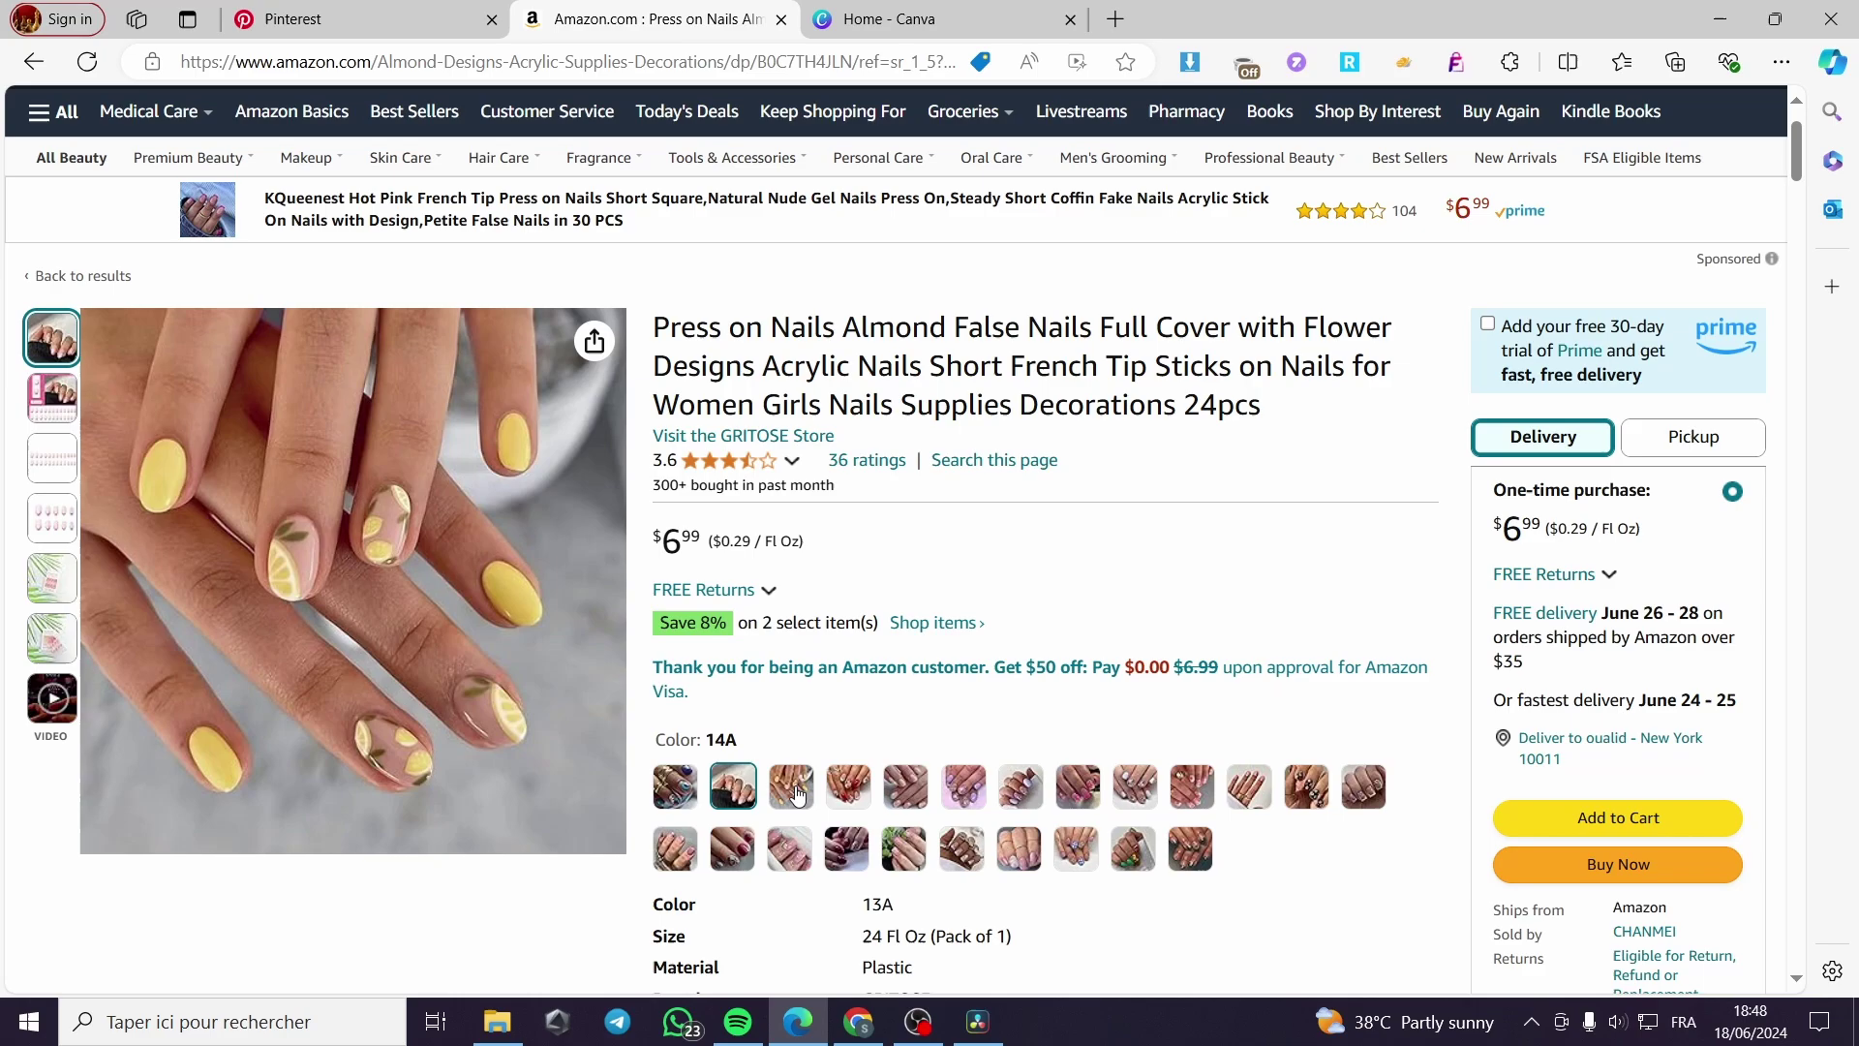
{"action": "left_click", "coordinate": [781, 787]}
{"action": "right_click", "coordinate": [416, 590]}
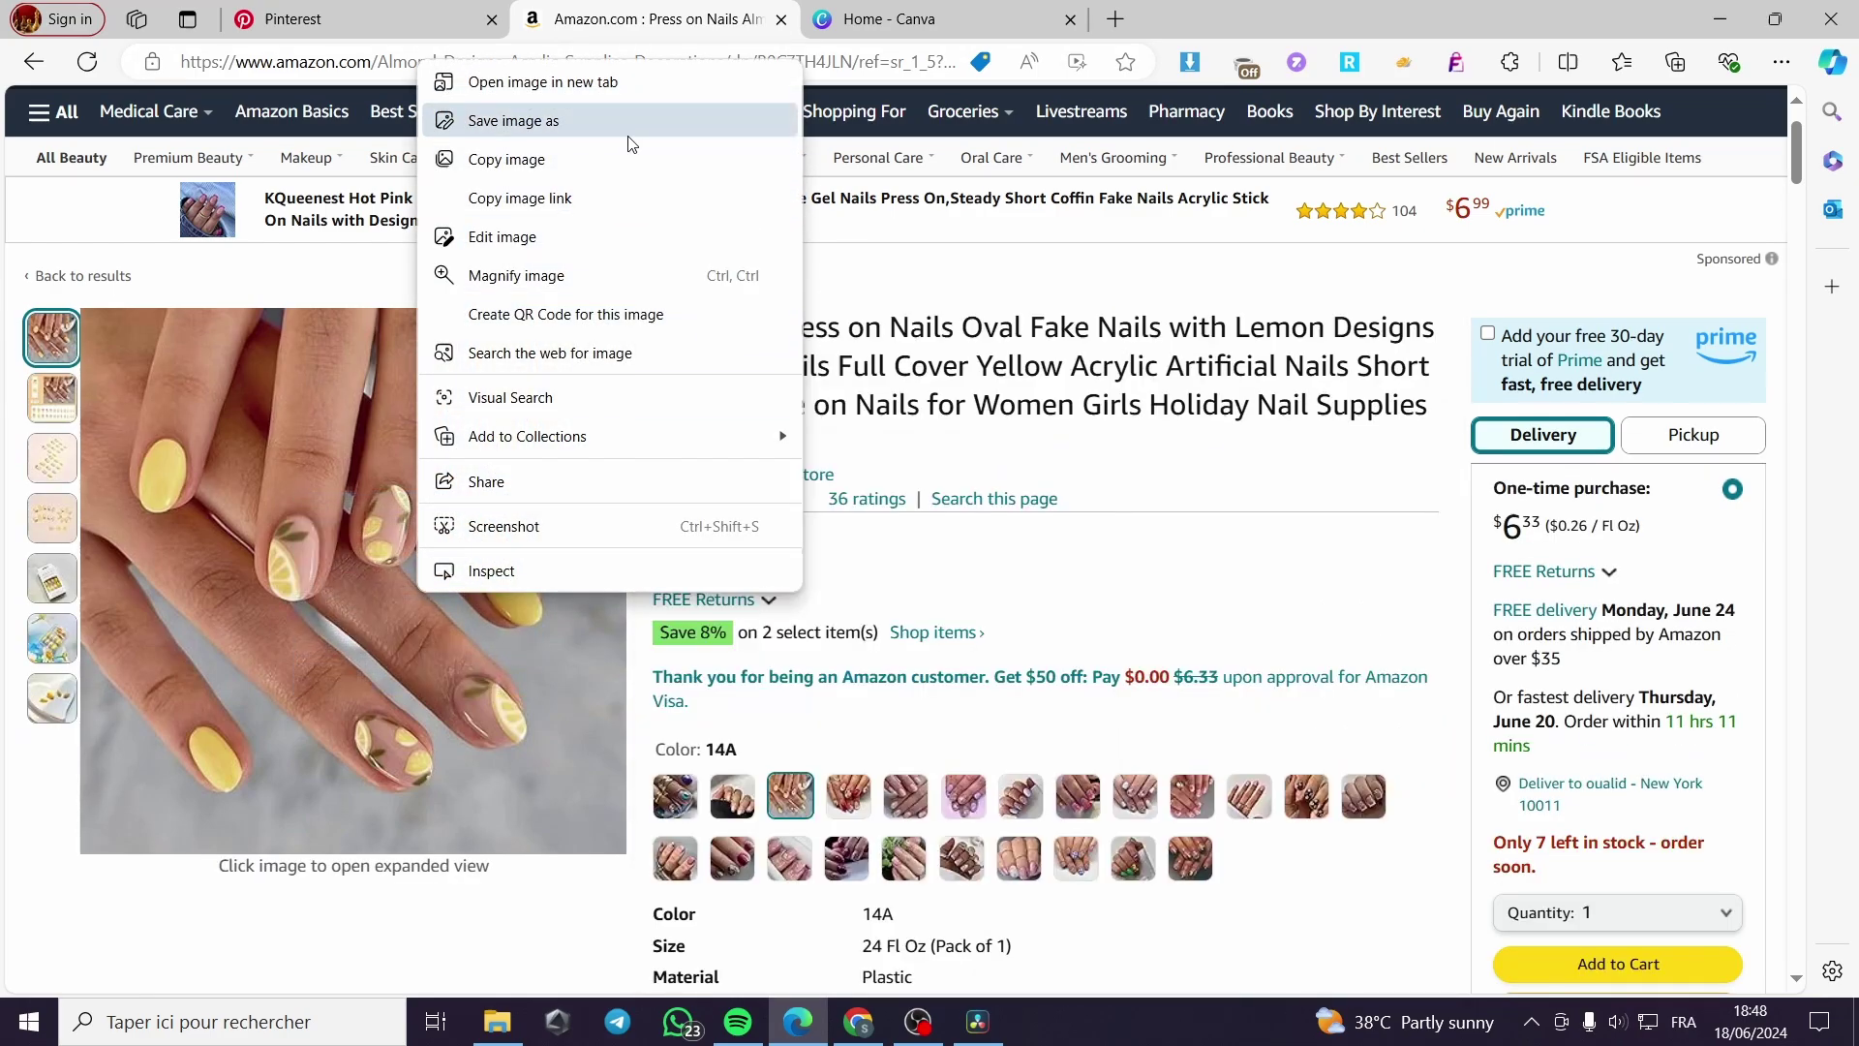
{"action": "left_click", "coordinate": [630, 161]}
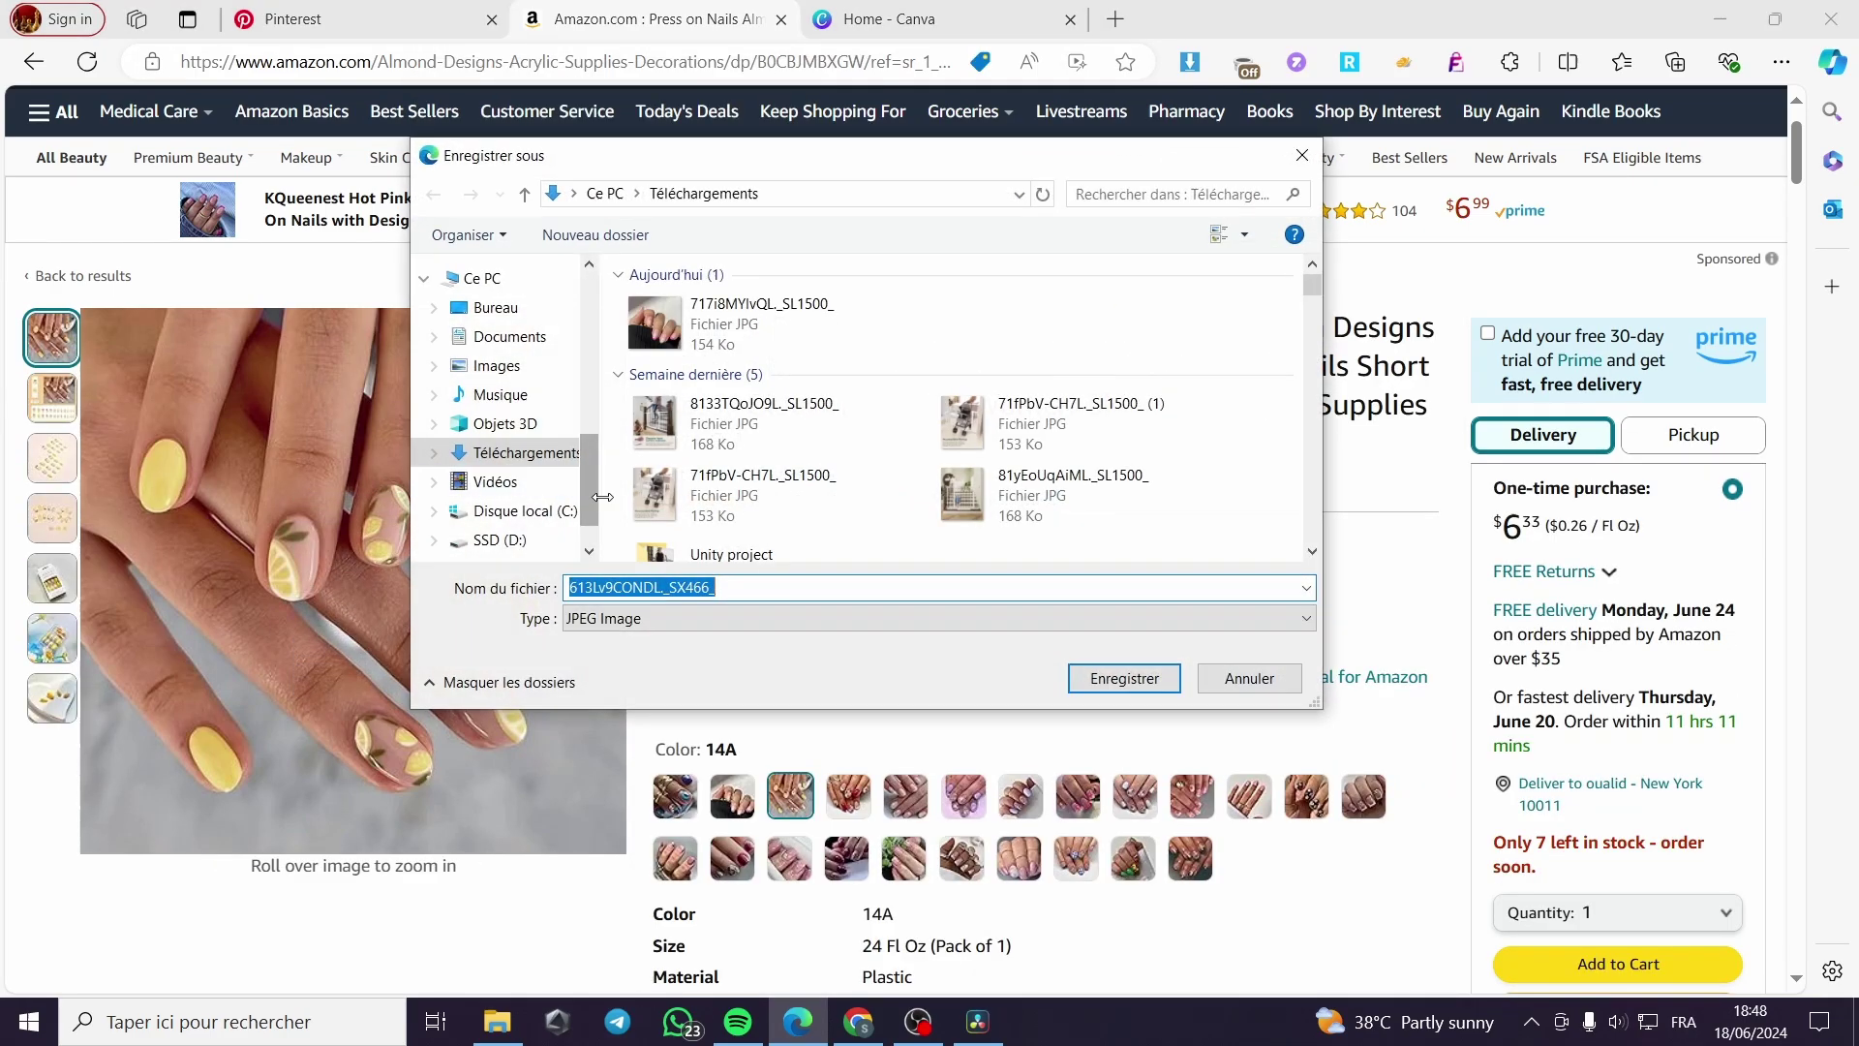
{"action": "left_click", "coordinate": [1103, 672]}
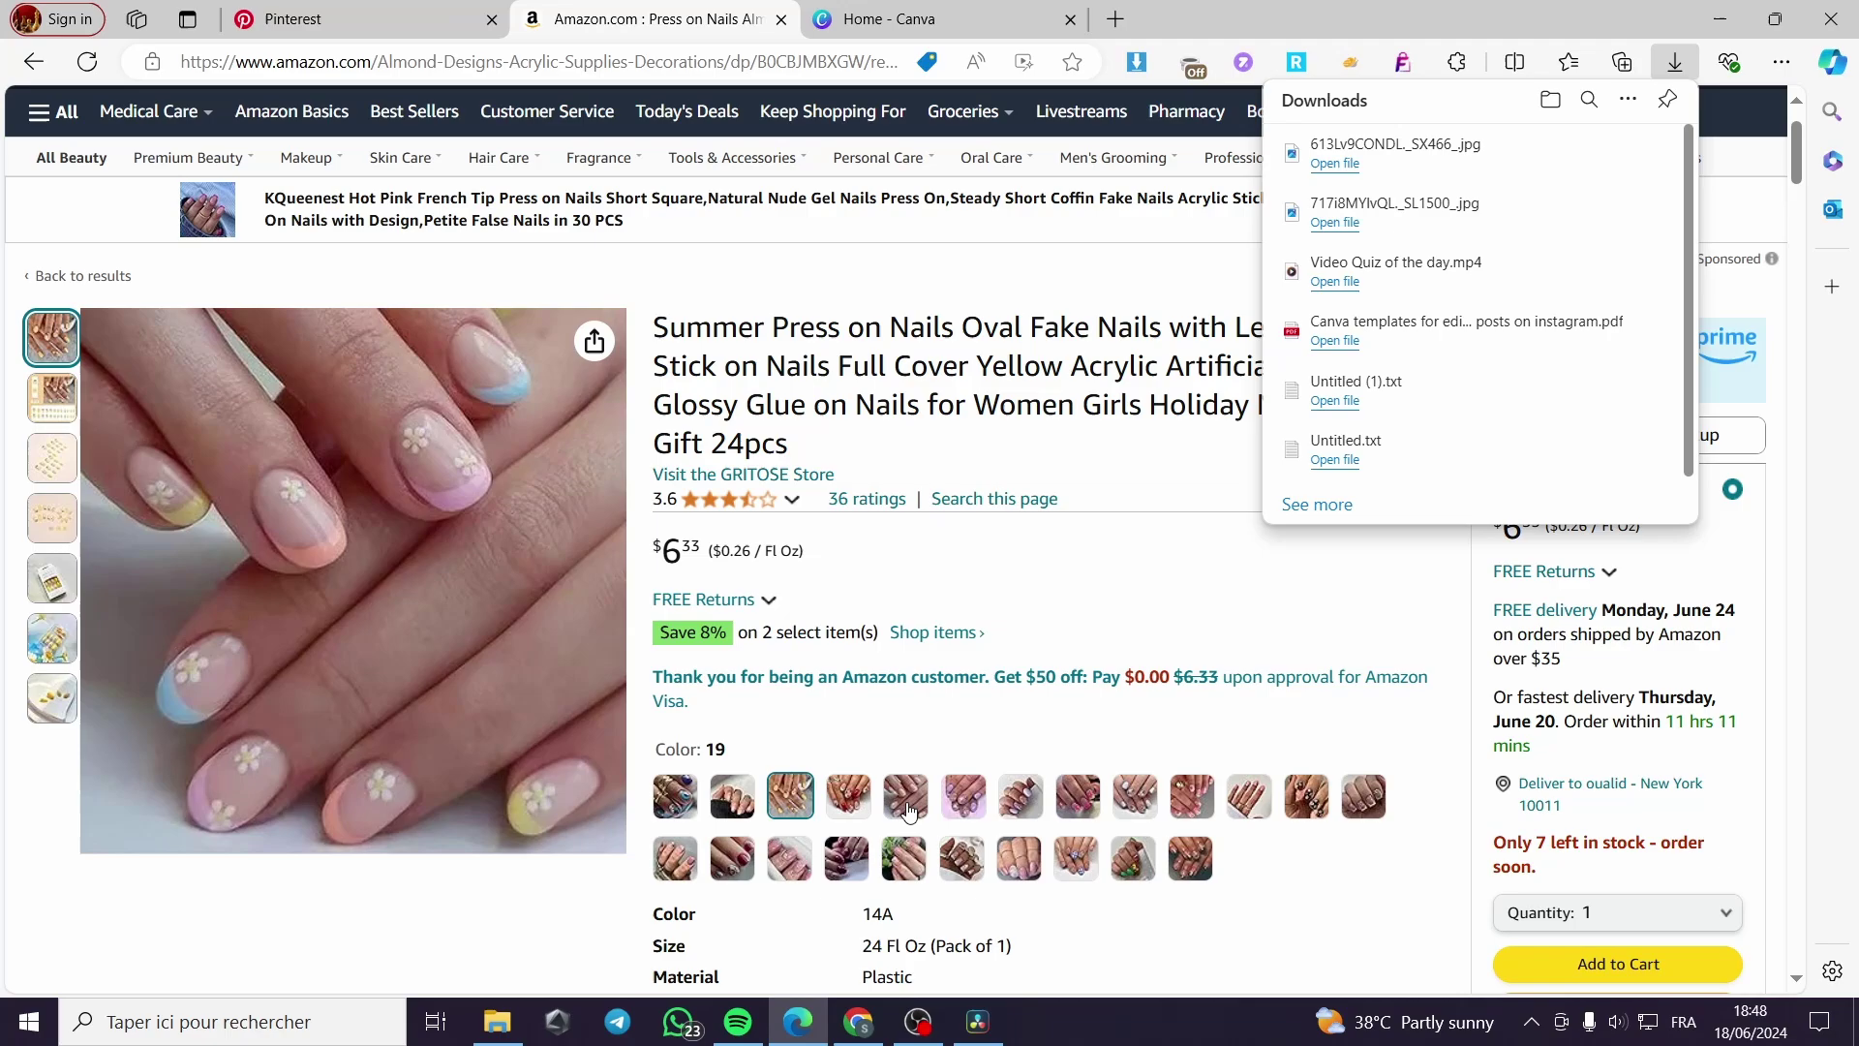
{"action": "left_click", "coordinate": [963, 796]}
{"action": "right_click", "coordinate": [426, 585]}
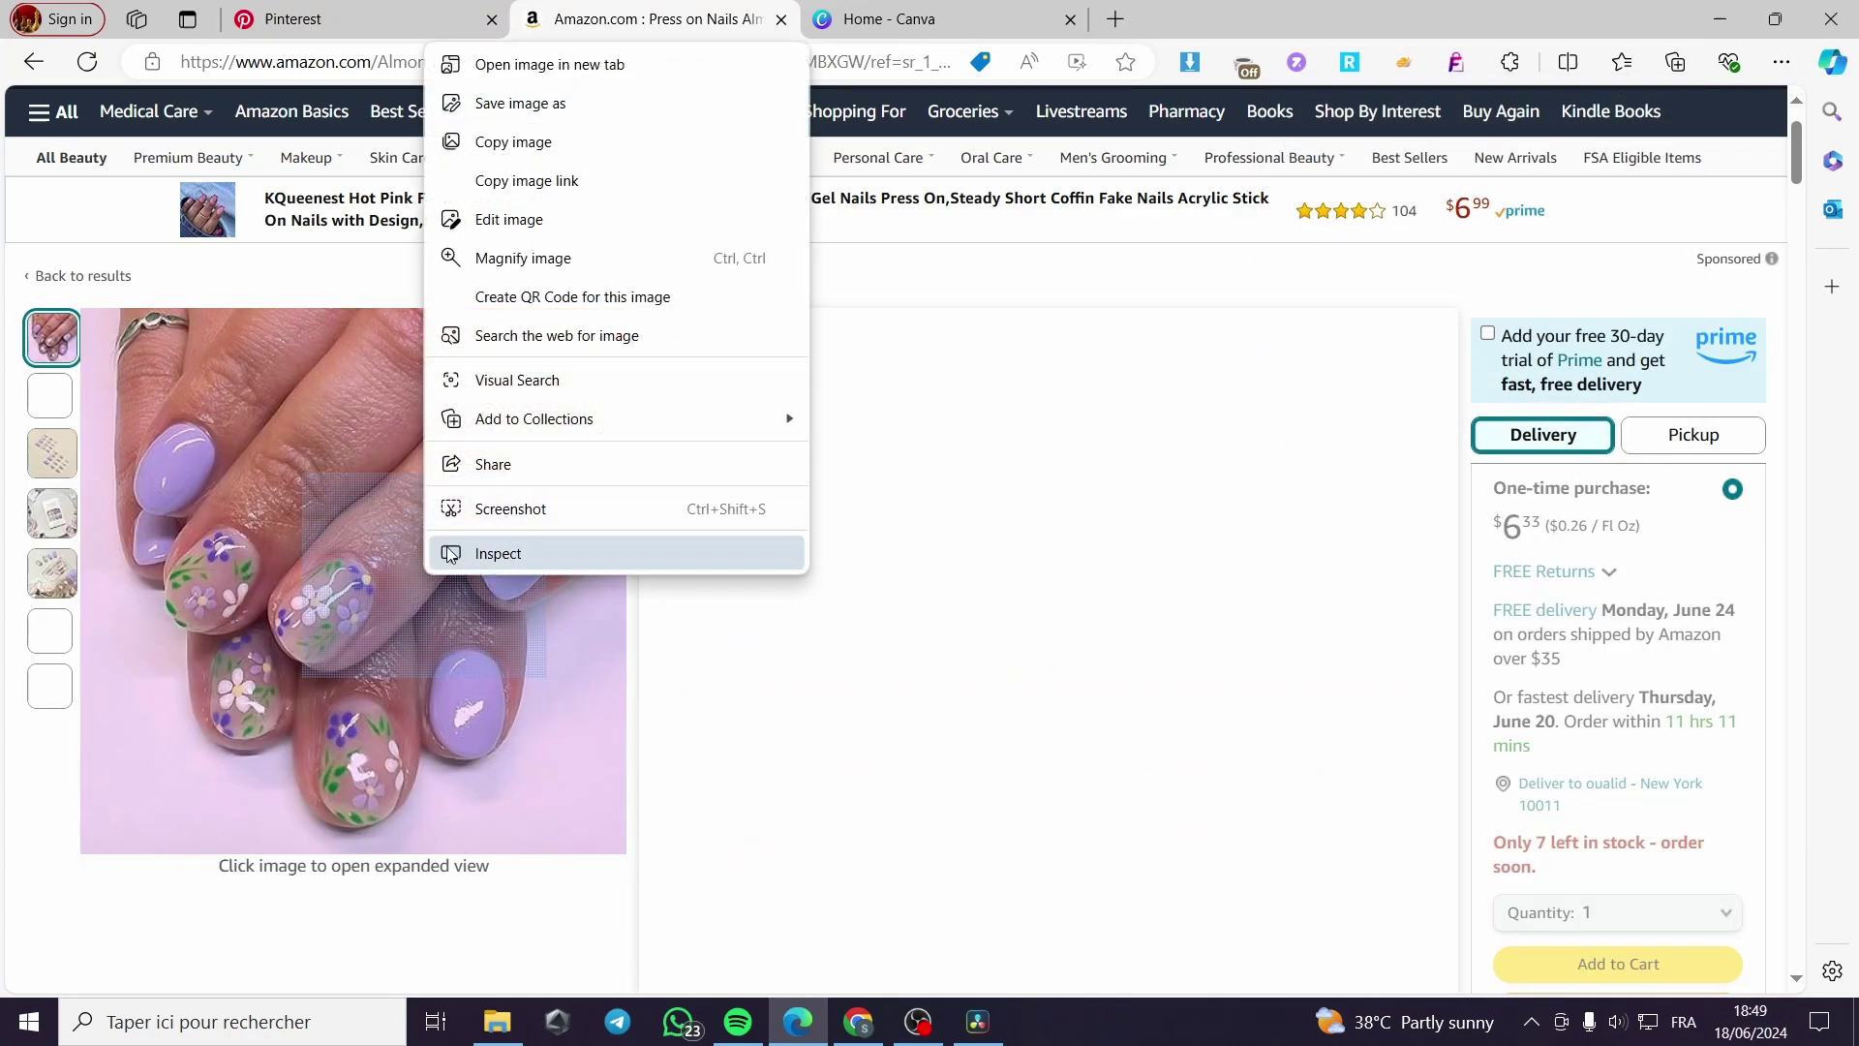
{"action": "left_click", "coordinate": [603, 111]}
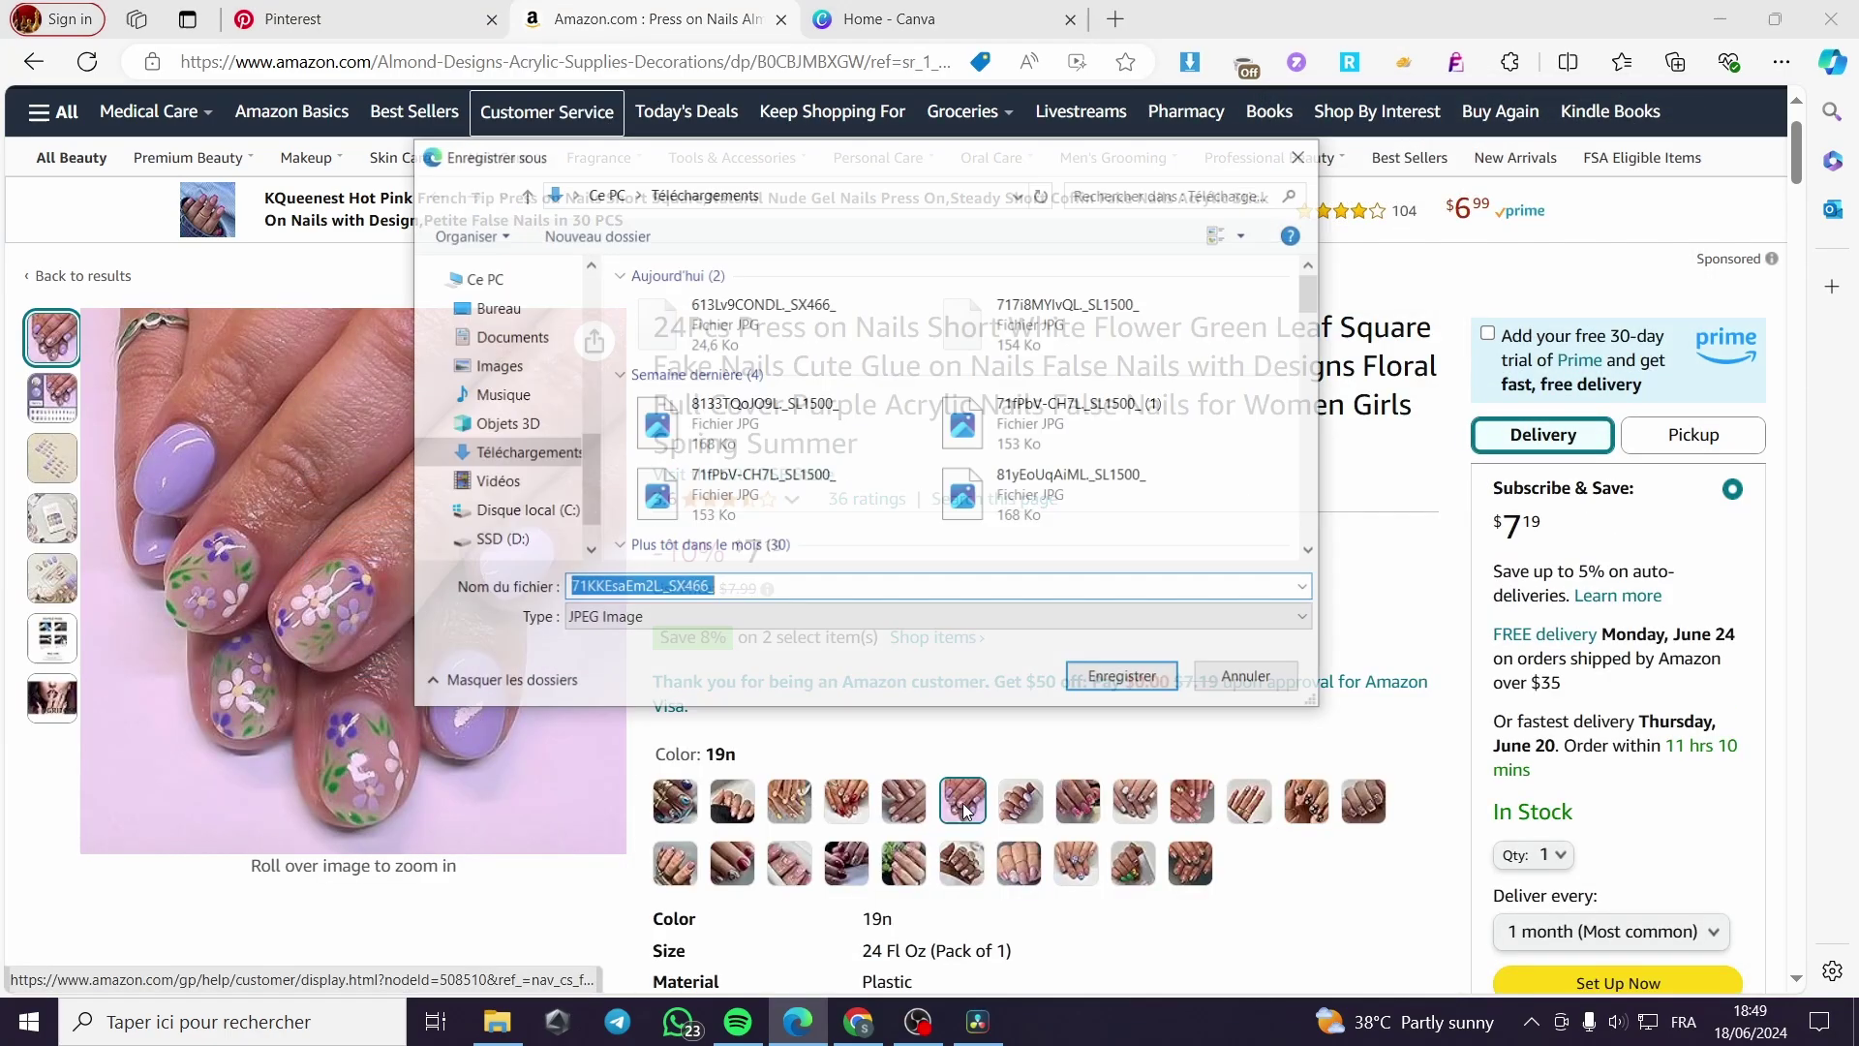
{"action": "left_click", "coordinate": [1113, 678]}
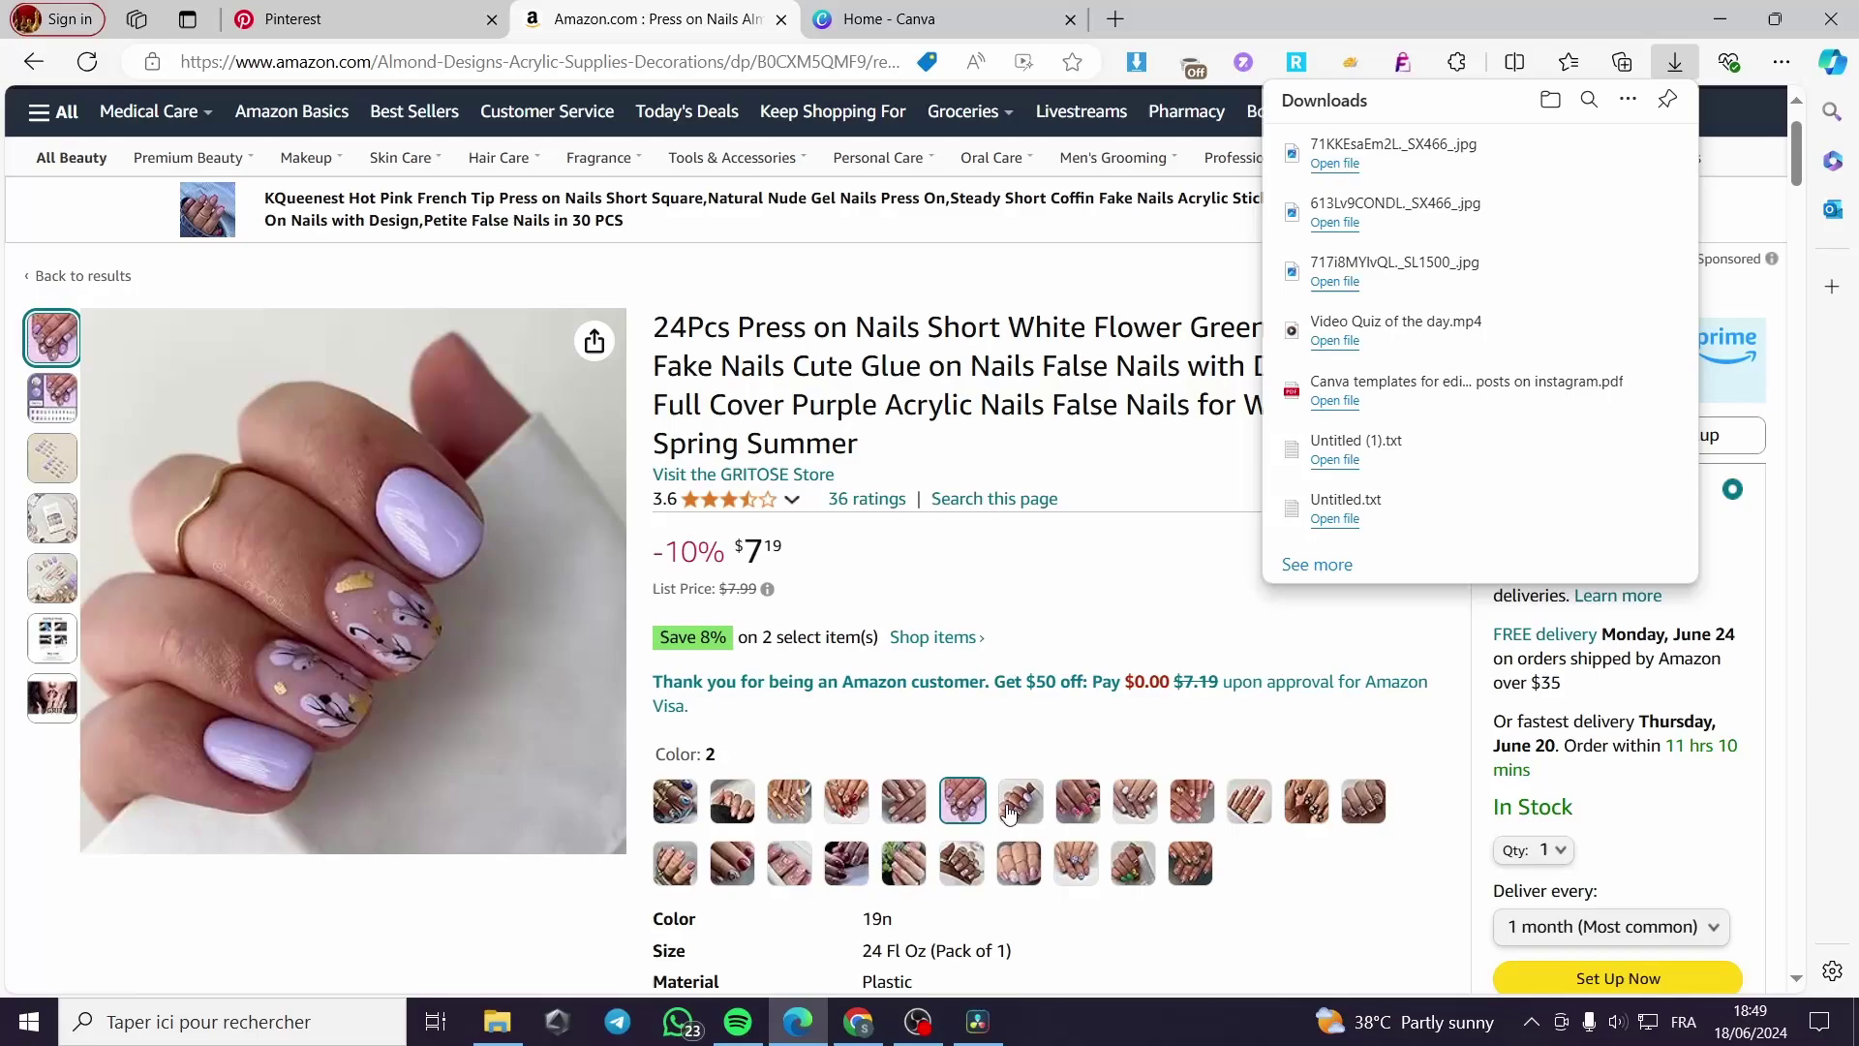
- Save the pink flower variant photo to Downloads
{"action": "left_click", "coordinate": [1083, 817]}
{"action": "left_click", "coordinate": [329, 691]}
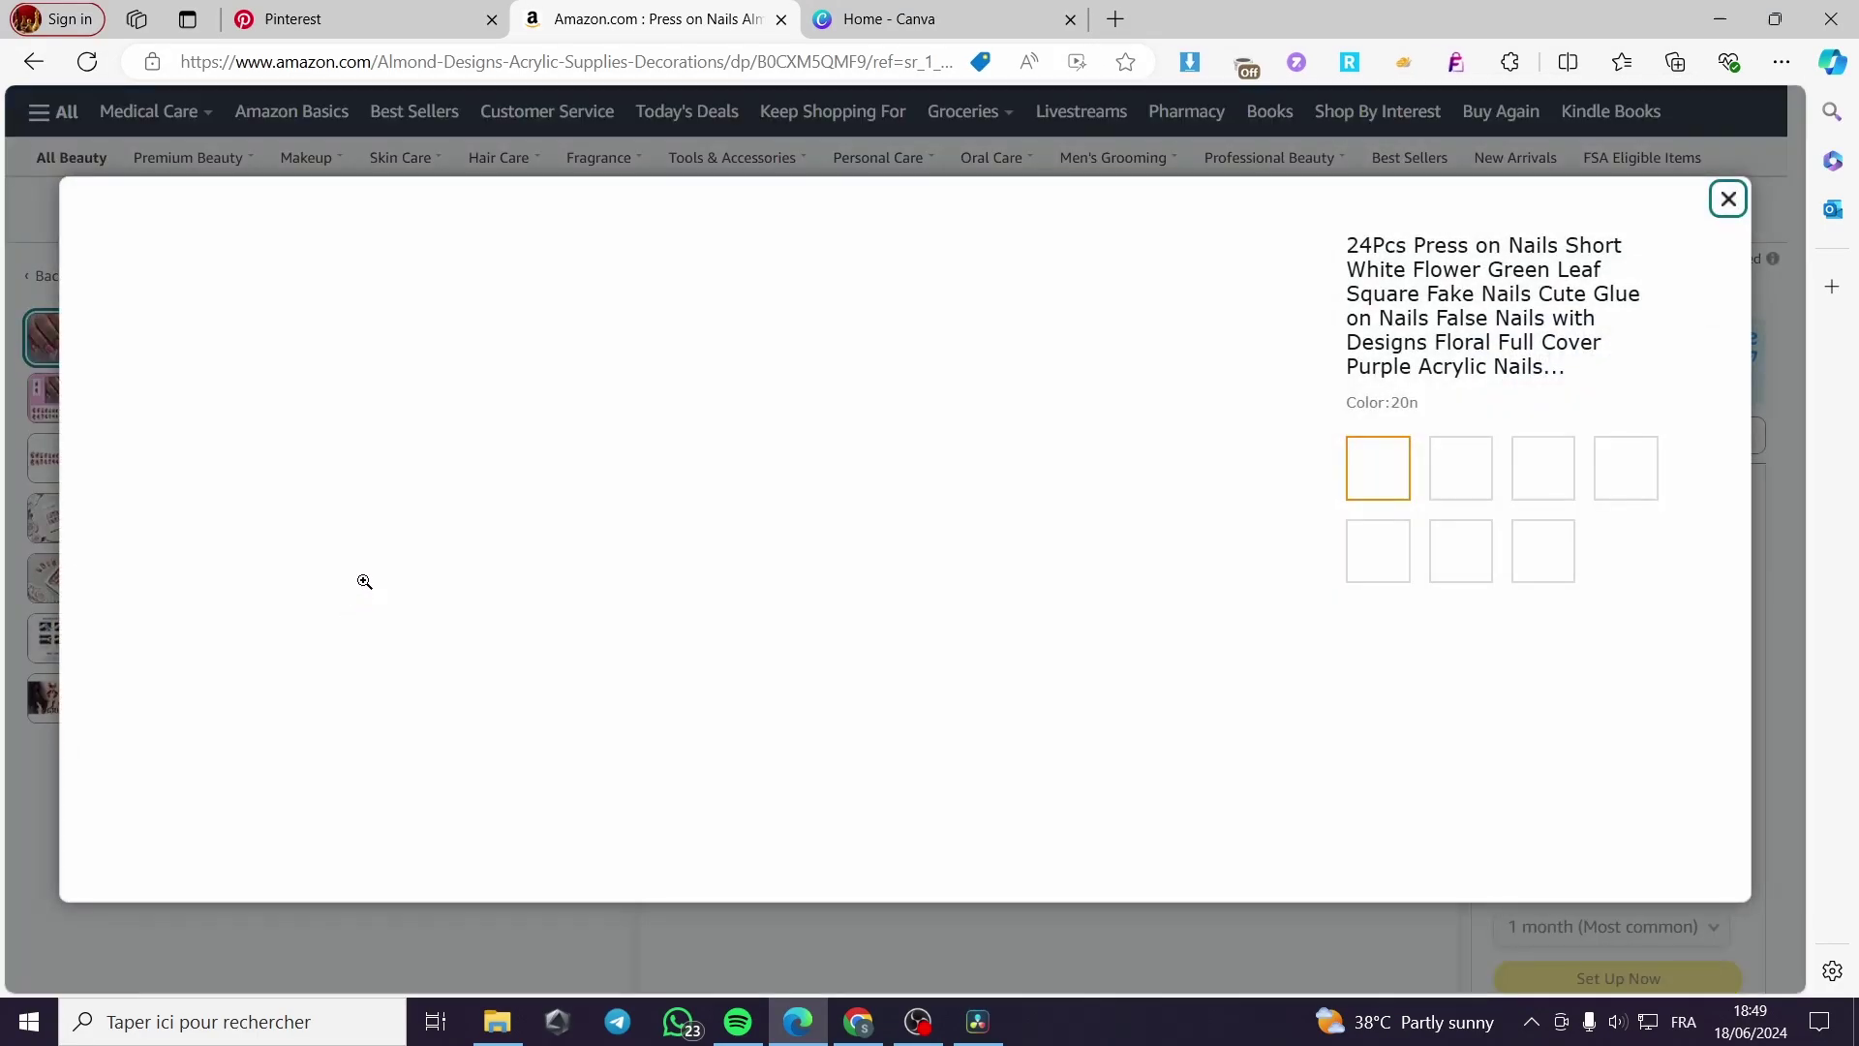
{"action": "right_click", "coordinate": [571, 455]}
{"action": "left_click", "coordinate": [615, 508]}
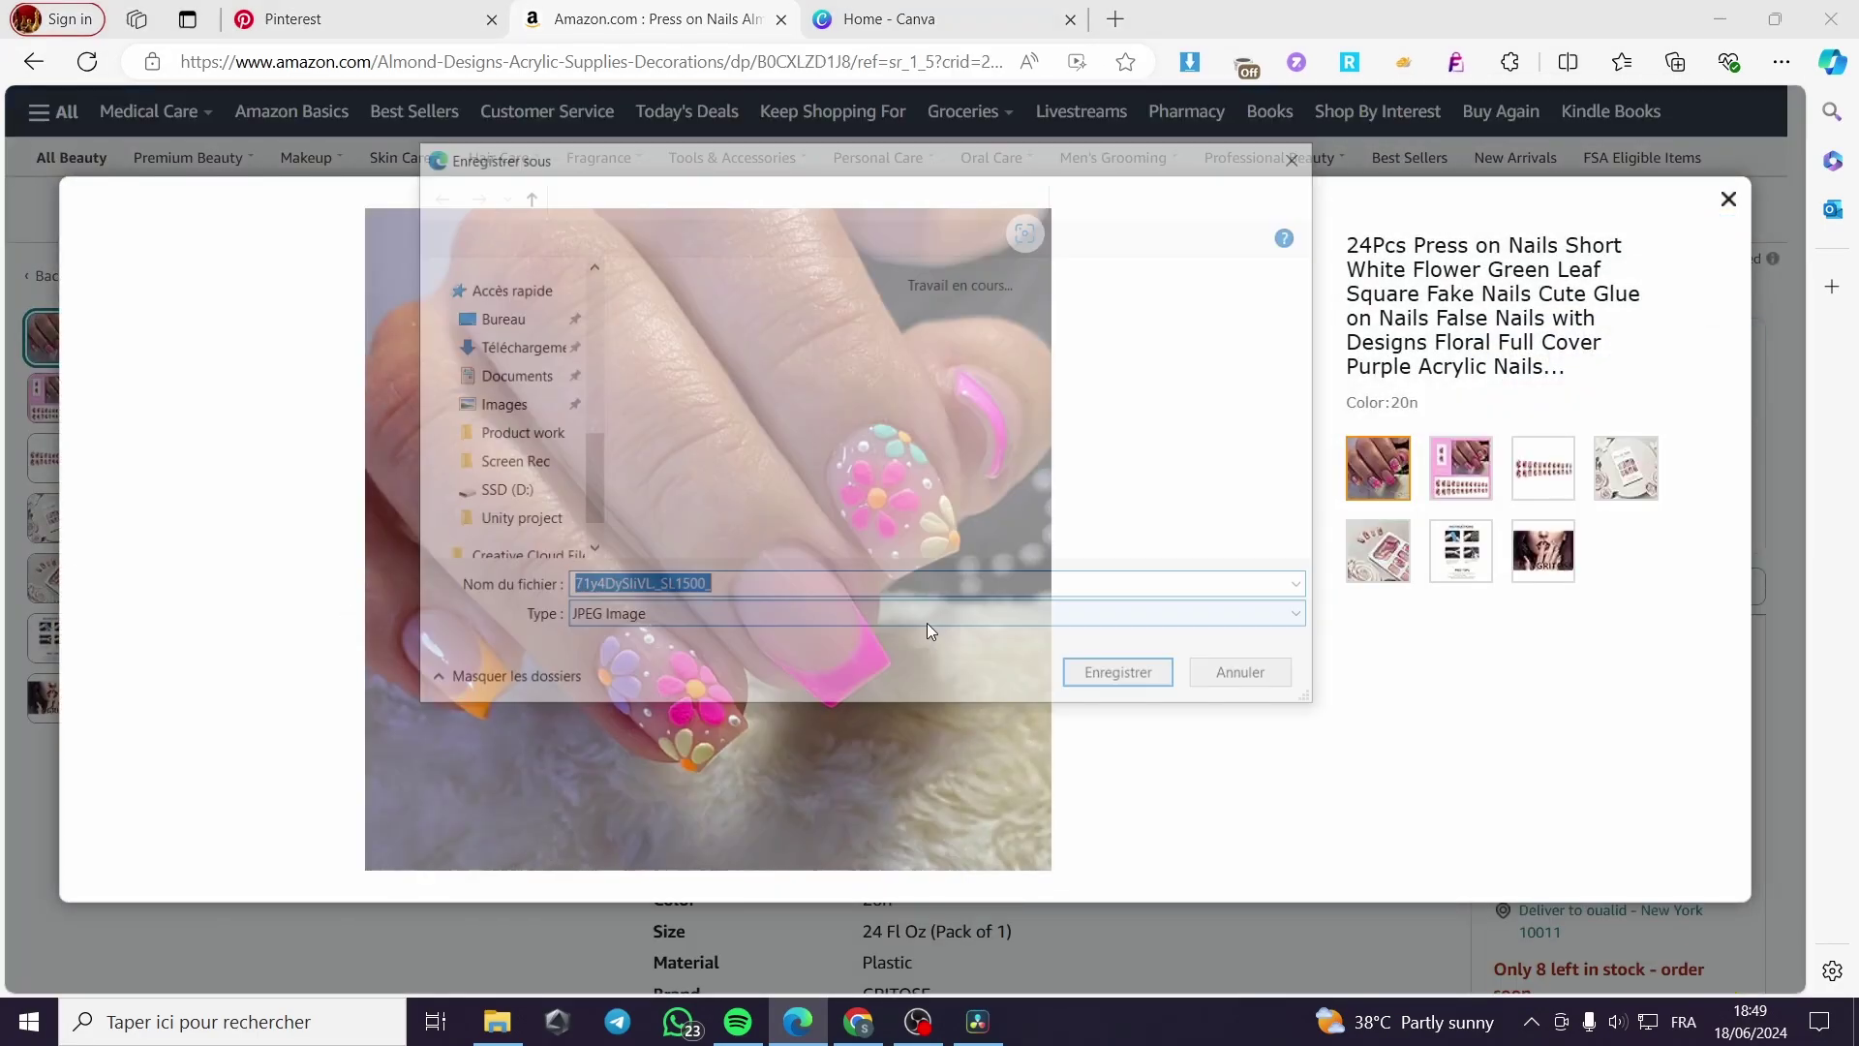
{"action": "left_click", "coordinate": [1113, 675]}
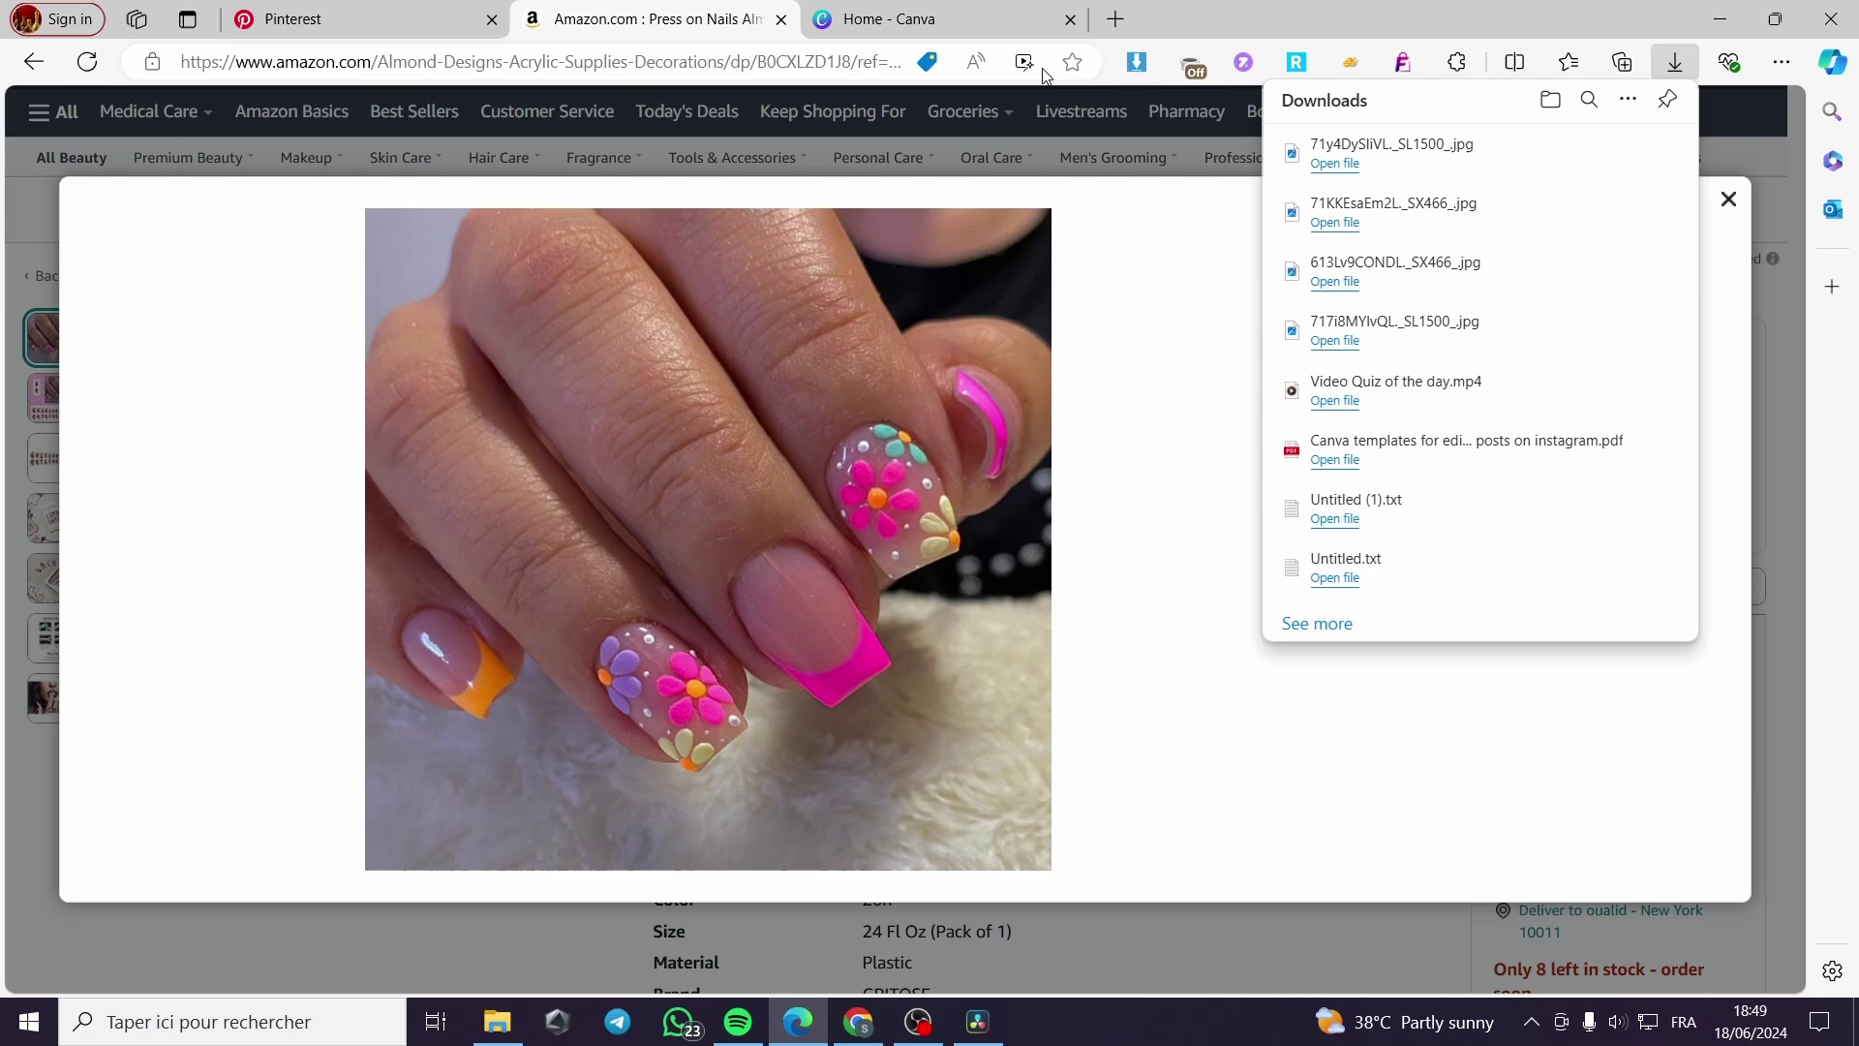
- Generate a SiteStripe short text link for the flower-design nails product
{"action": "left_click", "coordinate": [305, 16]}
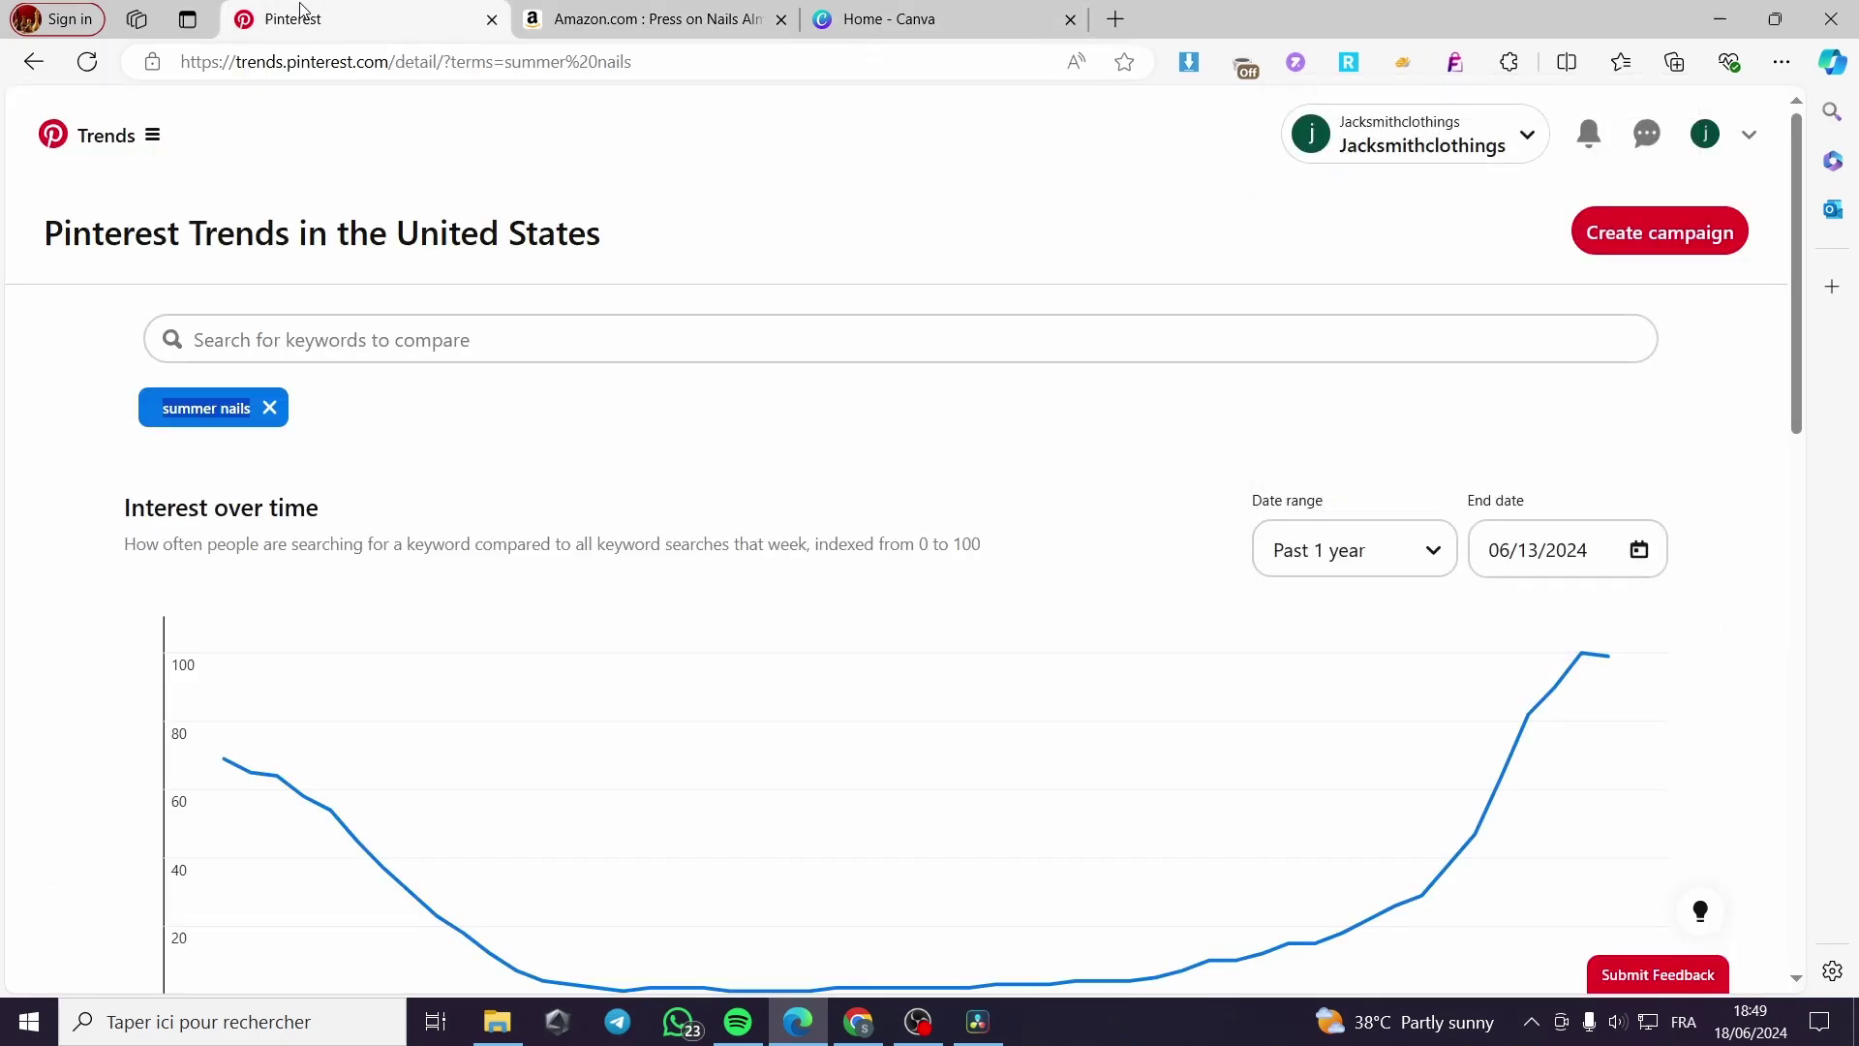
{"action": "left_click", "coordinate": [615, 12]}
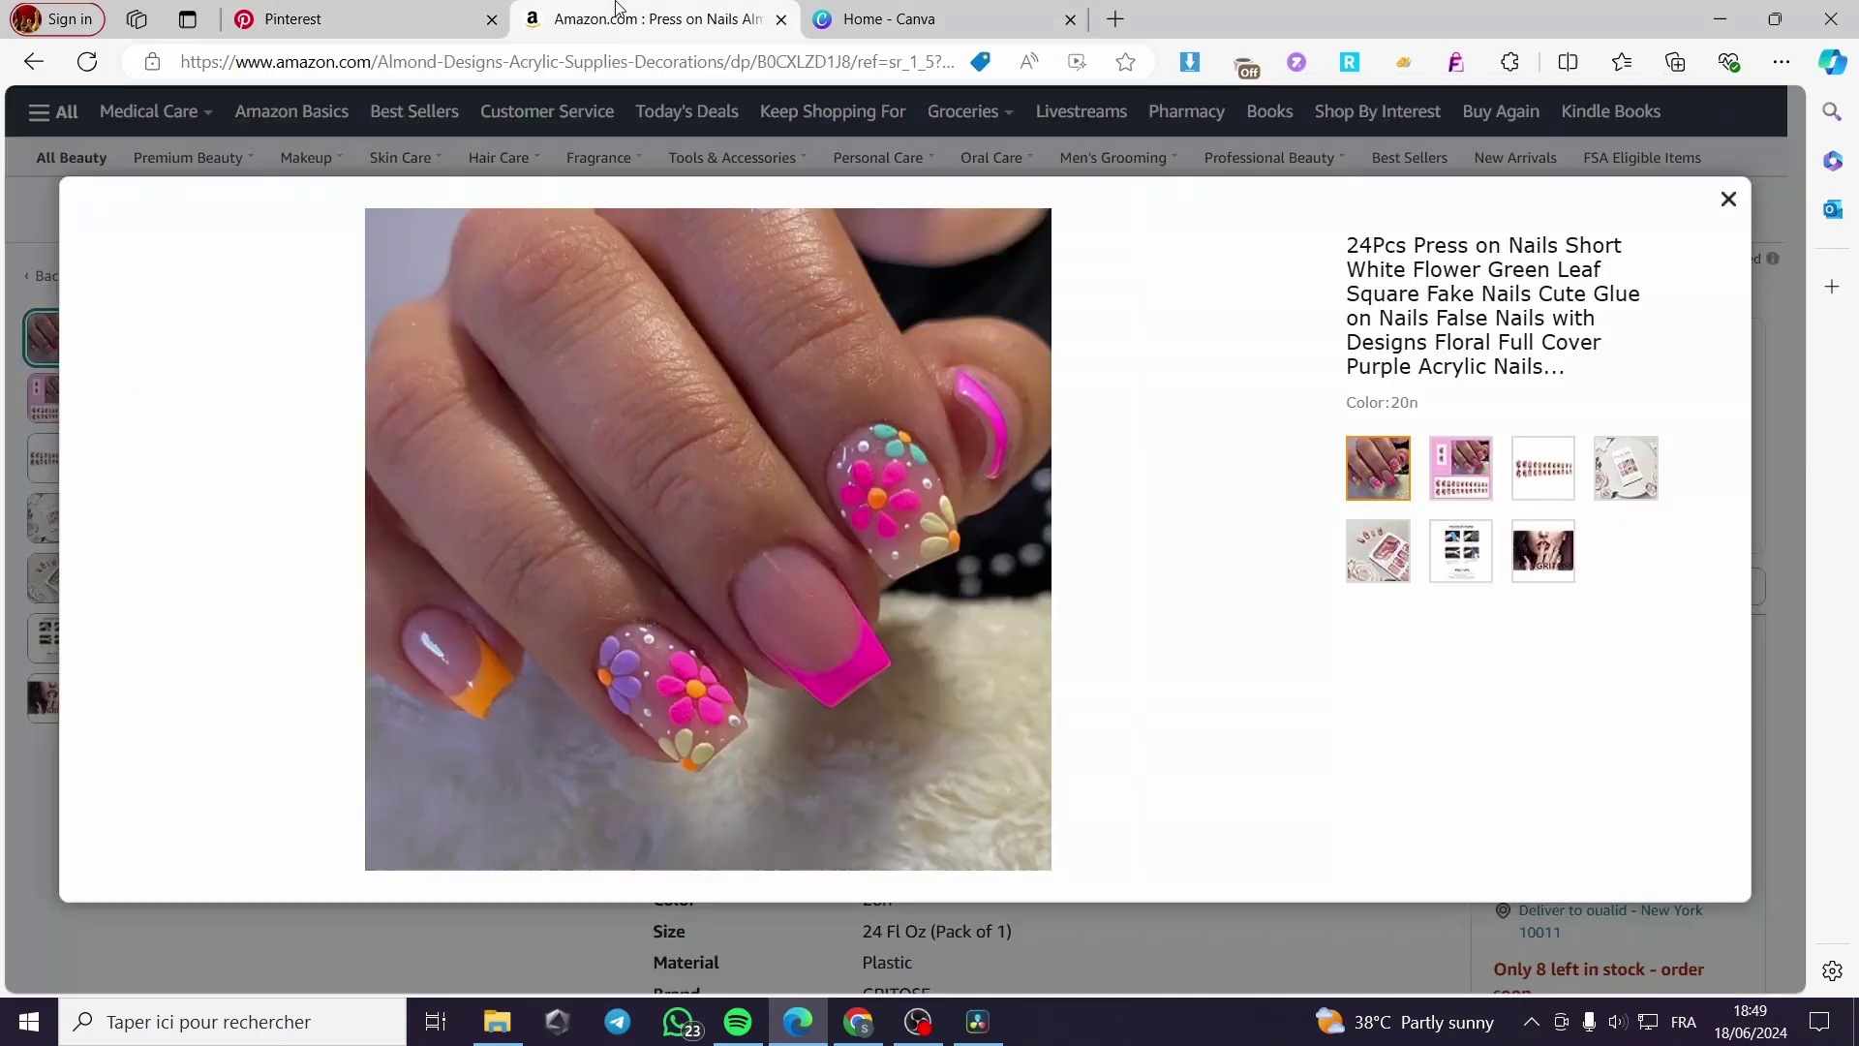
{"action": "left_click", "coordinate": [401, 142]}
{"action": "scroll", "coordinate": [291, 484], "scroll_direction": "up", "scroll_amount": 2}
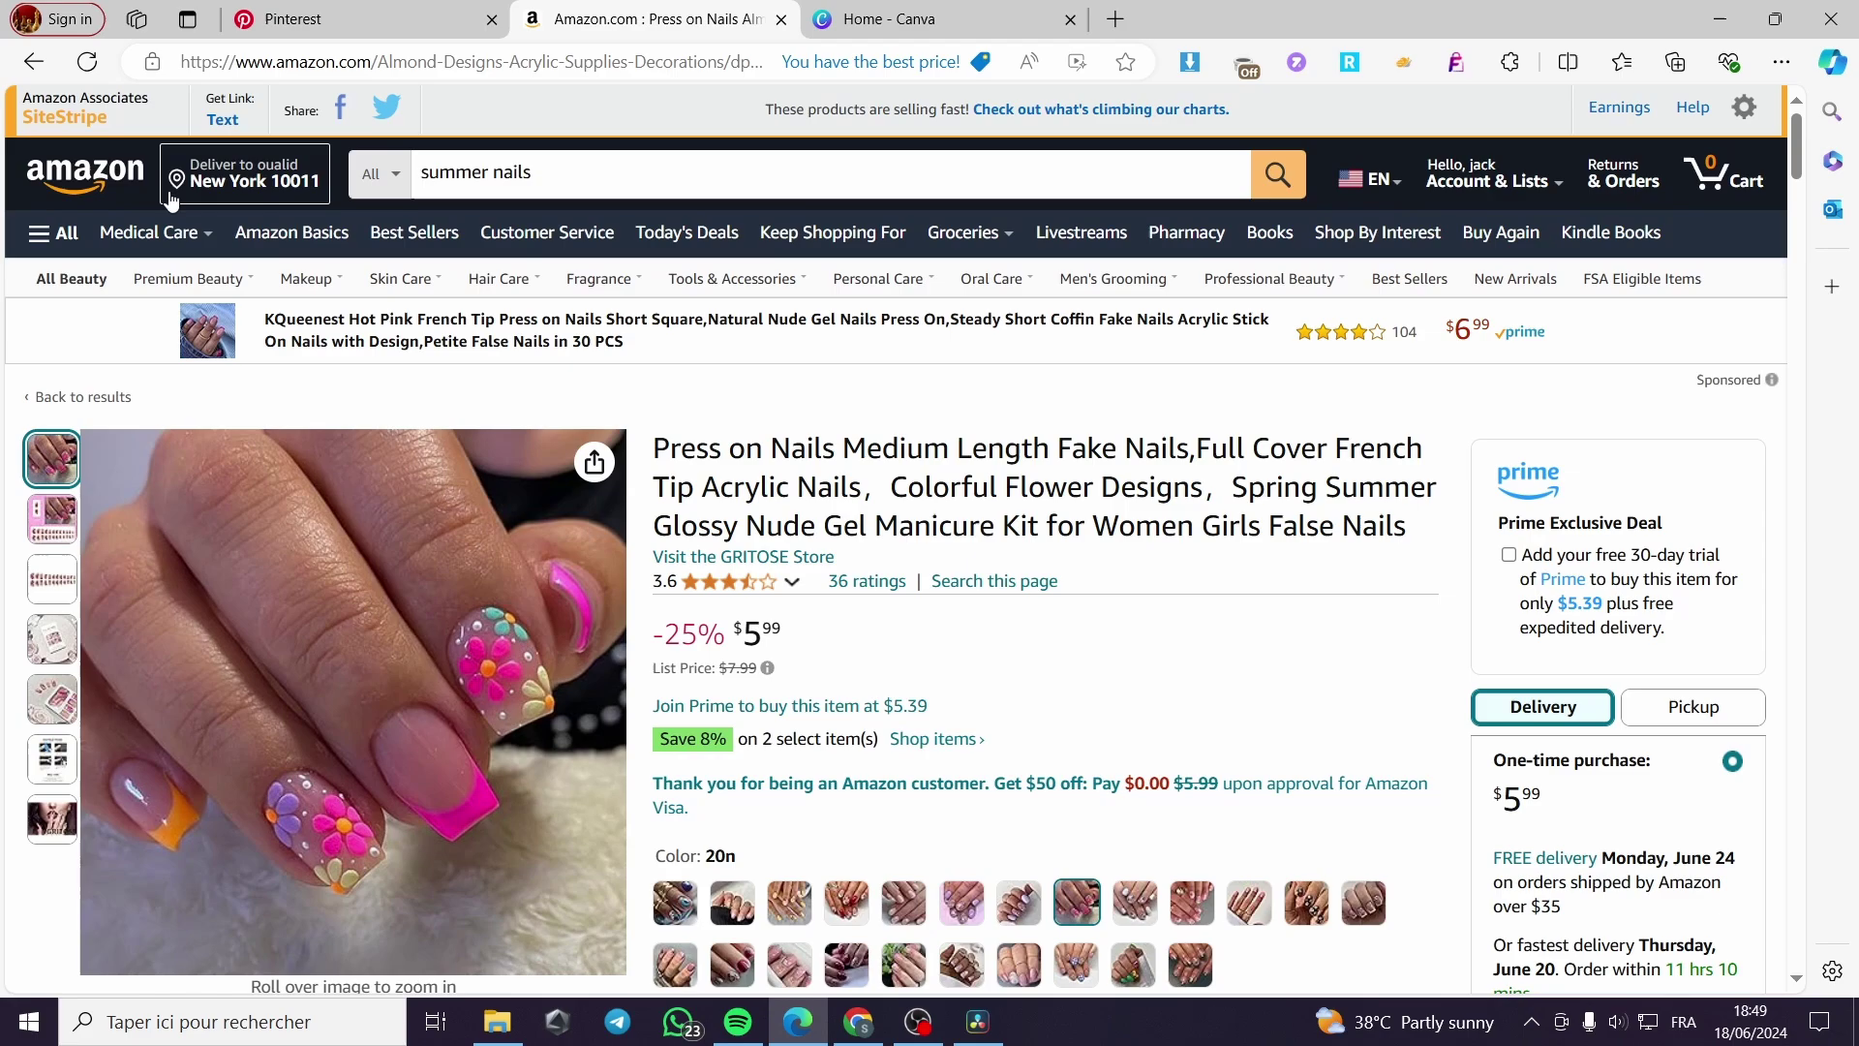
{"action": "left_click", "coordinate": [223, 118]}
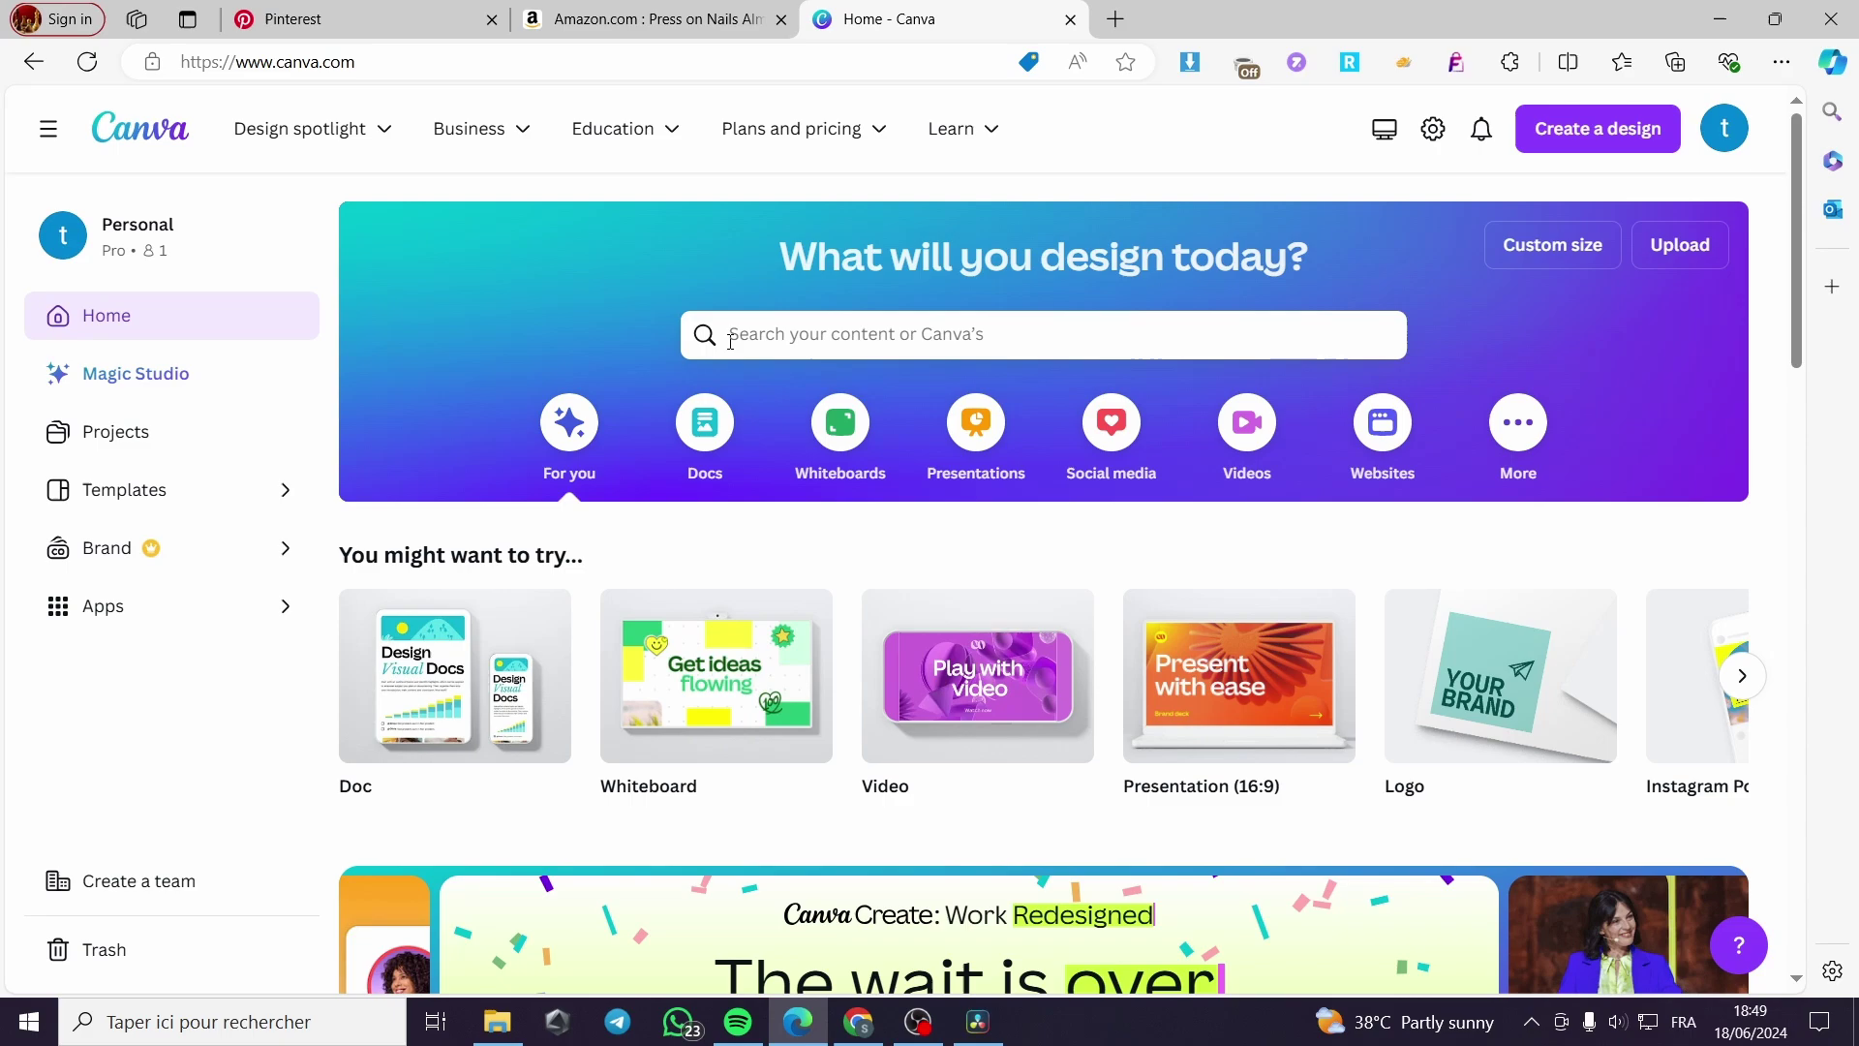
- Search Canva templates for 'Pinterest pin'
{"action": "left_click", "coordinate": [914, 341]}
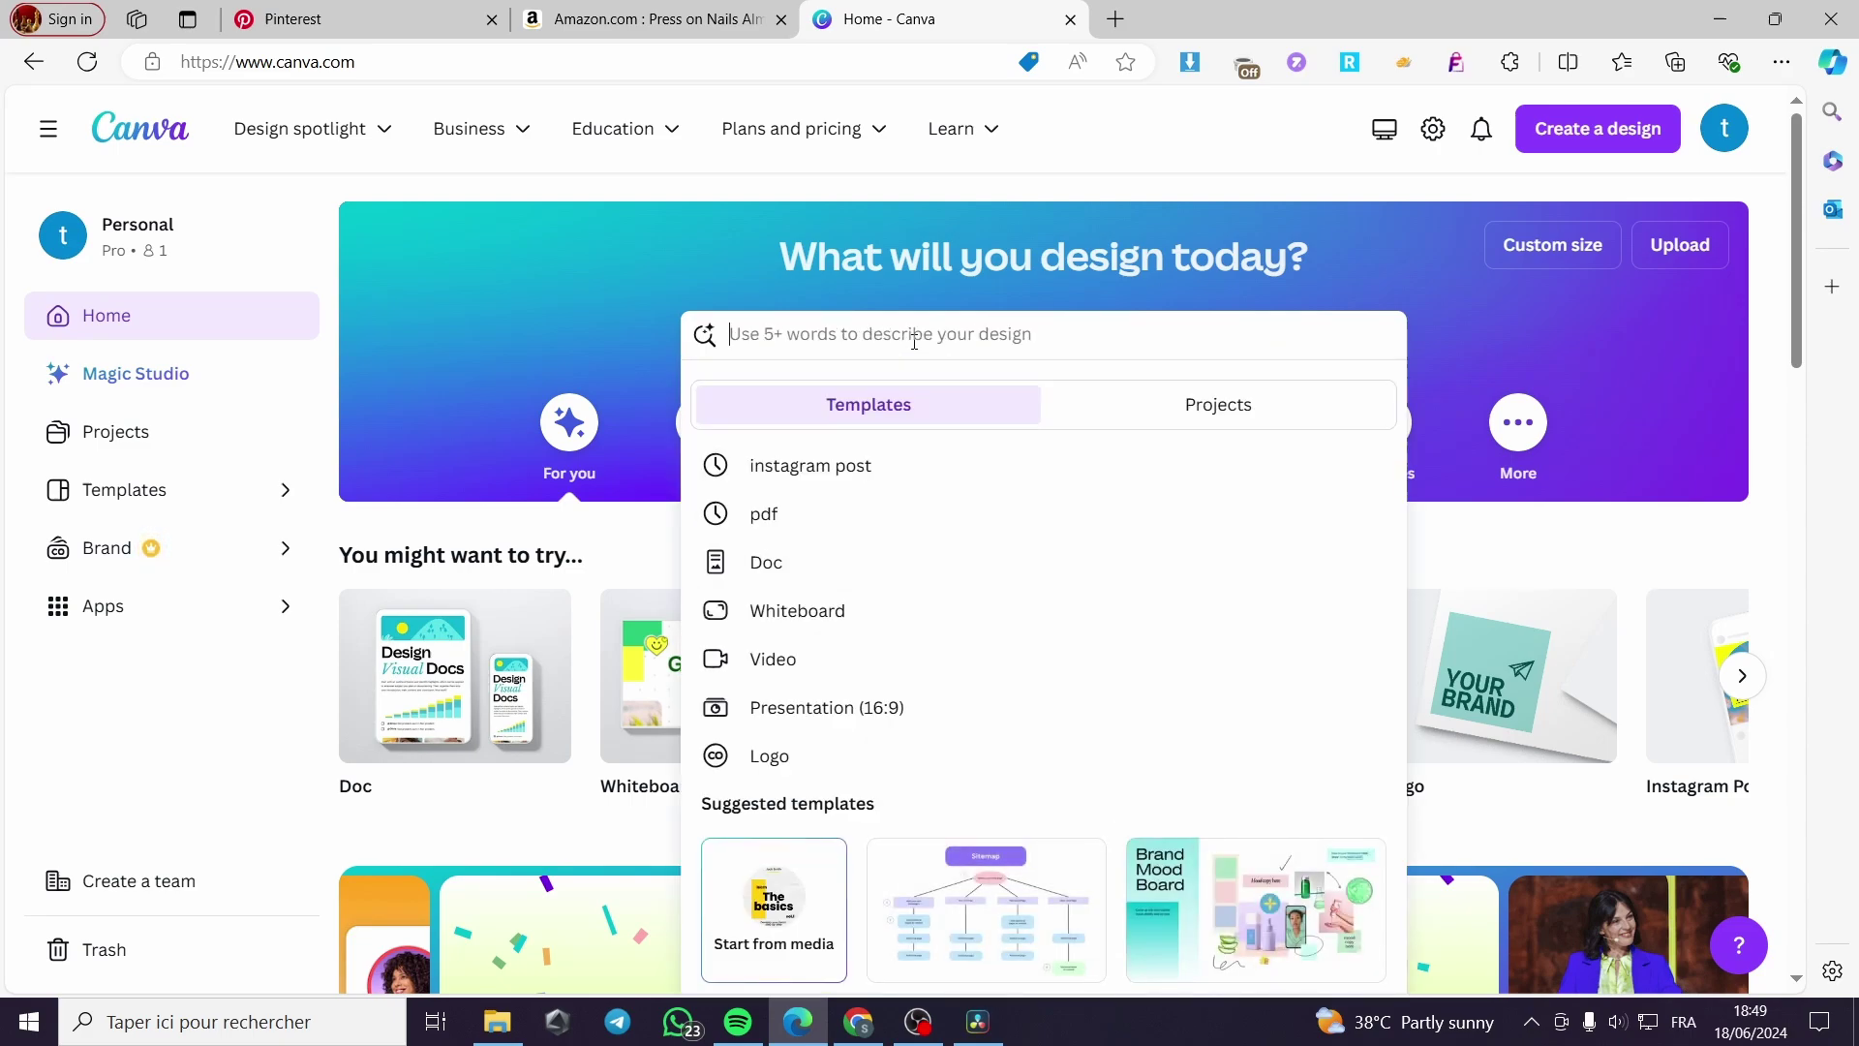
{"action": "type", "text": "Pin"}
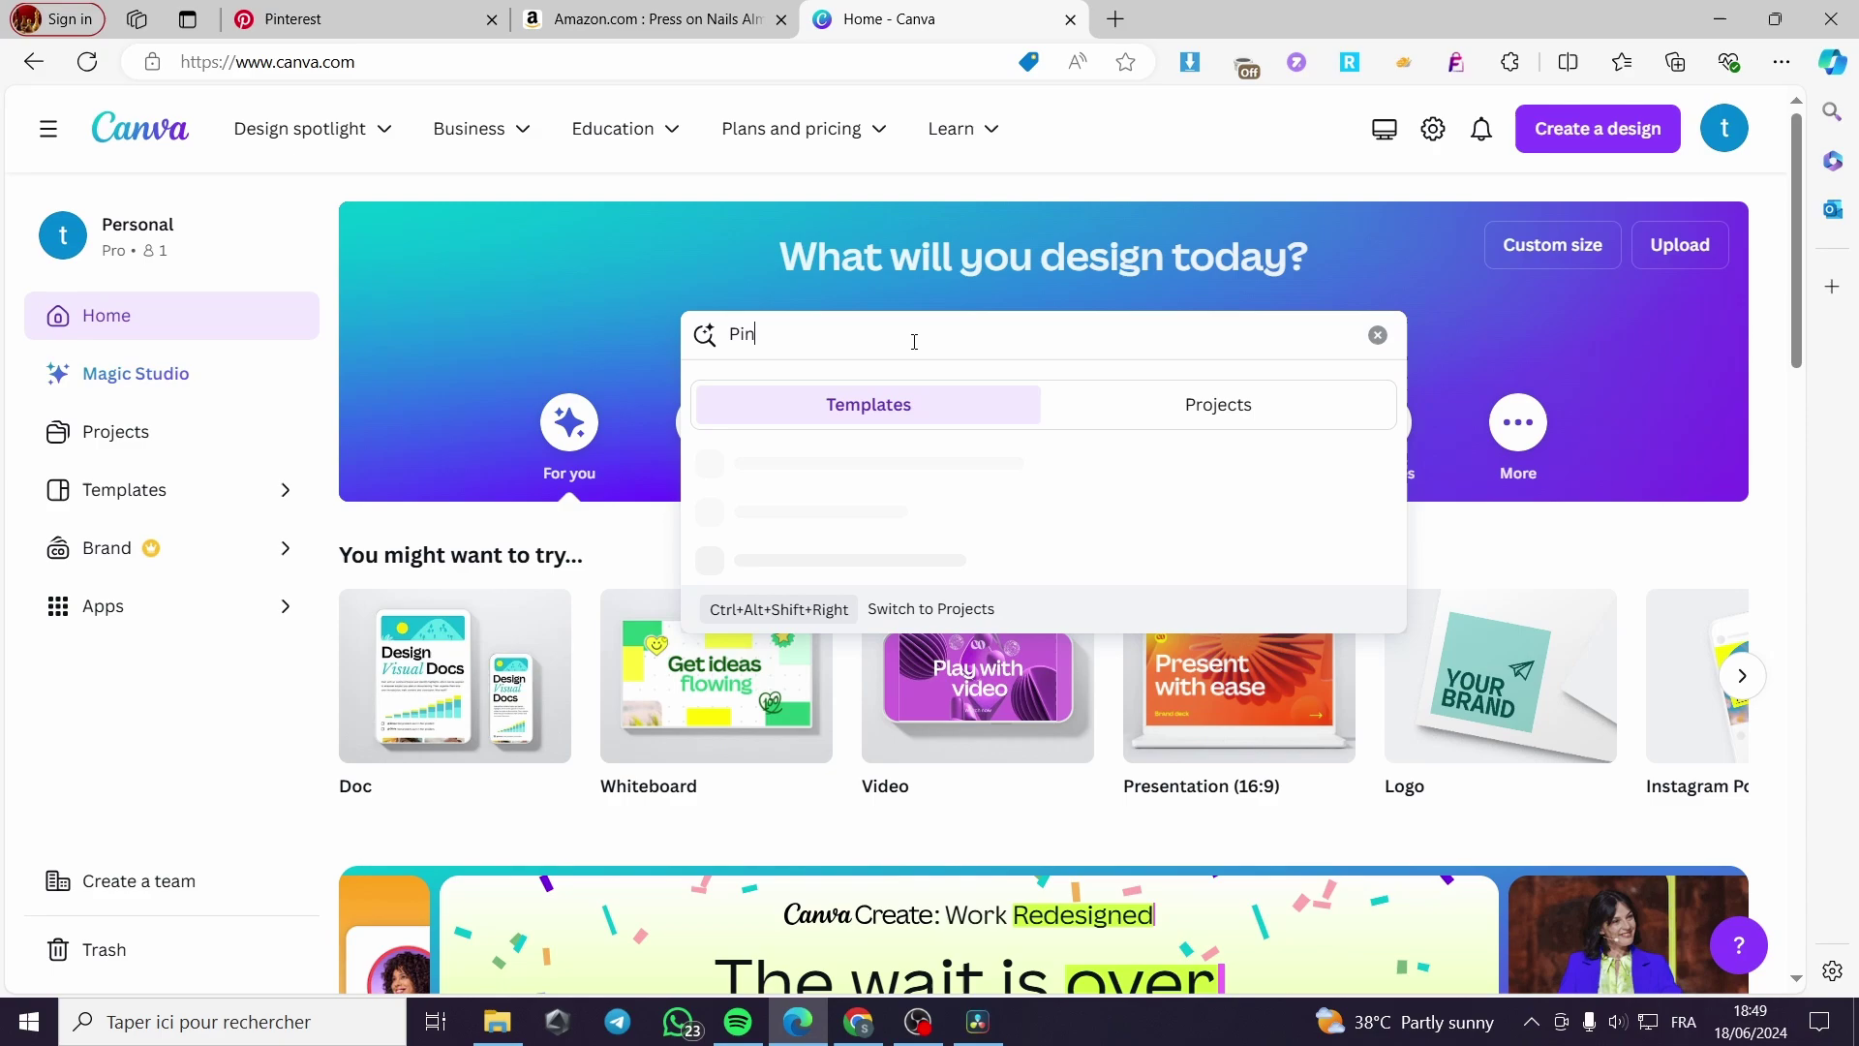
{"action": "type", "text": "teresr"}
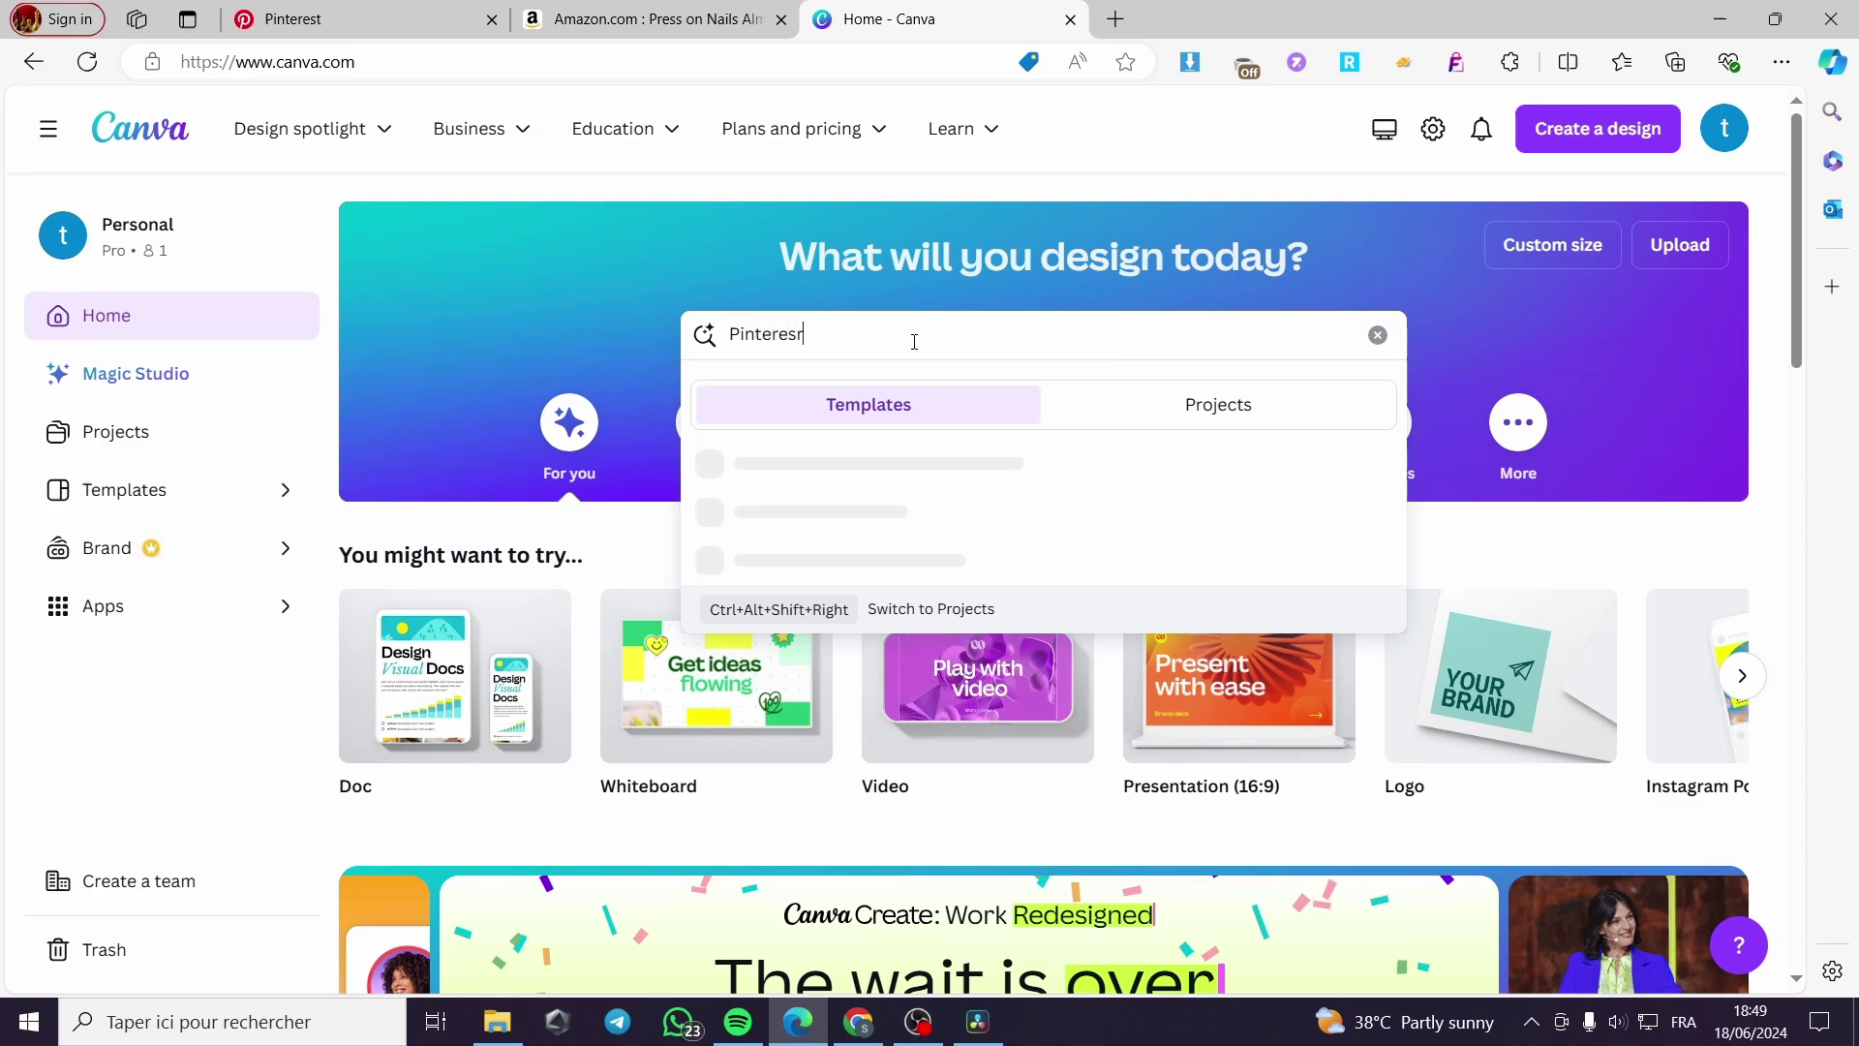
{"action": "key", "text": "BackSpace"}
{"action": "type", "text": "t p"}
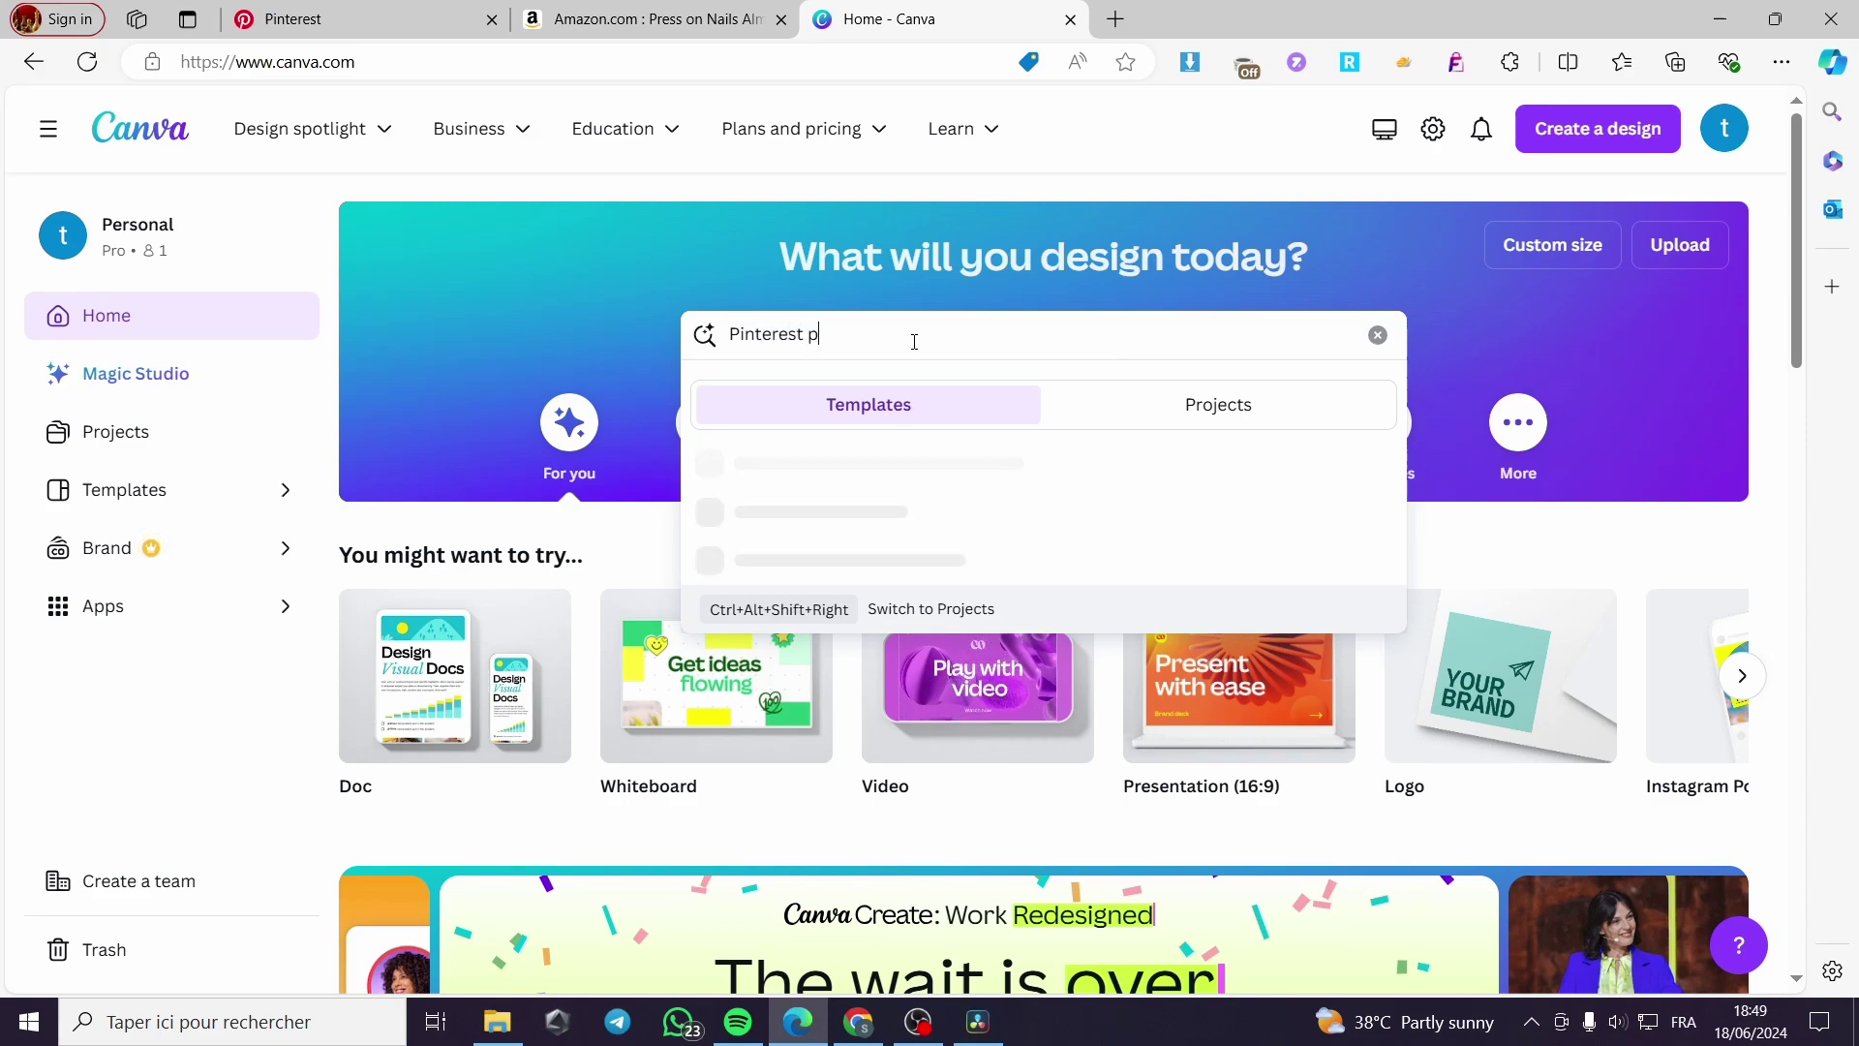
{"action": "type", "text": "in"}
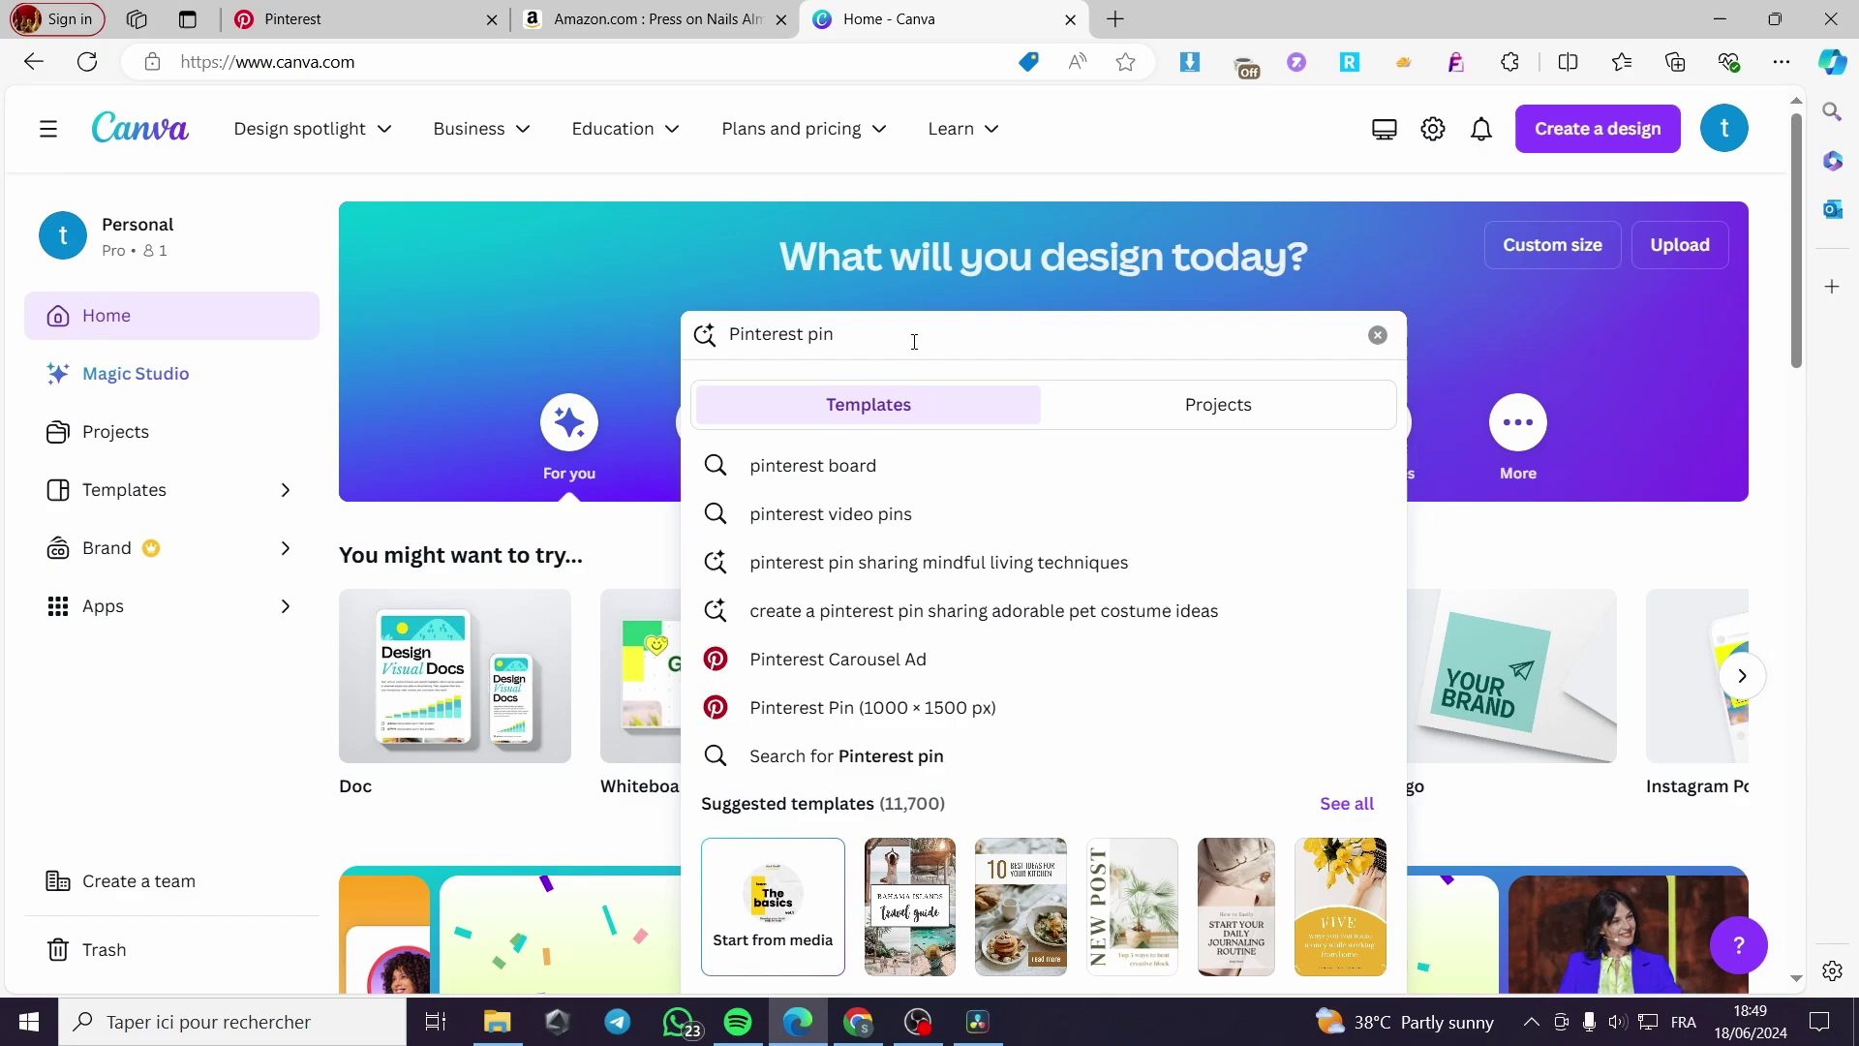
{"action": "key", "text": "Return"}
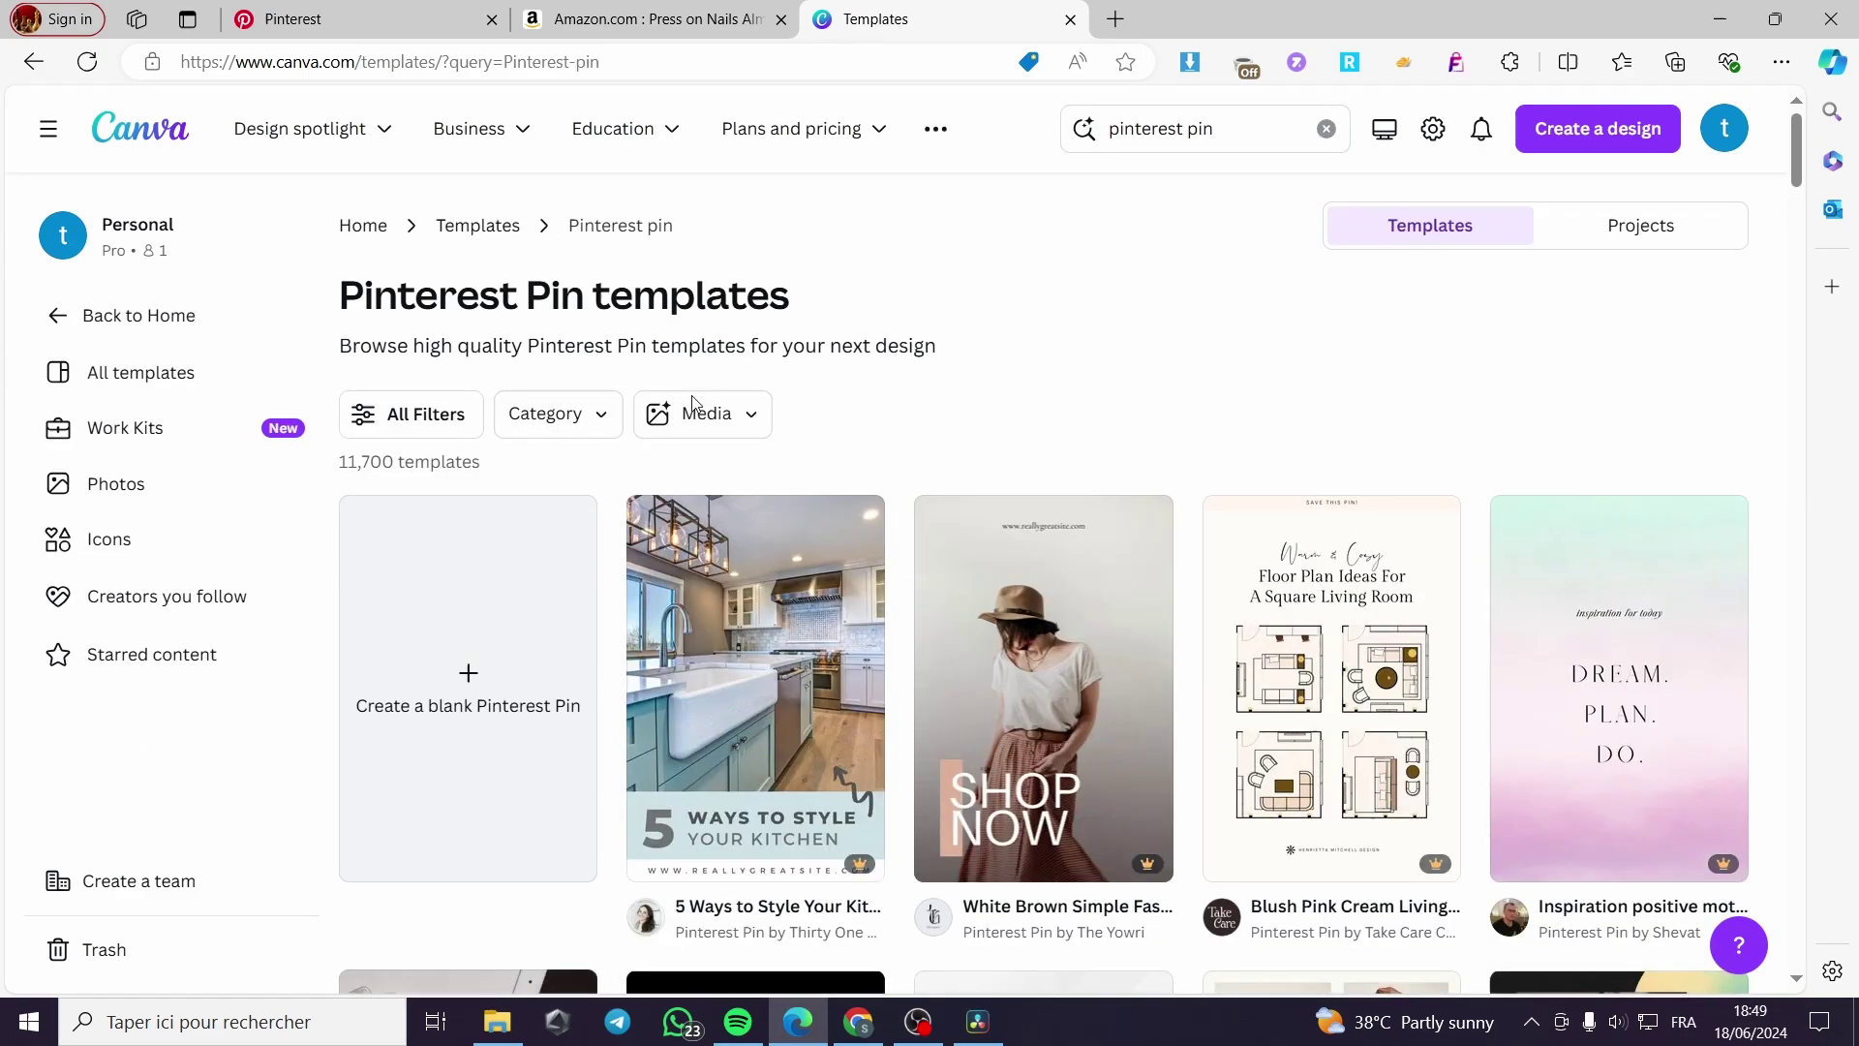
- Choose the Cream & Blue Elegant Luxury Travel pin template from the results
{"action": "scroll", "coordinate": [1583, 699], "scroll_direction": "down", "scroll_amount": 2}
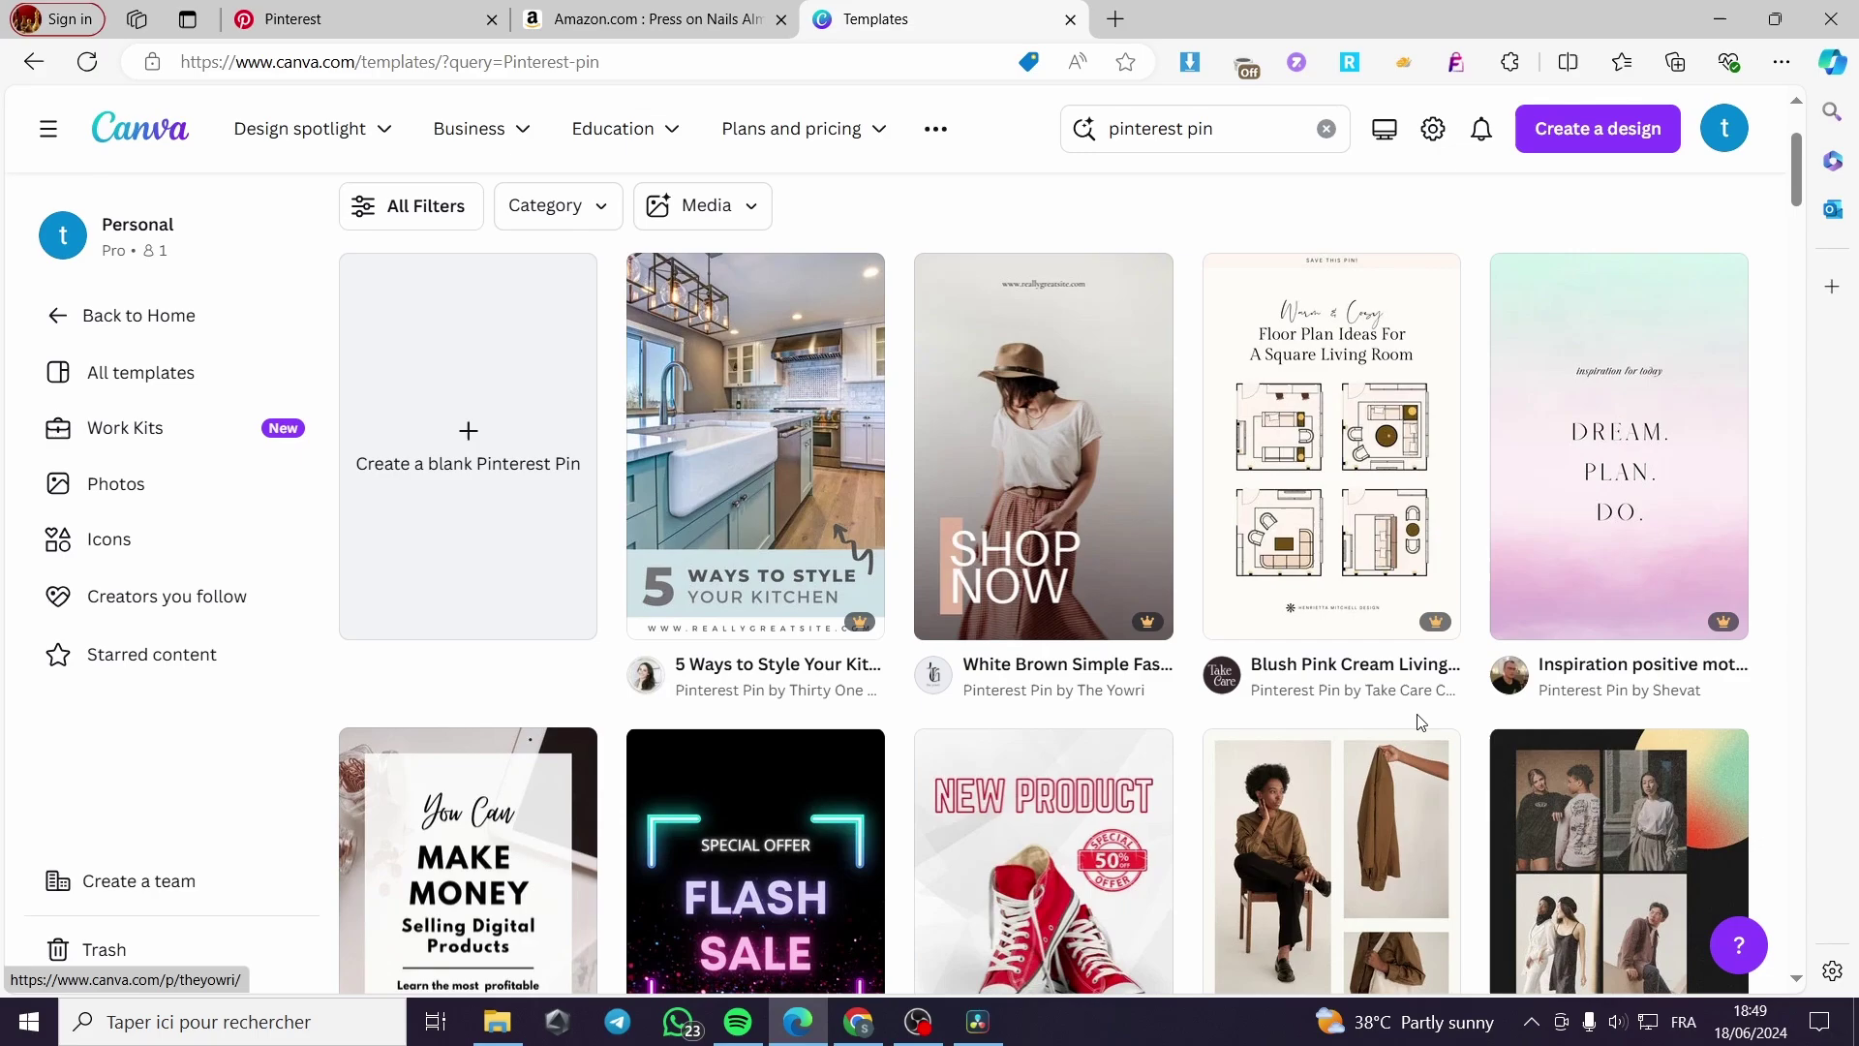
{"action": "scroll", "coordinate": [678, 571], "scroll_direction": "down", "scroll_amount": 2}
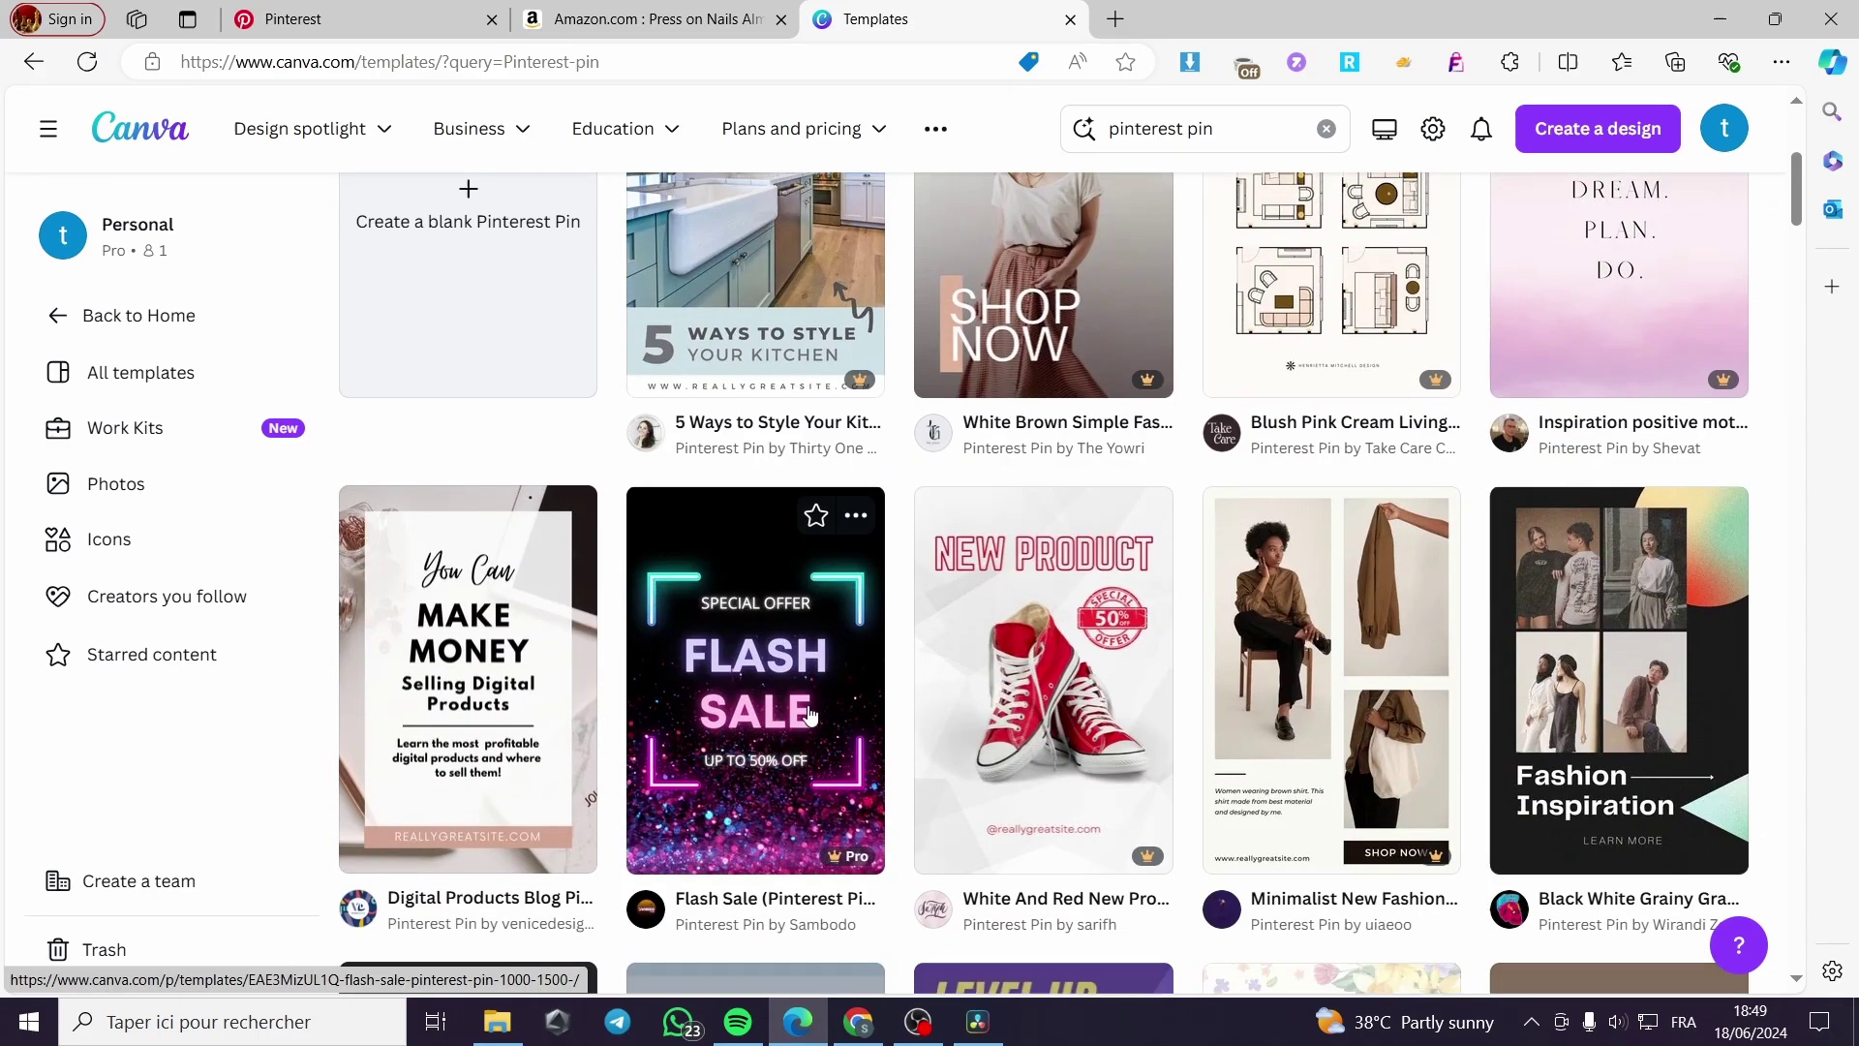
{"action": "scroll", "coordinate": [960, 664], "scroll_direction": "down", "scroll_amount": 5}
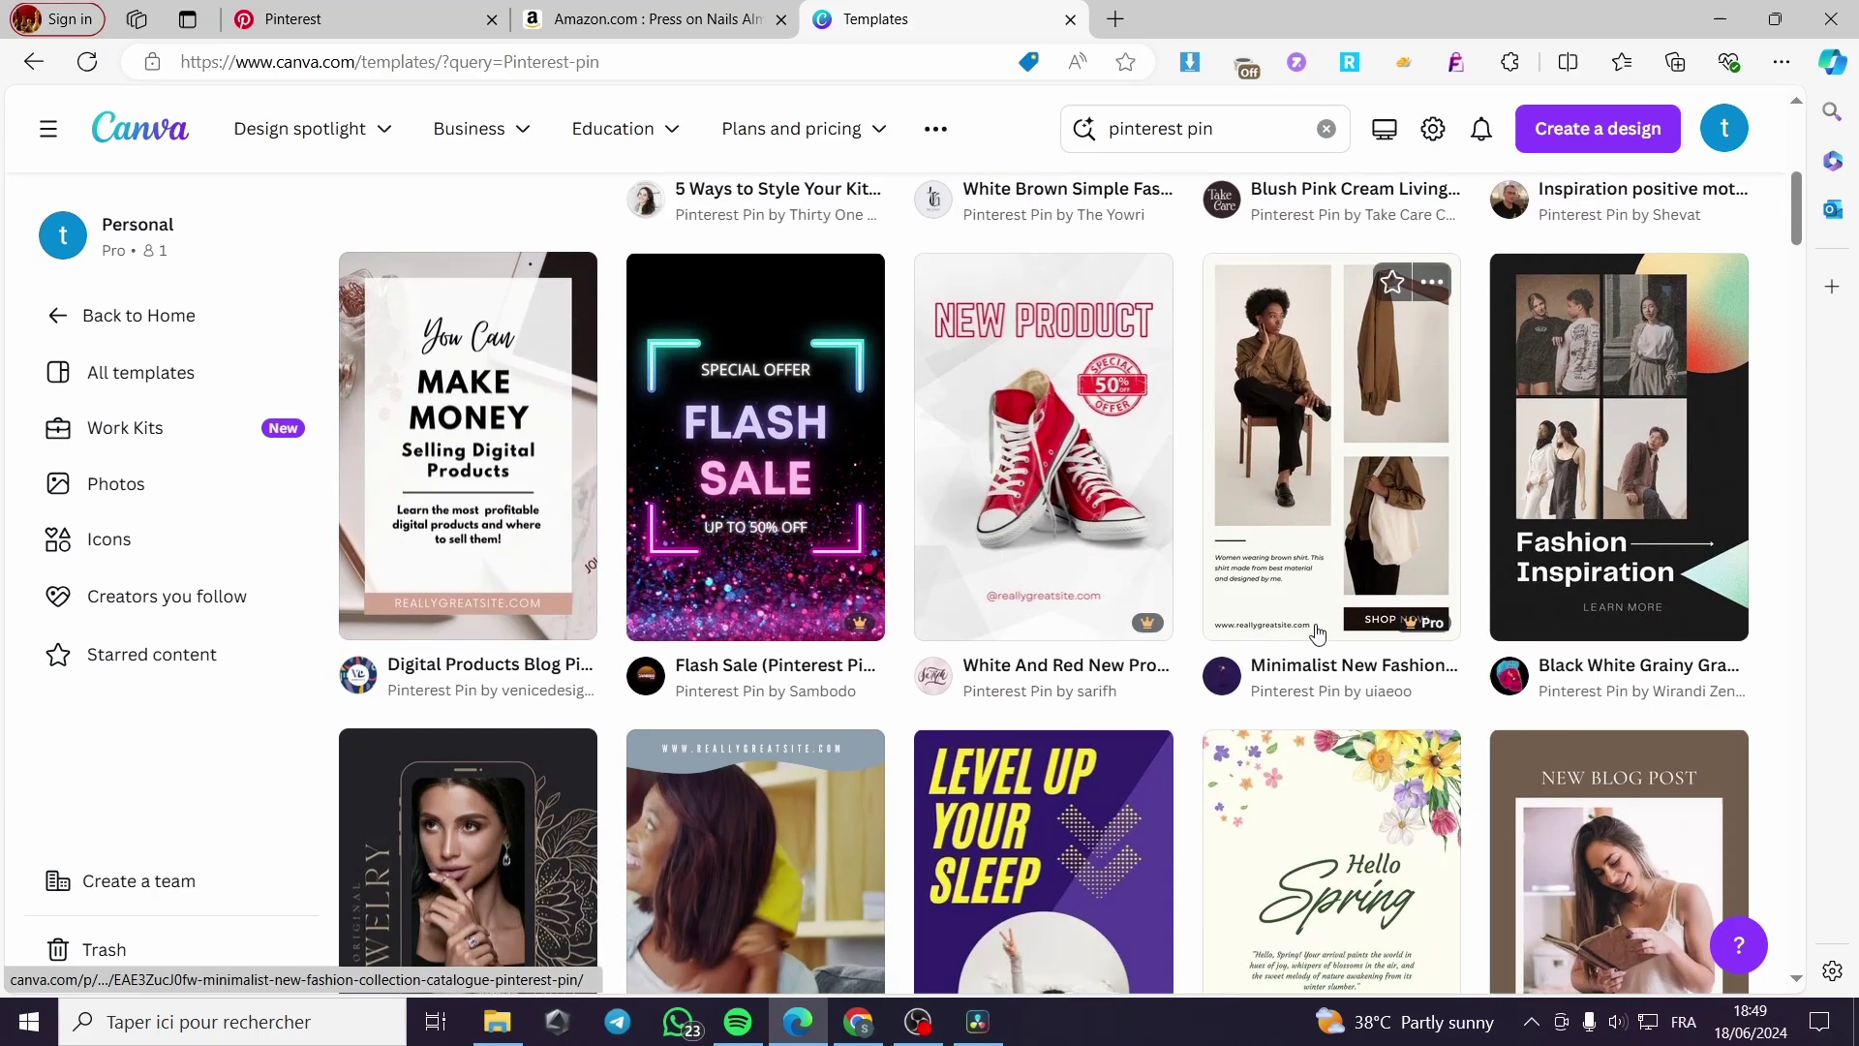
{"action": "scroll", "coordinate": [963, 532], "scroll_direction": "up", "scroll_amount": 7}
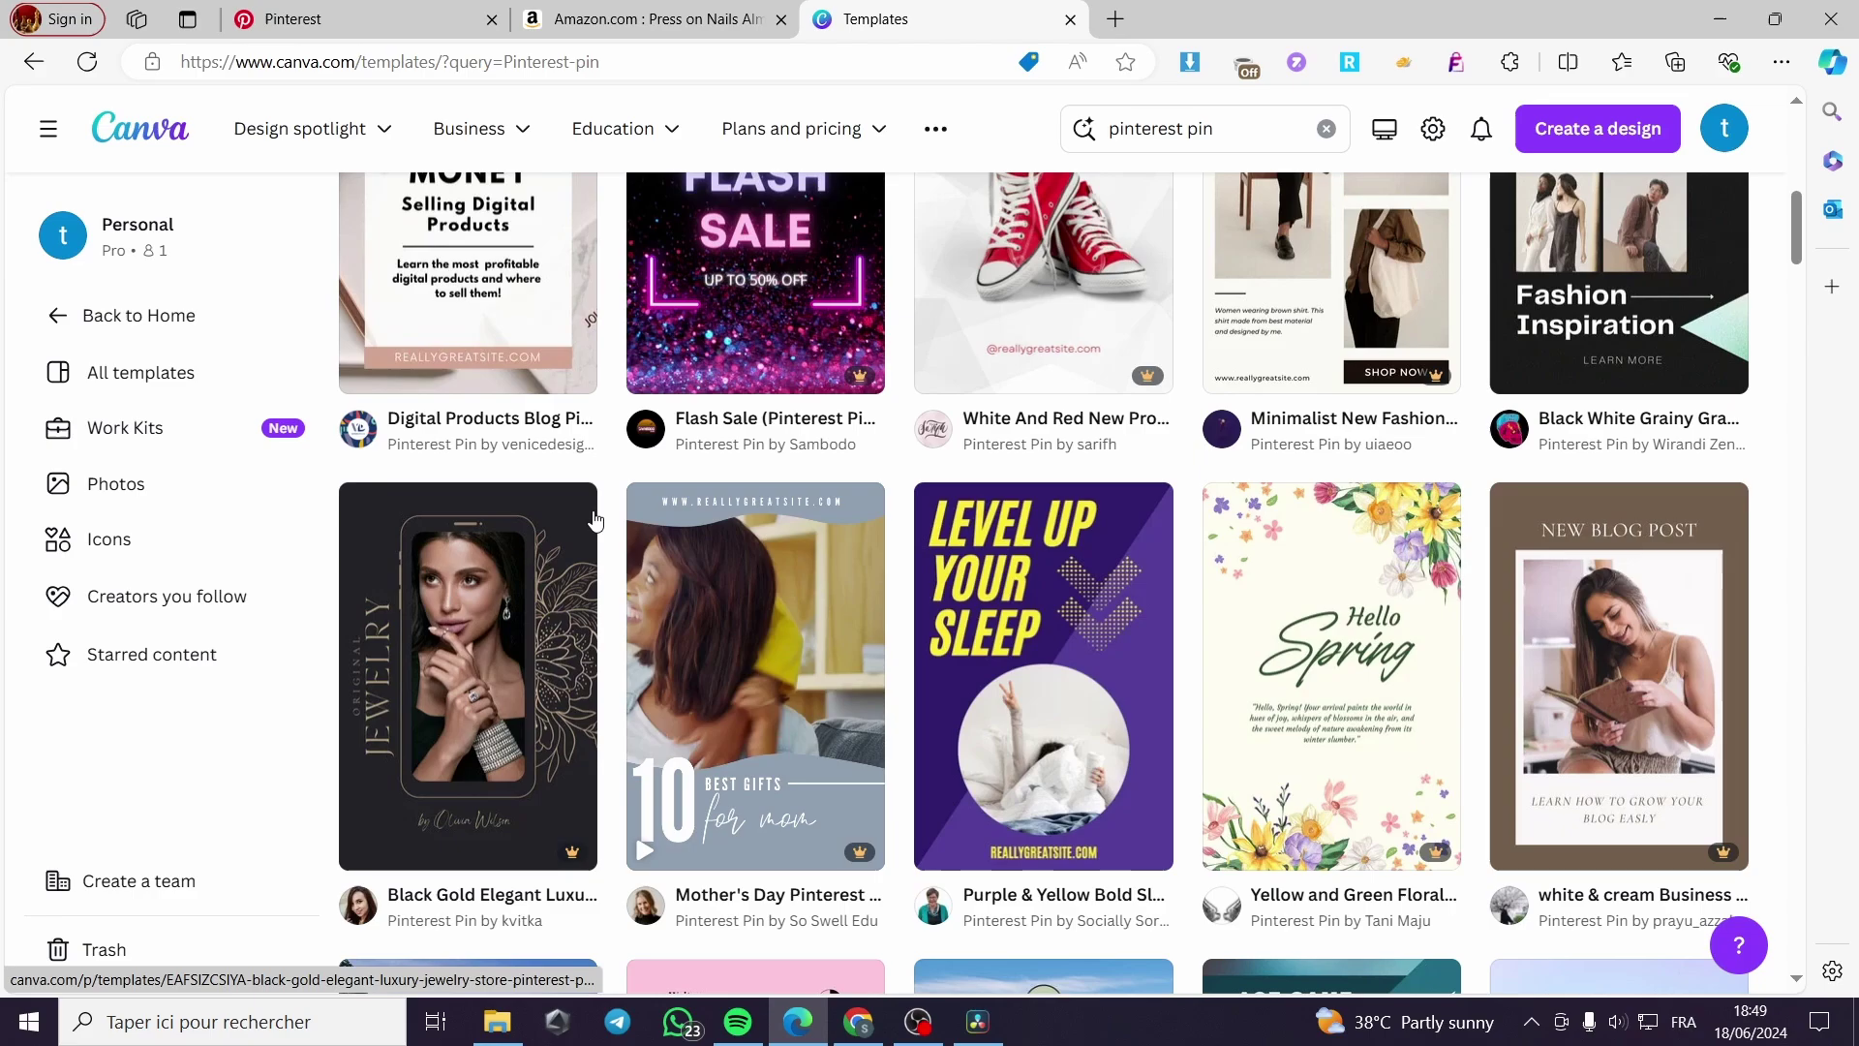
{"action": "scroll", "coordinate": [424, 491], "scroll_direction": "down", "scroll_amount": 5}
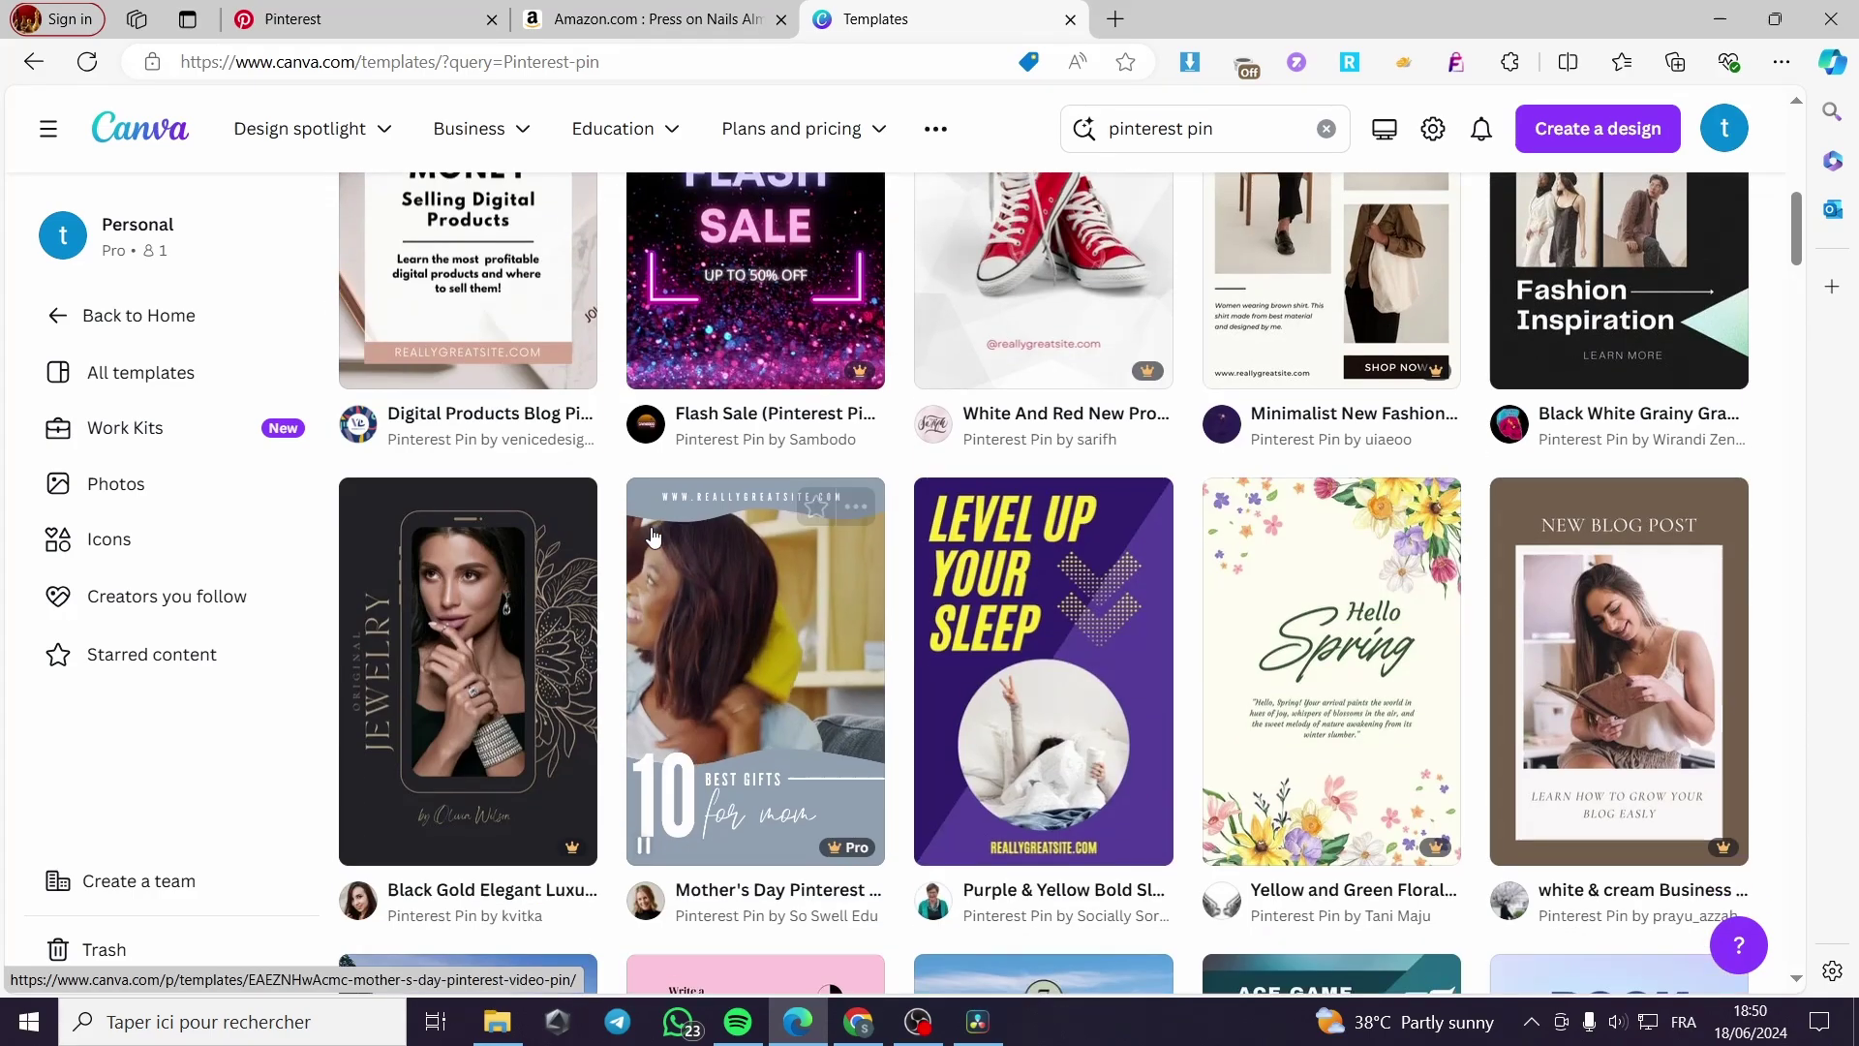
{"action": "scroll", "coordinate": [406, 499], "scroll_direction": "up", "scroll_amount": 2}
{"action": "scroll", "coordinate": [356, 519], "scroll_direction": "down", "scroll_amount": 1}
{"action": "scroll", "coordinate": [388, 518], "scroll_direction": "up", "scroll_amount": 1}
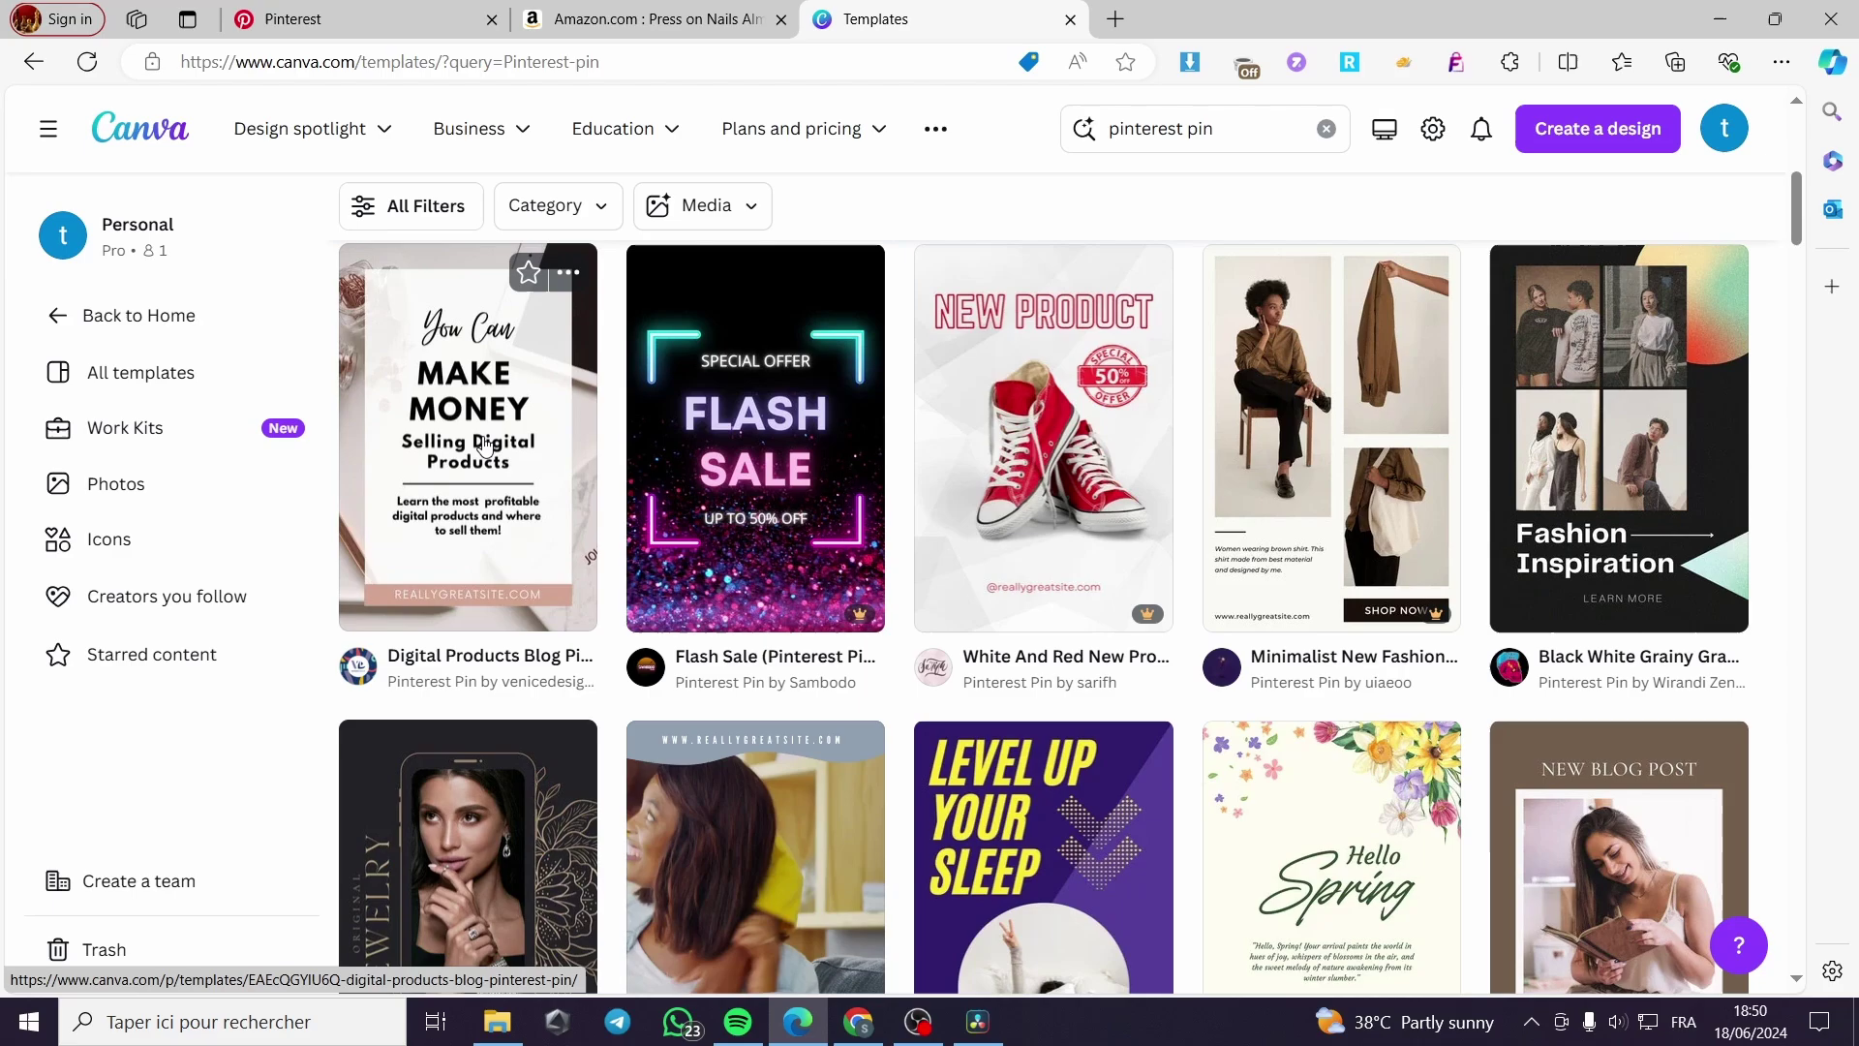
{"action": "scroll", "coordinate": [484, 446], "scroll_direction": "down", "scroll_amount": 5}
{"action": "scroll", "coordinate": [1002, 636], "scroll_direction": "down", "scroll_amount": 2}
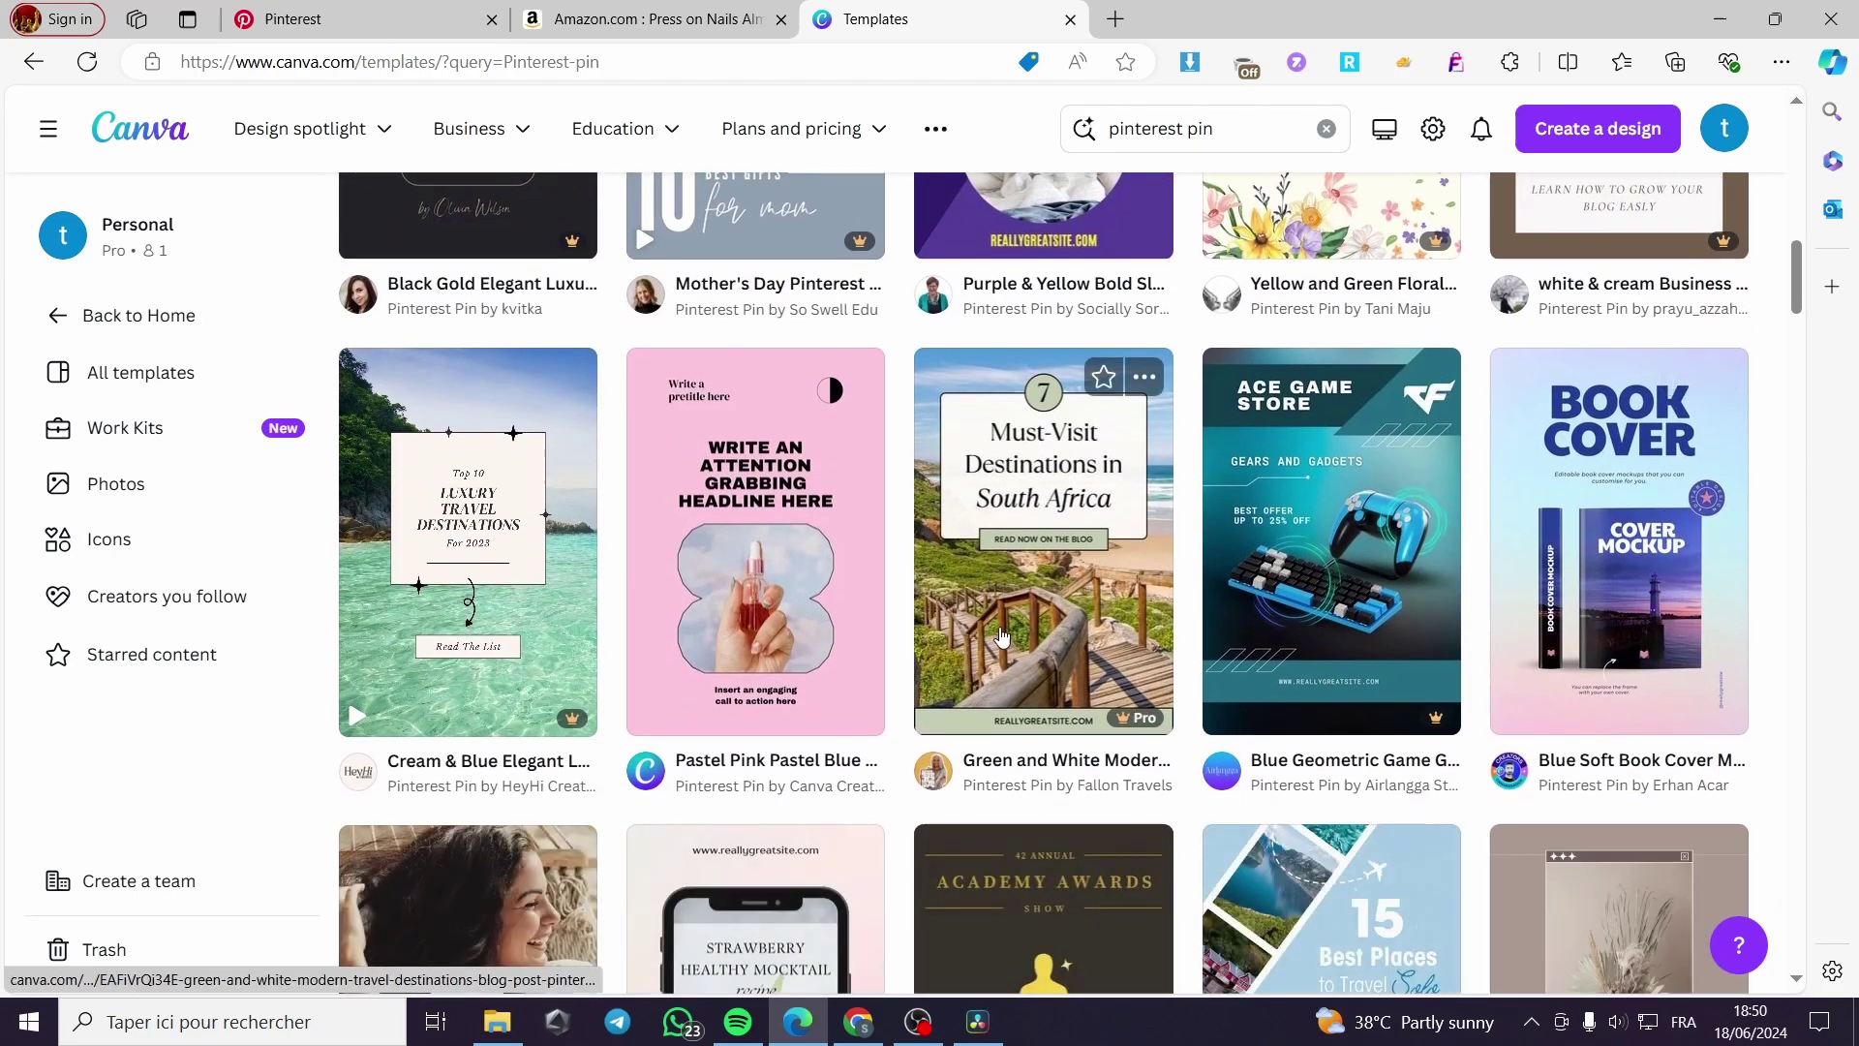
{"action": "scroll", "coordinate": [746, 504], "scroll_direction": "down", "scroll_amount": 1}
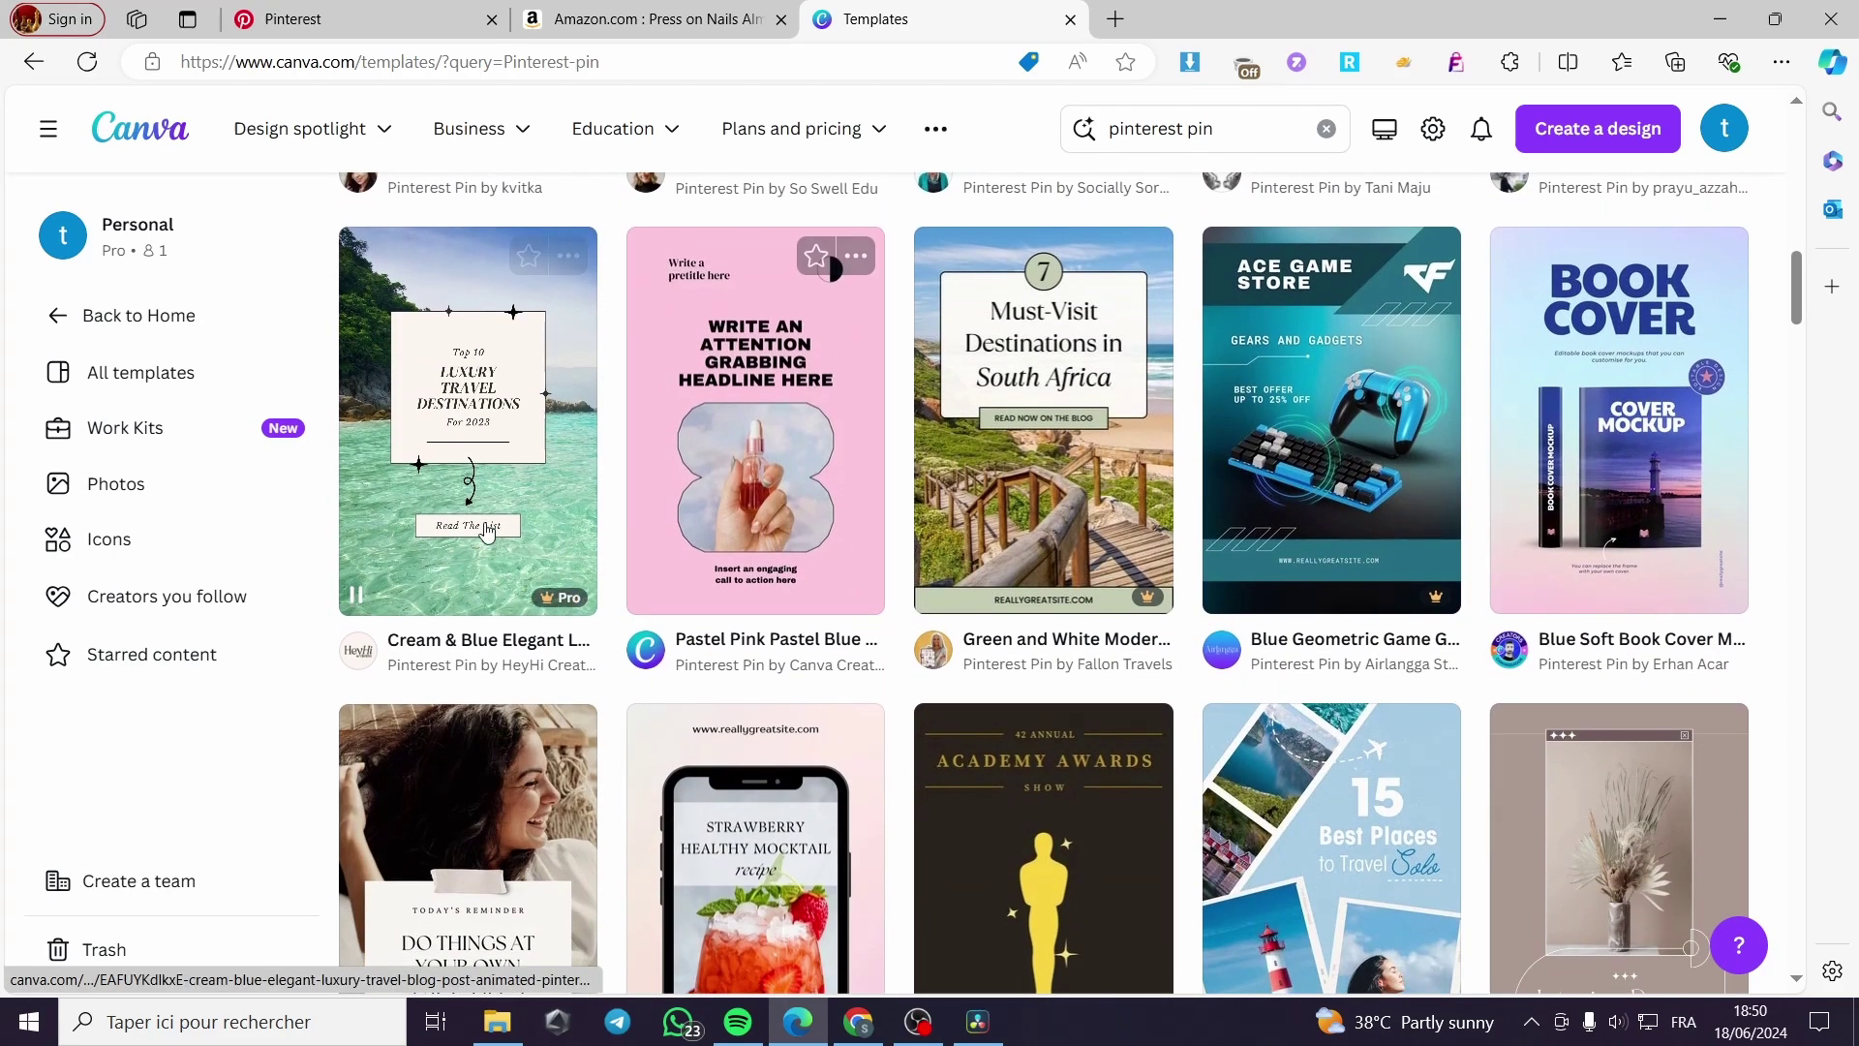
{"action": "left_click", "coordinate": [565, 515]}
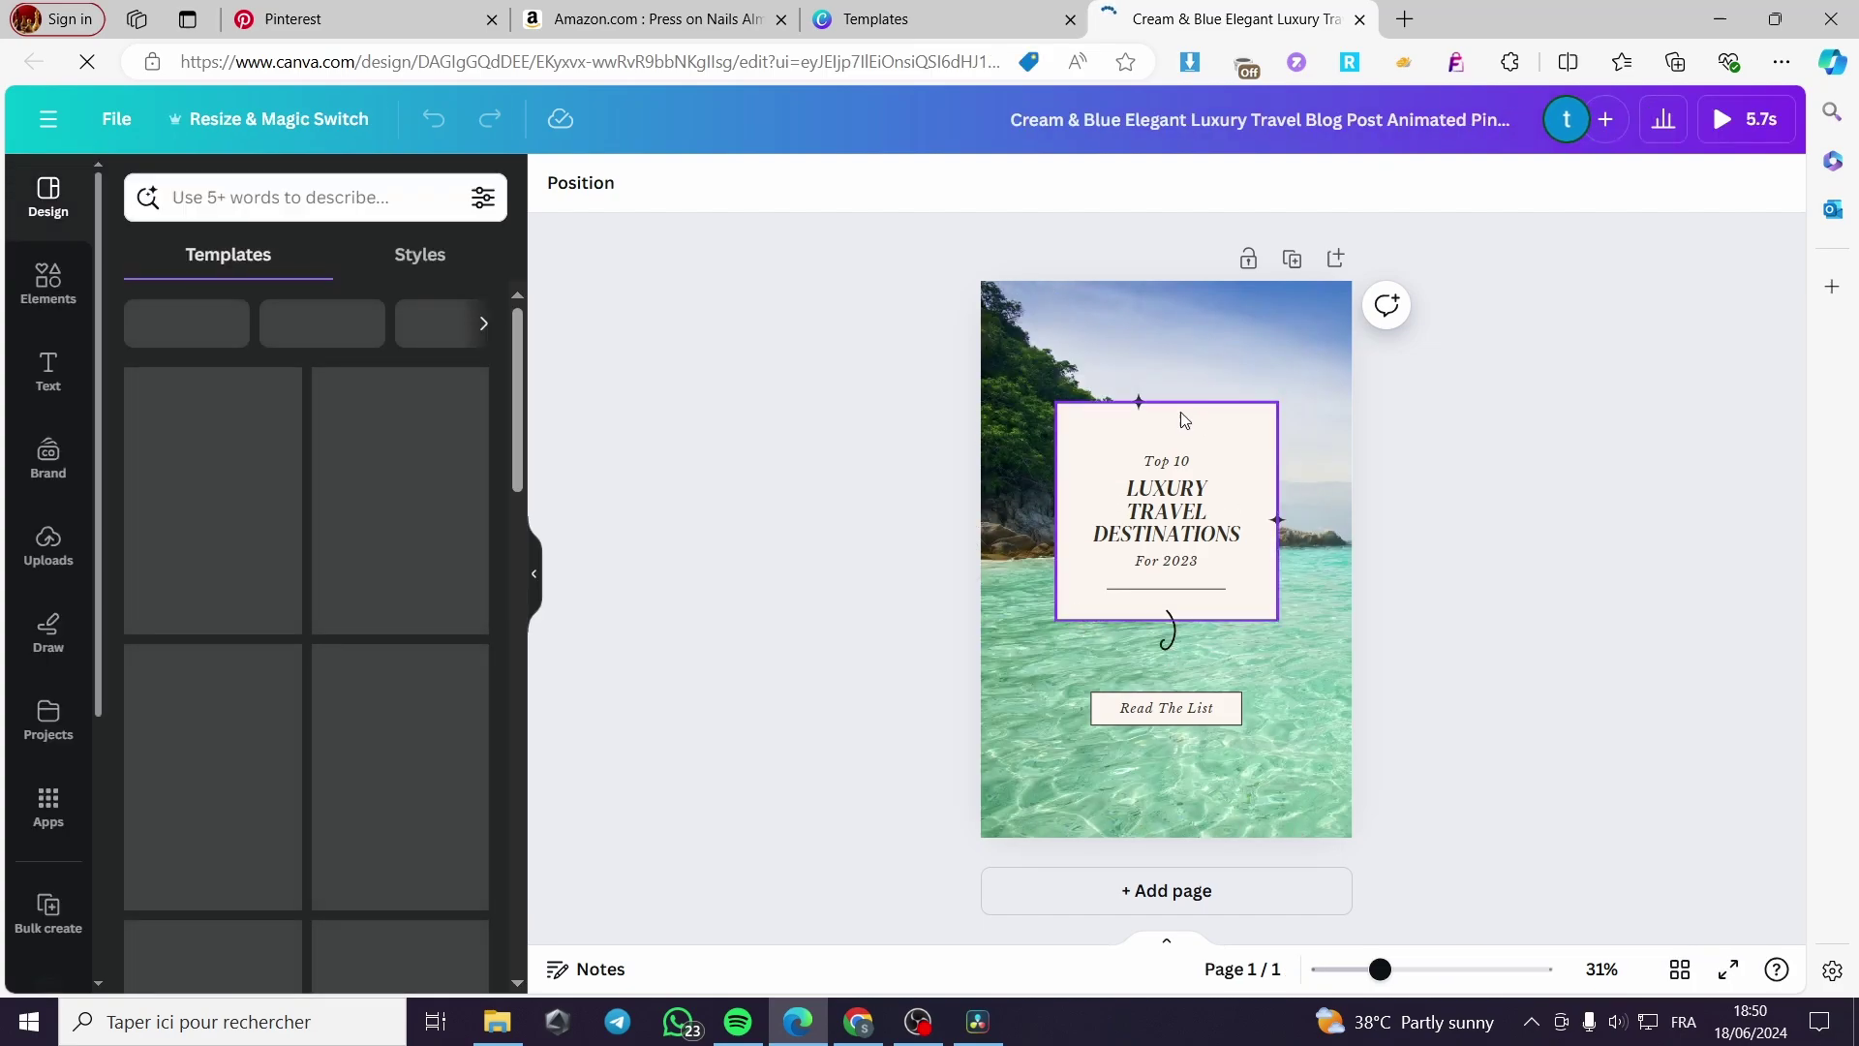
- Delete the two small sparkles and the curly arrow from the card
{"action": "left_click", "coordinate": [1231, 407]}
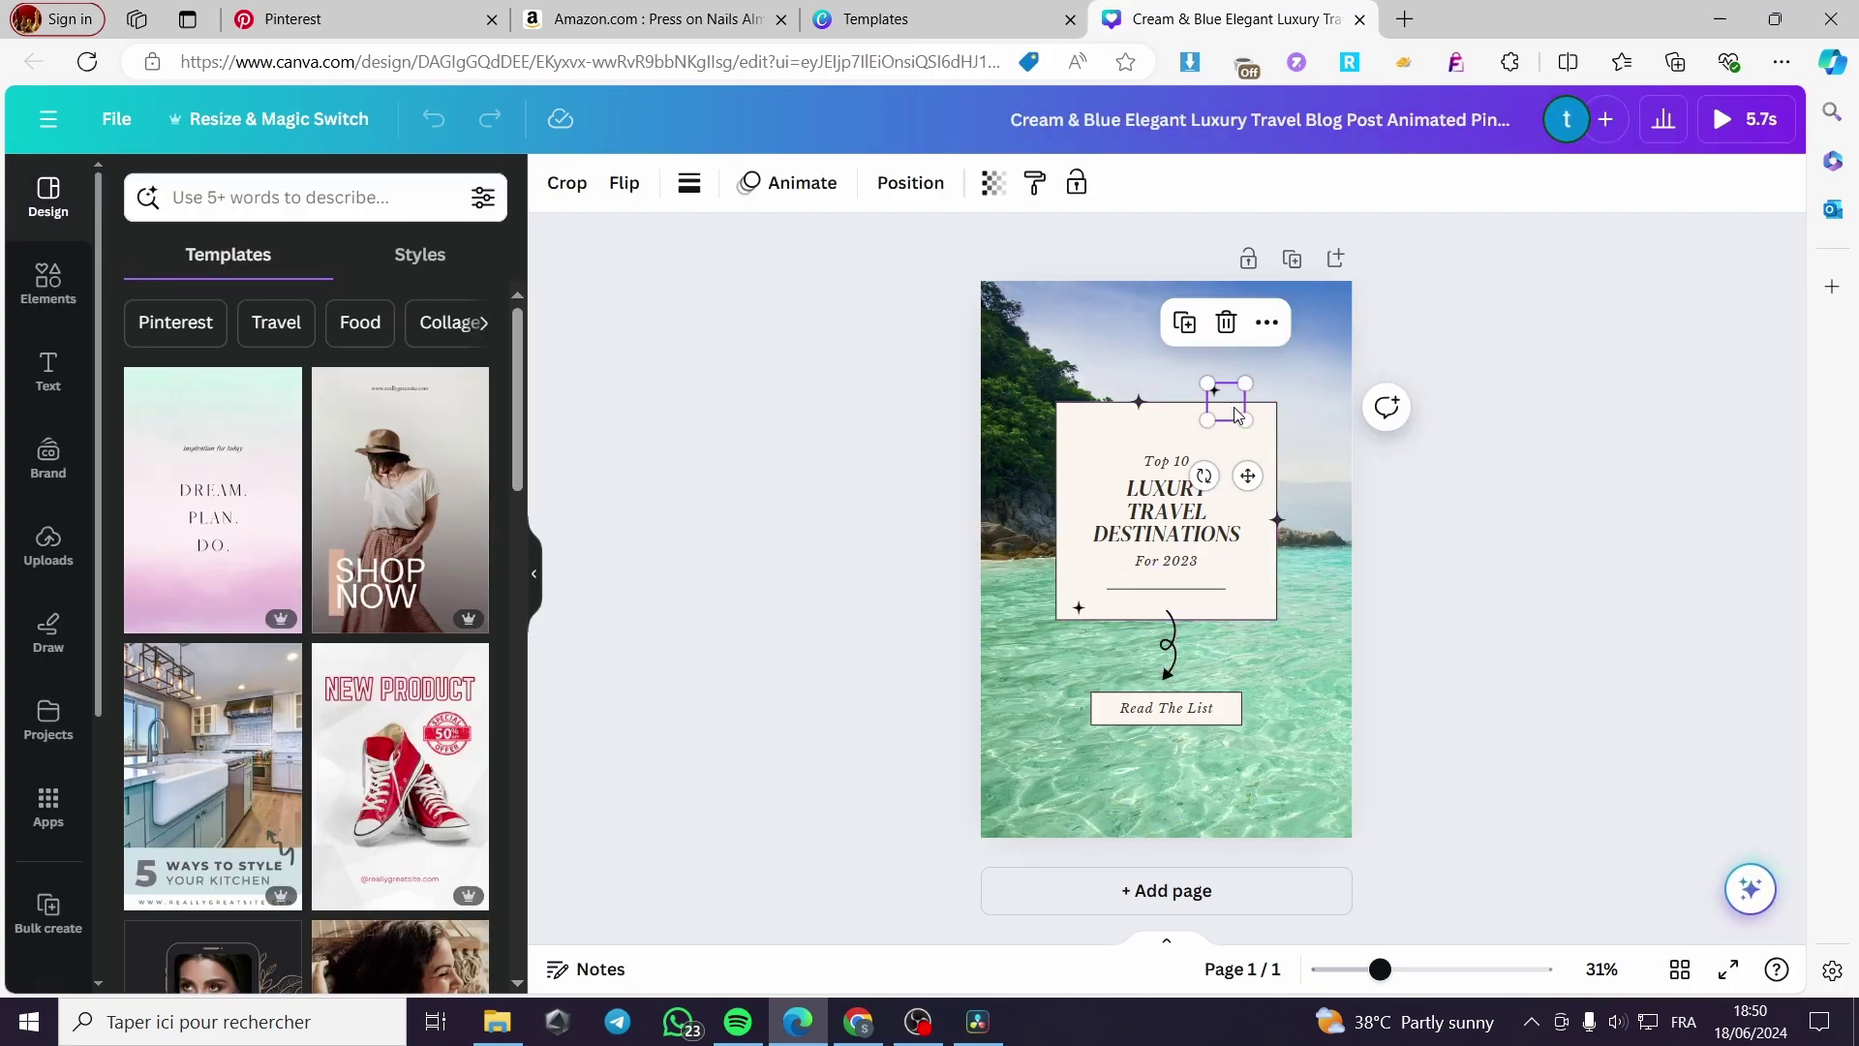
{"action": "left_click", "coordinate": [1227, 324]}
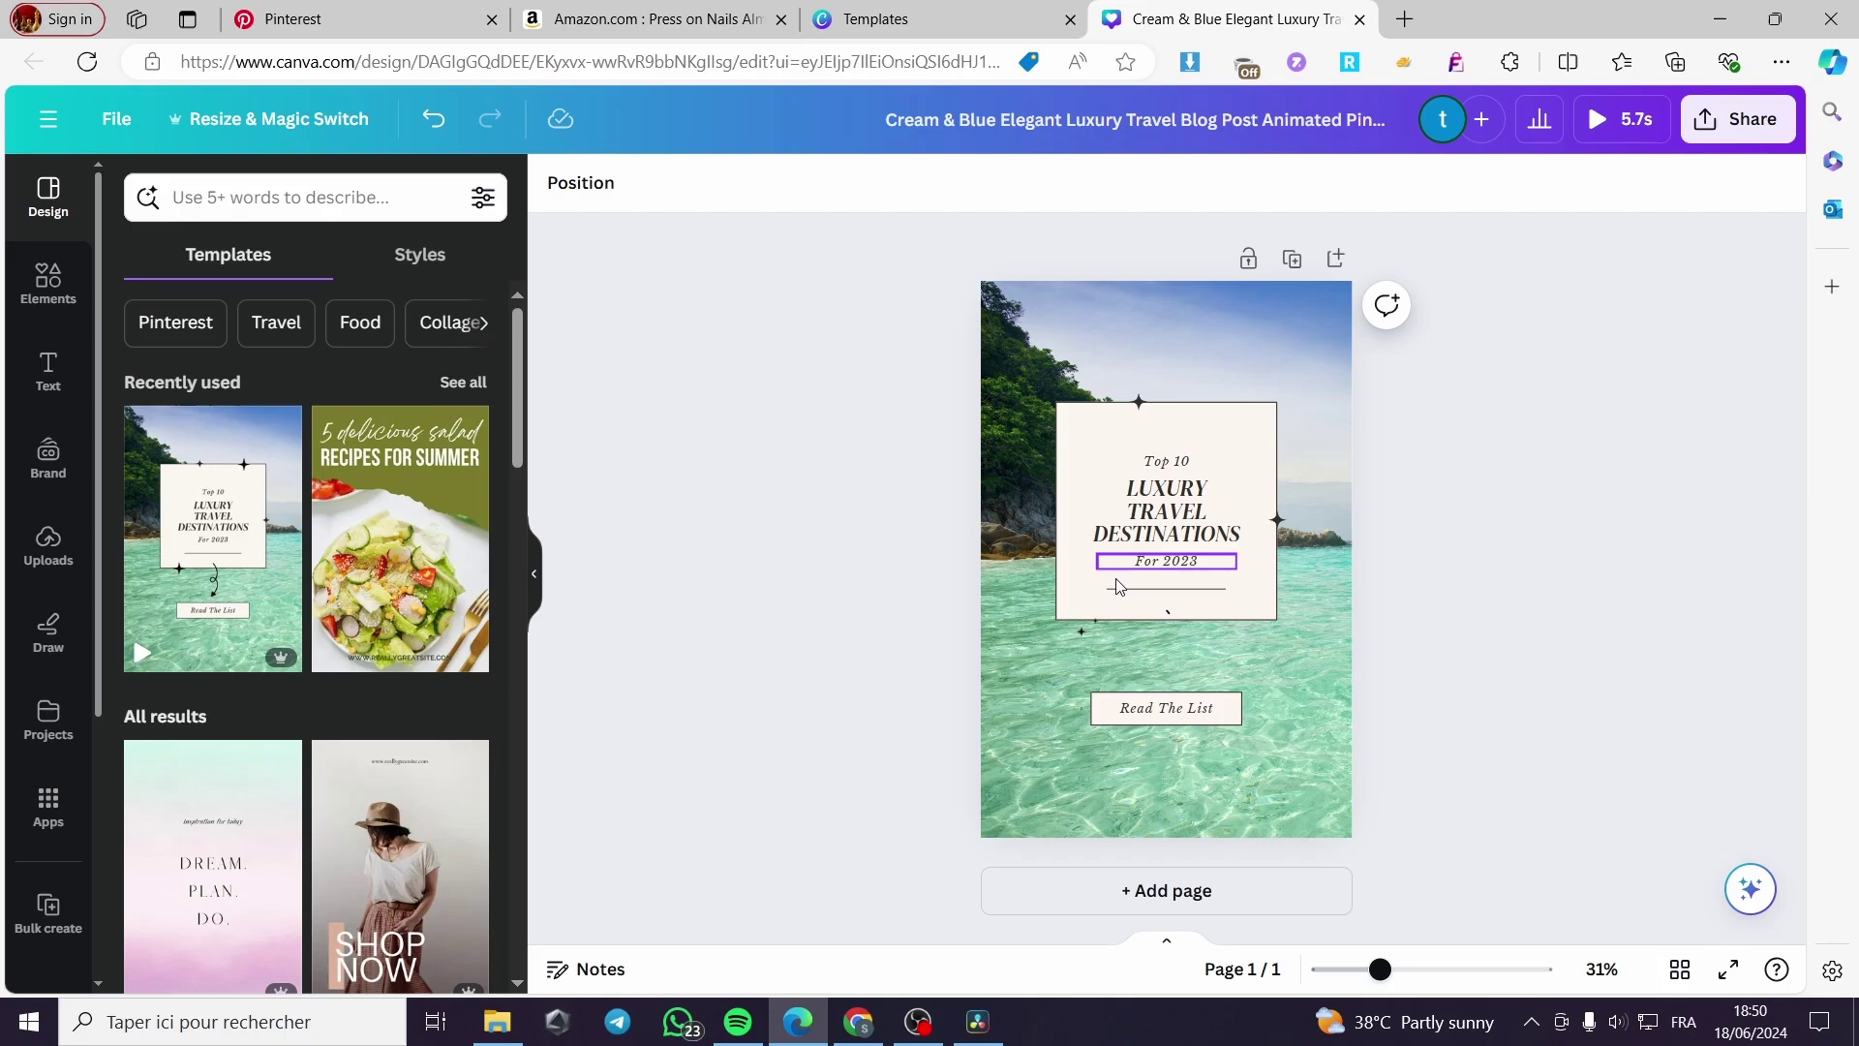
{"action": "left_click", "coordinate": [1085, 637]}
{"action": "left_click", "coordinate": [1091, 539]}
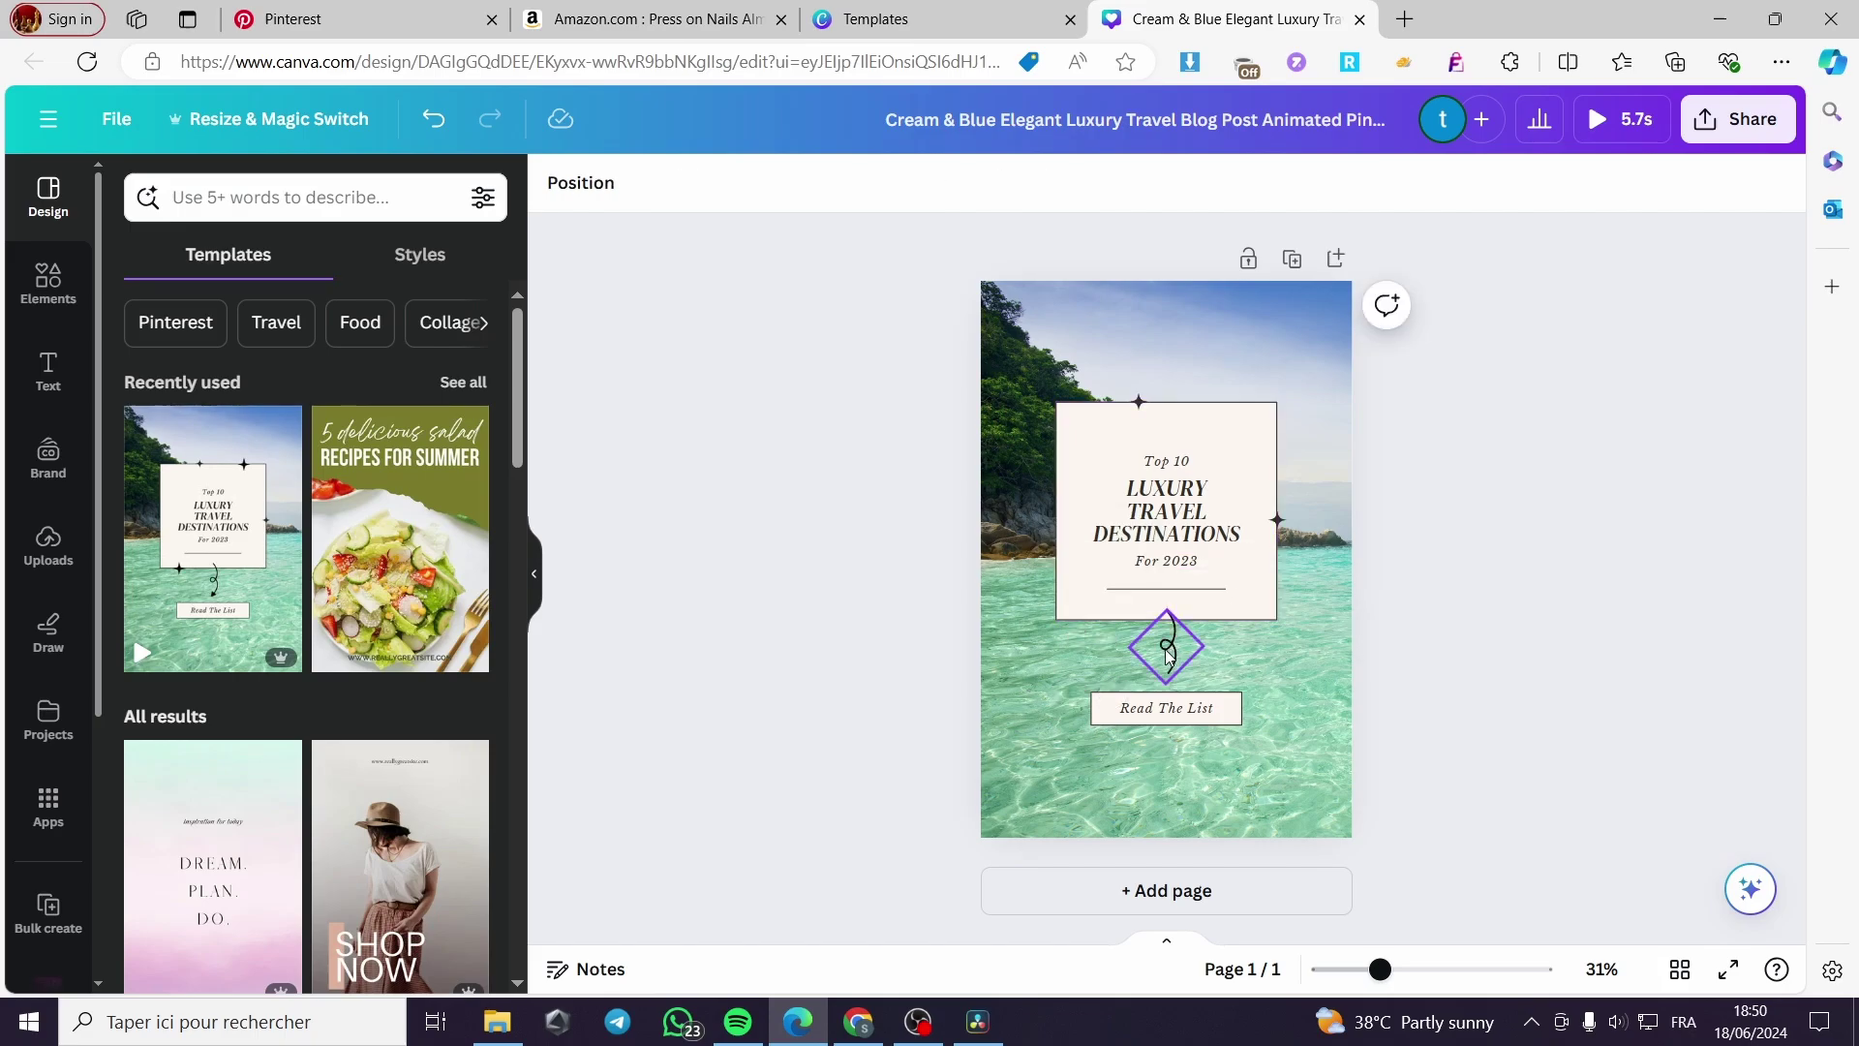
{"action": "left_click", "coordinate": [1167, 642]}
{"action": "left_click", "coordinate": [1169, 534]}
- Delete the 'Top 10' text and the divider line under the heading
{"action": "left_click", "coordinate": [1186, 713]}
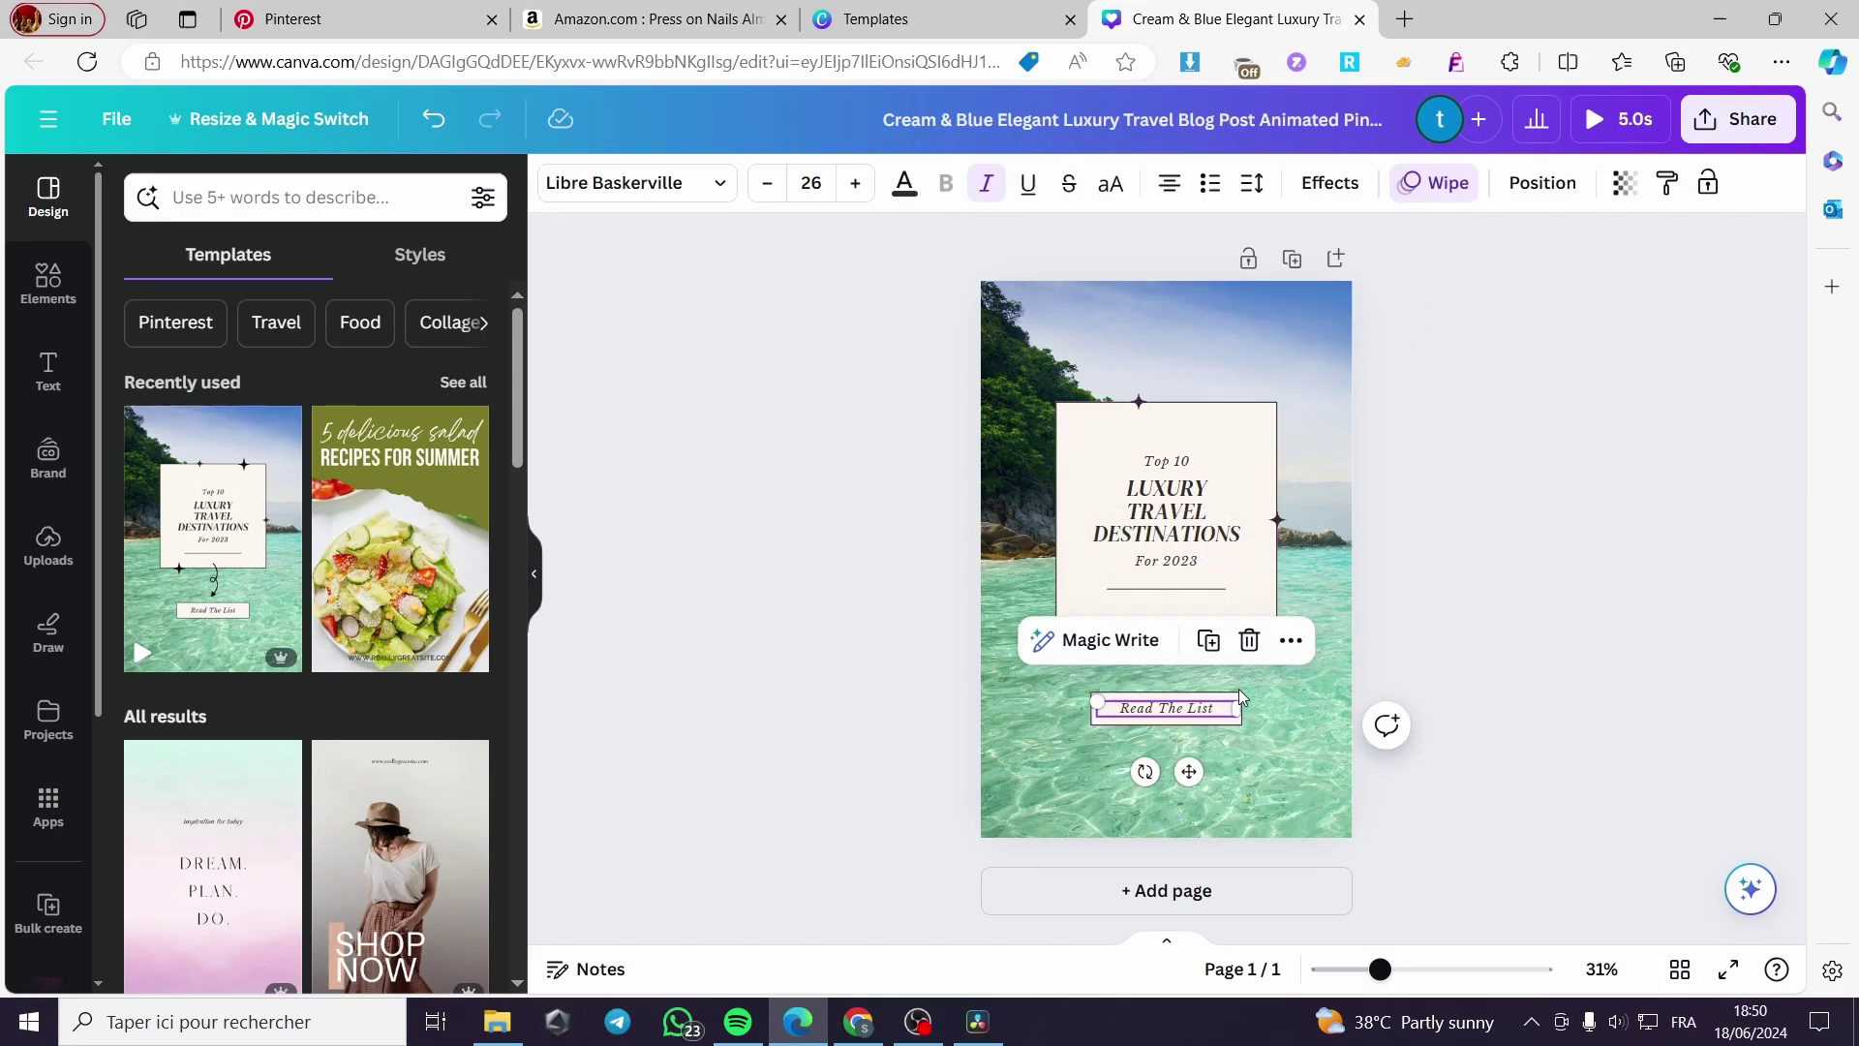
{"action": "left_click", "coordinate": [1203, 536]}
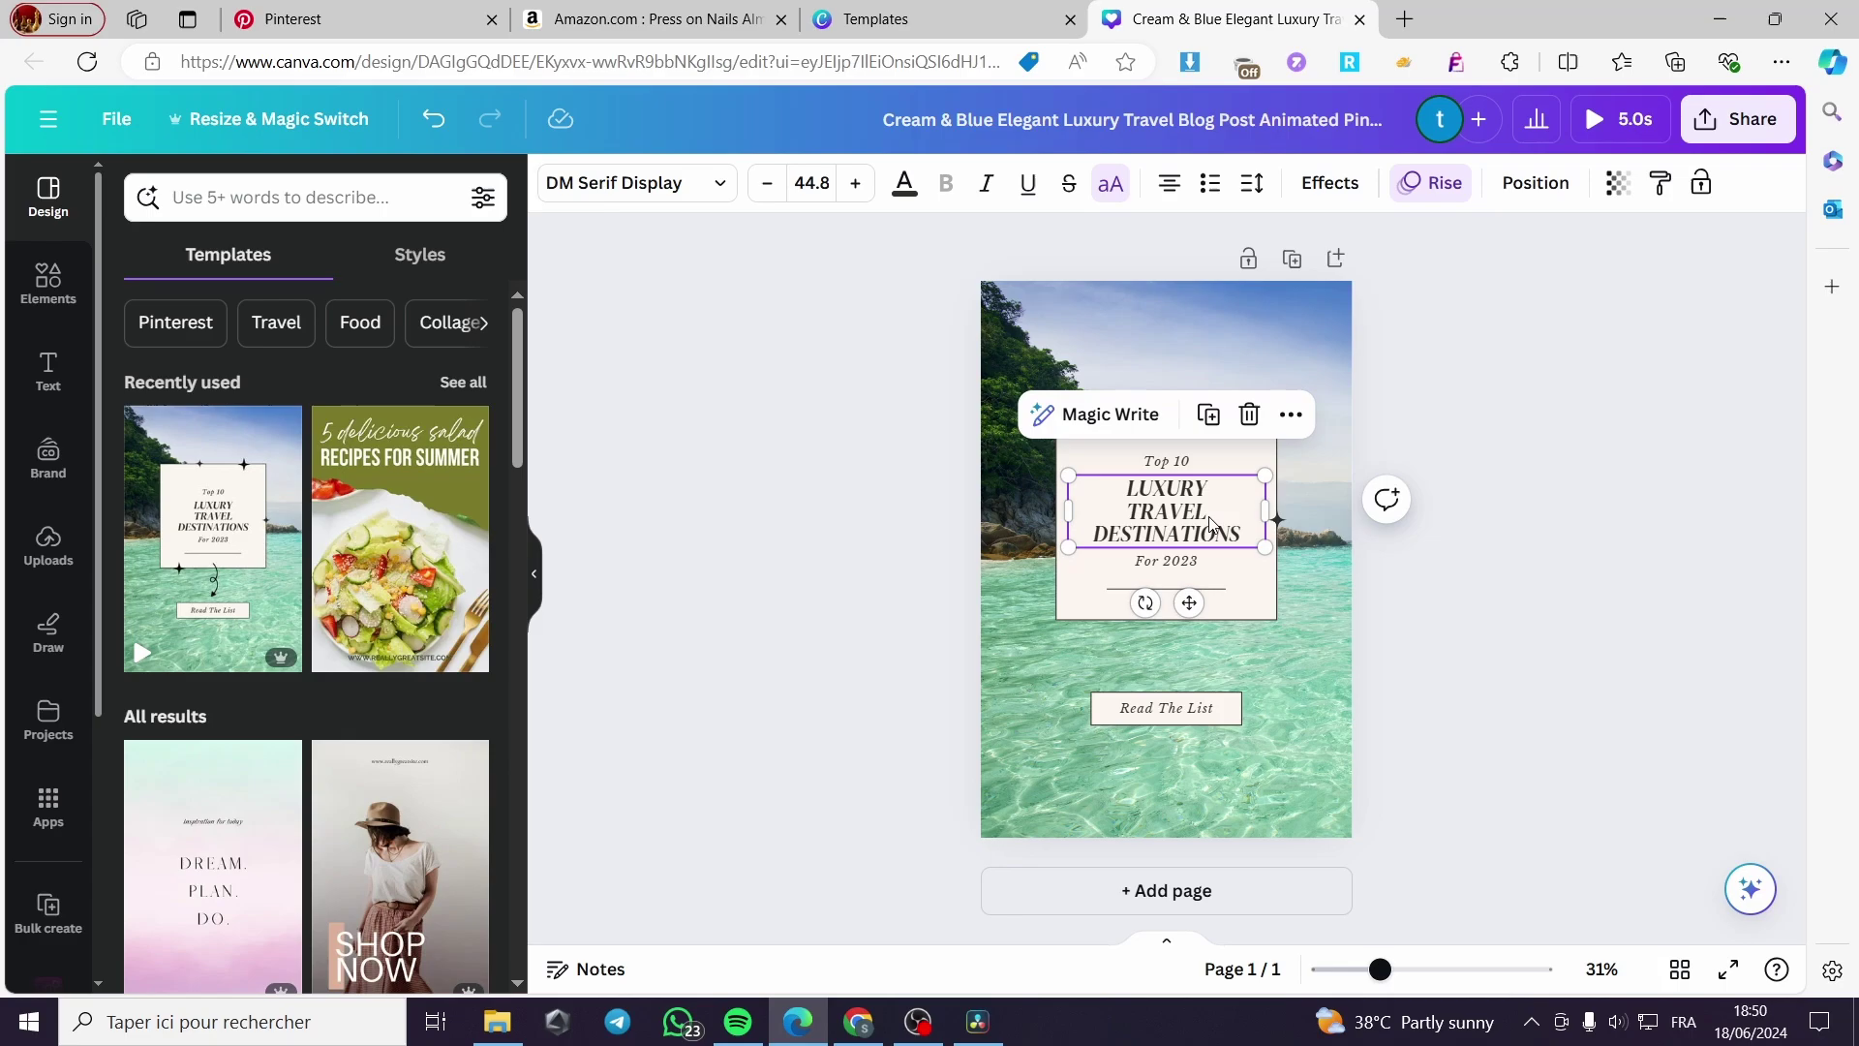
{"action": "left_click", "coordinate": [1210, 466]}
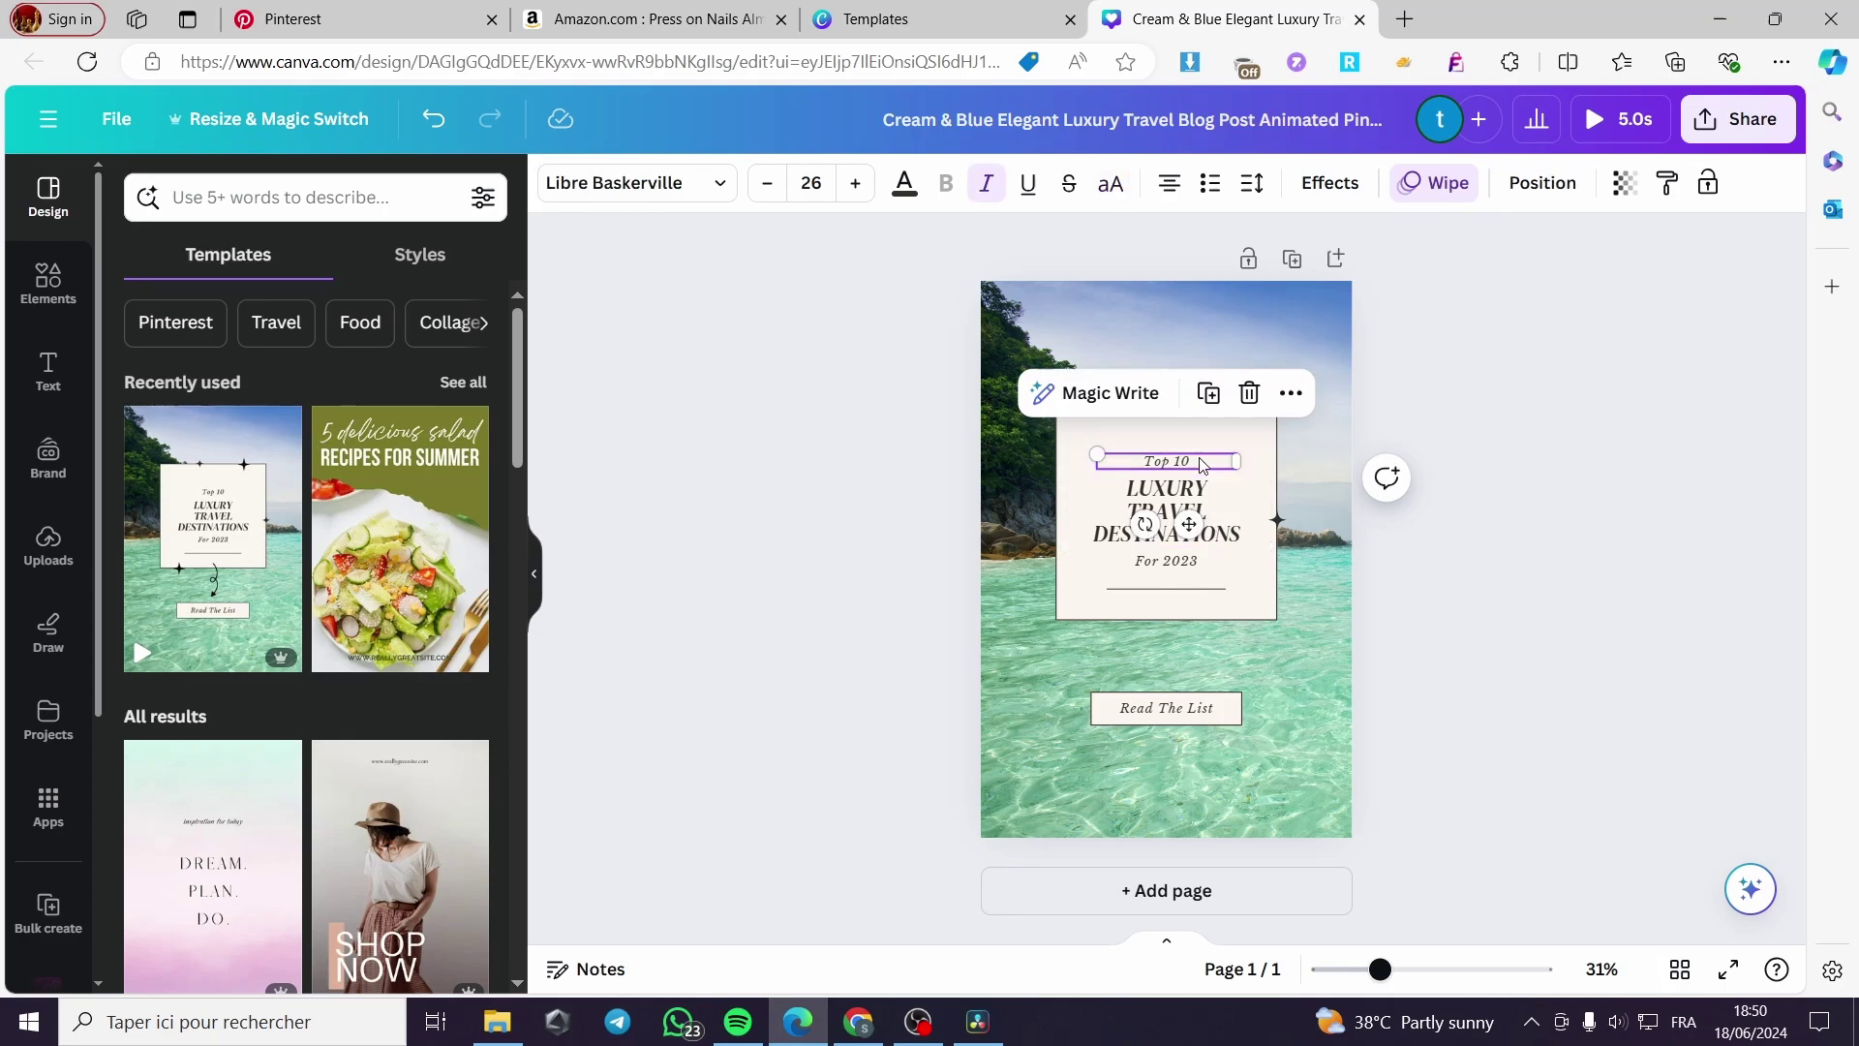
{"action": "key", "text": "Delete"}
{"action": "left_click", "coordinate": [1191, 568]}
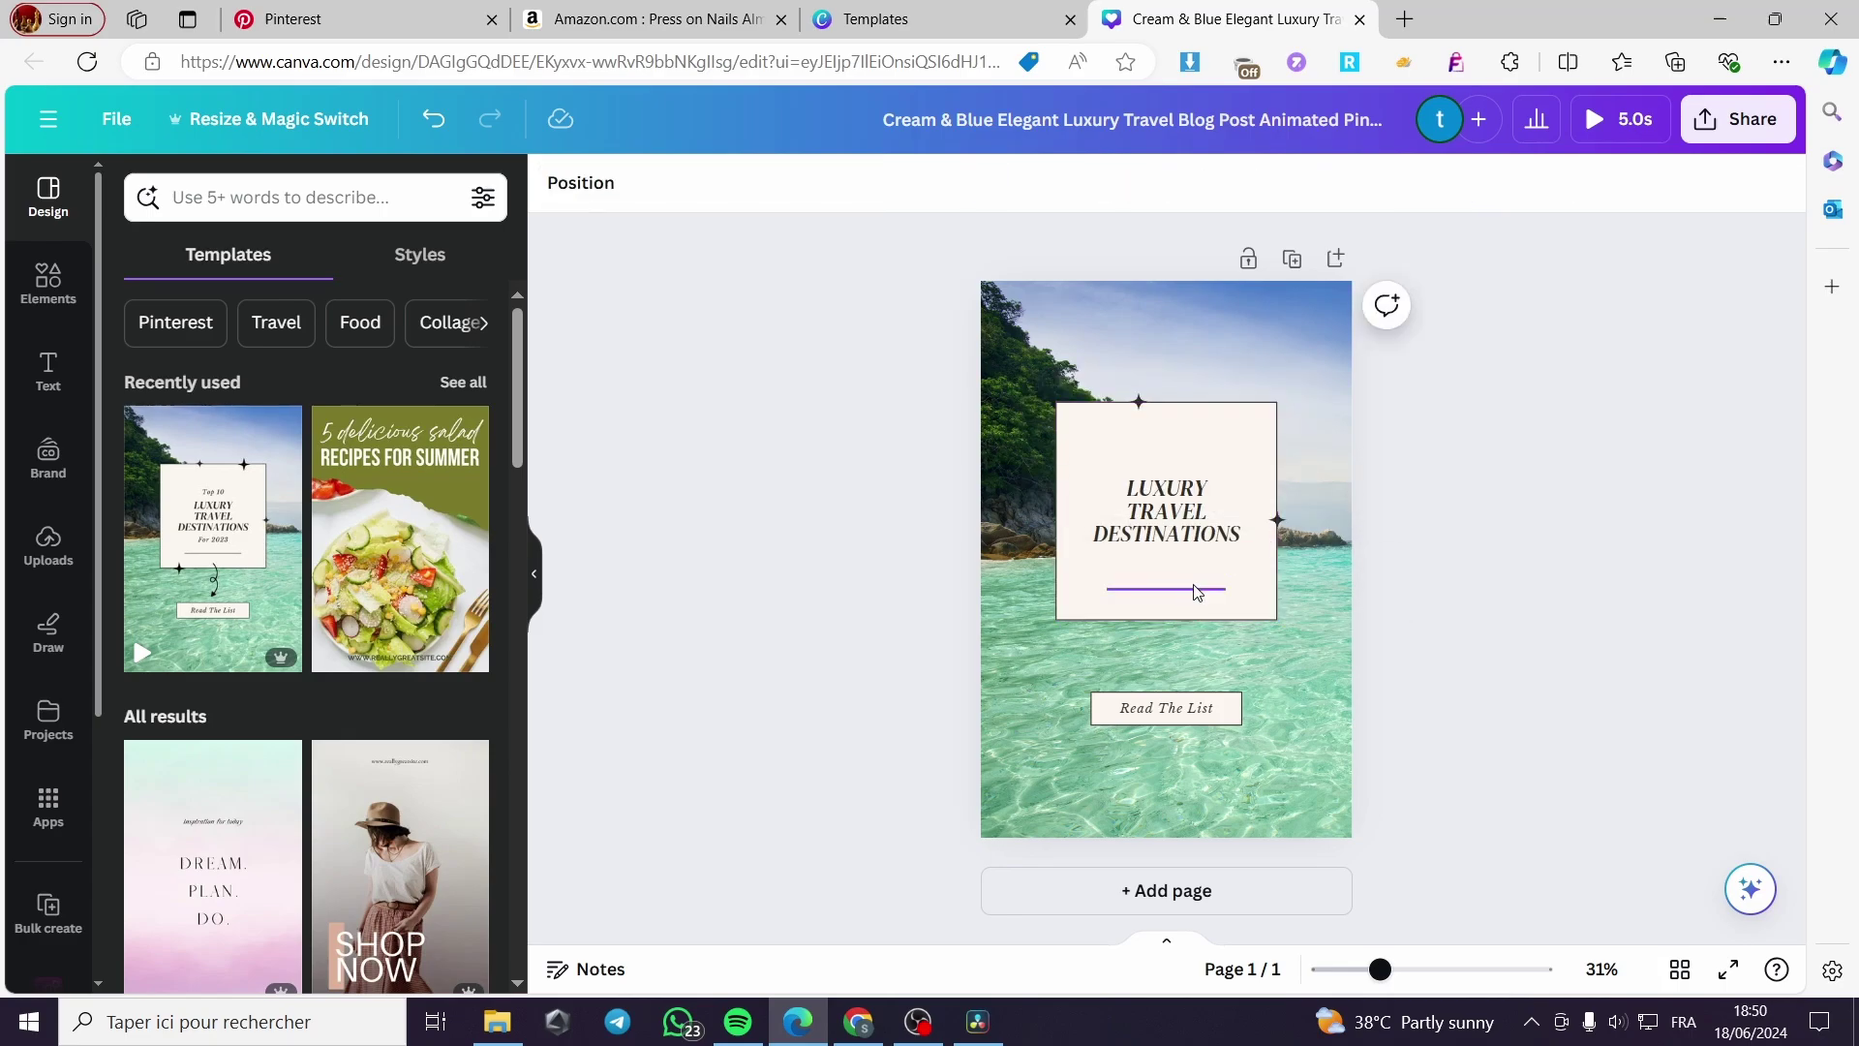
{"action": "key", "text": "Delete"}
{"action": "double_click", "coordinate": [1192, 521]}
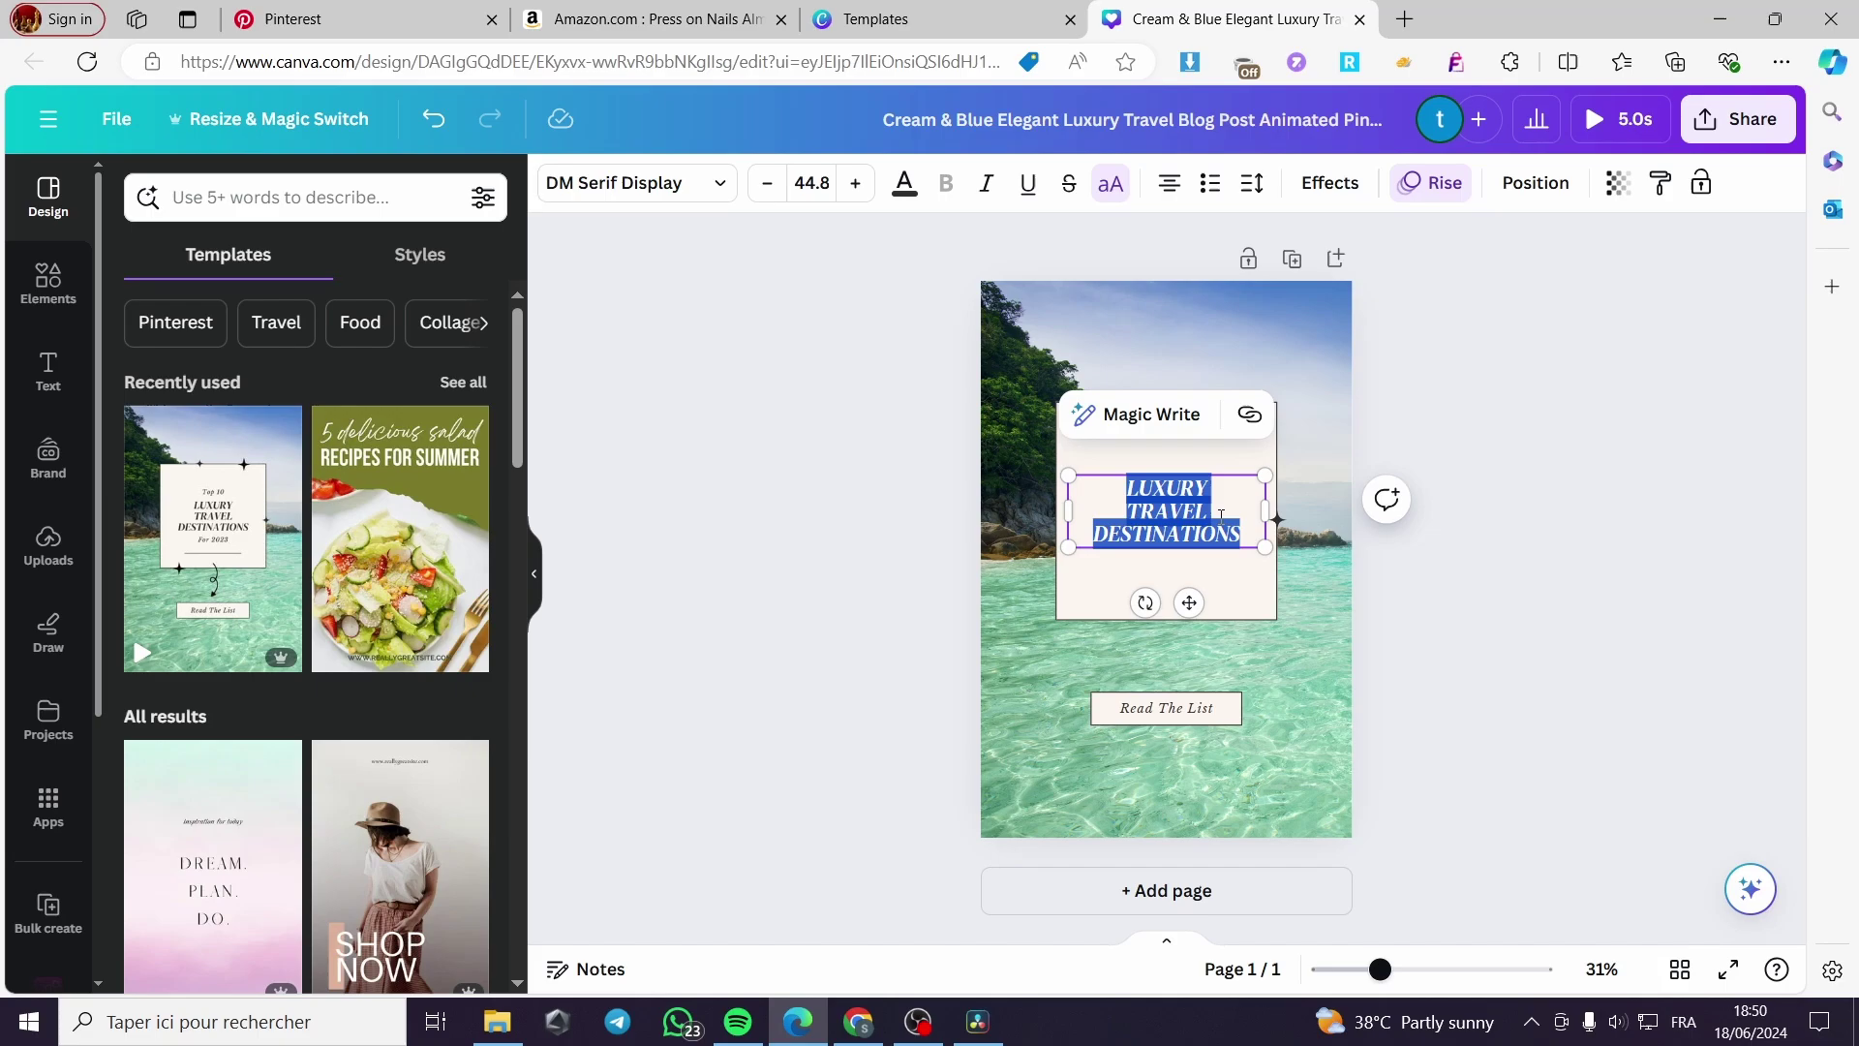
- Close the SiteStripe popup and copy 'Press on Nails Medium Length' from the Amazon title
{"action": "left_click", "coordinate": [644, 18]}
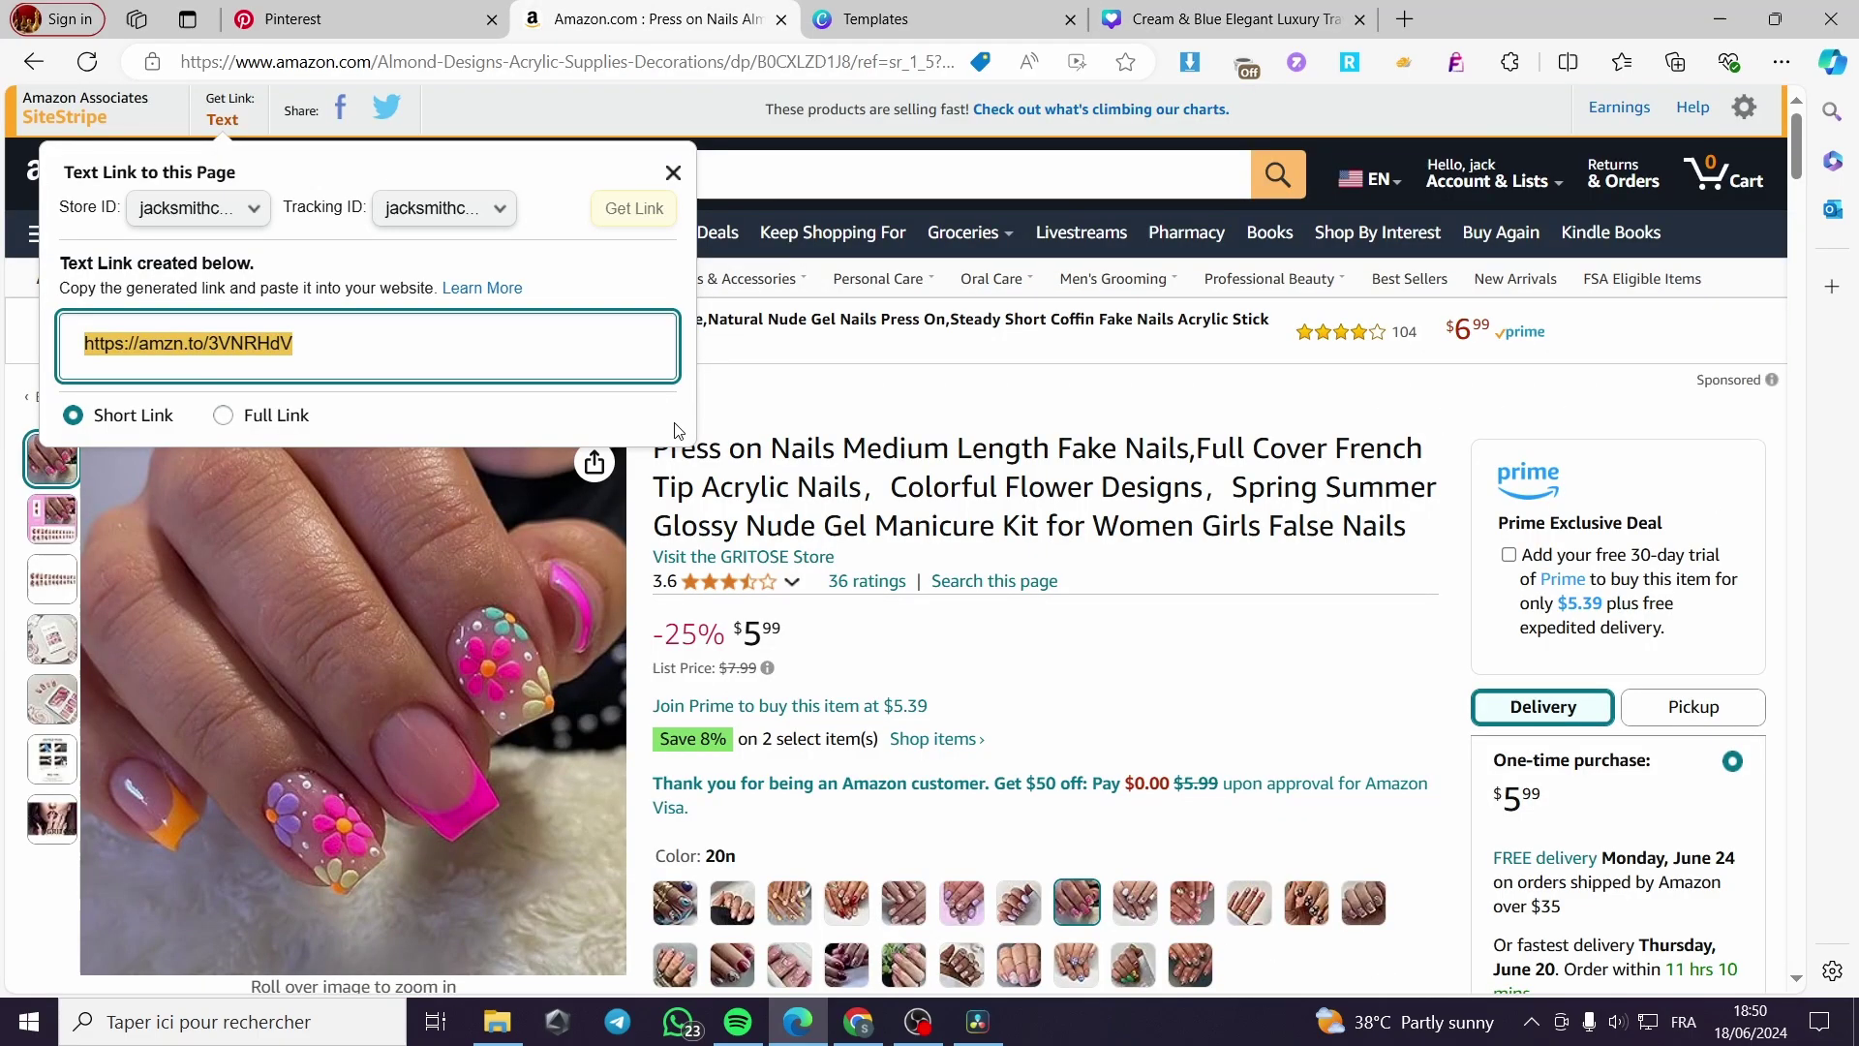
{"action": "left_click", "coordinate": [686, 451]}
{"action": "left_click_drag", "start_coordinate": [657, 448], "coordinate": [1049, 456]}
{"action": "right_click", "coordinate": [988, 457]}
{"action": "left_click", "coordinate": [1026, 474]}
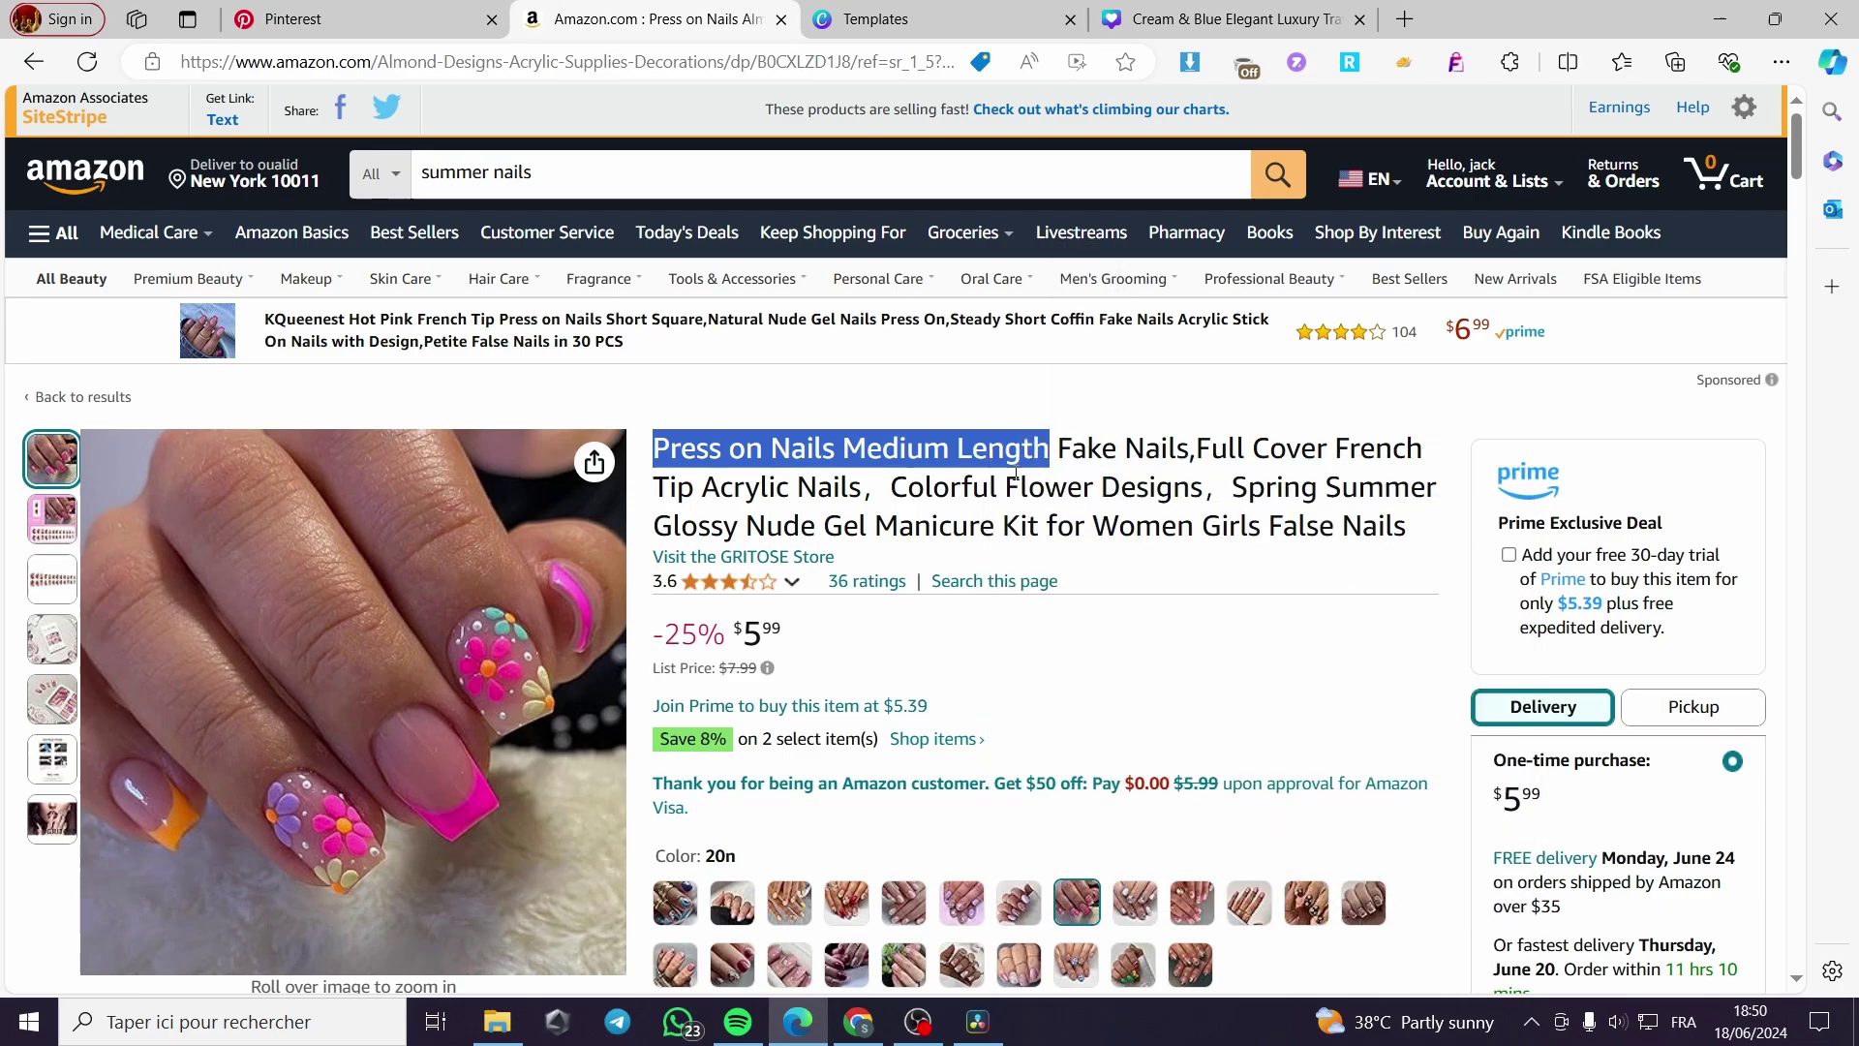
- Replace the heading with 'PRESS ON NAILS MEDIUM LENGTH FOR SUMMER' and move it up
{"action": "left_click", "coordinate": [1157, 34]}
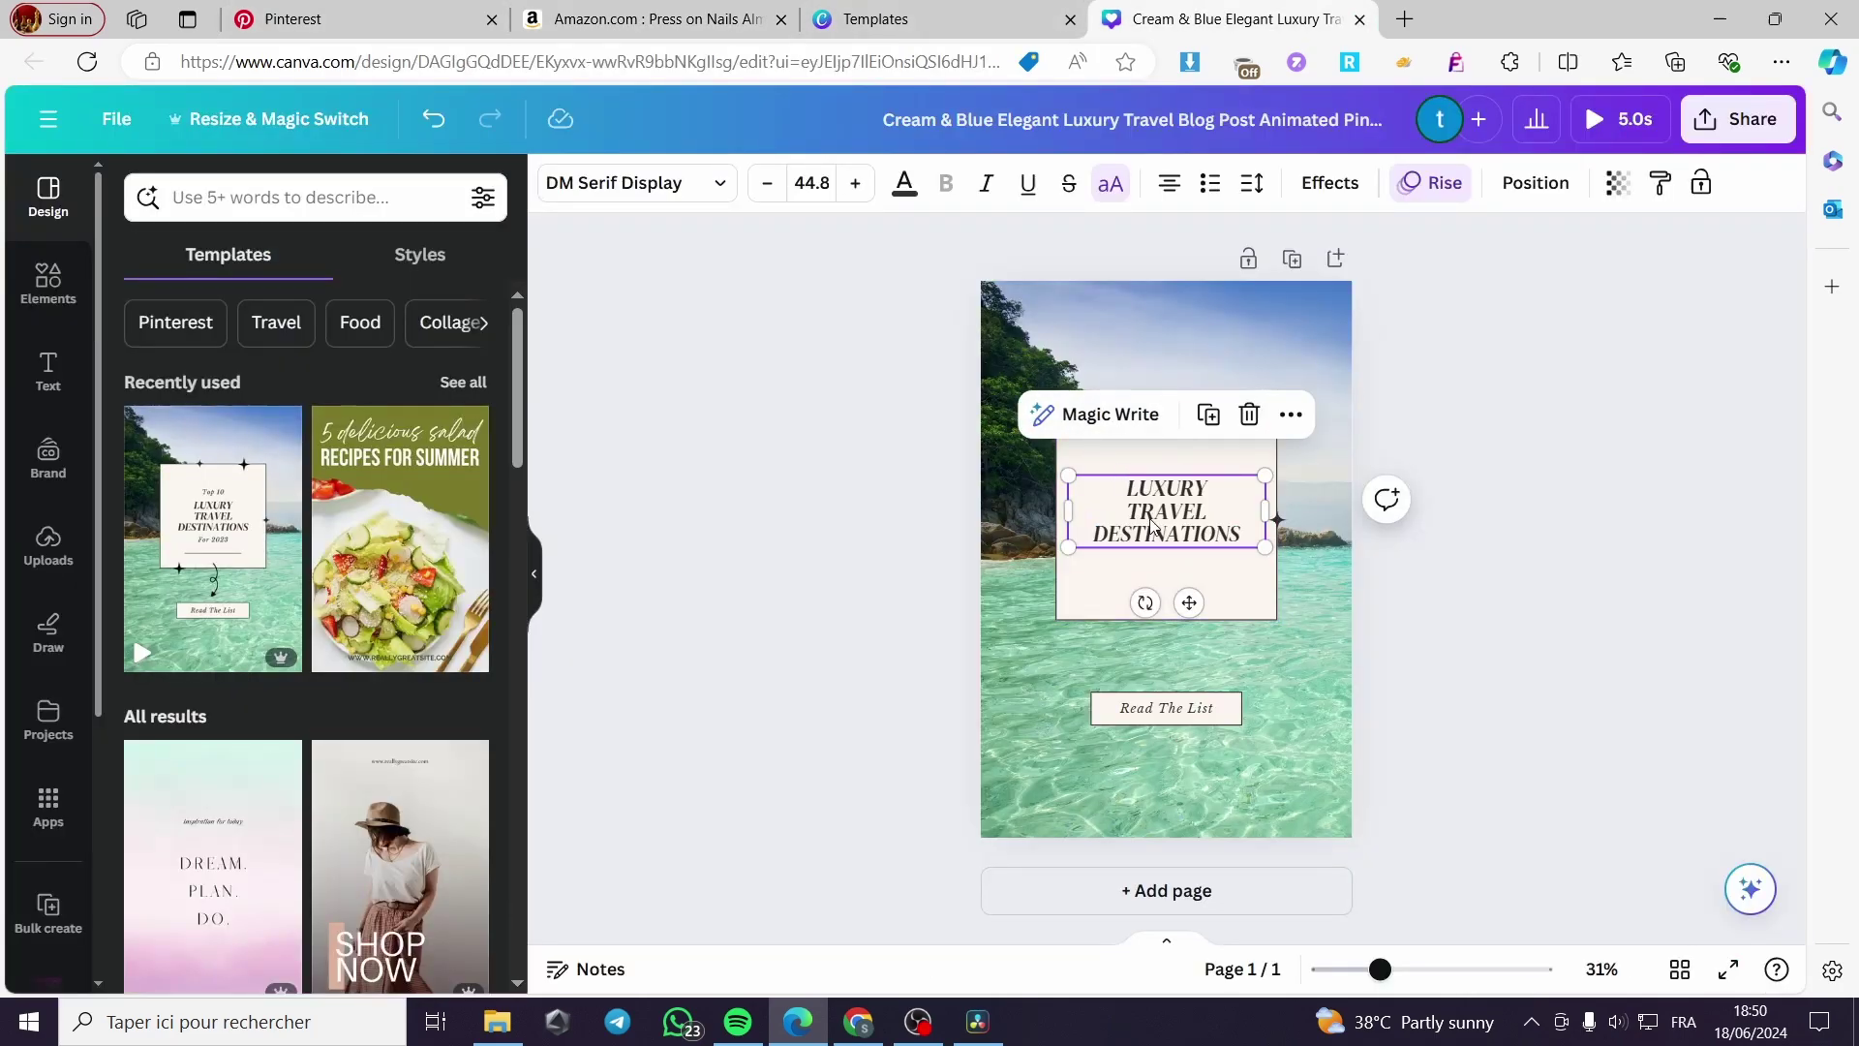
{"action": "double_click", "coordinate": [1238, 532]}
{"action": "key", "text": "ctrl+v"}
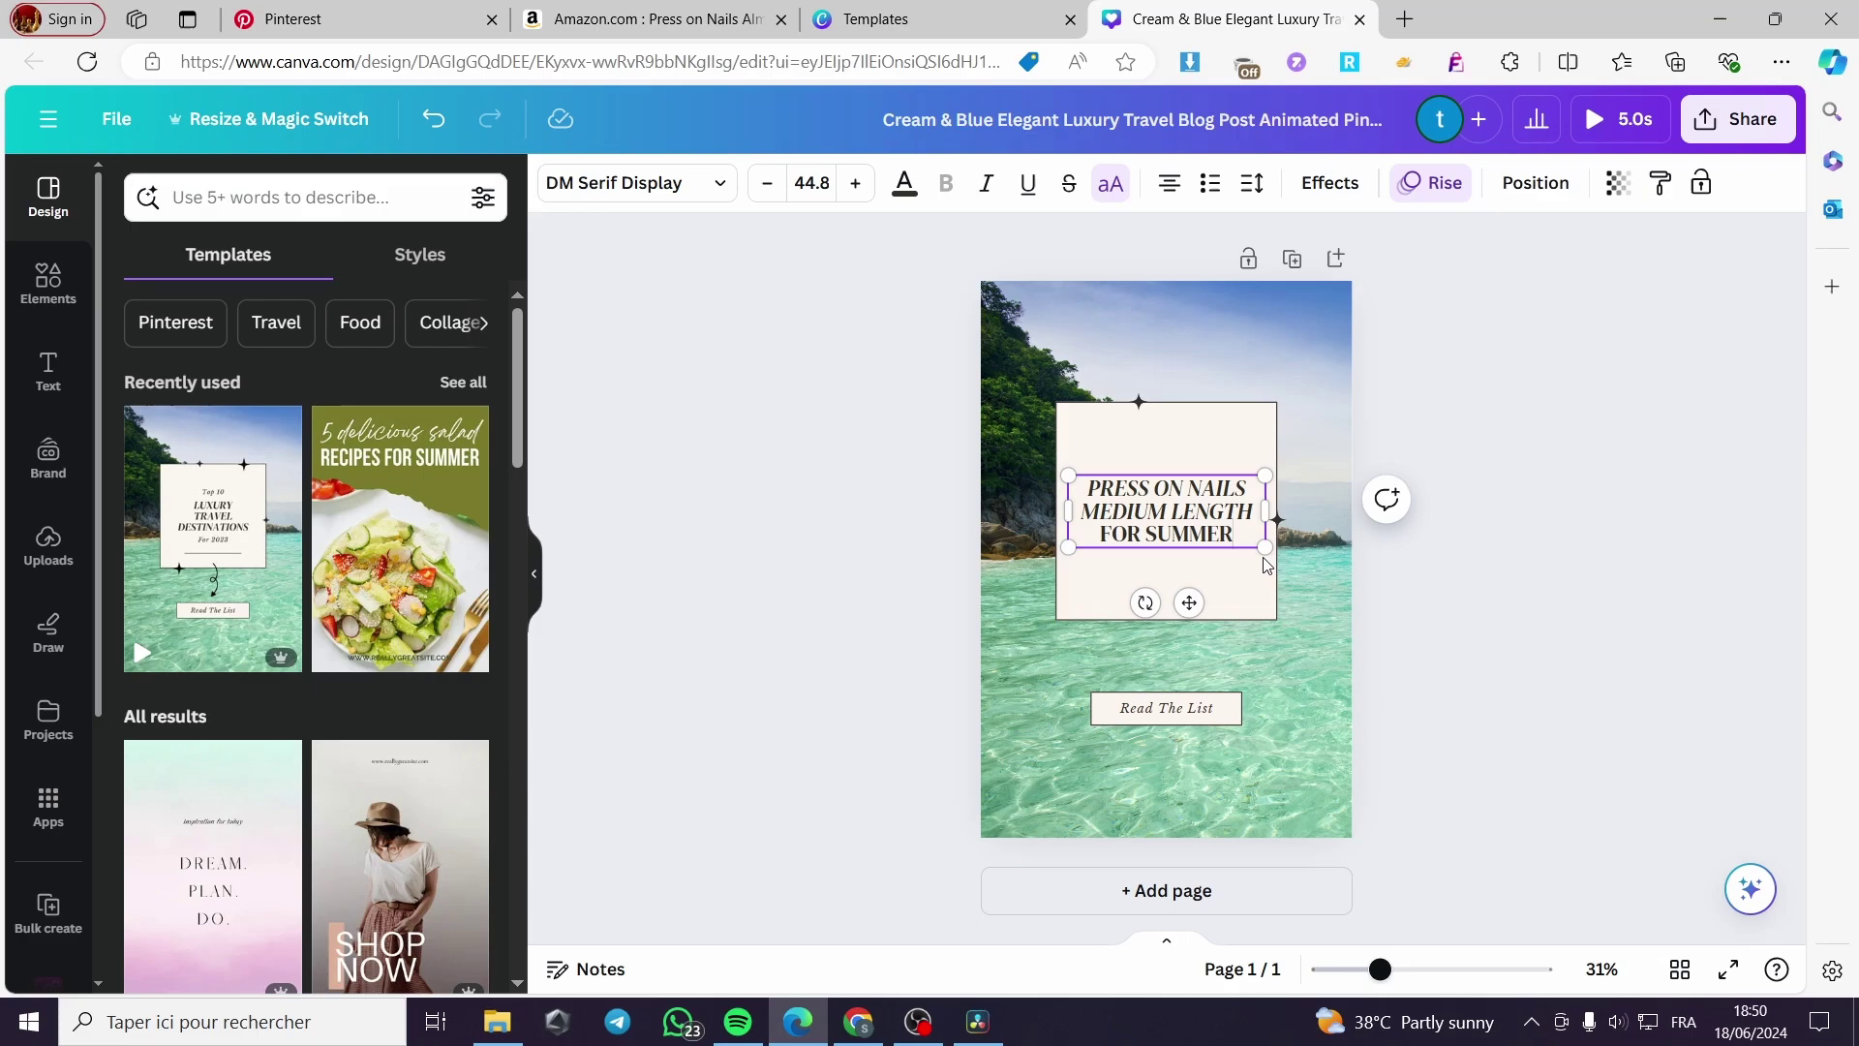
{"action": "left_click_drag", "start_coordinate": [1266, 547], "coordinate": [1258, 538]}
{"action": "left_click_drag", "start_coordinate": [1188, 598], "coordinate": [1190, 543]}
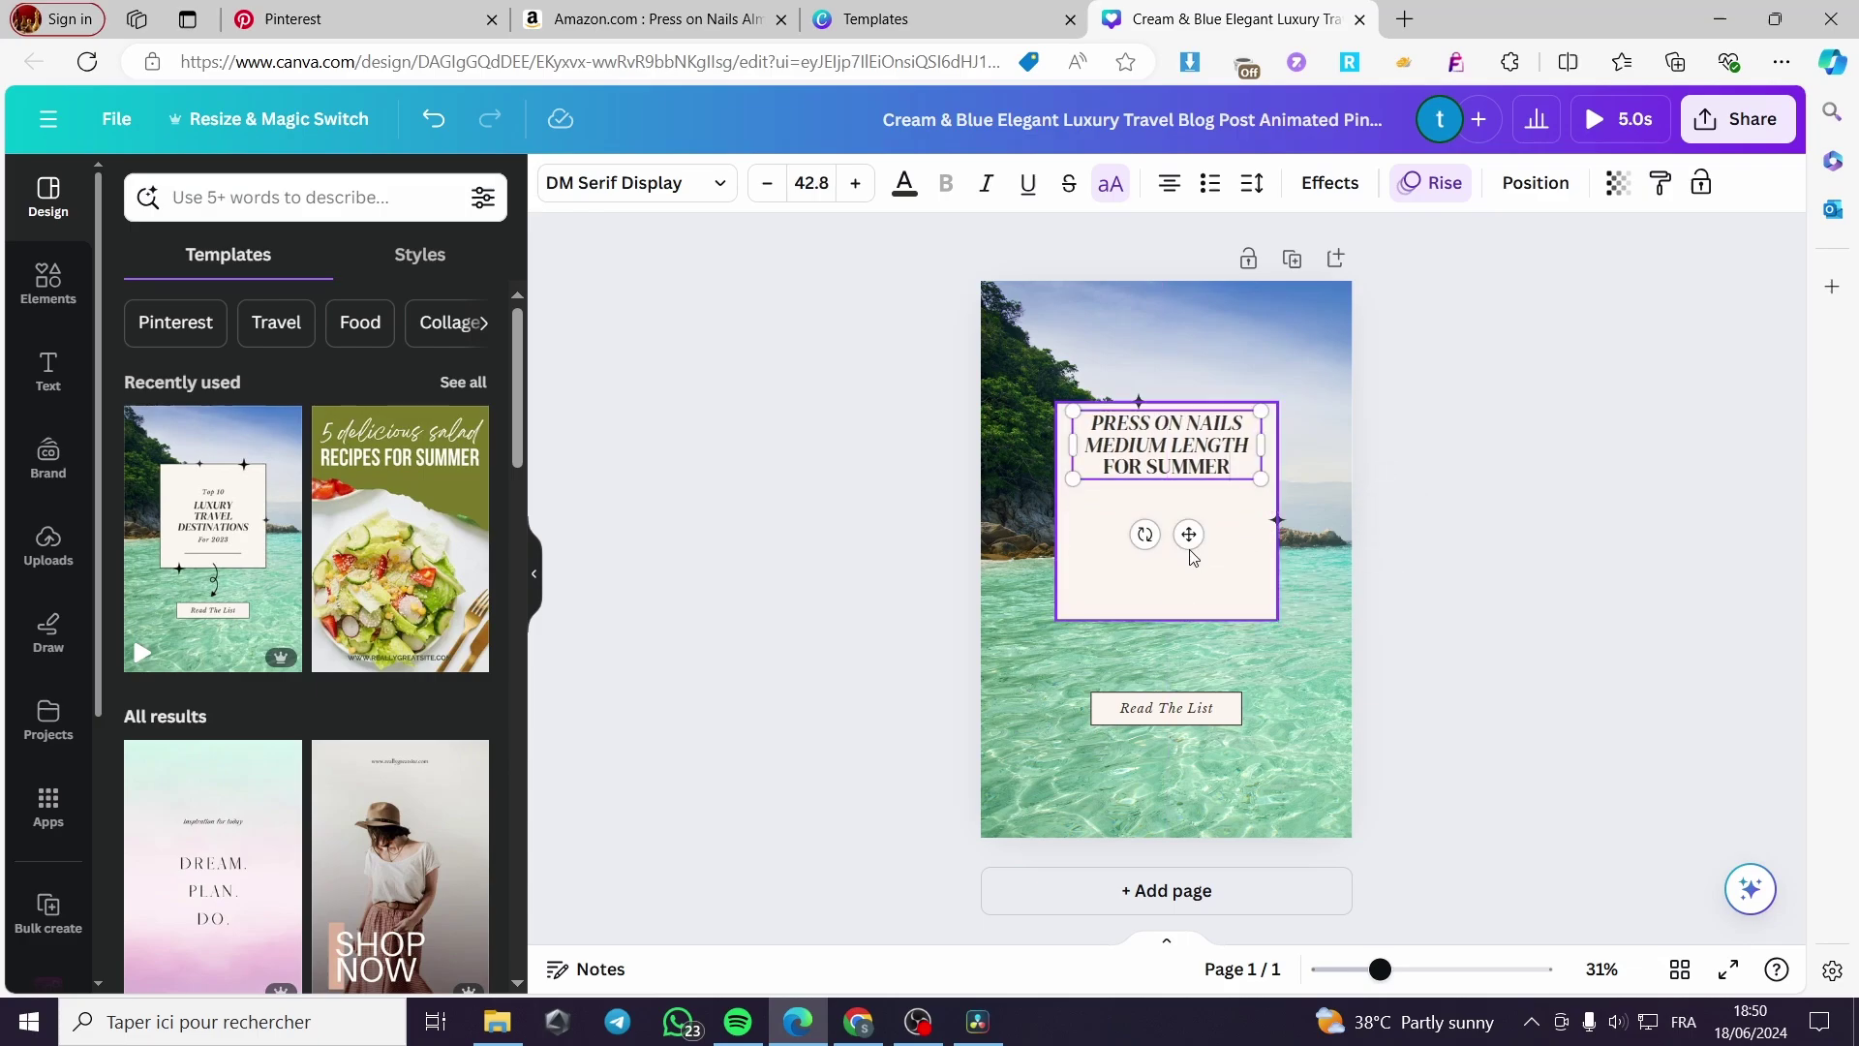
- Enlarge and re-centre the cream card shape
{"action": "left_click", "coordinate": [1191, 547]}
{"action": "left_click_drag", "start_coordinate": [1276, 619], "coordinate": [1338, 767]}
{"action": "left_click_drag", "start_coordinate": [1226, 603], "coordinate": [1176, 520]}
{"action": "left_click_drag", "start_coordinate": [1287, 689], "coordinate": [1343, 699]}
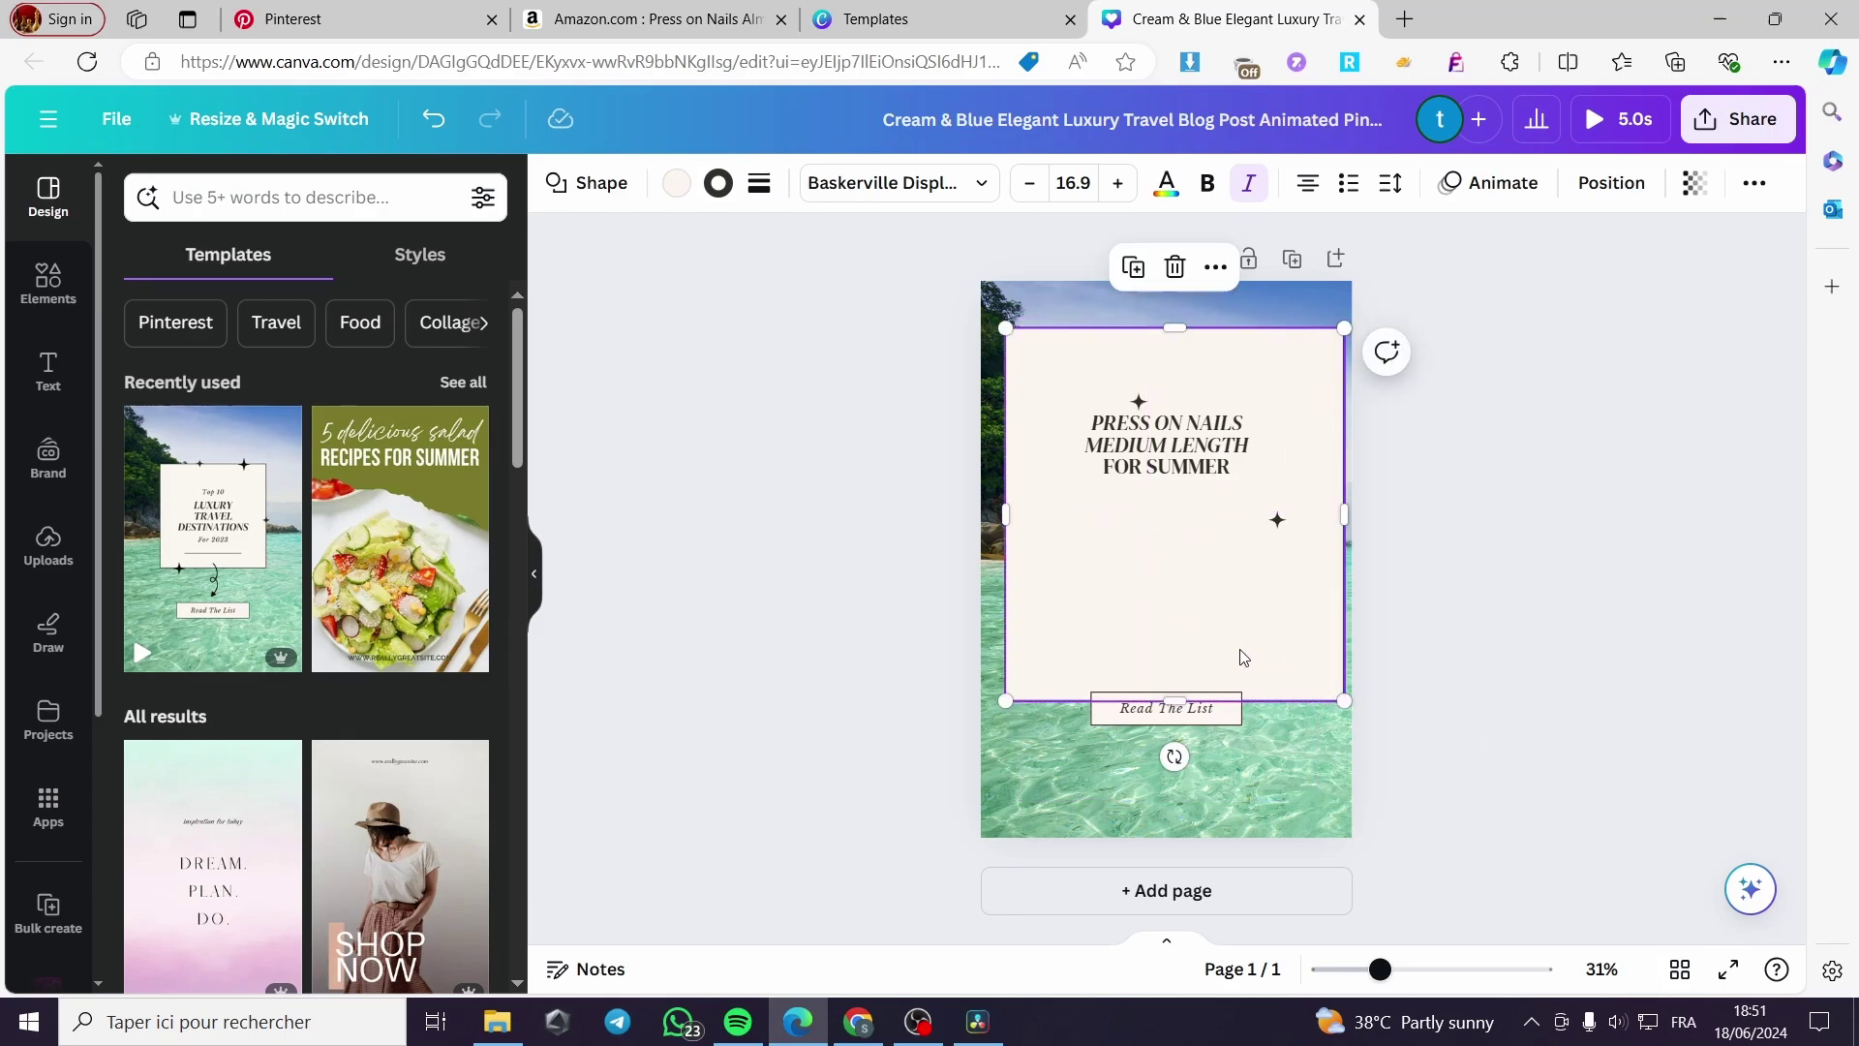
{"action": "mouse_move", "coordinate": [1237, 652]}
{"action": "left_mouse_down"}
{"action": "mouse_move", "coordinate": [1228, 630]}
{"action": "mouse_move", "coordinate": [1230, 647]}
{"action": "left_mouse_up"}
{"action": "left_click_drag", "start_coordinate": [1323, 709], "coordinate": [1261, 622]}
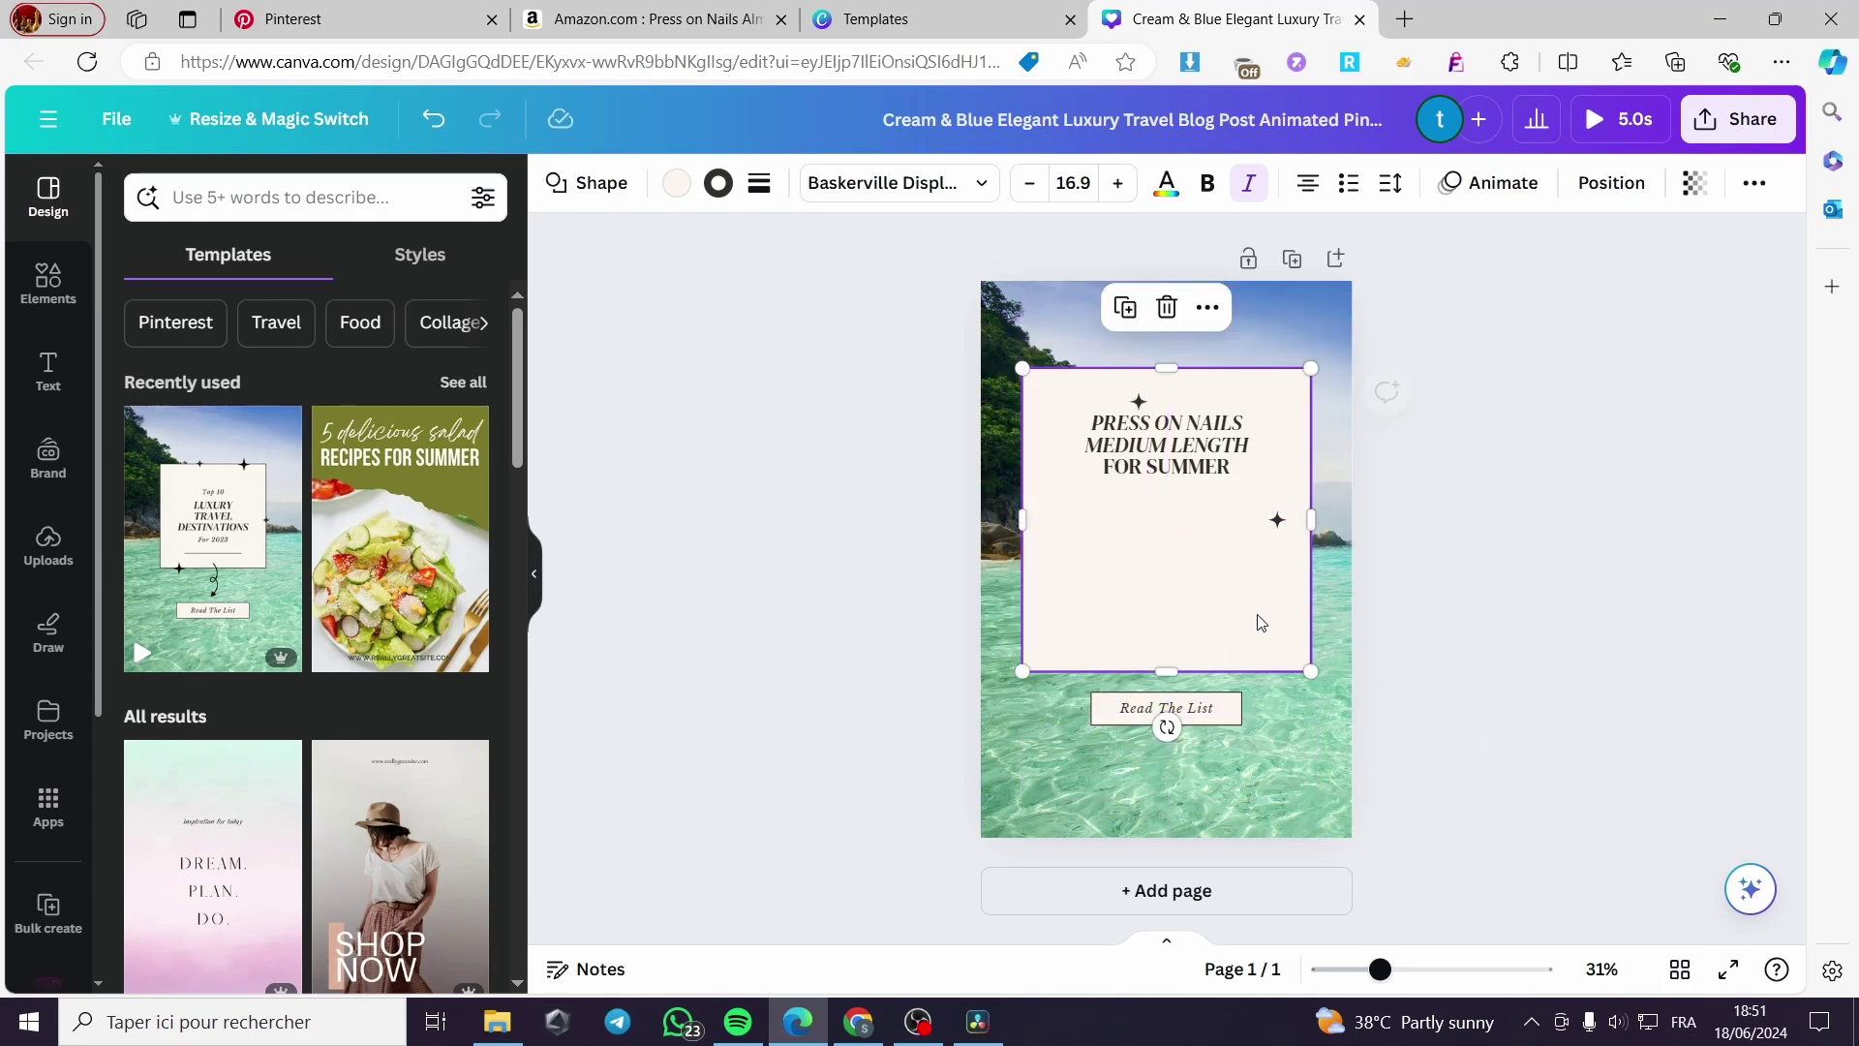
- Lower the Read The List button and shift the sparkle to the card's right edge
{"action": "left_click", "coordinate": [1210, 708]}
{"action": "left_click", "coordinate": [1213, 704]}
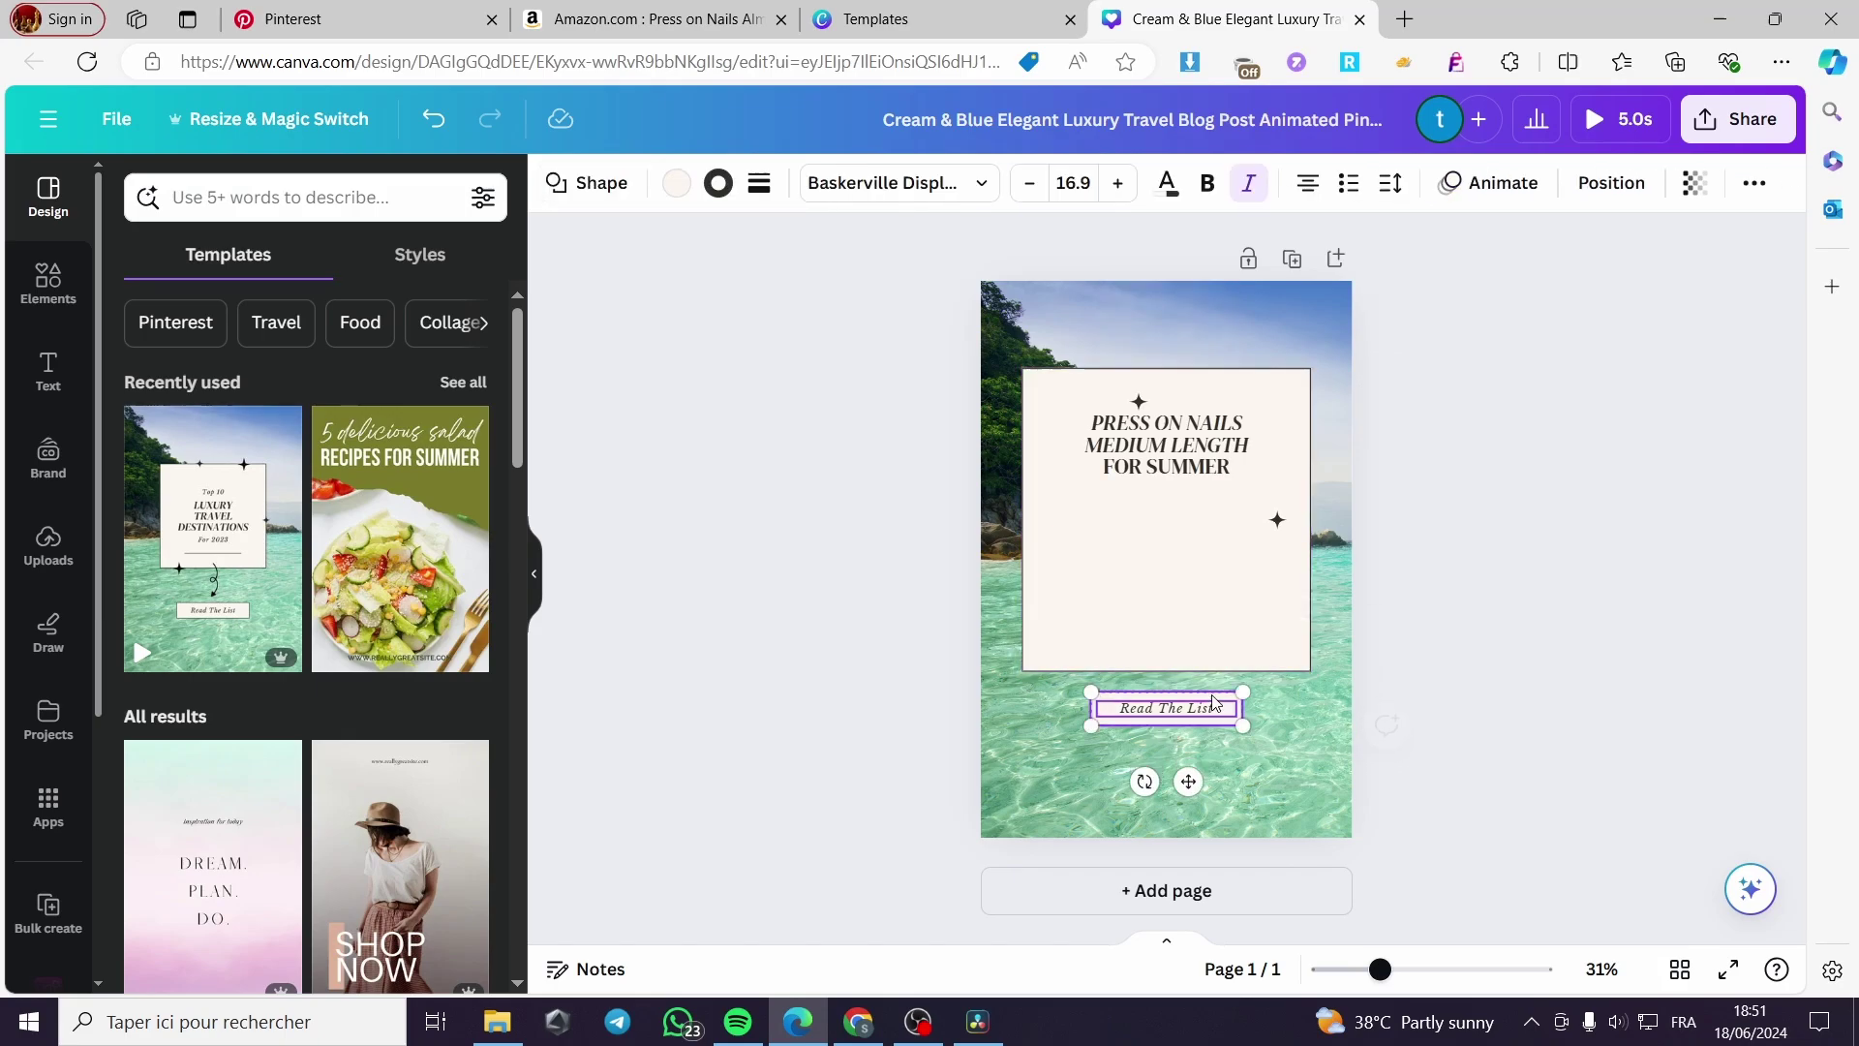
{"action": "left_click_drag", "start_coordinate": [1188, 772], "coordinate": [1189, 812]}
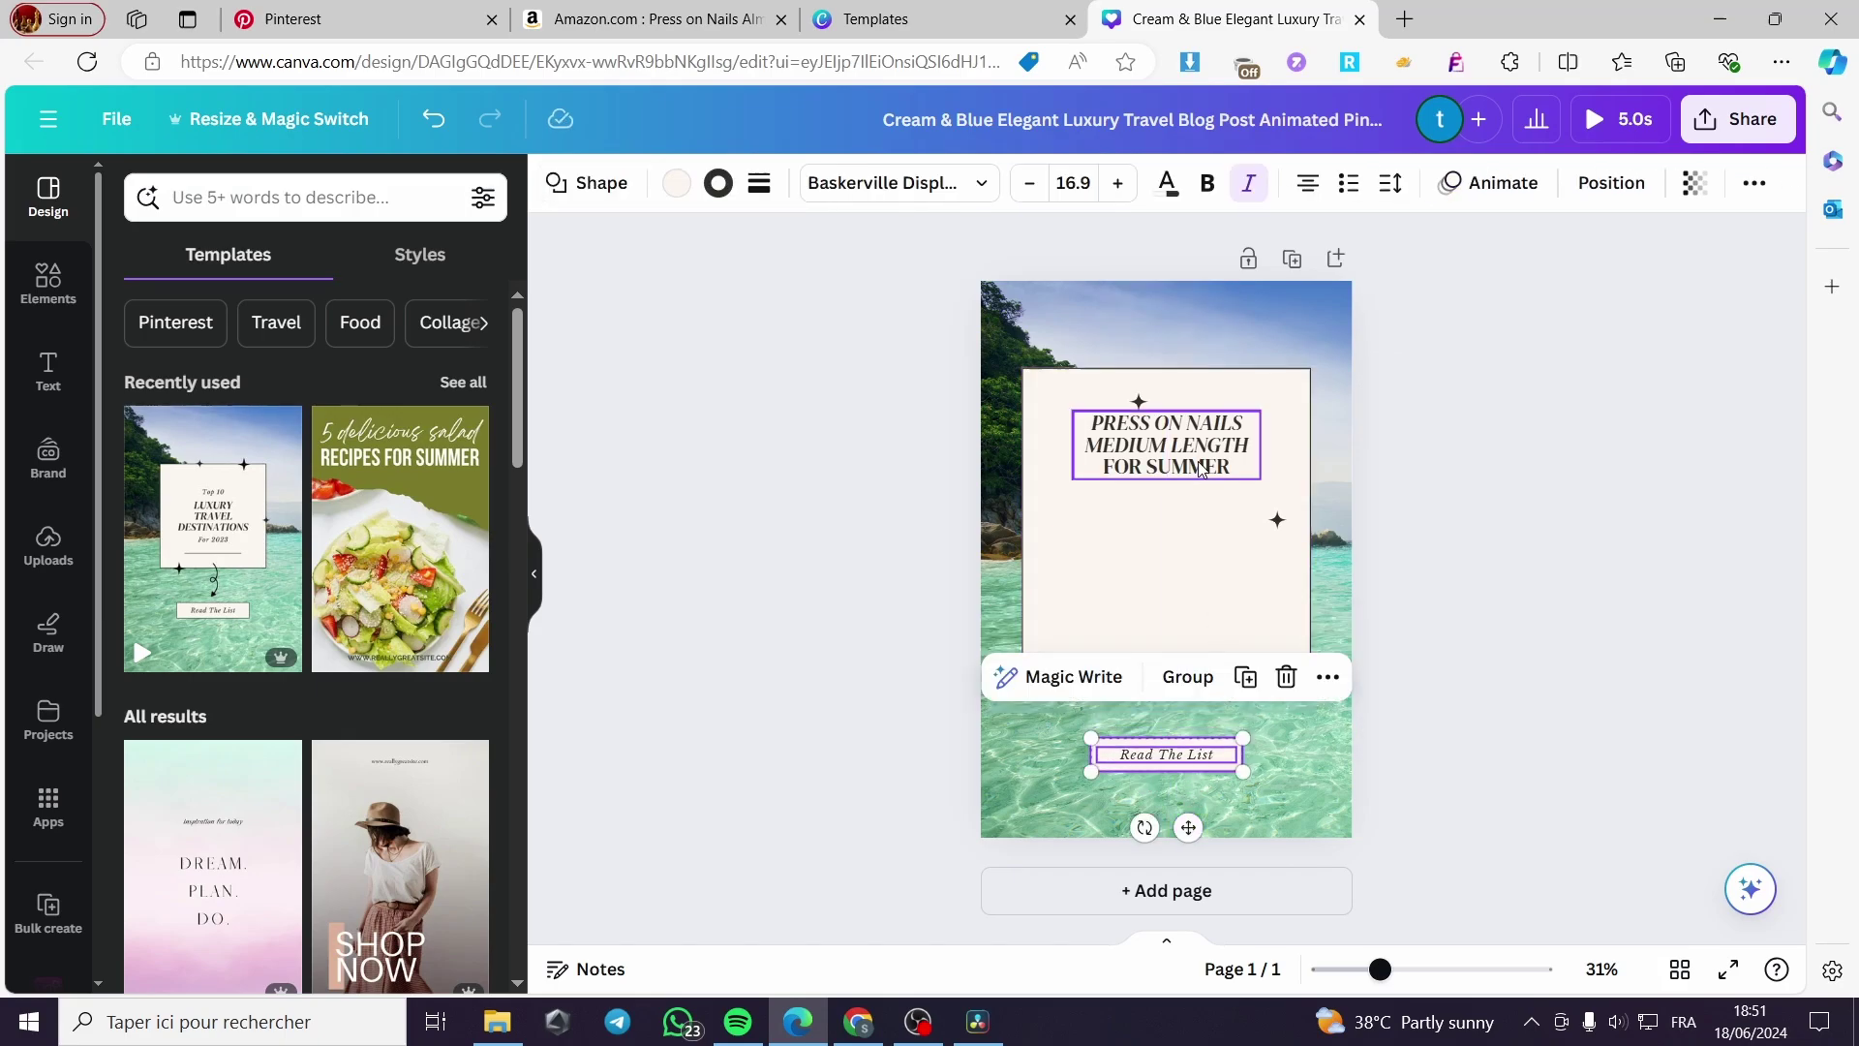
{"action": "left_click", "coordinate": [1166, 445]}
{"action": "left_click", "coordinate": [1131, 385]}
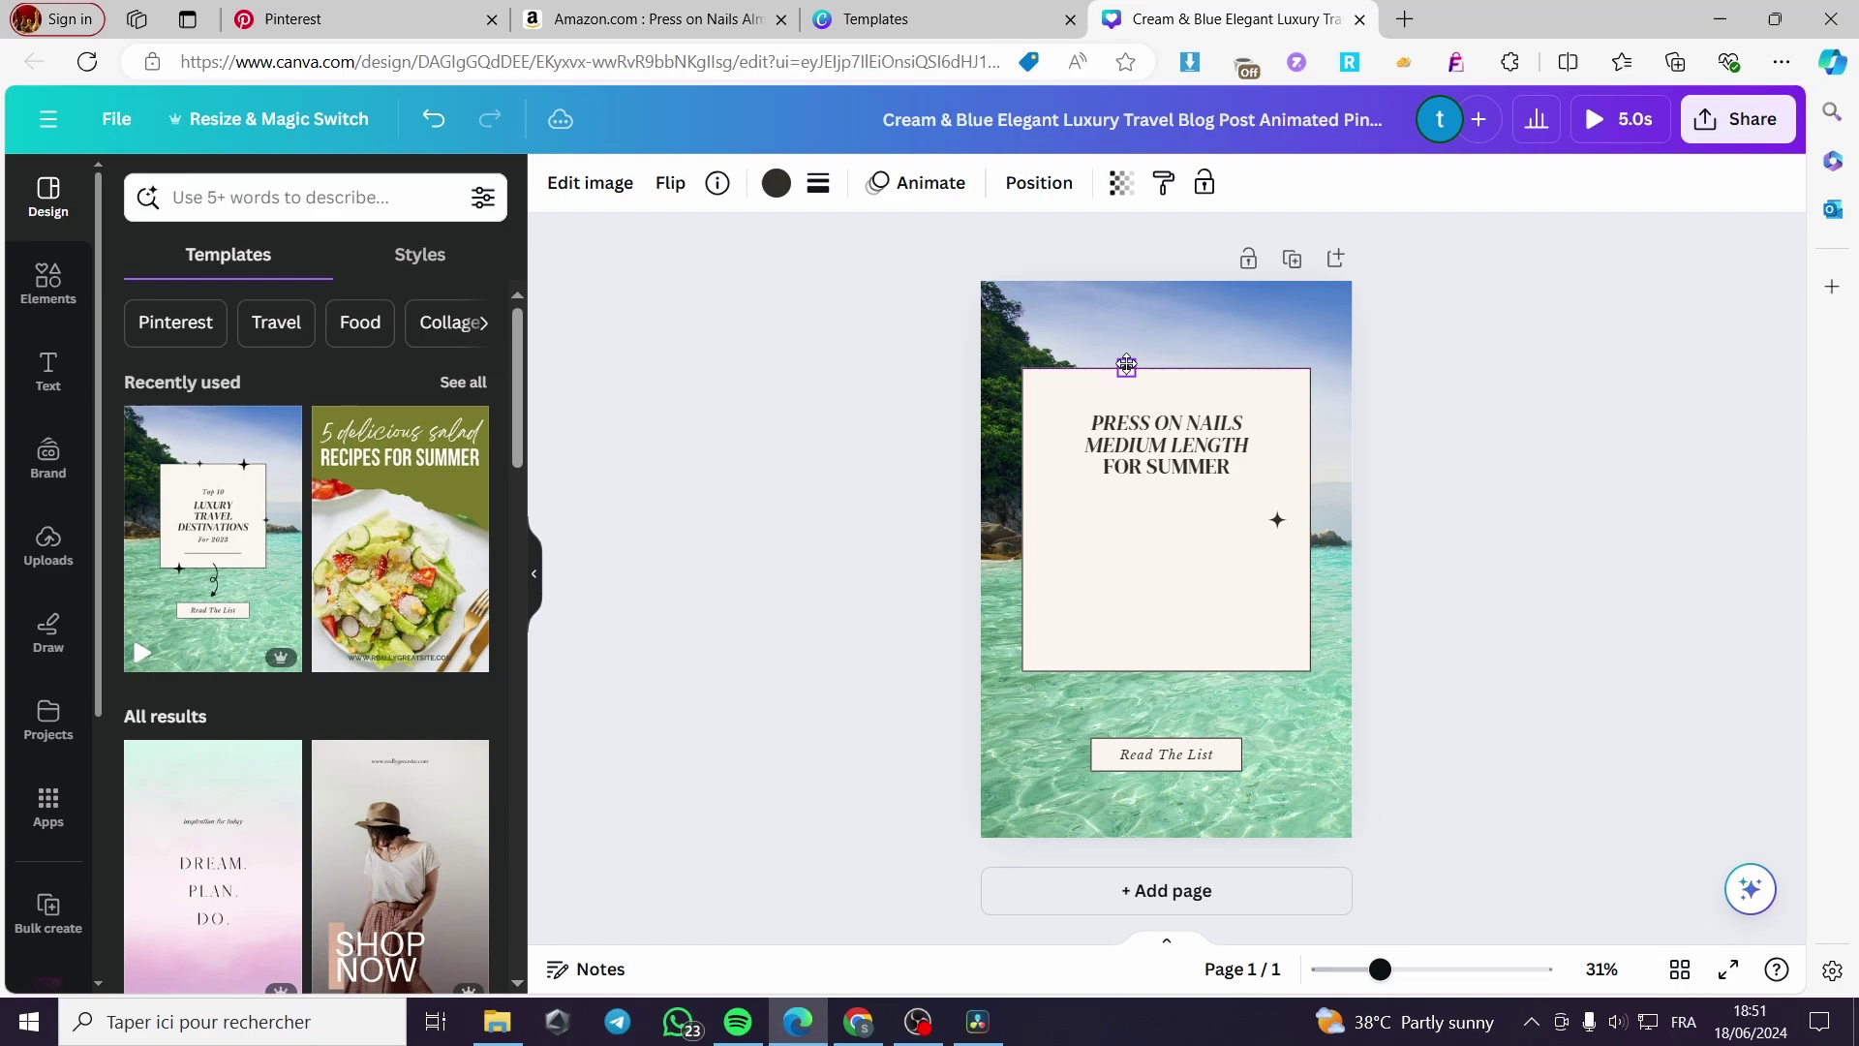
{"action": "left_click_drag", "start_coordinate": [1277, 519], "coordinate": [1312, 527]}
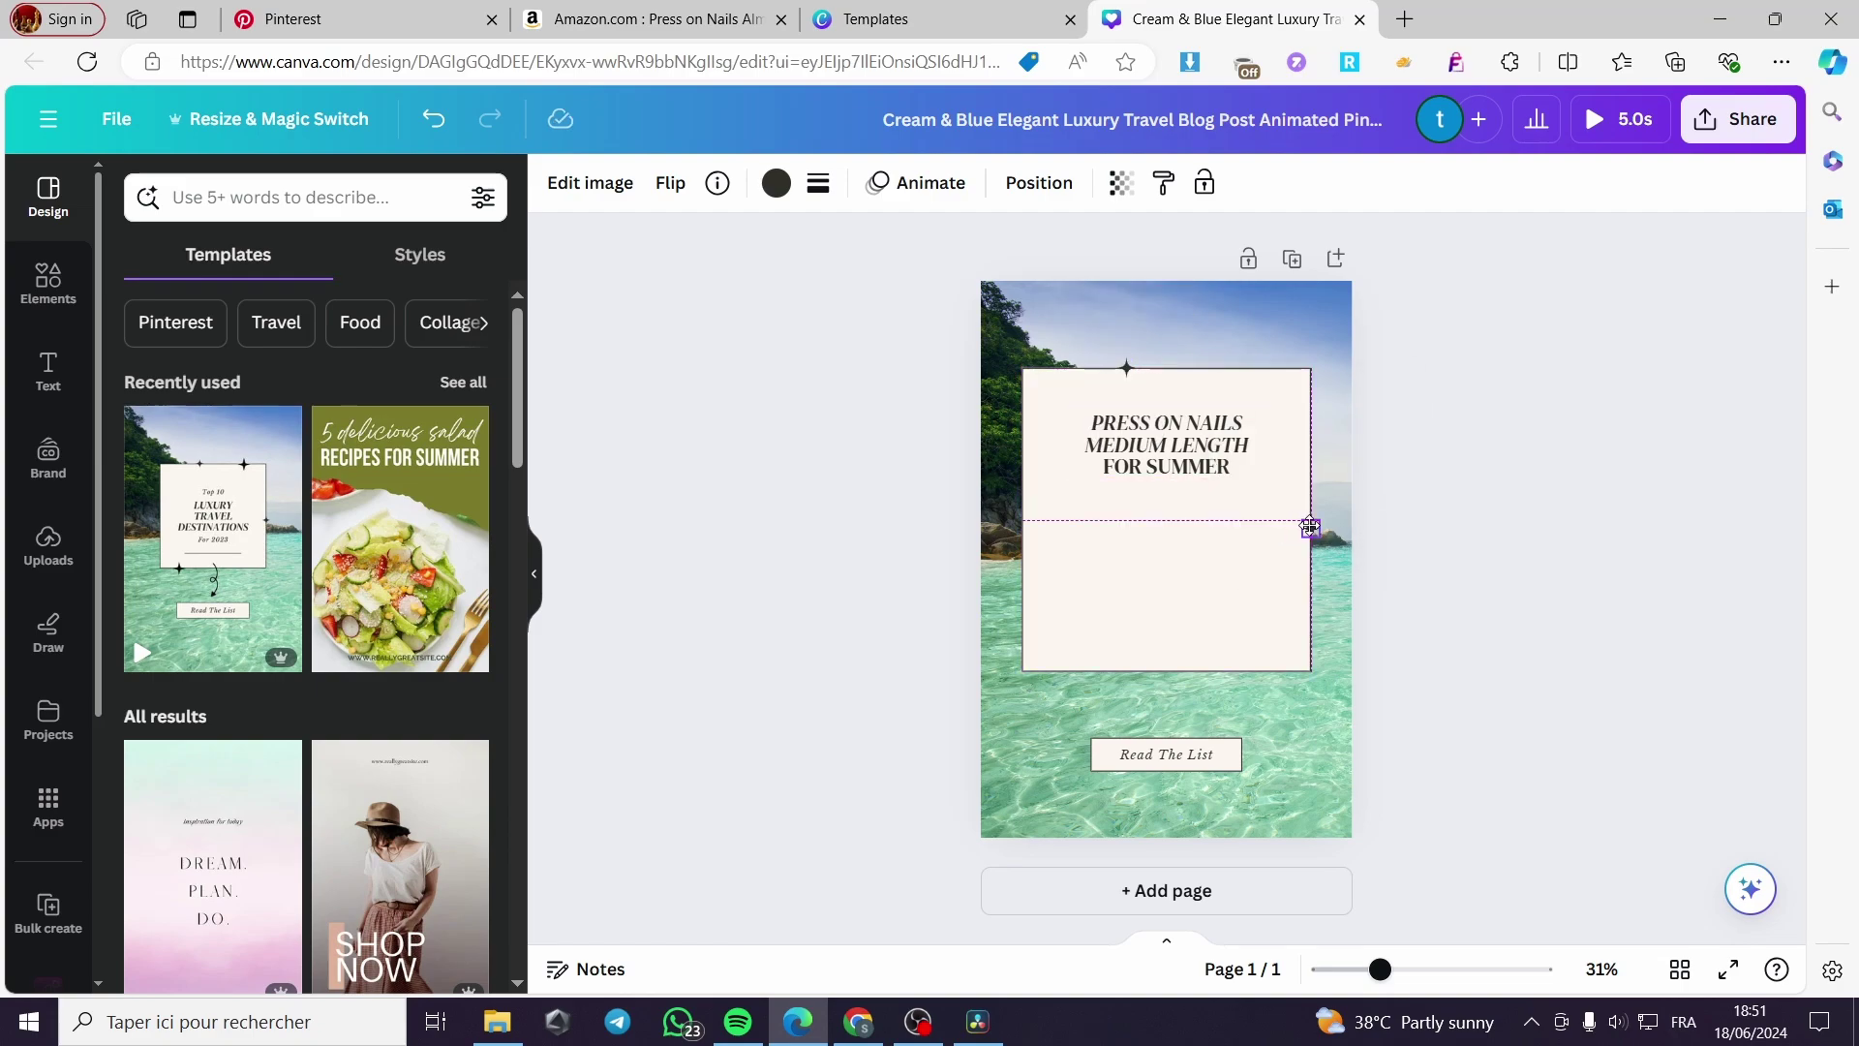
{"action": "left_click", "coordinate": [1478, 594]}
- Shrink the new heading and centre it near the card's top
{"action": "left_click", "coordinate": [1228, 471]}
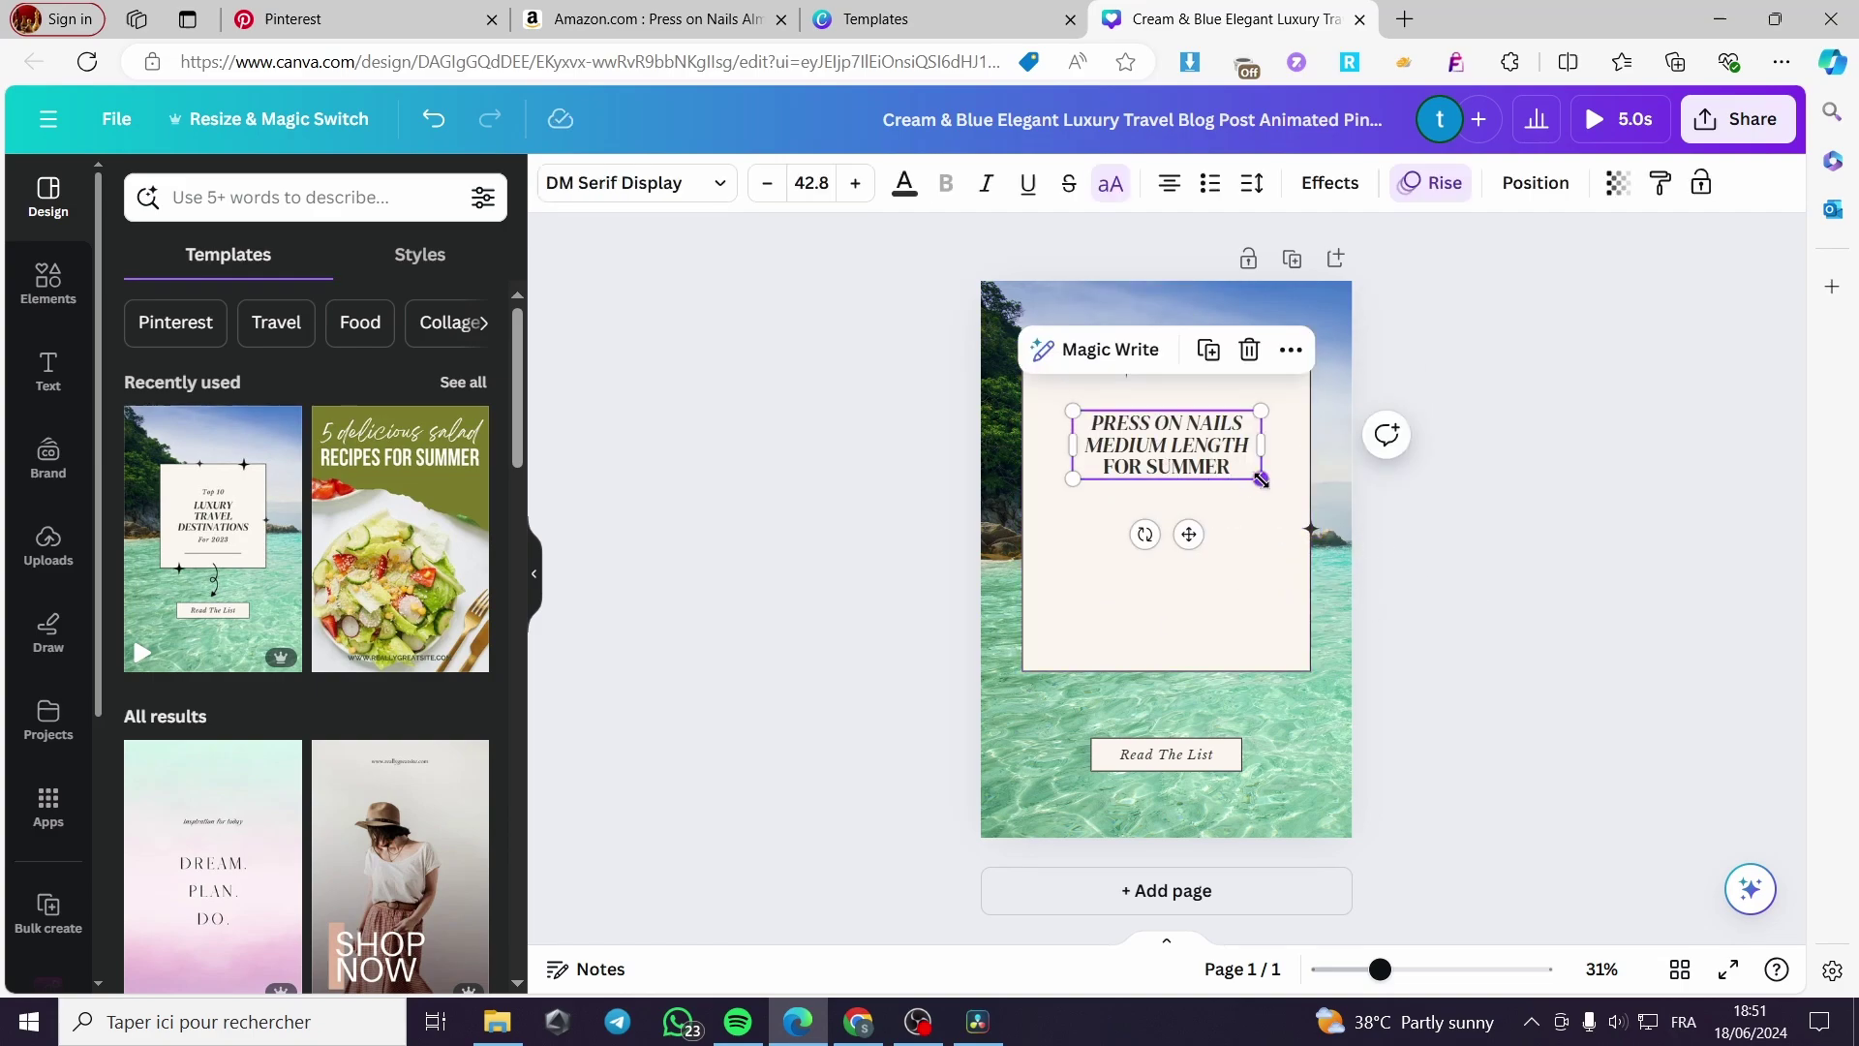
{"action": "left_click_drag", "start_coordinate": [1260, 478], "coordinate": [1166, 413]}
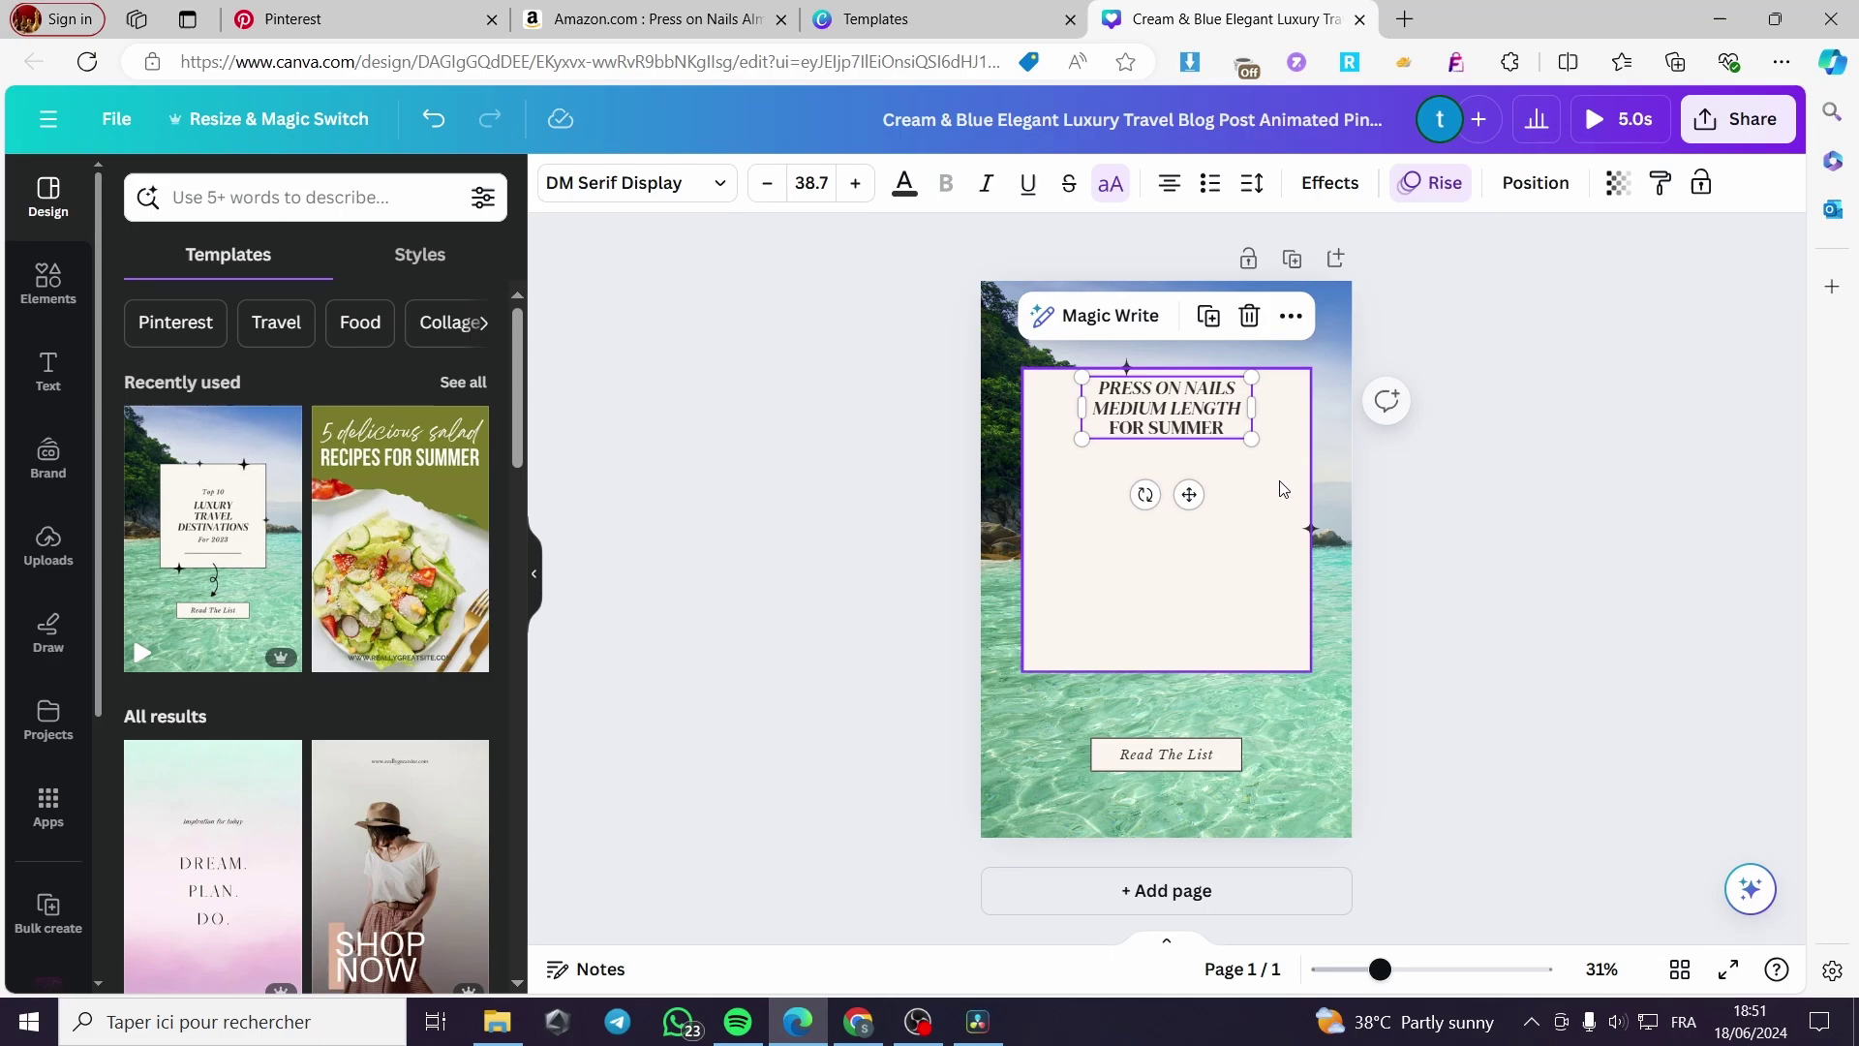
{"action": "left_click", "coordinate": [1427, 514]}
- Upload the four nail photos to Canva's Uploads
{"action": "left_click", "coordinate": [48, 543]}
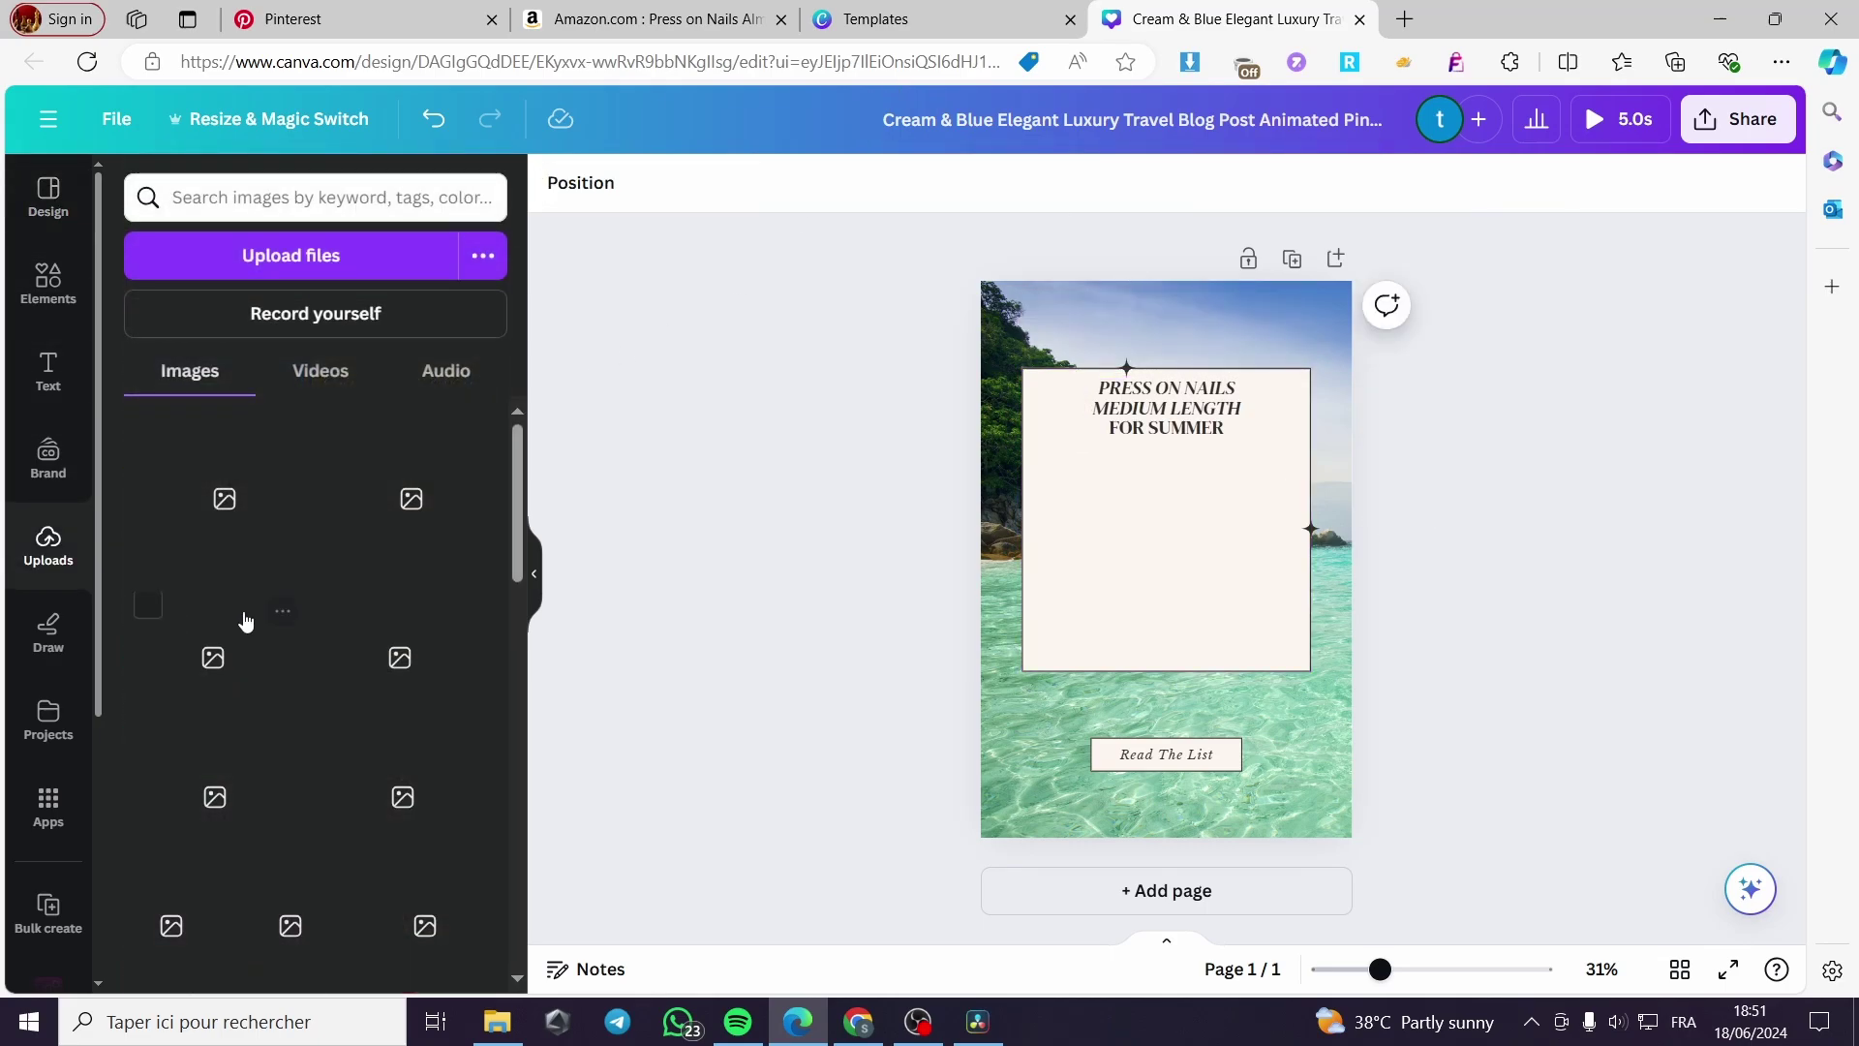
{"action": "left_click", "coordinate": [314, 279]}
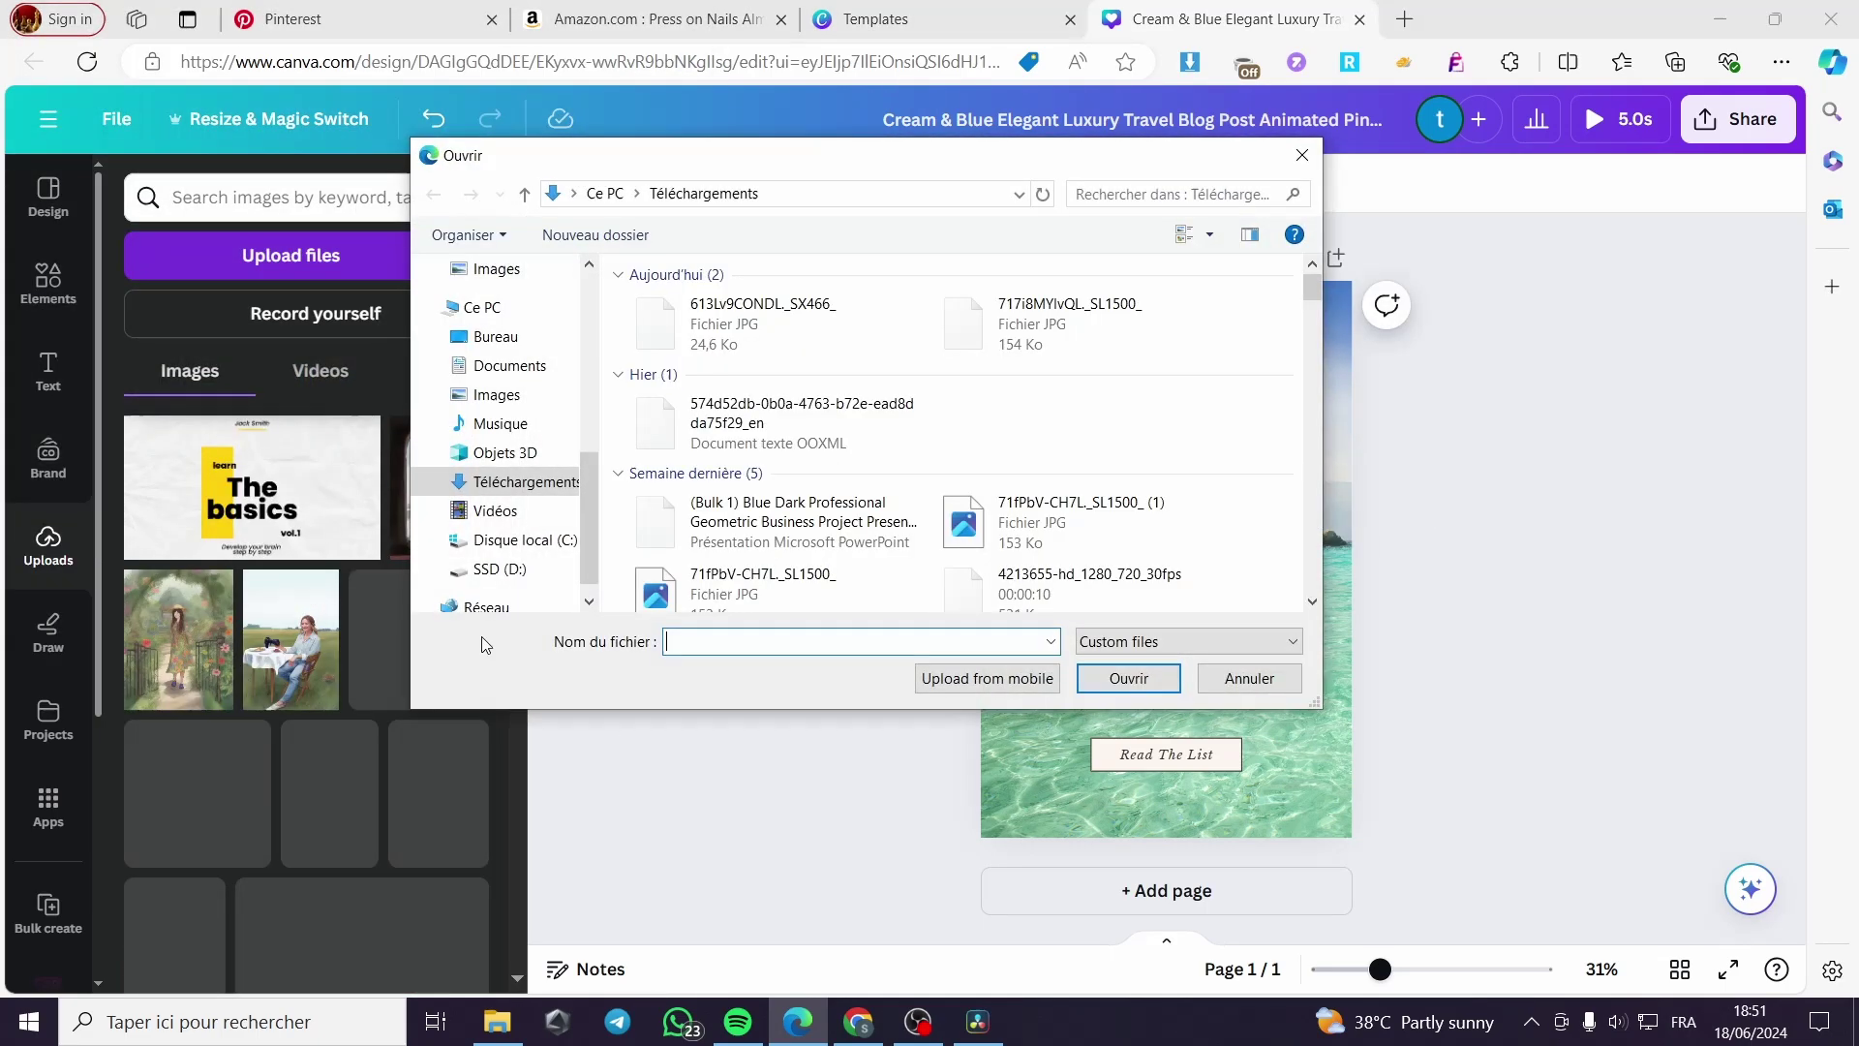
{"action": "left_click", "coordinate": [755, 324]}
{"action": "left_click", "coordinate": [1007, 395], "text": "shift"}
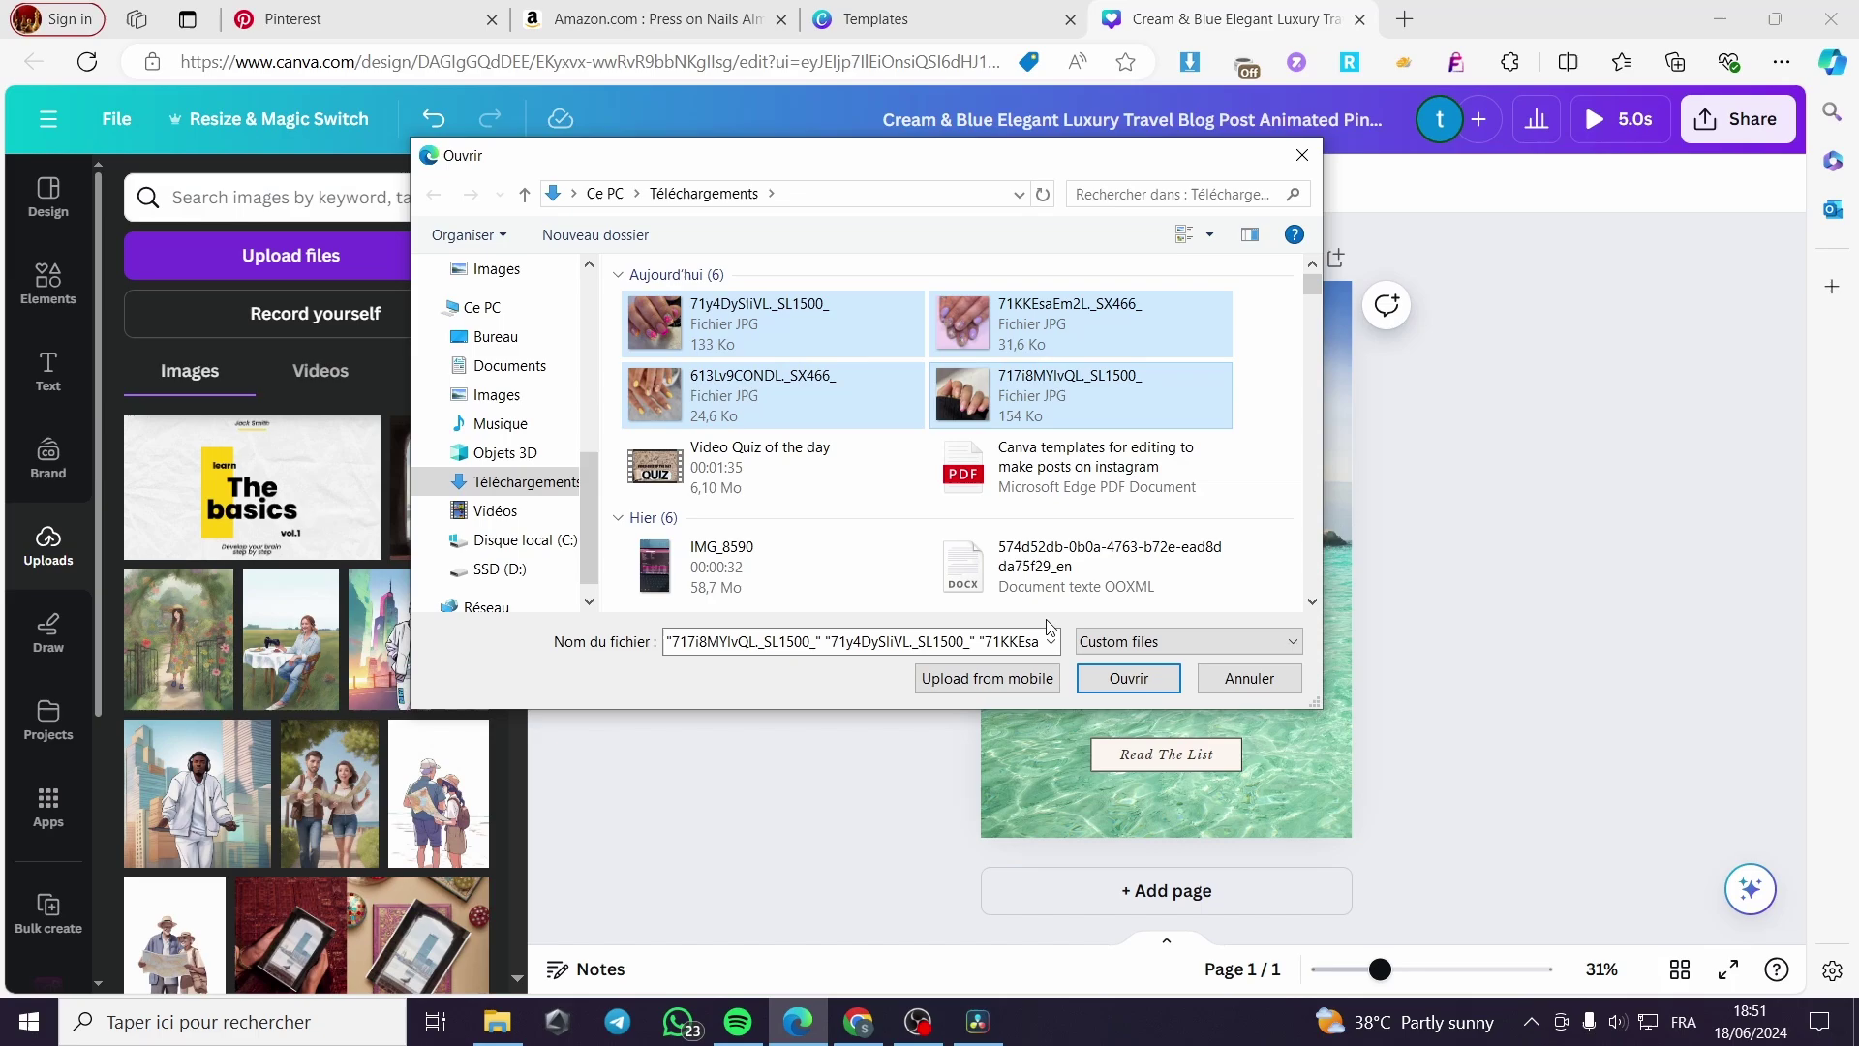
{"action": "left_click", "coordinate": [1127, 678]}
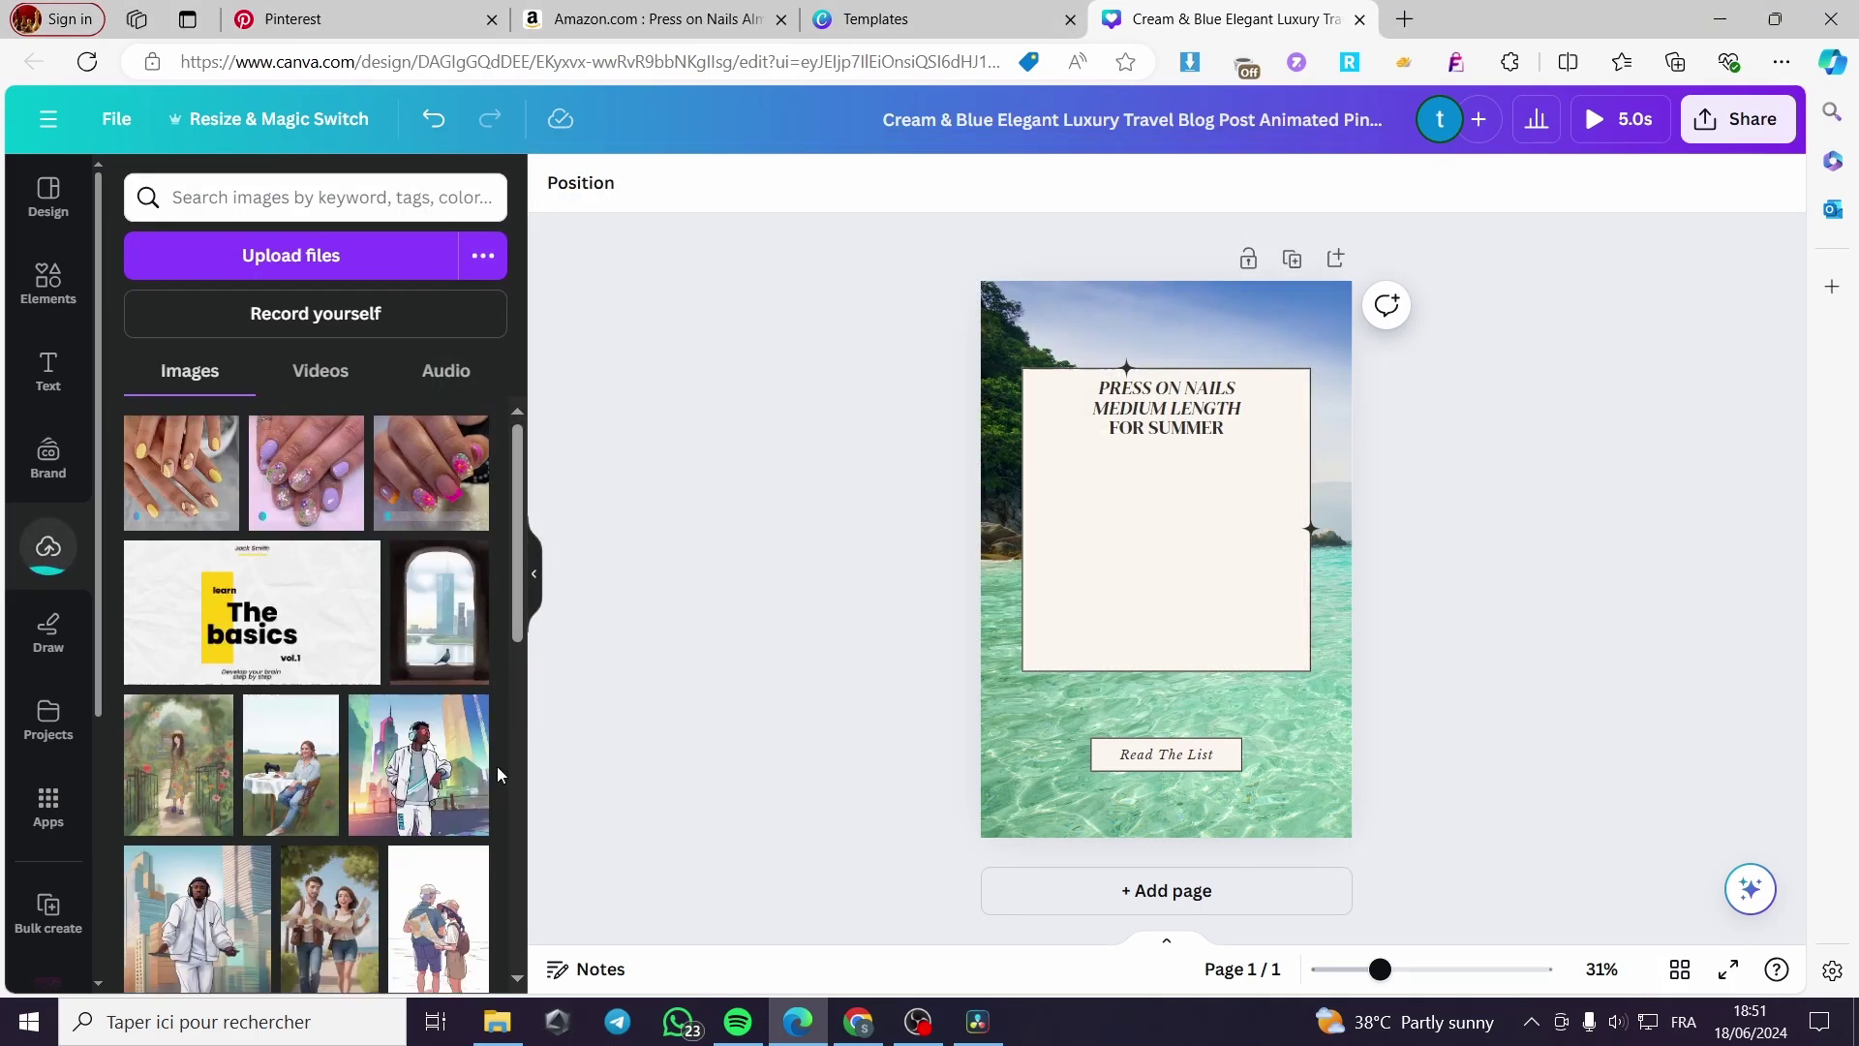
- Add the purple and yellow nail photos, shrunk into the top slots
{"action": "left_click", "coordinate": [445, 474]}
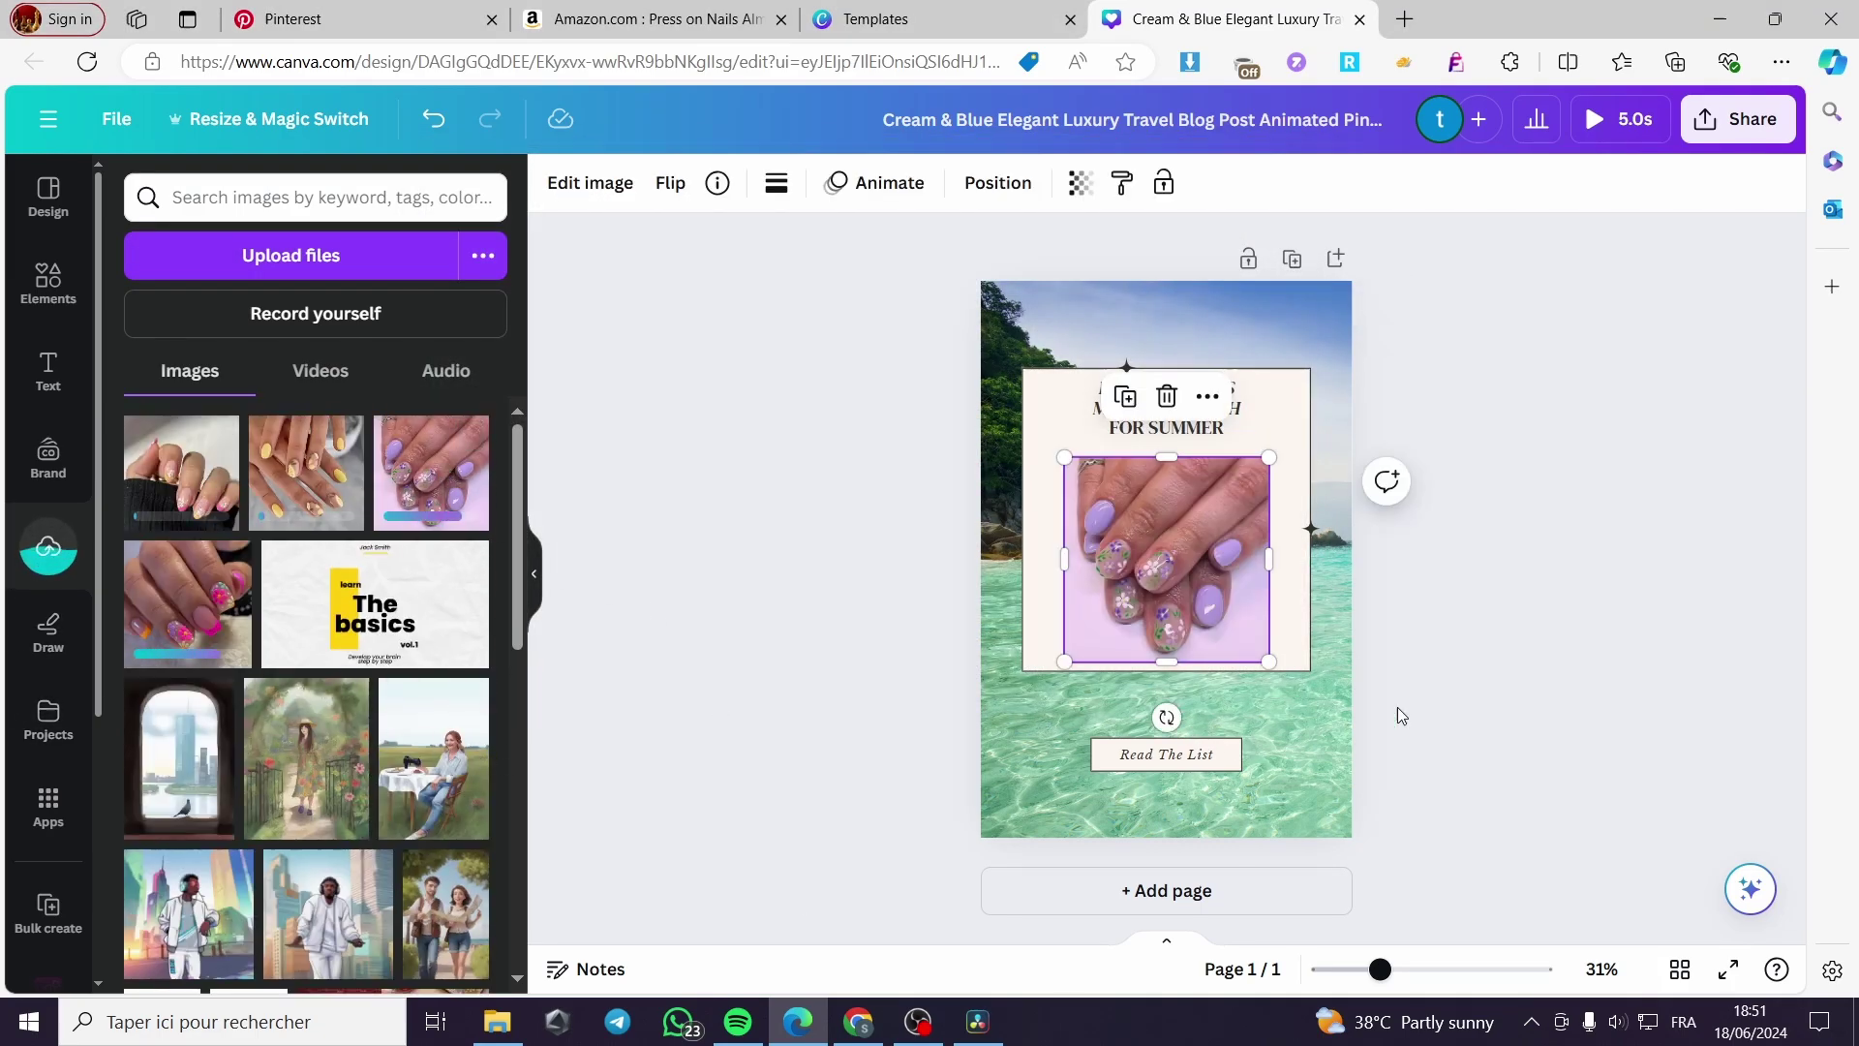
{"action": "left_click_drag", "start_coordinate": [1266, 664], "coordinate": [1099, 501]}
{"action": "left_click", "coordinate": [306, 473]}
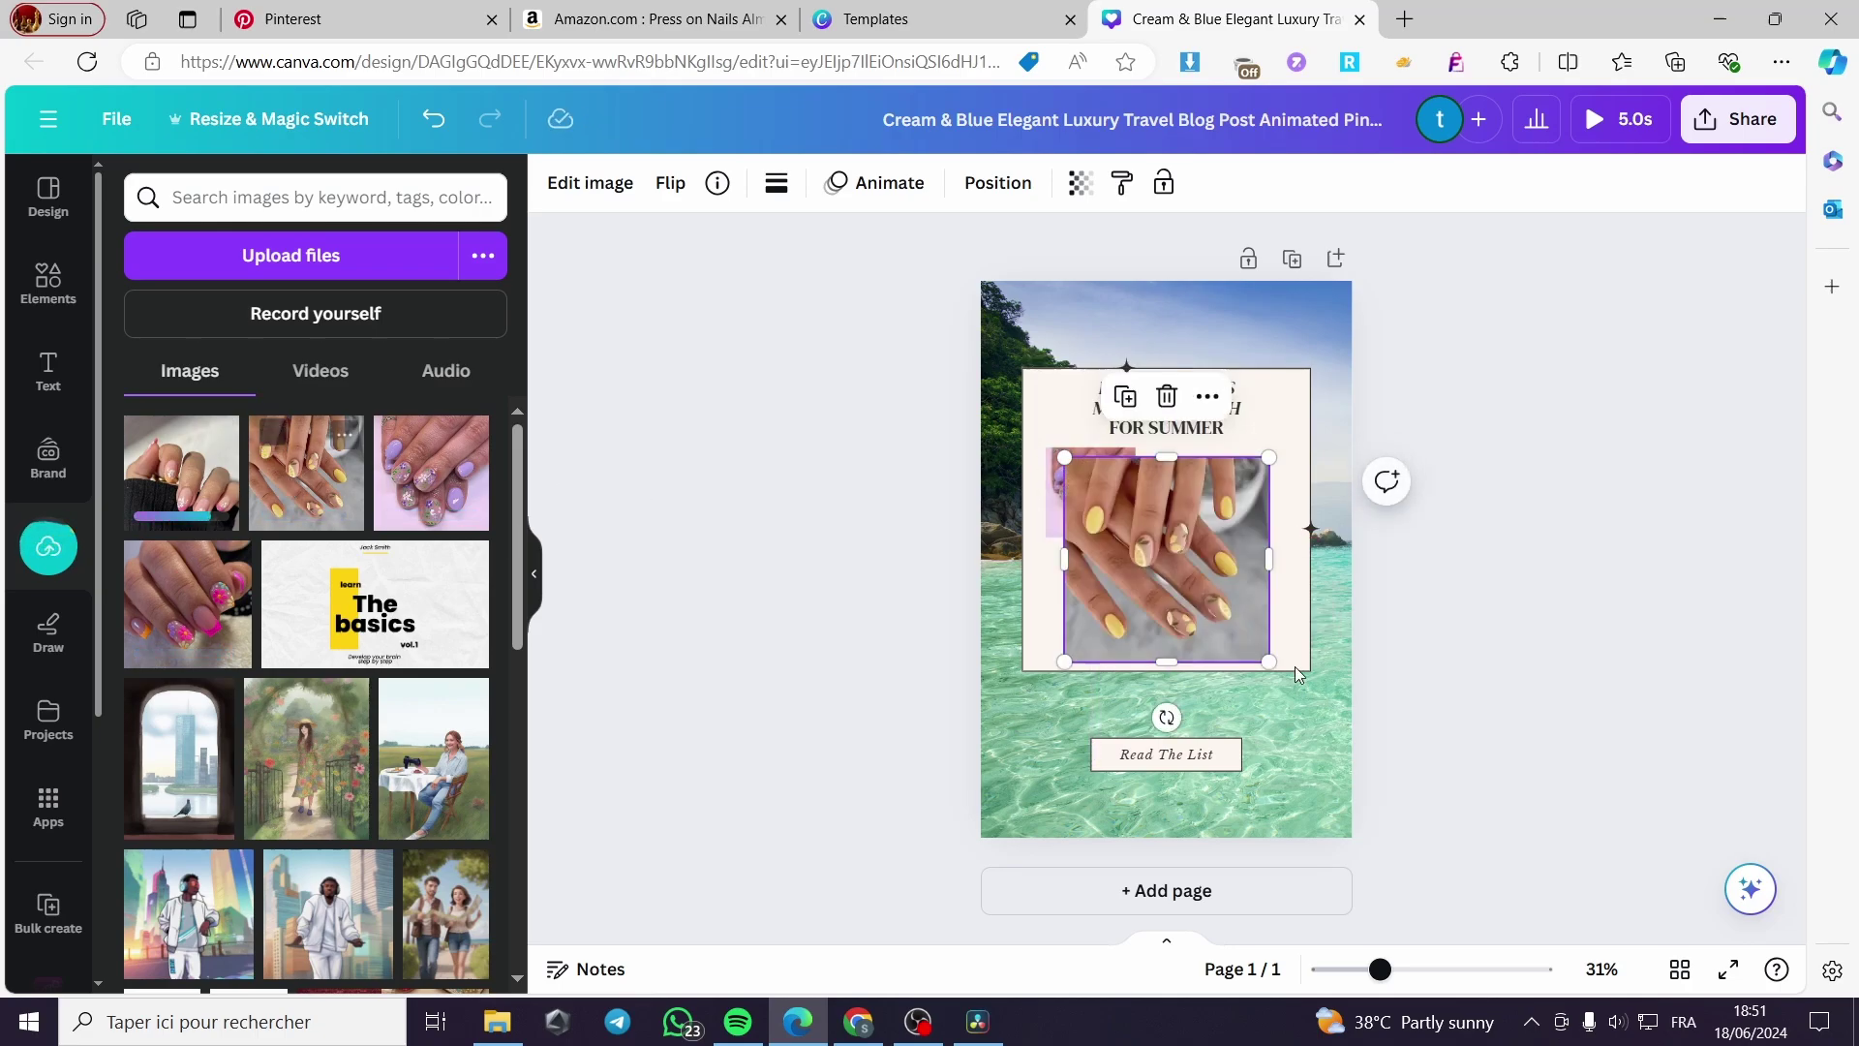
{"action": "left_click_drag", "start_coordinate": [1268, 664], "coordinate": [1115, 501]}
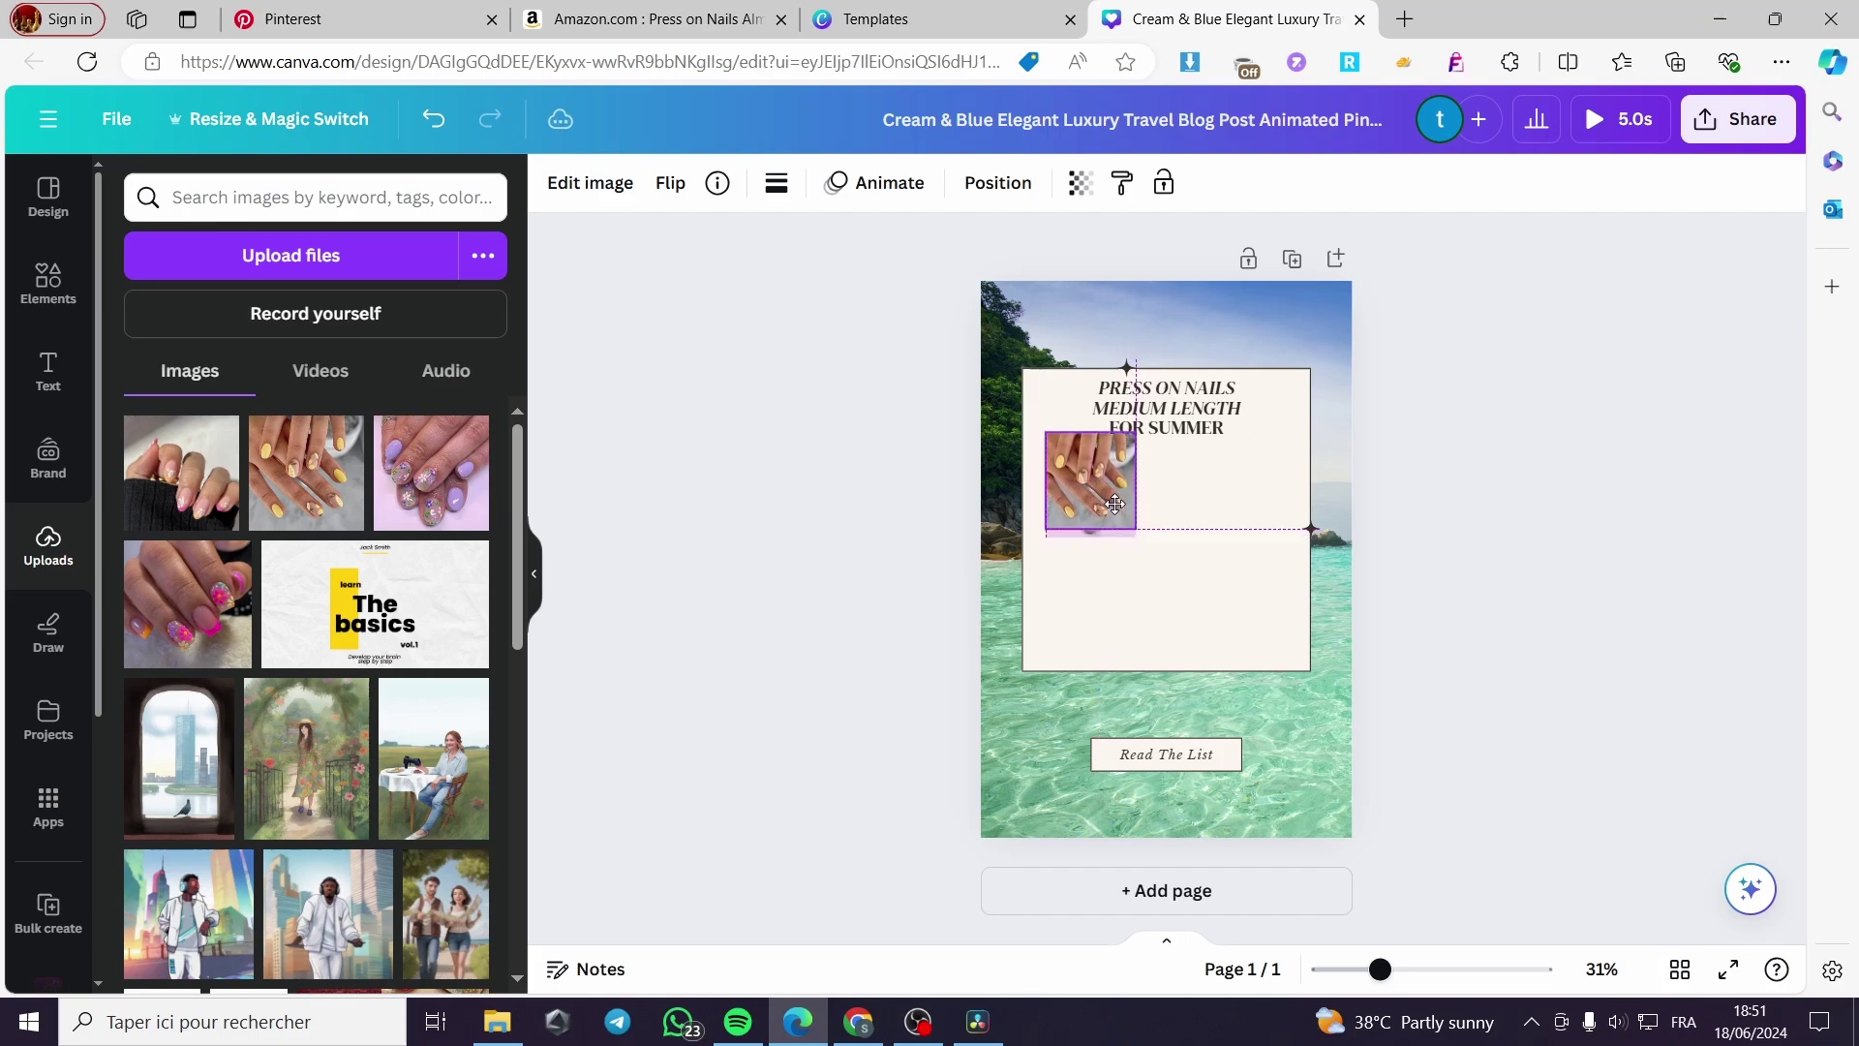
{"action": "left_click_drag", "start_coordinate": [1087, 448], "coordinate": [1246, 512]}
{"action": "left_click", "coordinate": [1489, 578]}
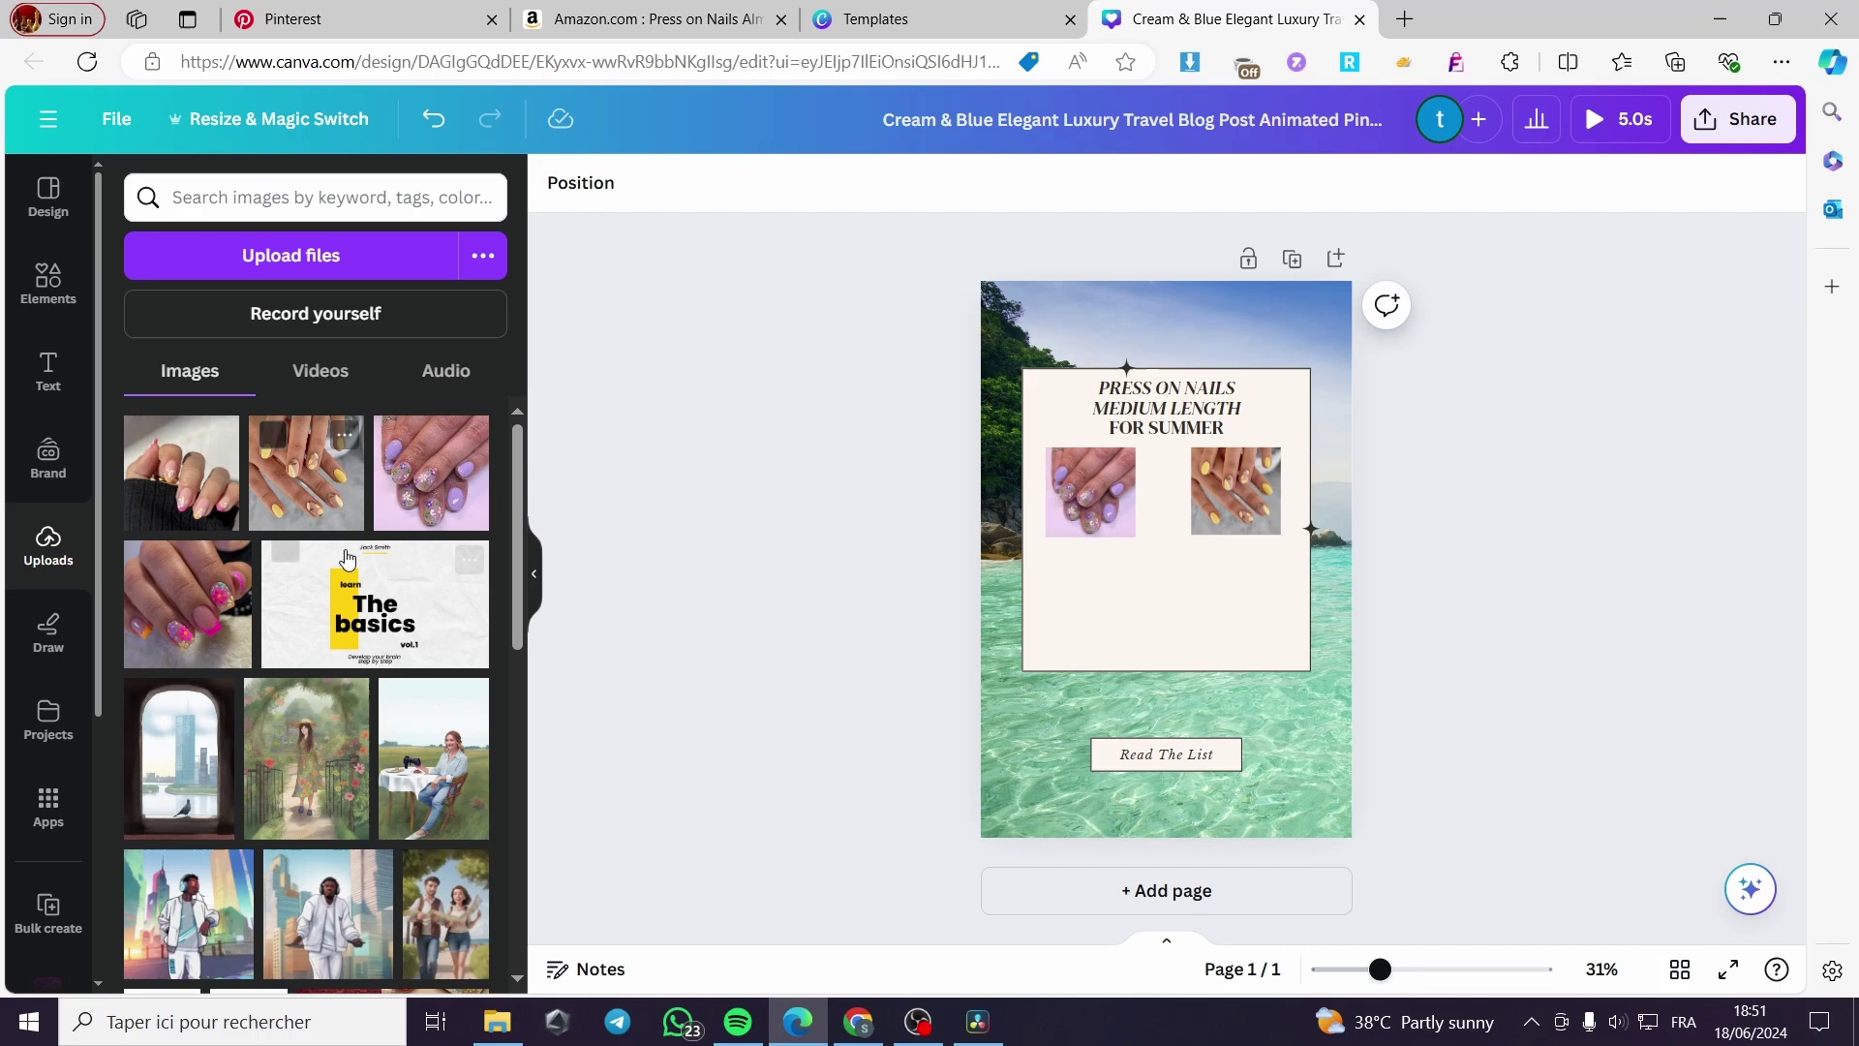
- Add the pink nail photo and another, sized into the lower-left and lower-right slots
{"action": "left_click", "coordinate": [181, 473]}
{"action": "left_click_drag", "start_coordinate": [1297, 694], "coordinate": [1098, 604]}
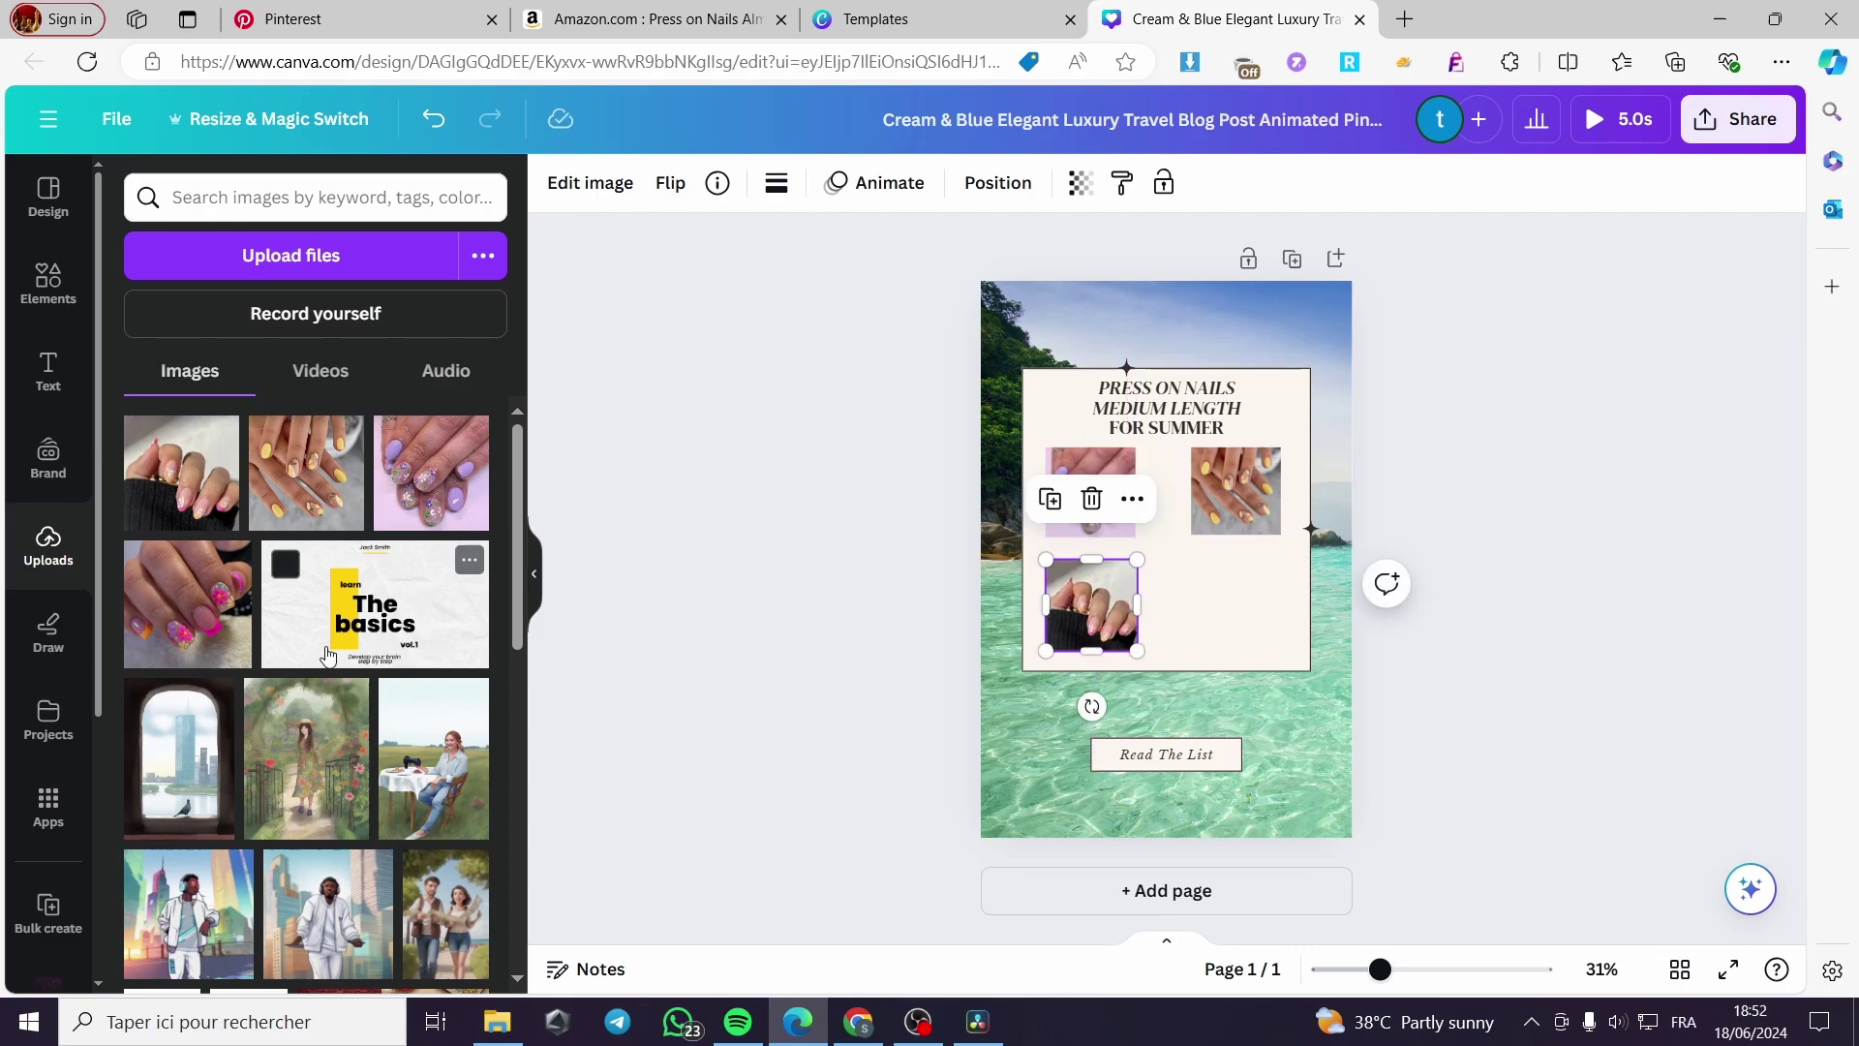
{"action": "left_click", "coordinate": [167, 636]}
{"action": "left_click_drag", "start_coordinate": [1296, 686], "coordinate": [1137, 531]}
{"action": "mouse_move", "coordinate": [1097, 472]}
{"action": "left_mouse_down"}
{"action": "mouse_move", "coordinate": [1110, 600]}
{"action": "mouse_move", "coordinate": [1097, 508]}
{"action": "left_mouse_up"}
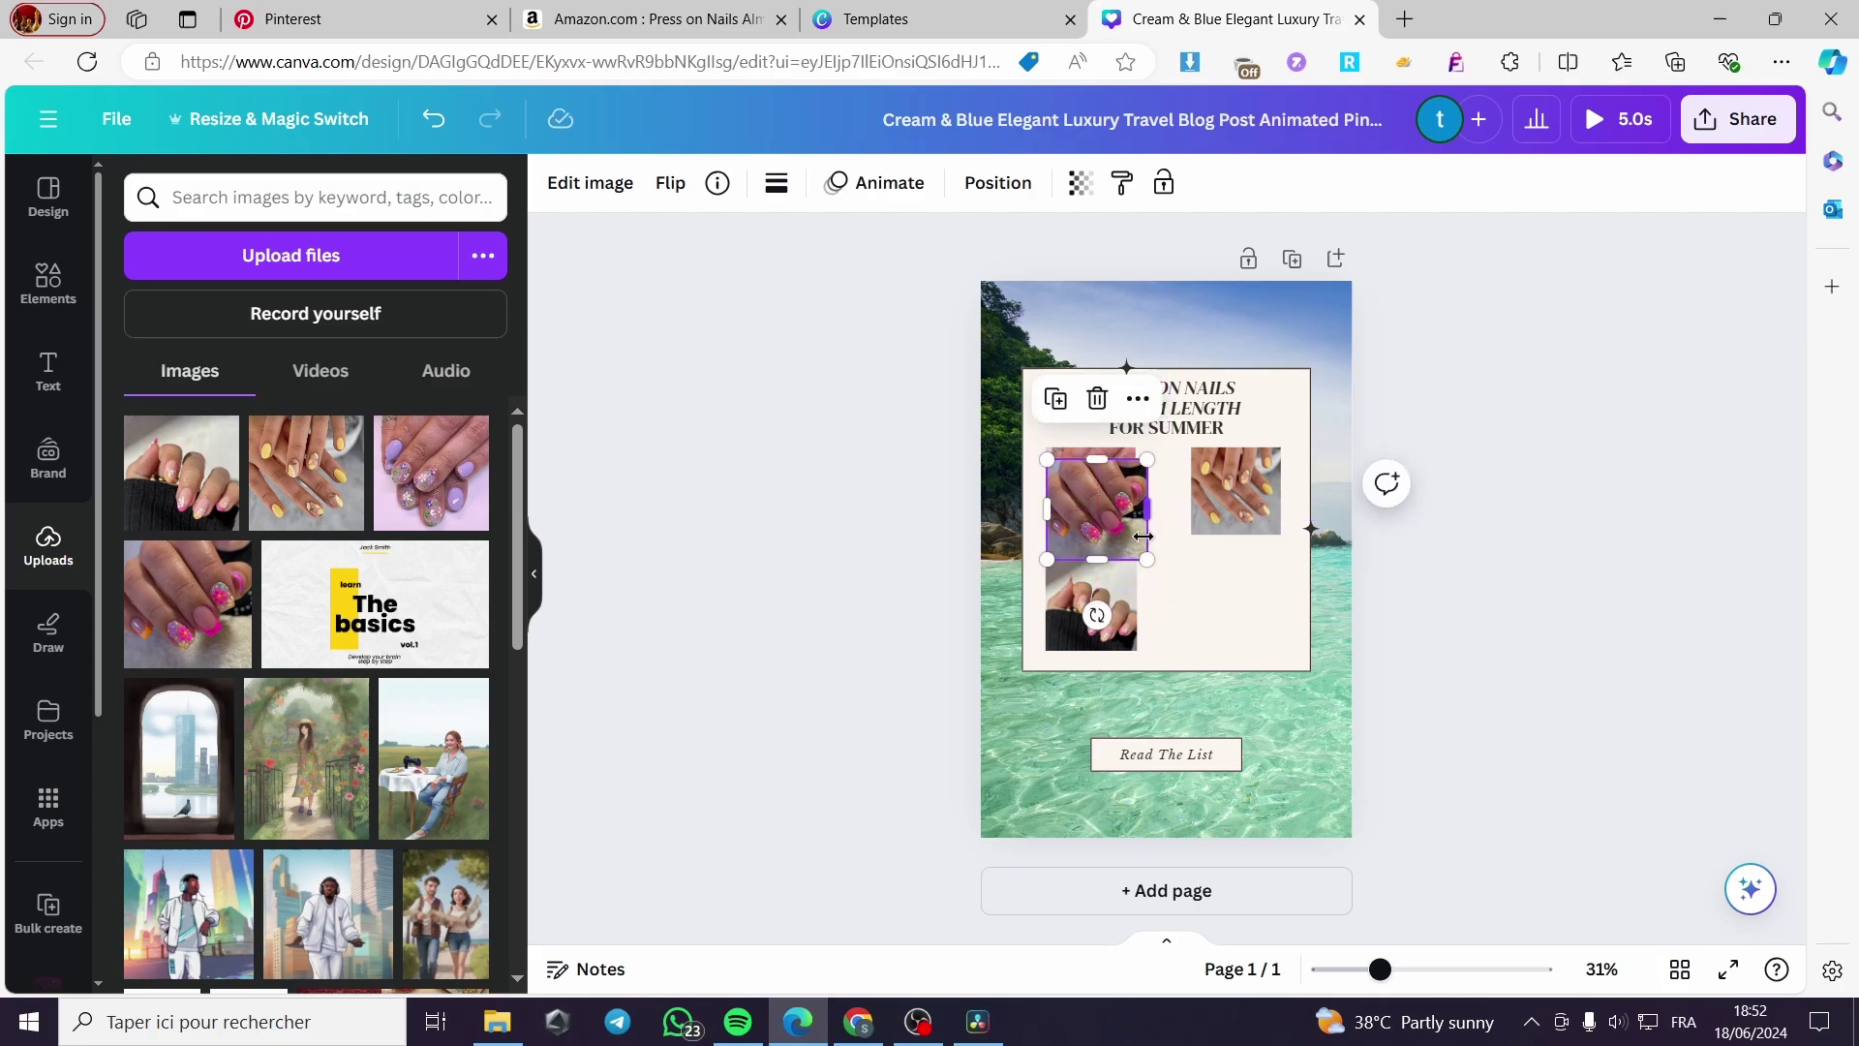
{"action": "left_click_drag", "start_coordinate": [1145, 567], "coordinate": [1249, 627]}
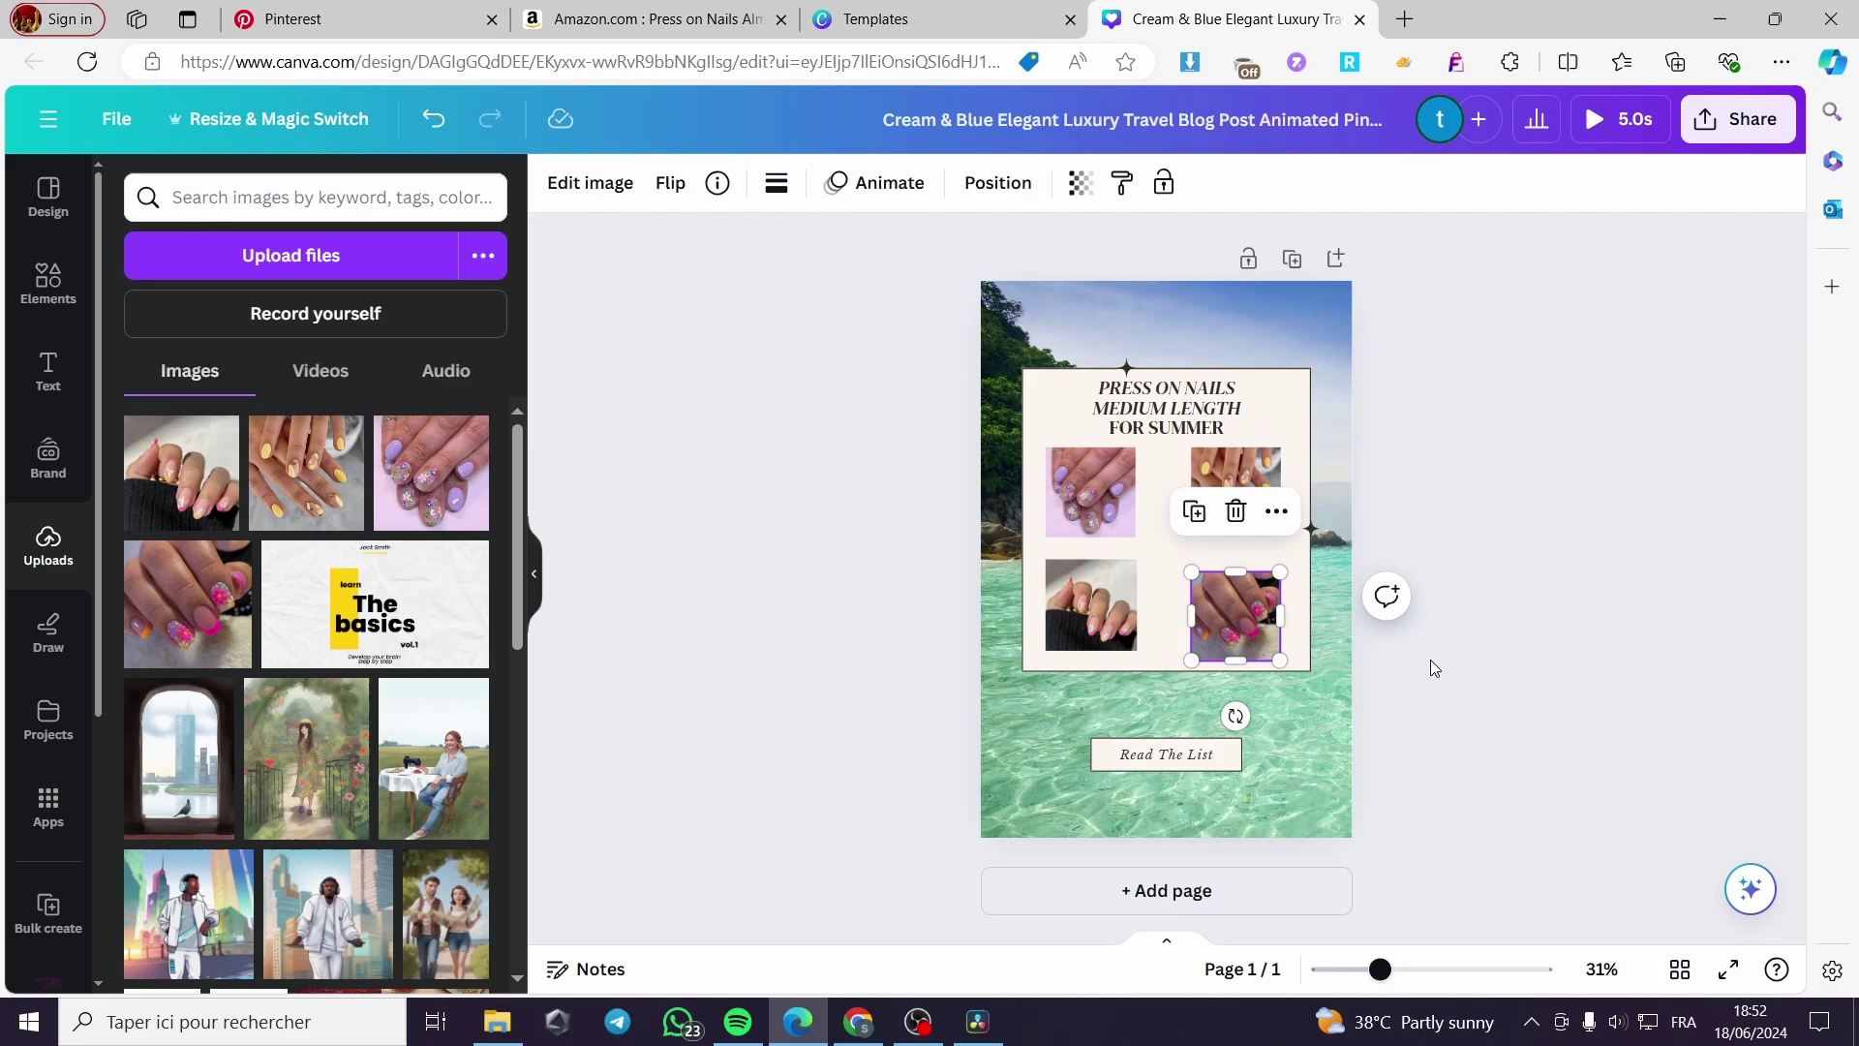
- Add a shrunken ORDER NOW badge from the 'buy now' element search at the grid's centre
{"action": "left_click", "coordinate": [1432, 664]}
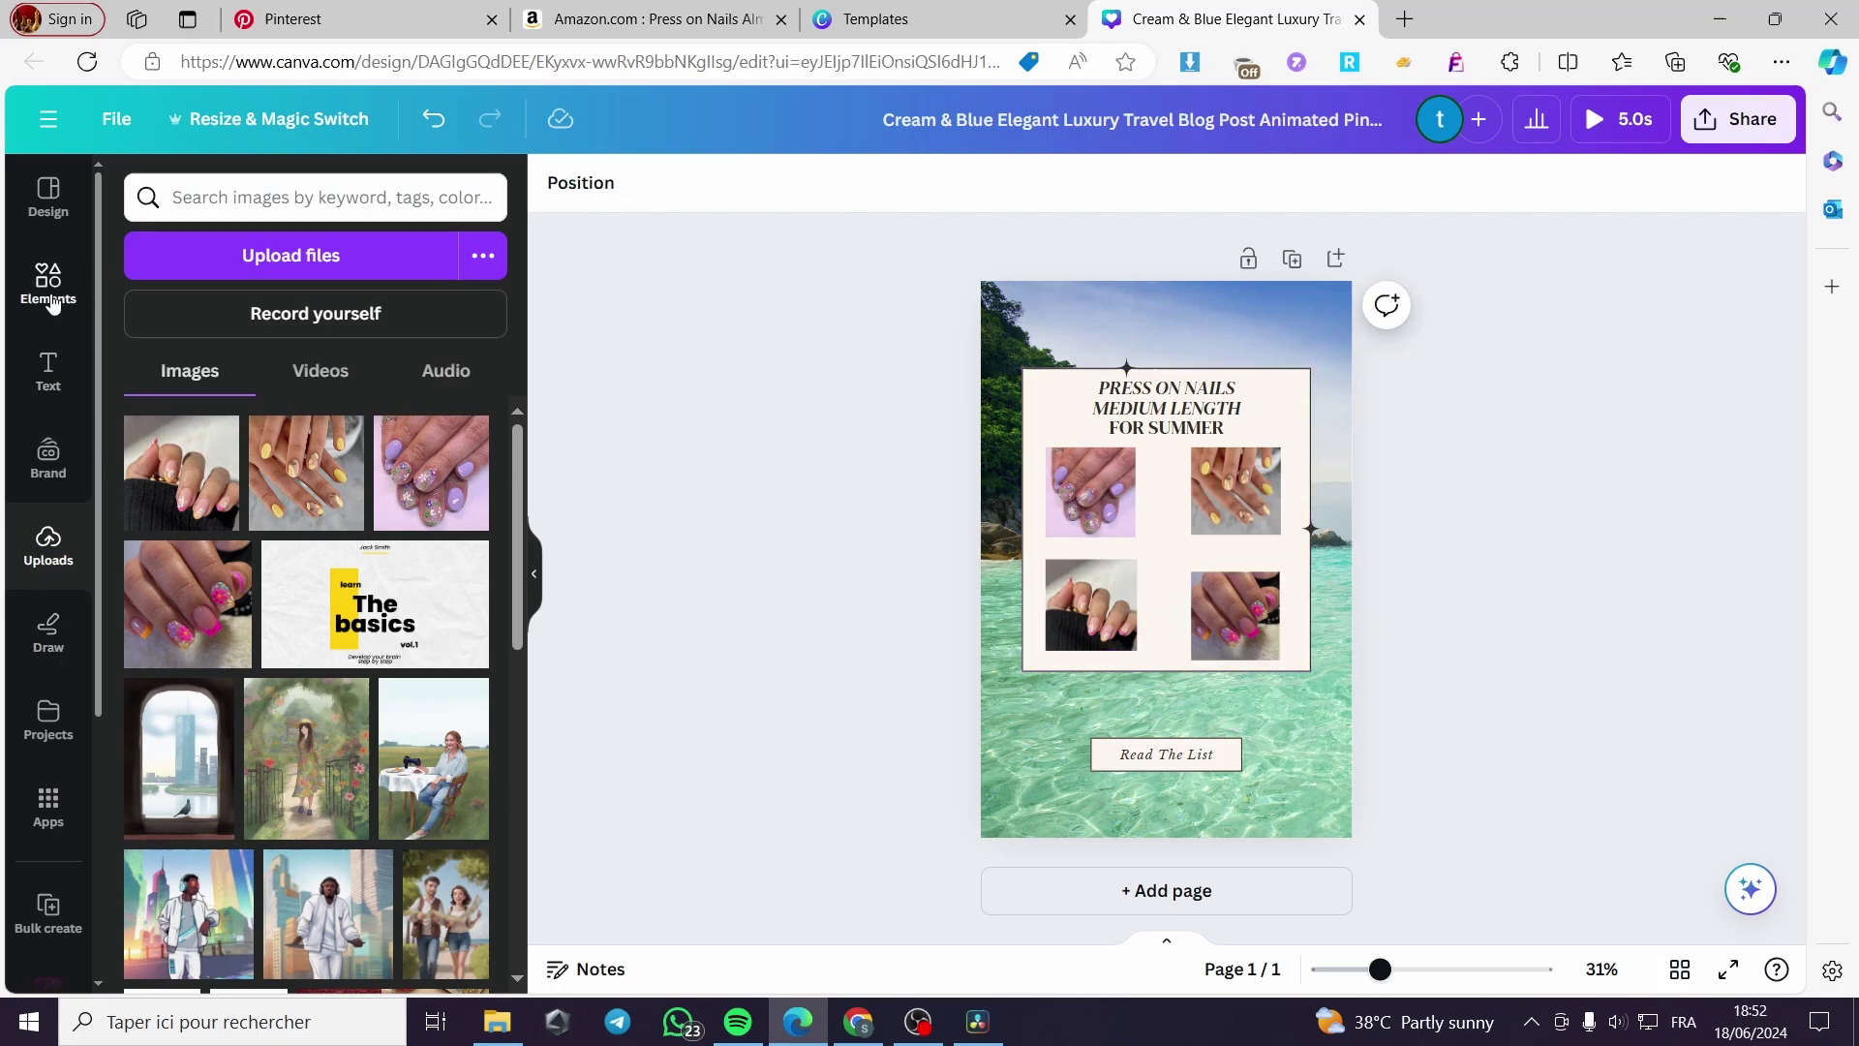
{"action": "left_click", "coordinate": [49, 283]}
{"action": "left_click", "coordinate": [345, 206]}
{"action": "type", "text": "buy b"}
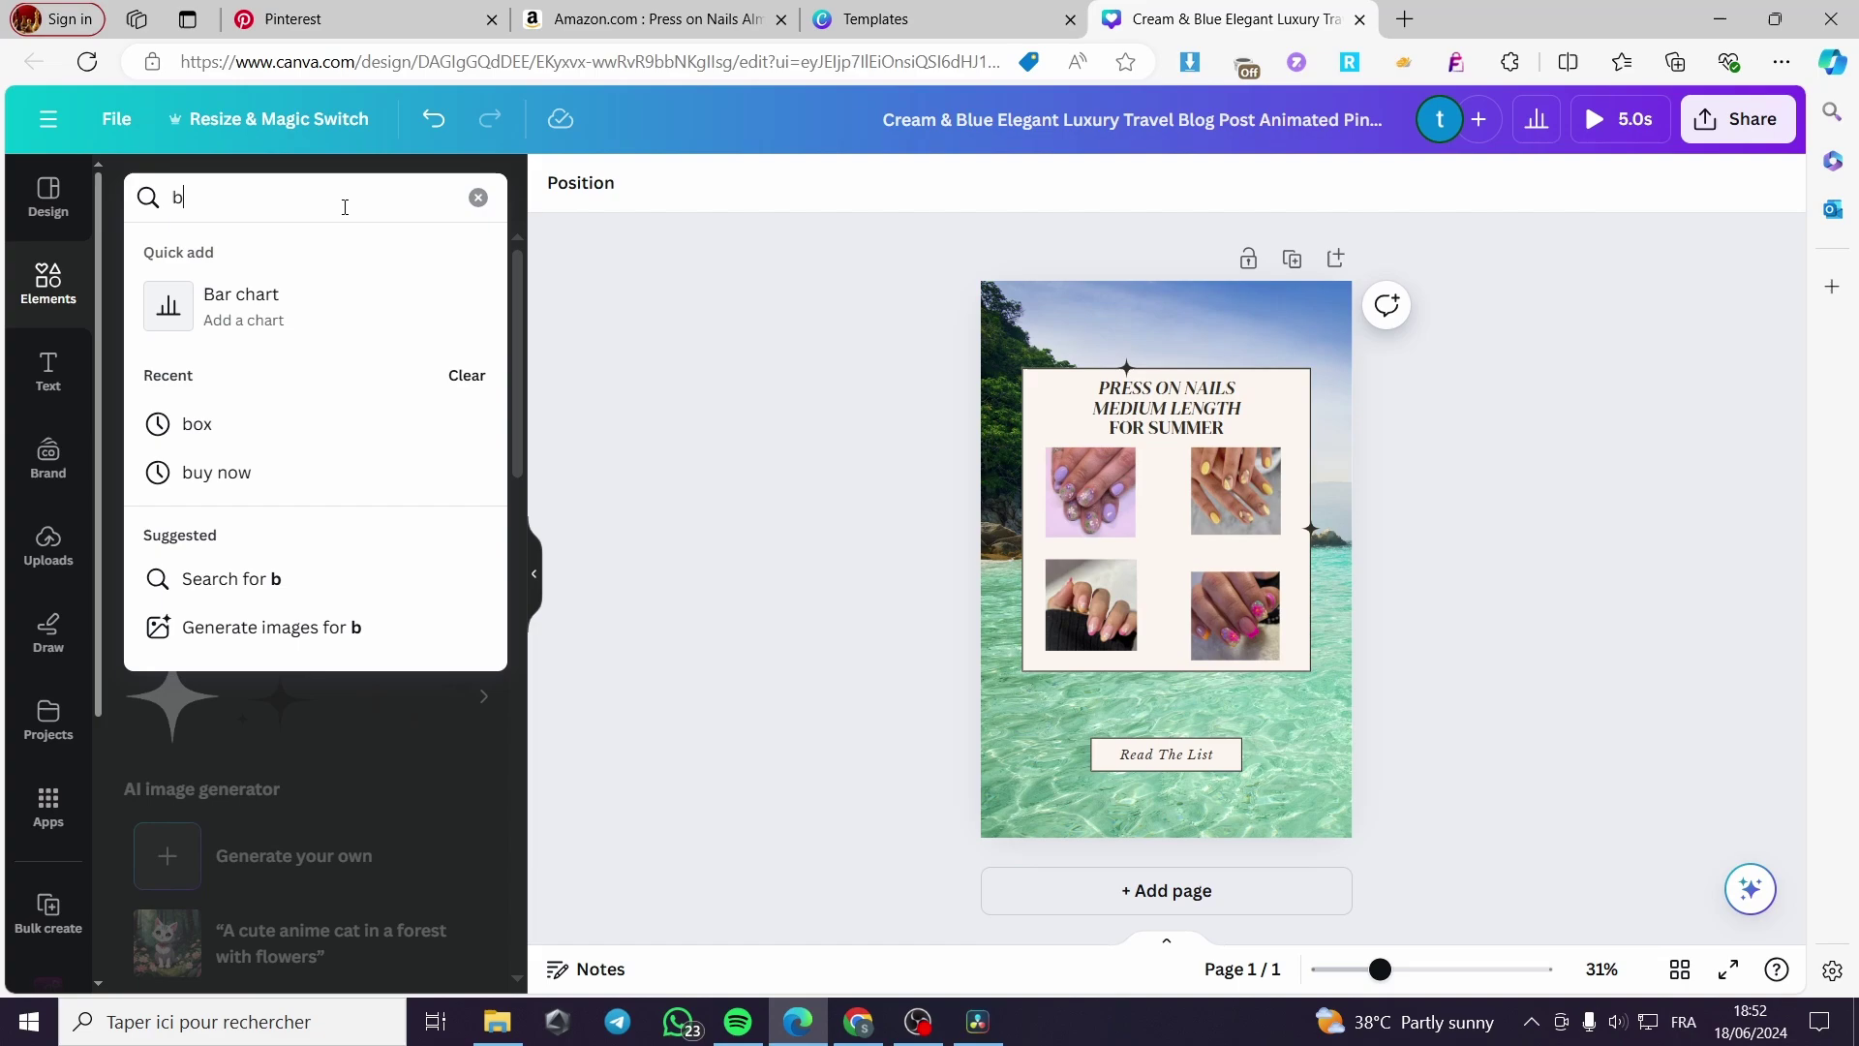
{"action": "key", "text": "BackSpace"}
{"action": "key", "text": "BackSpace"}
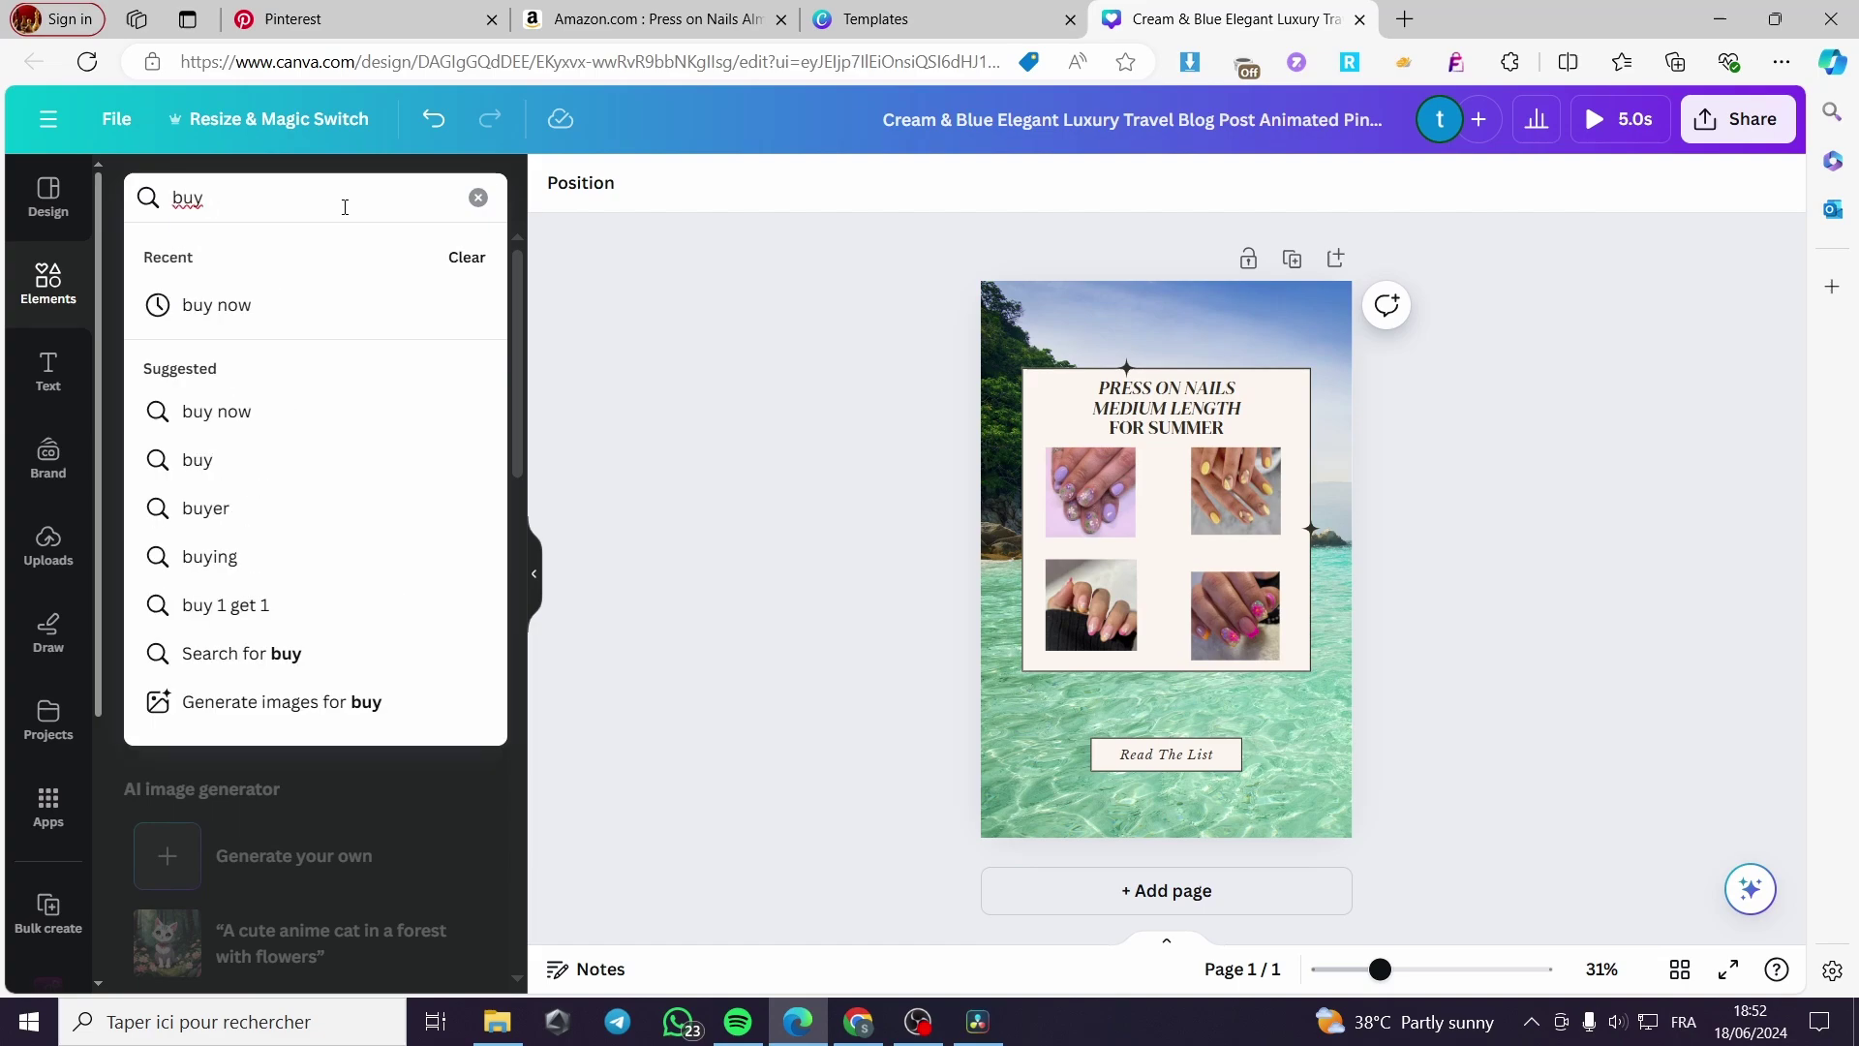
{"action": "left_click", "coordinate": [250, 308]}
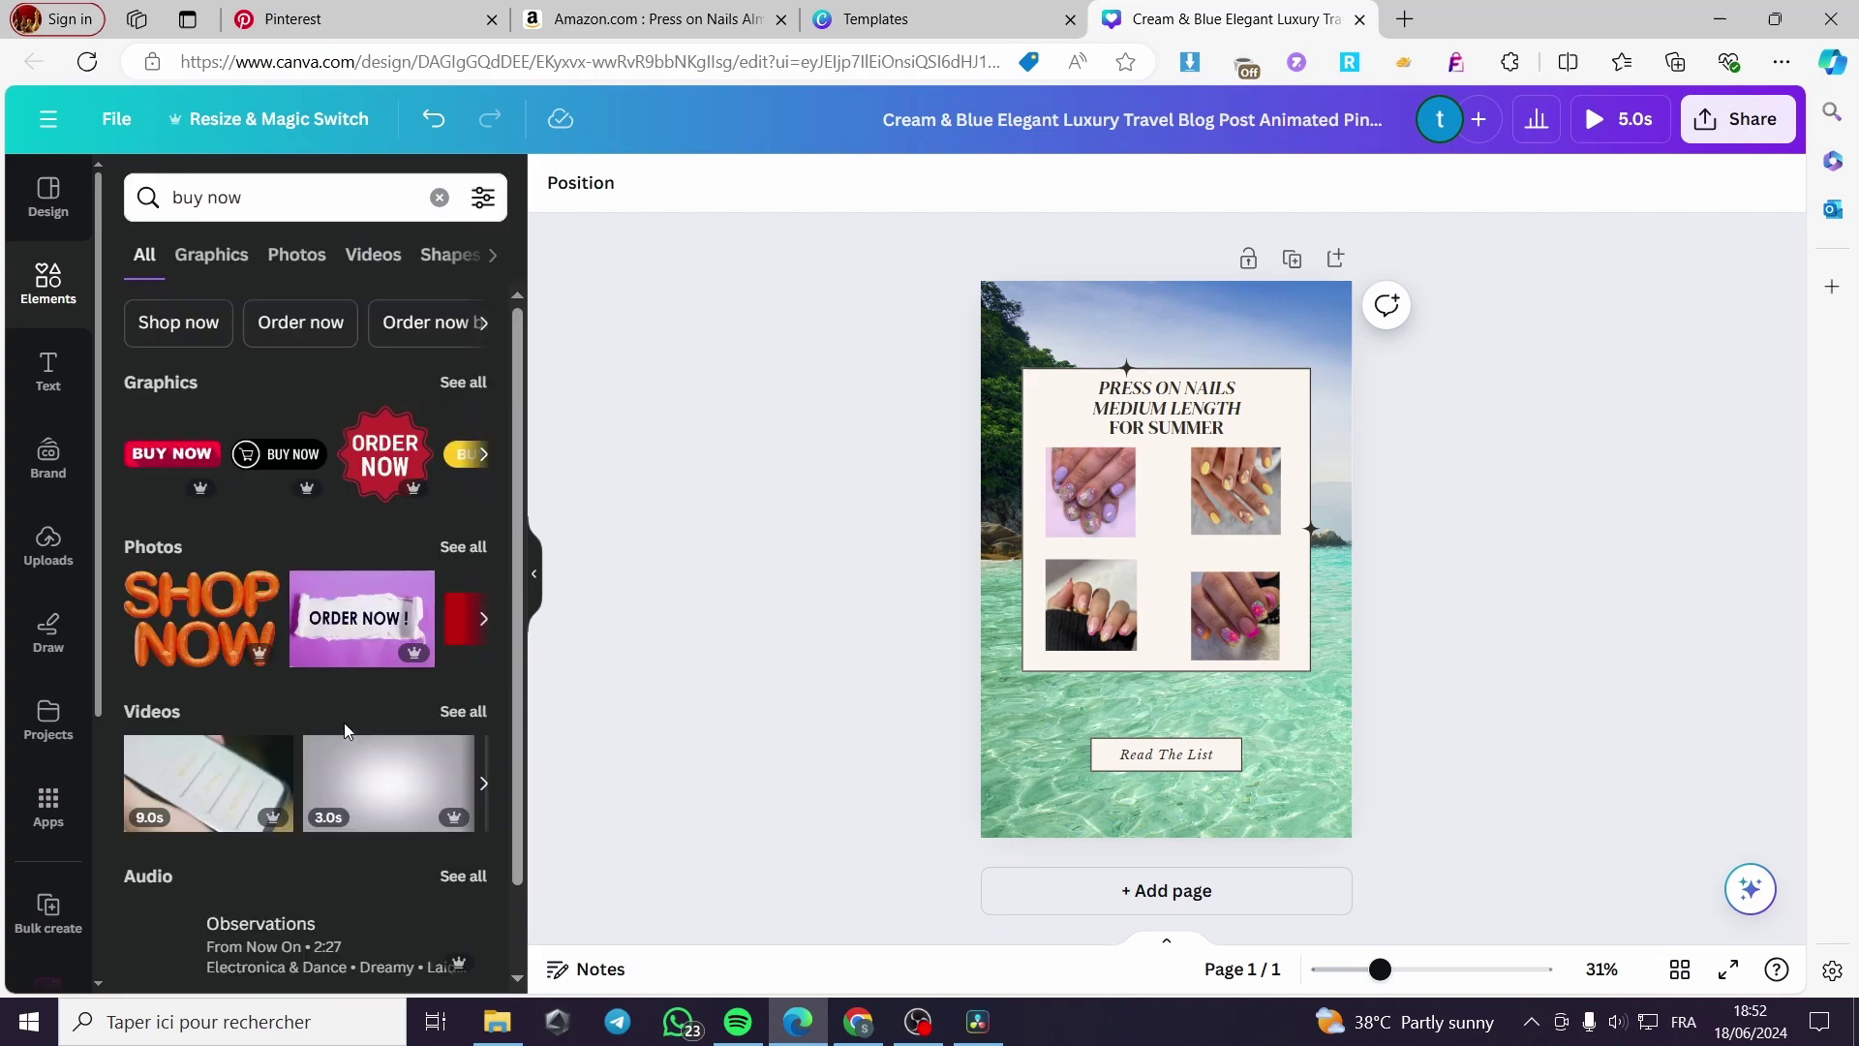
{"action": "left_click", "coordinate": [388, 470]}
{"action": "left_click_drag", "start_coordinate": [1240, 633], "coordinate": [1164, 548]}
{"action": "left_click", "coordinate": [1407, 631]}
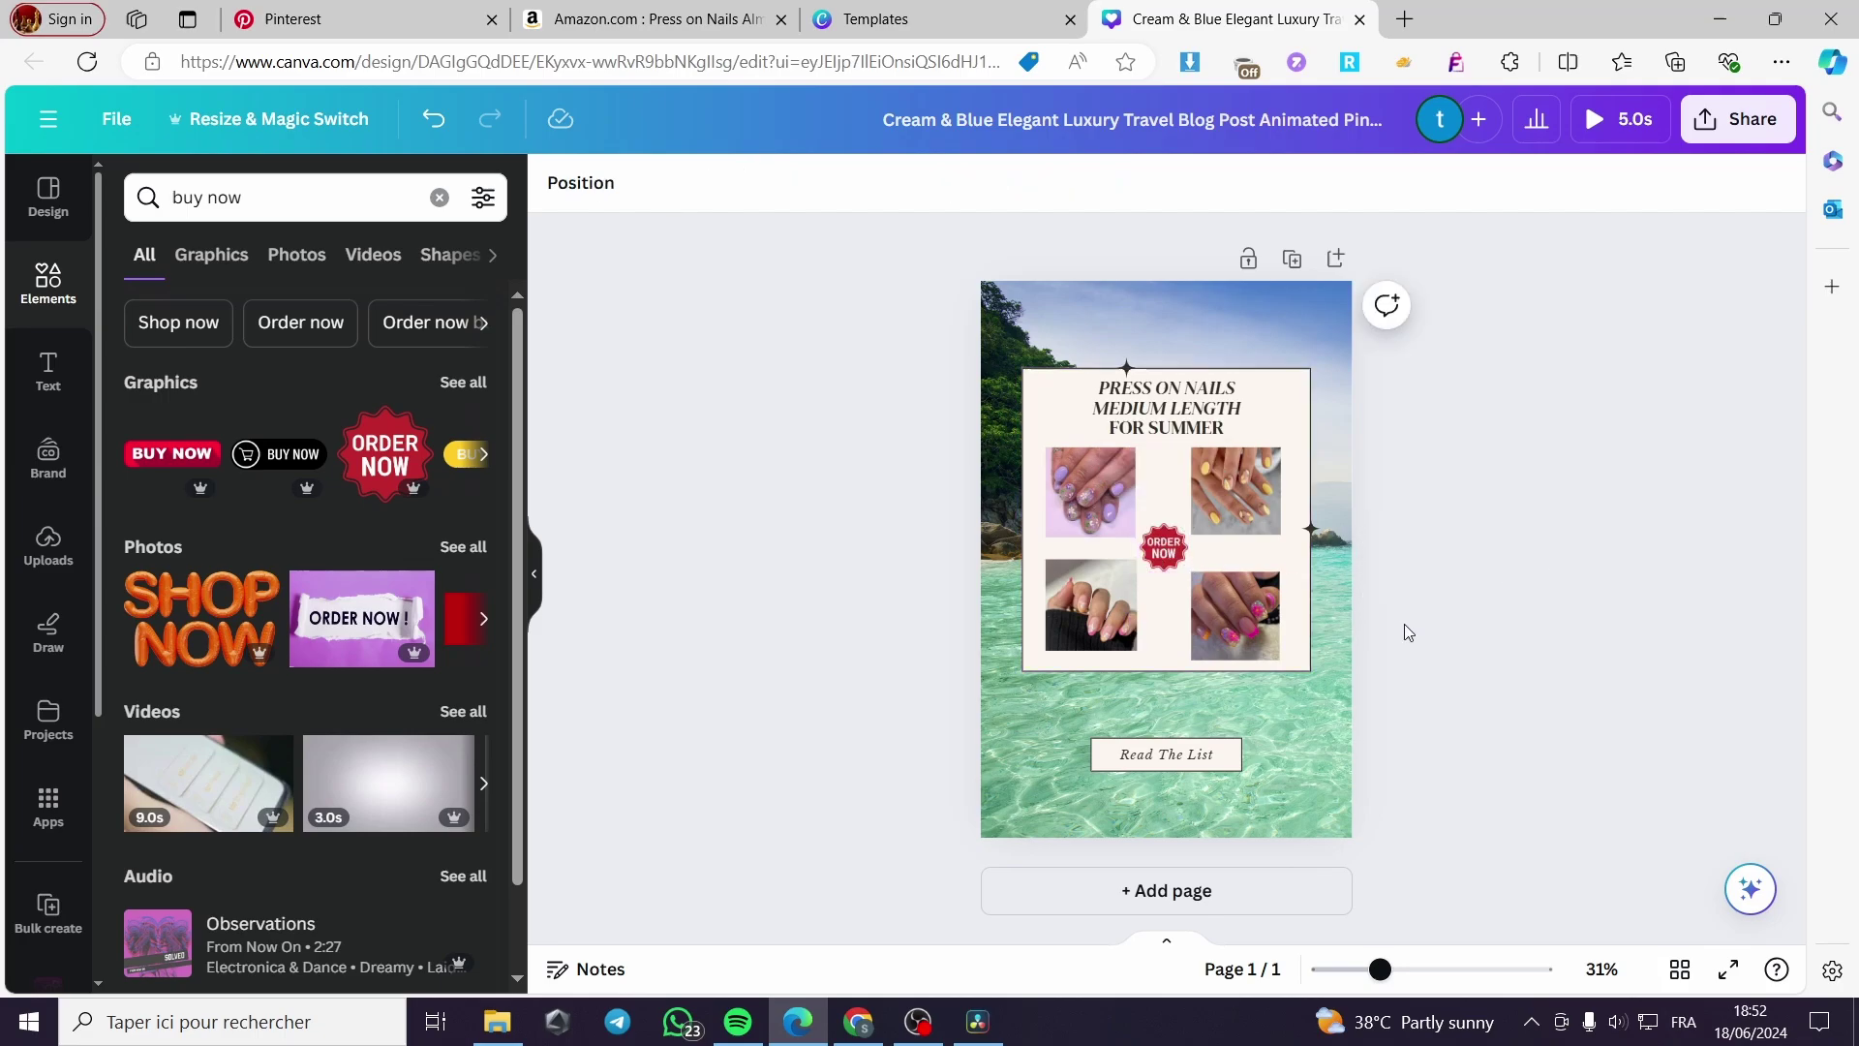
- Change the Read The List button text to 'Link in post'
{"action": "double_click", "coordinate": [1173, 758]}
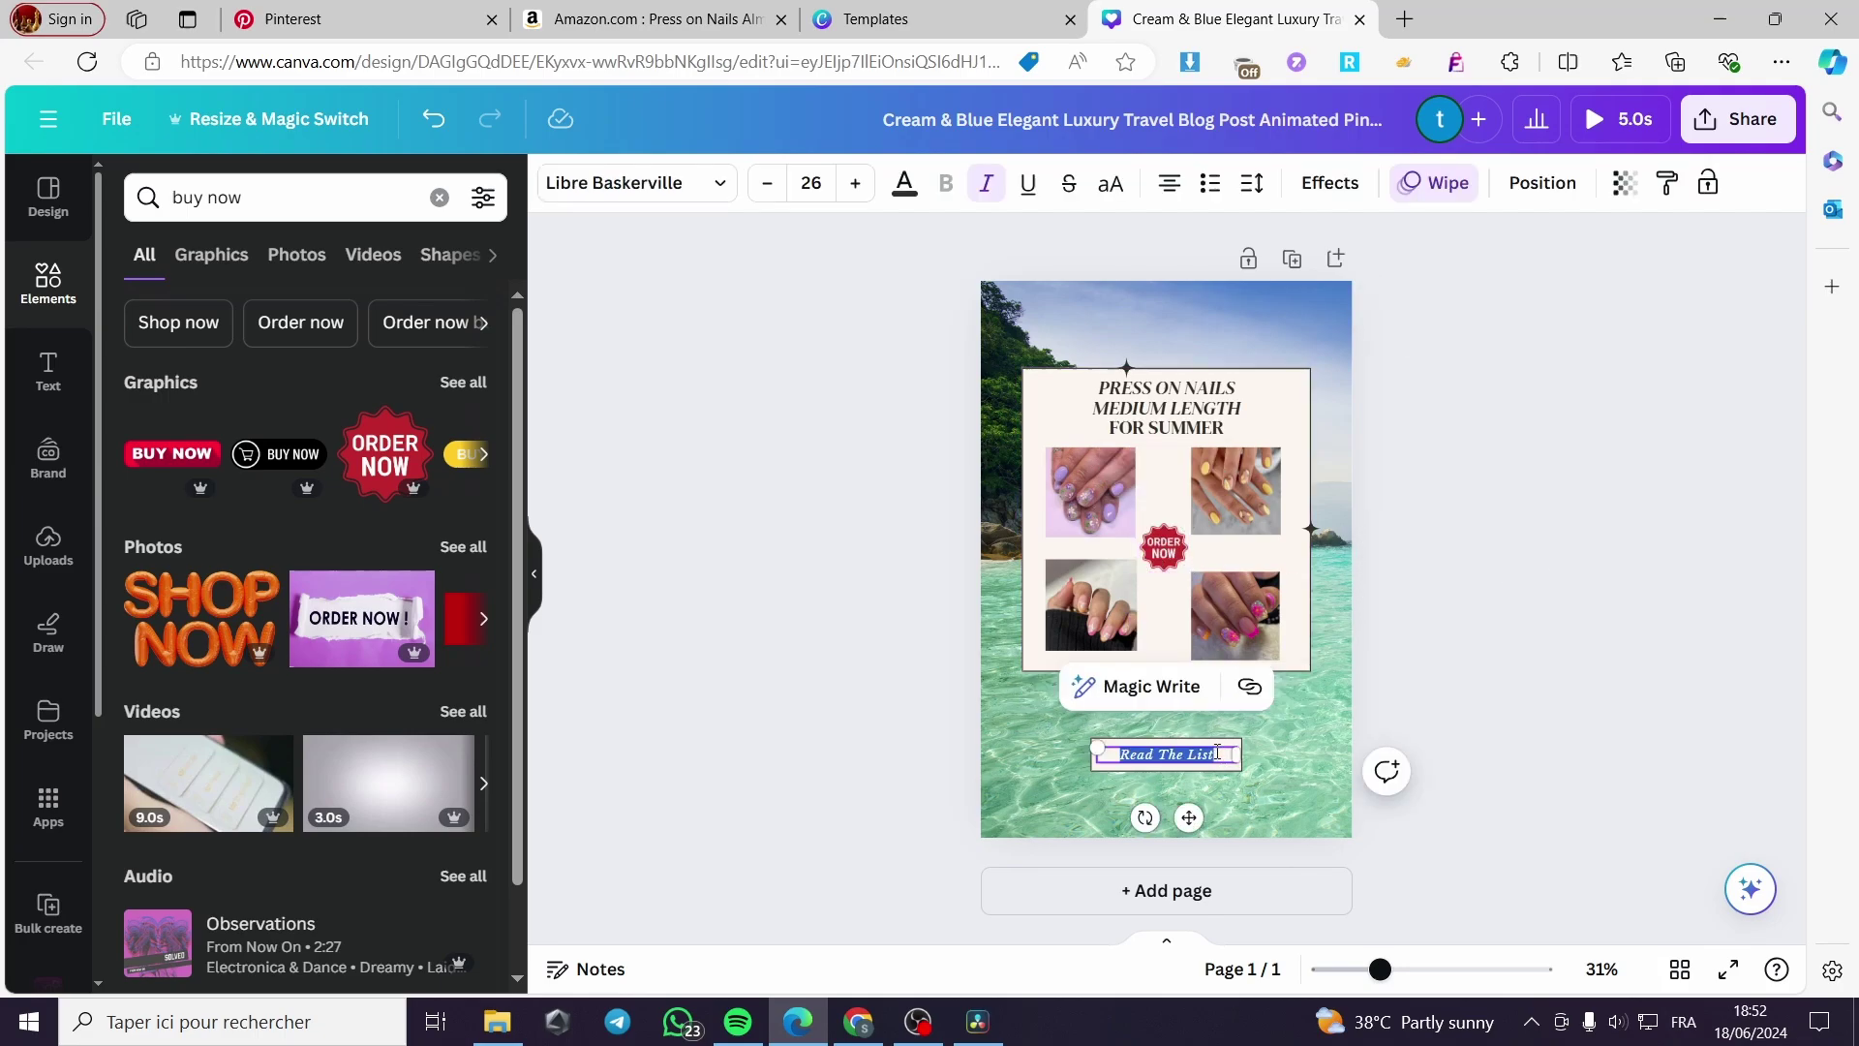
{"action": "type", "text": "Link in post"}
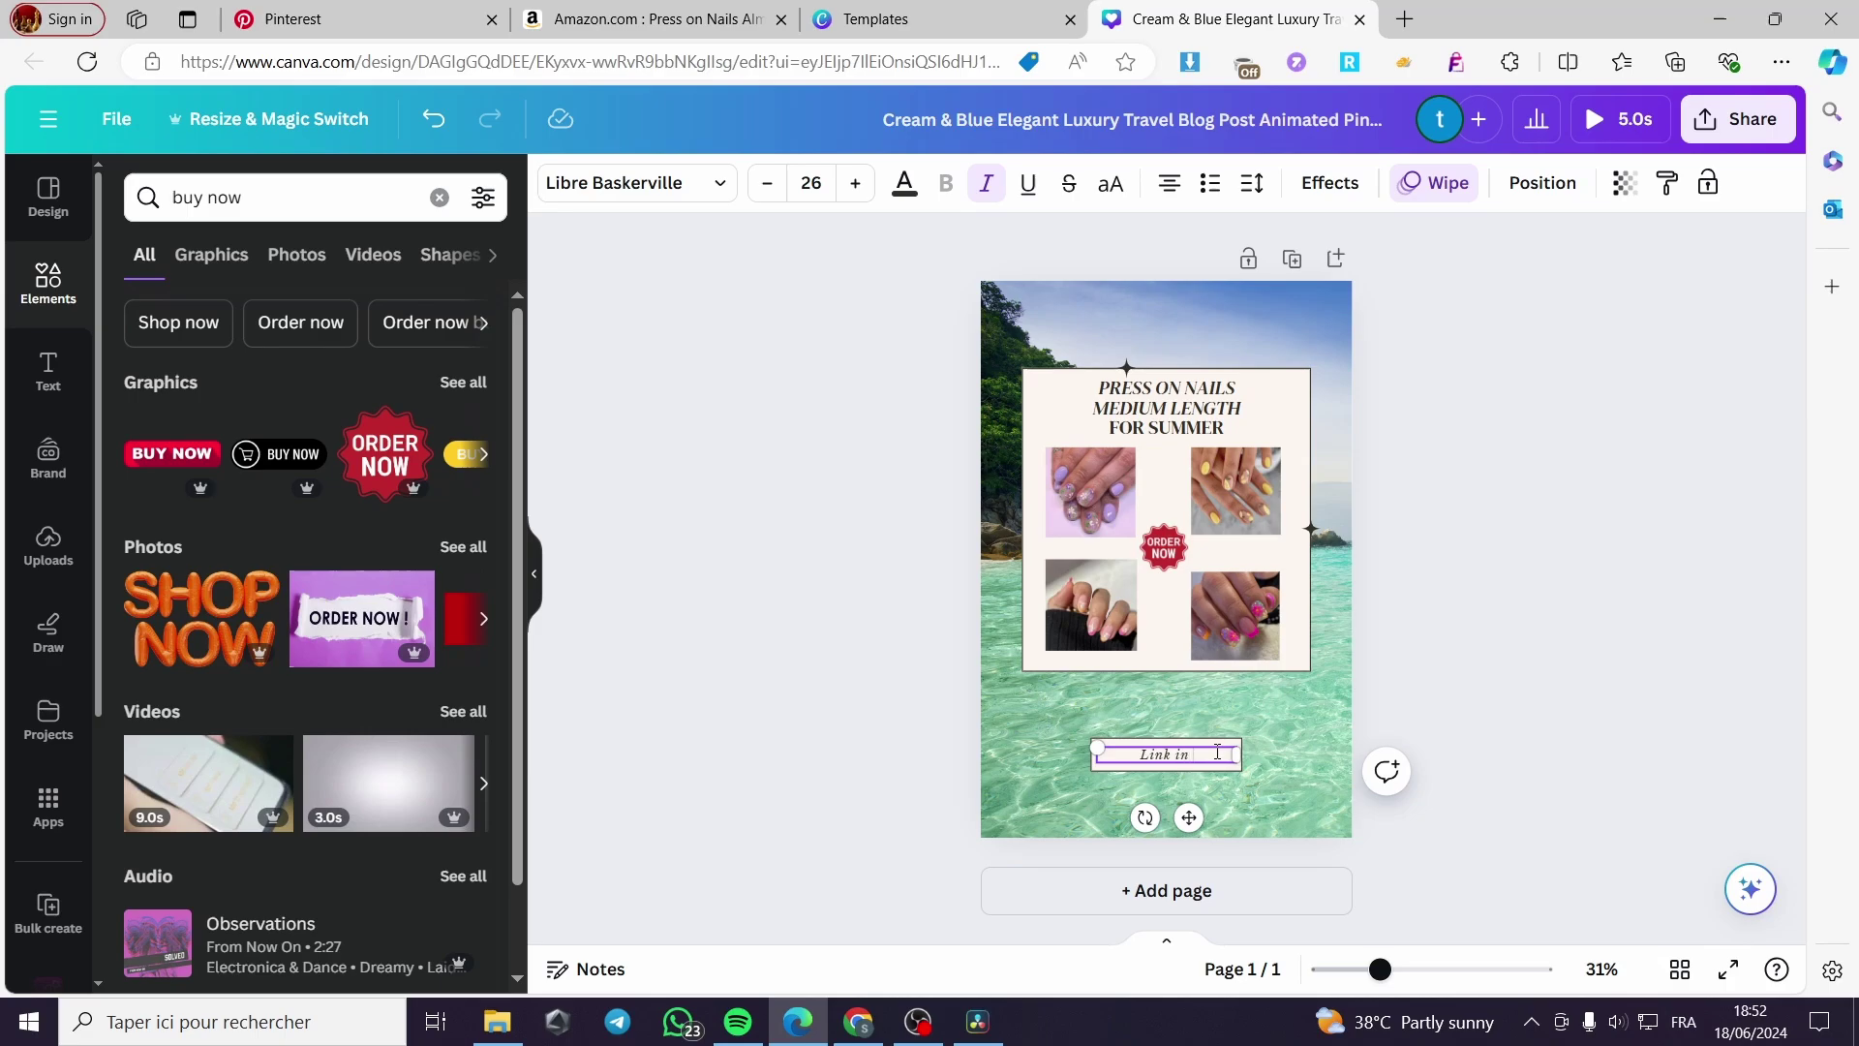
{"action": "left_click", "coordinate": [1372, 746]}
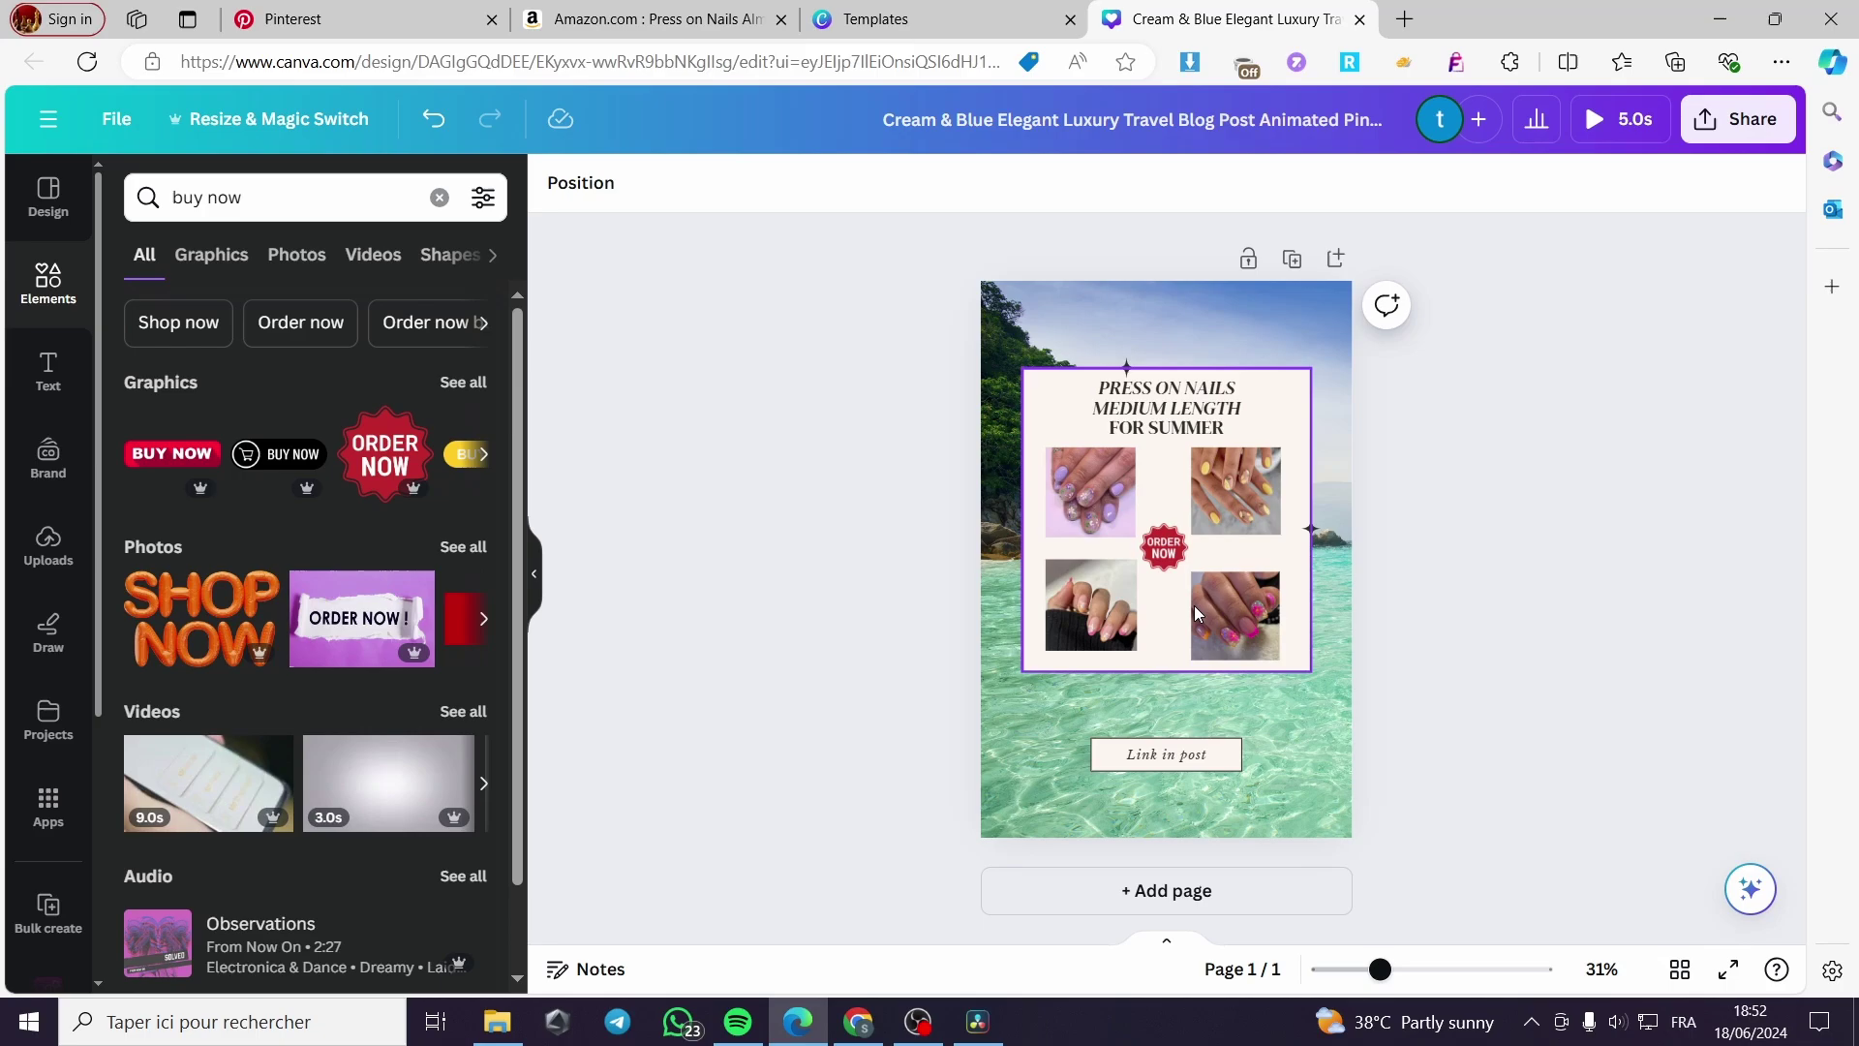
- Download the Canva pin design as a PNG instead of an MP4 video
{"action": "left_click", "coordinate": [1750, 138]}
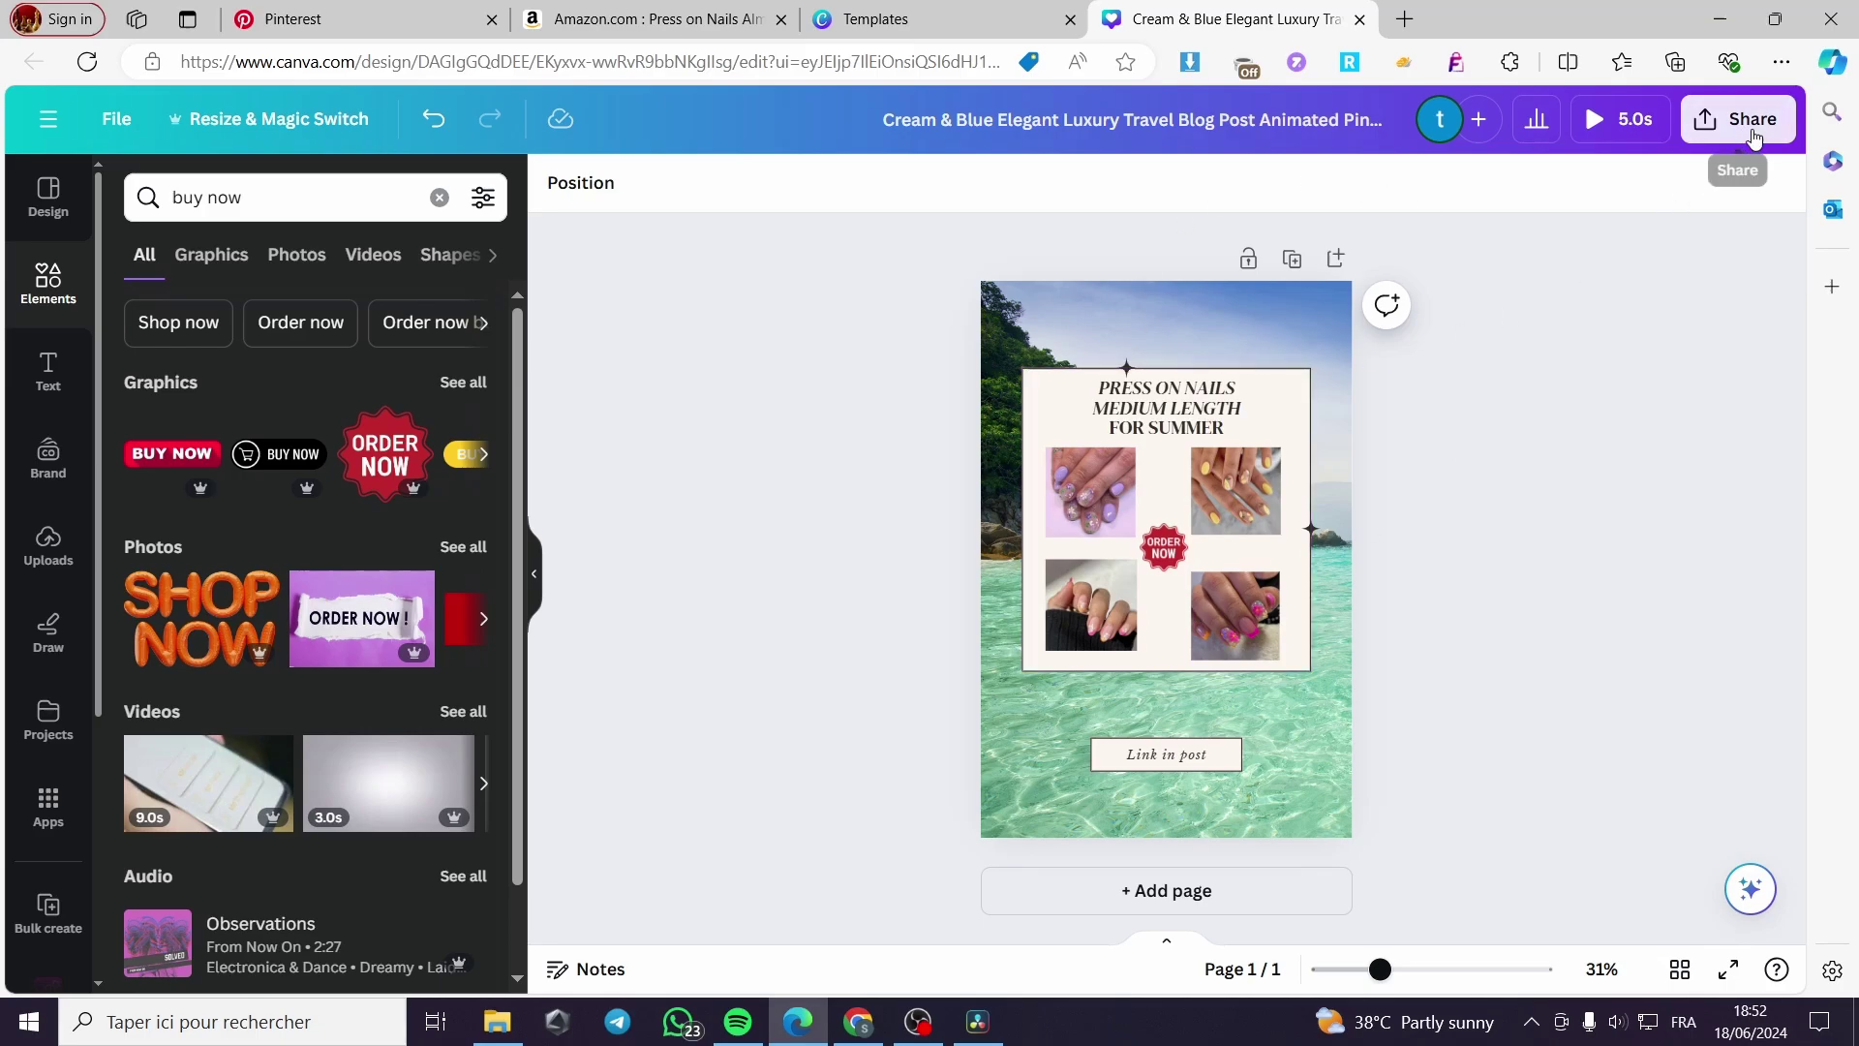
{"action": "left_click", "coordinate": [1607, 738]}
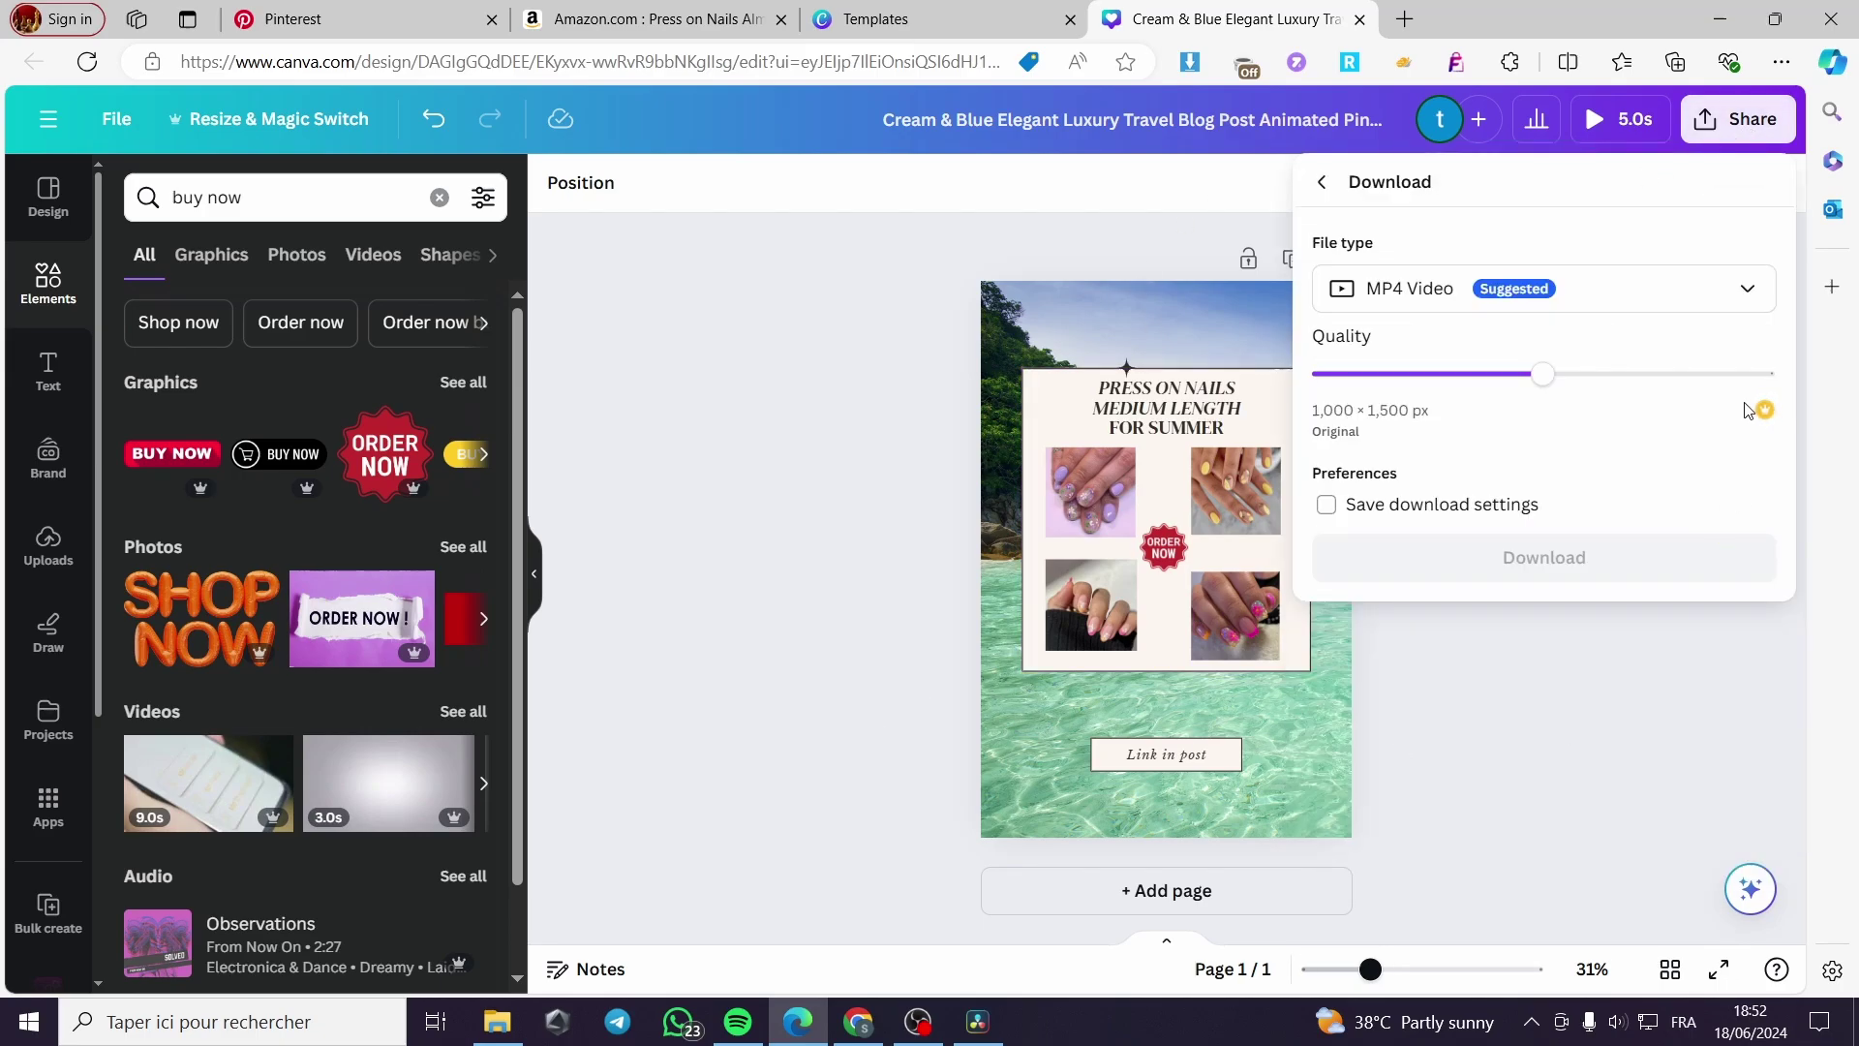
{"action": "left_click", "coordinate": [1605, 295]}
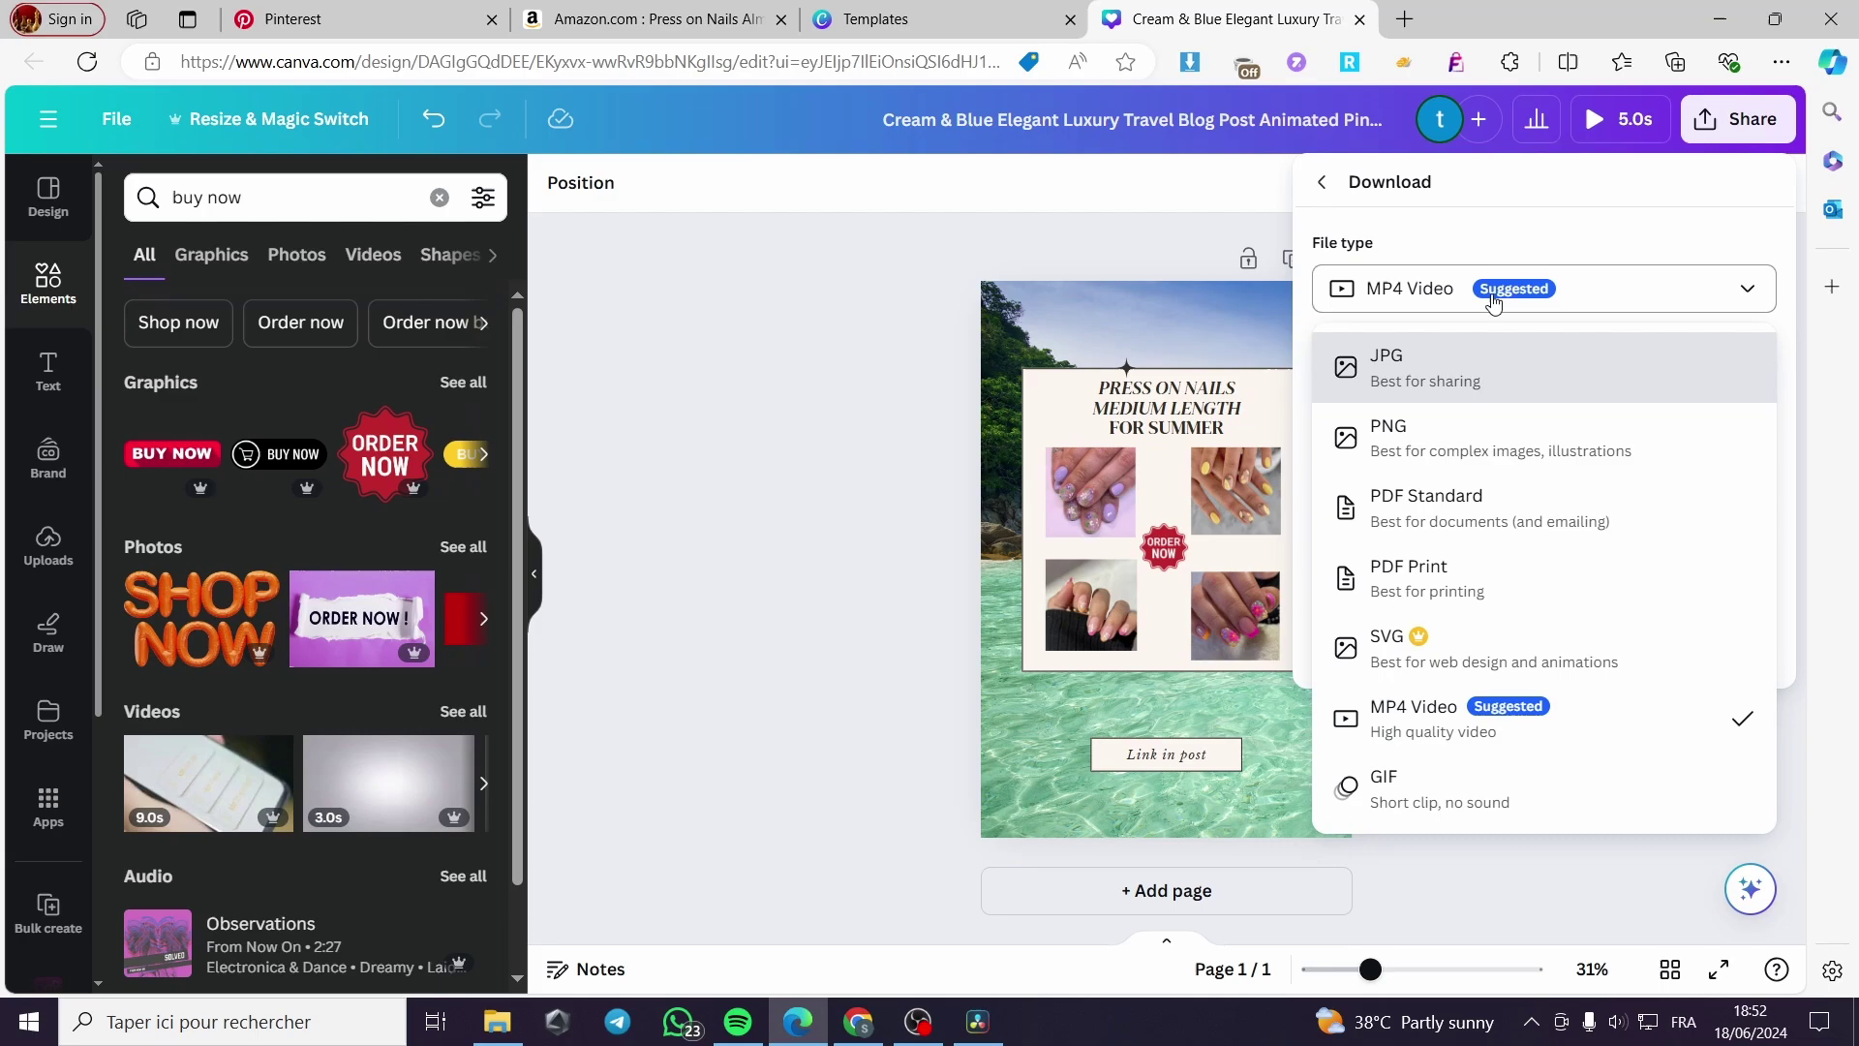
{"action": "left_click", "coordinate": [1426, 442]}
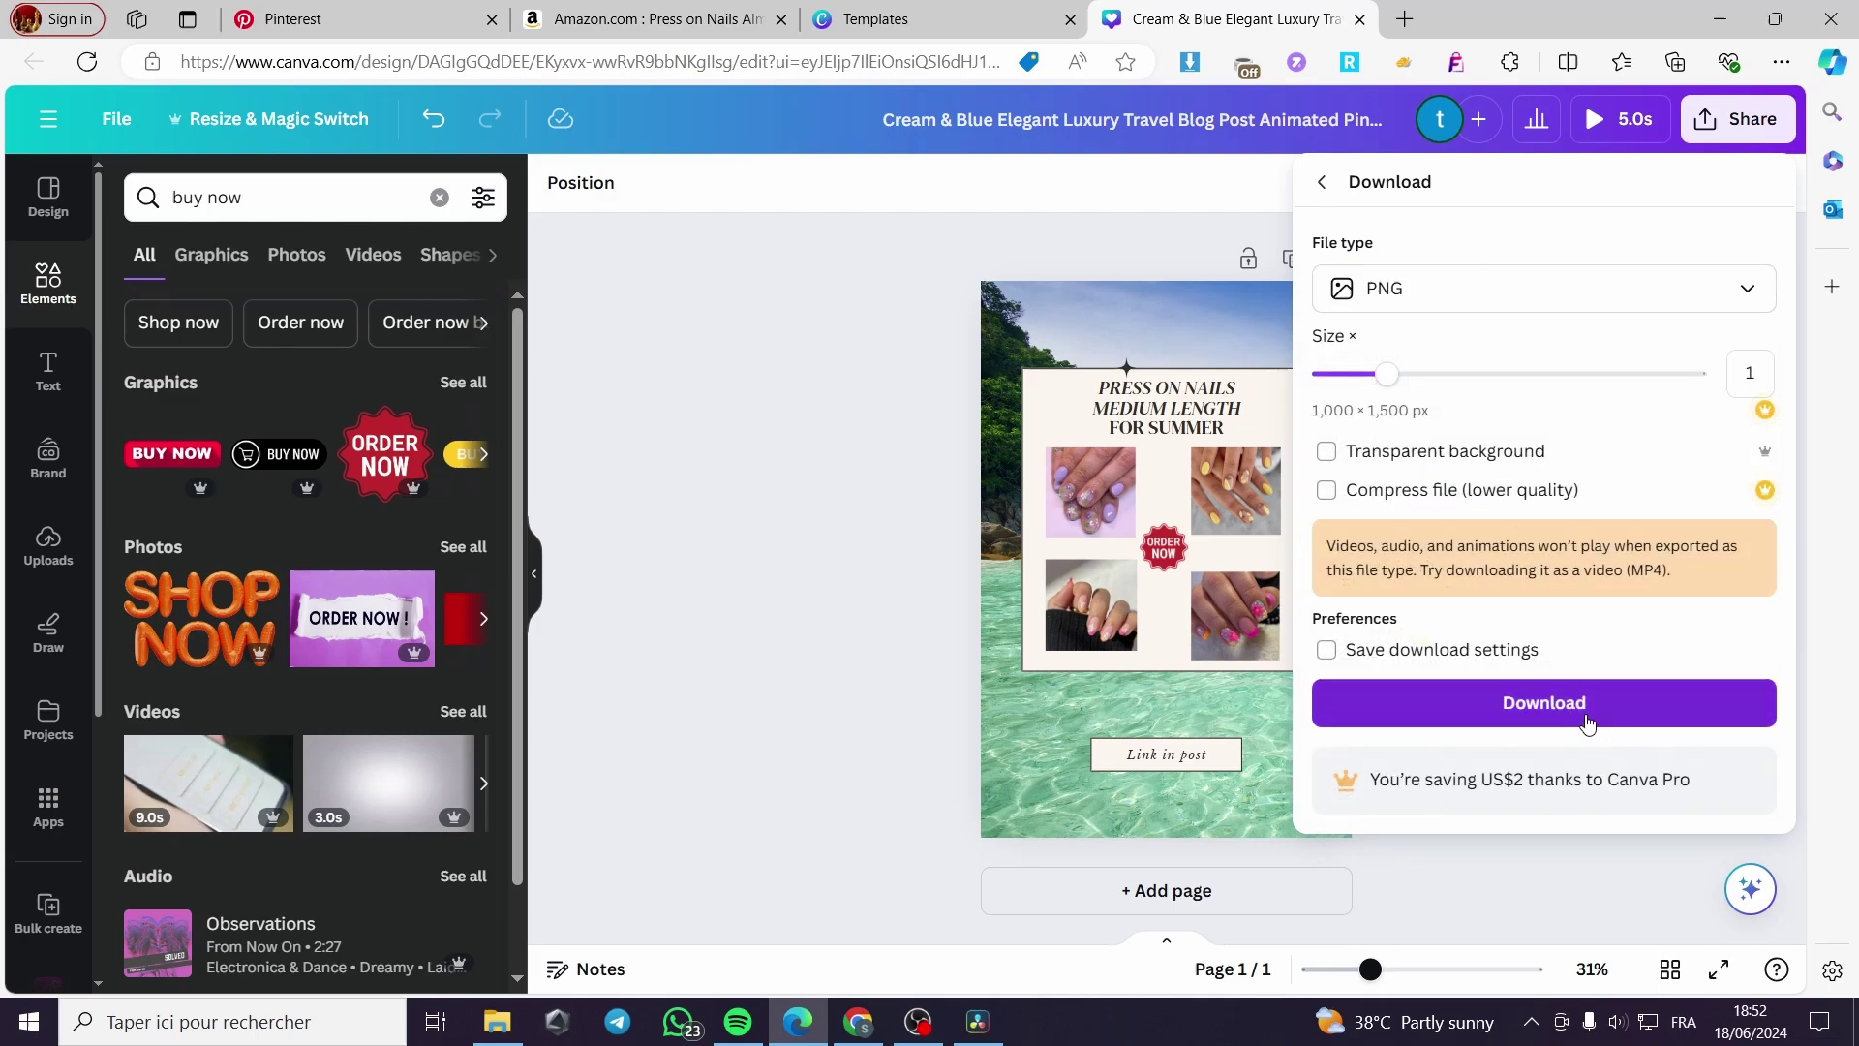
{"action": "left_click", "coordinate": [1588, 721]}
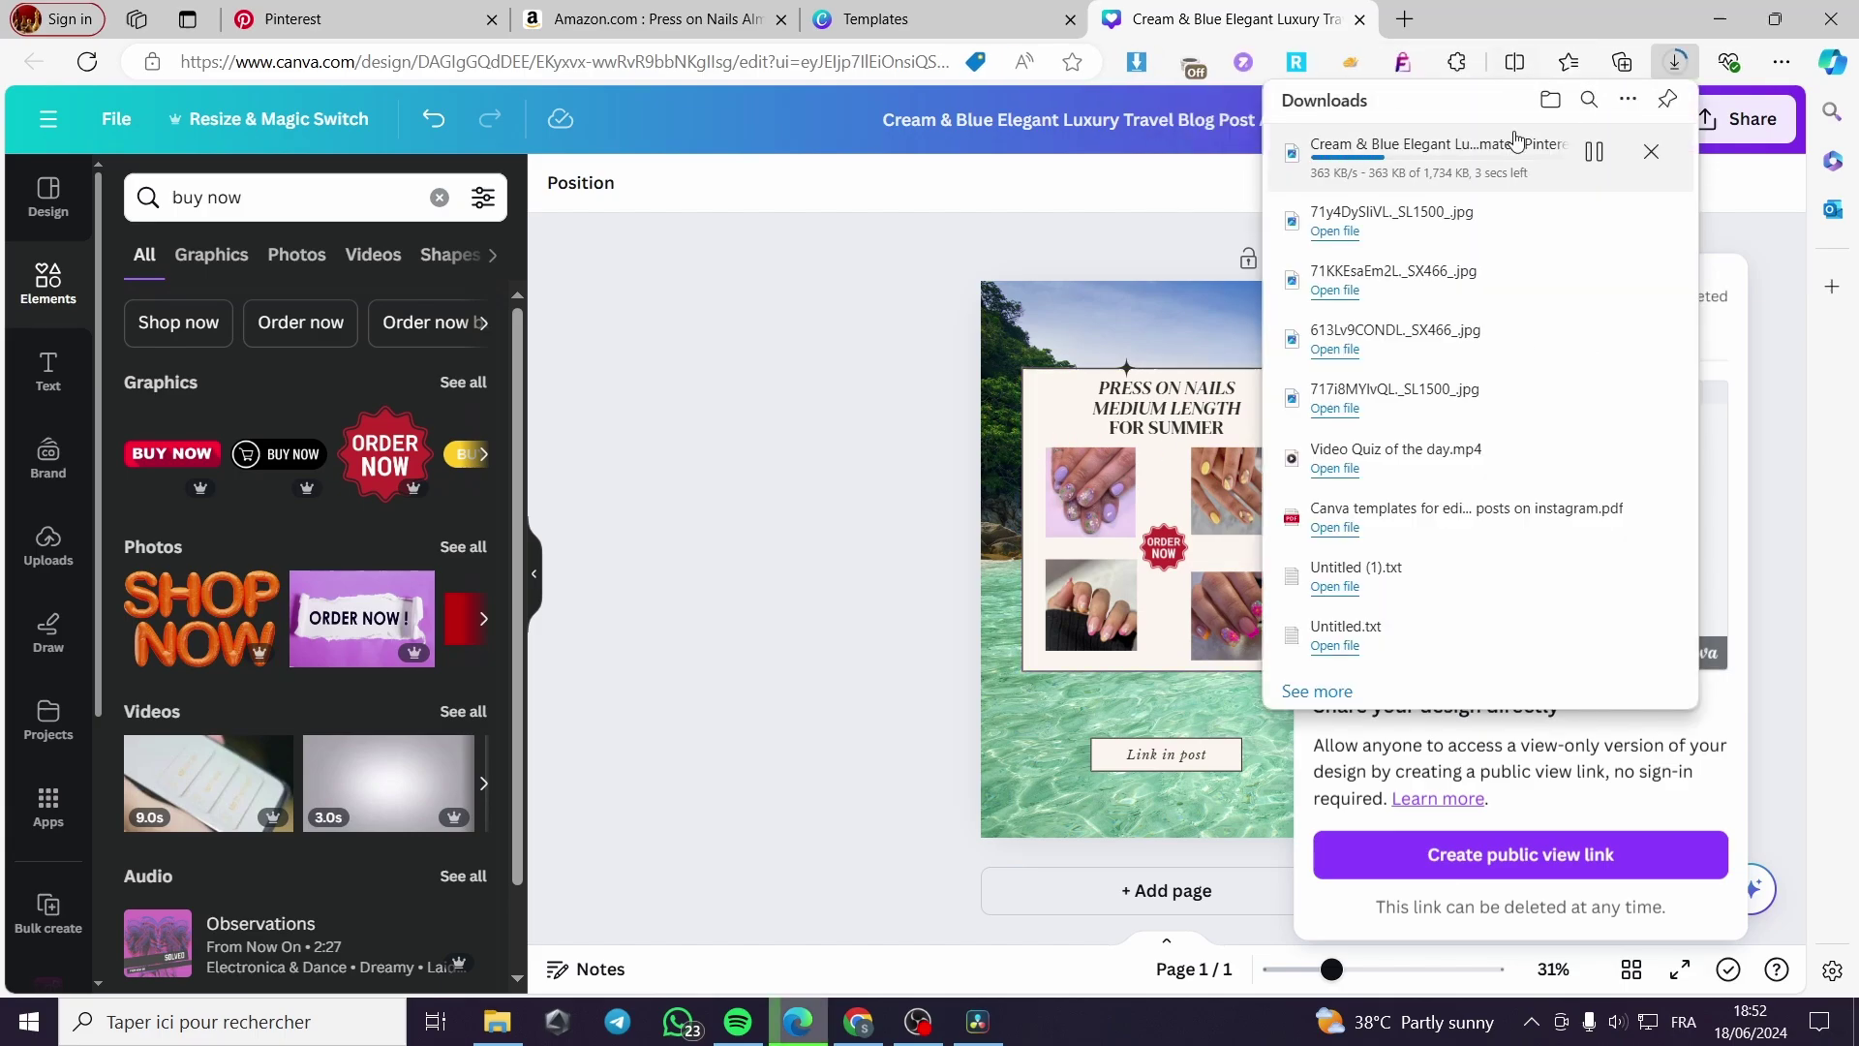
- Open Pinterest's Create Pin page and copy the product title from the Amazon page
{"action": "left_click", "coordinate": [291, 18]}
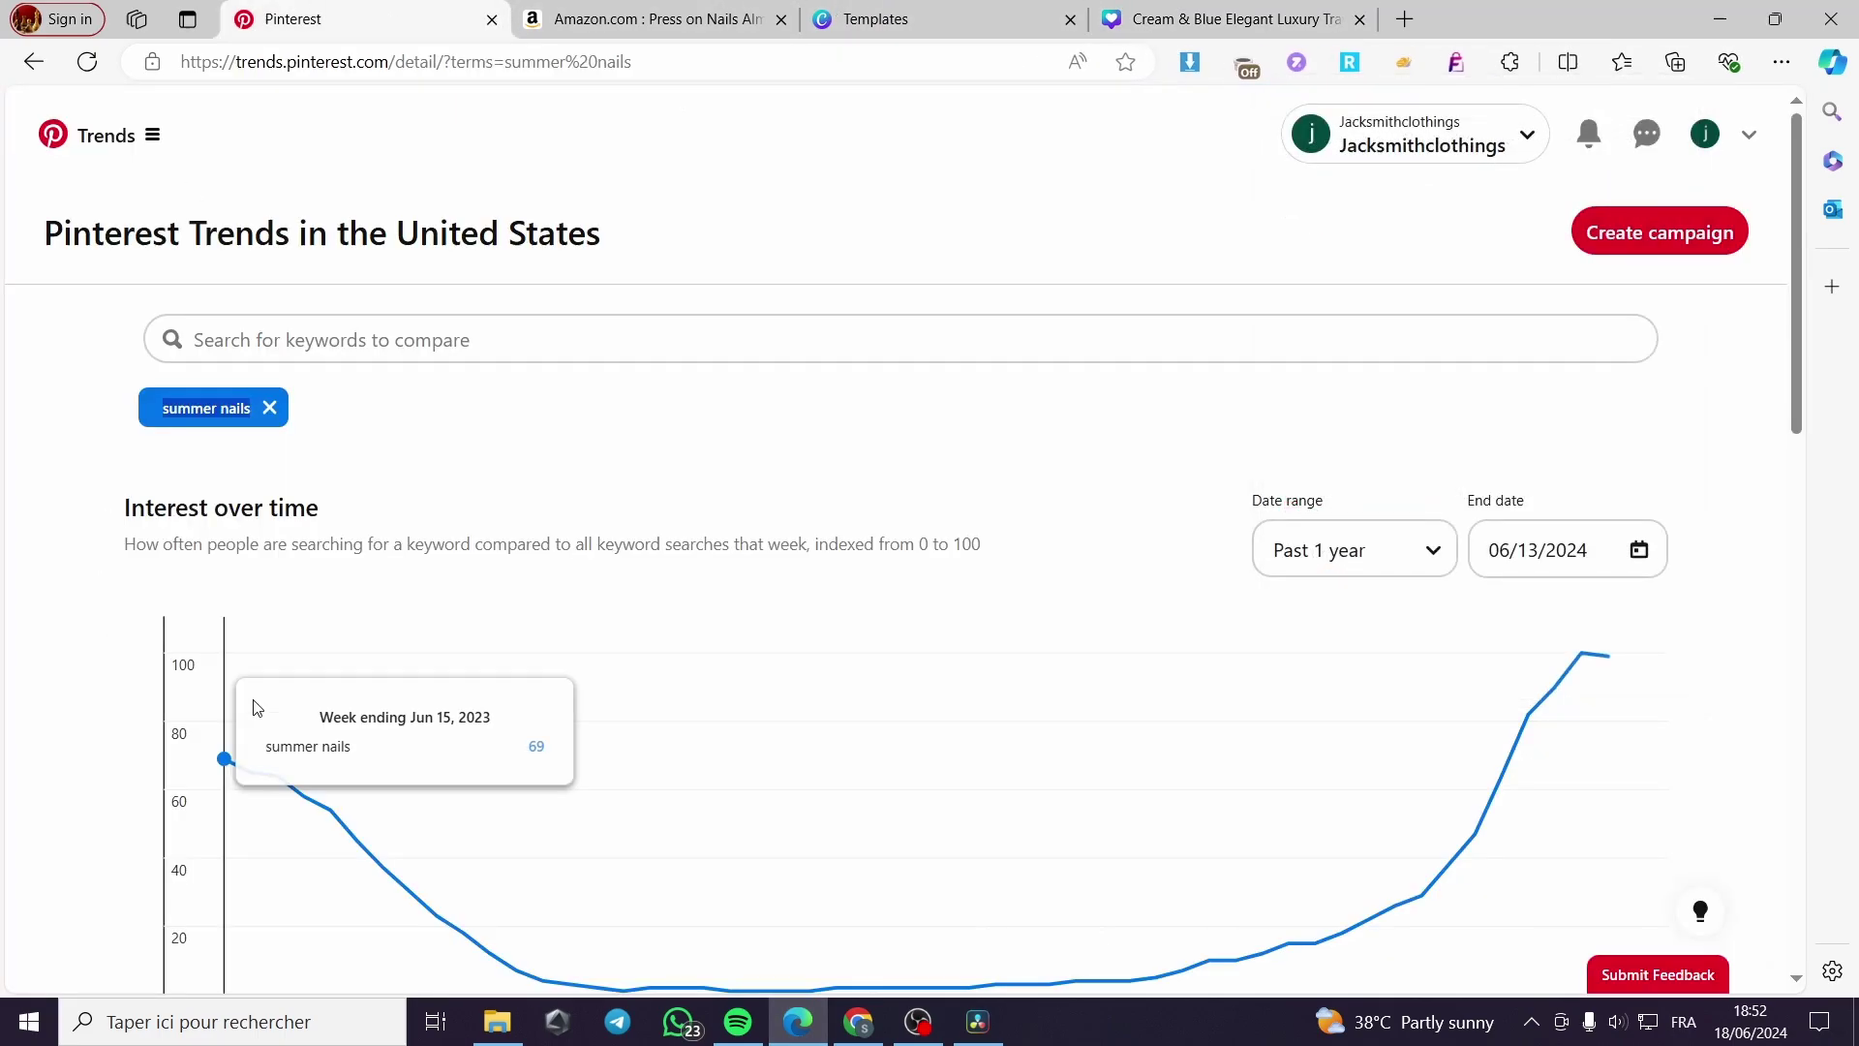
{"action": "left_click", "coordinate": [87, 135]}
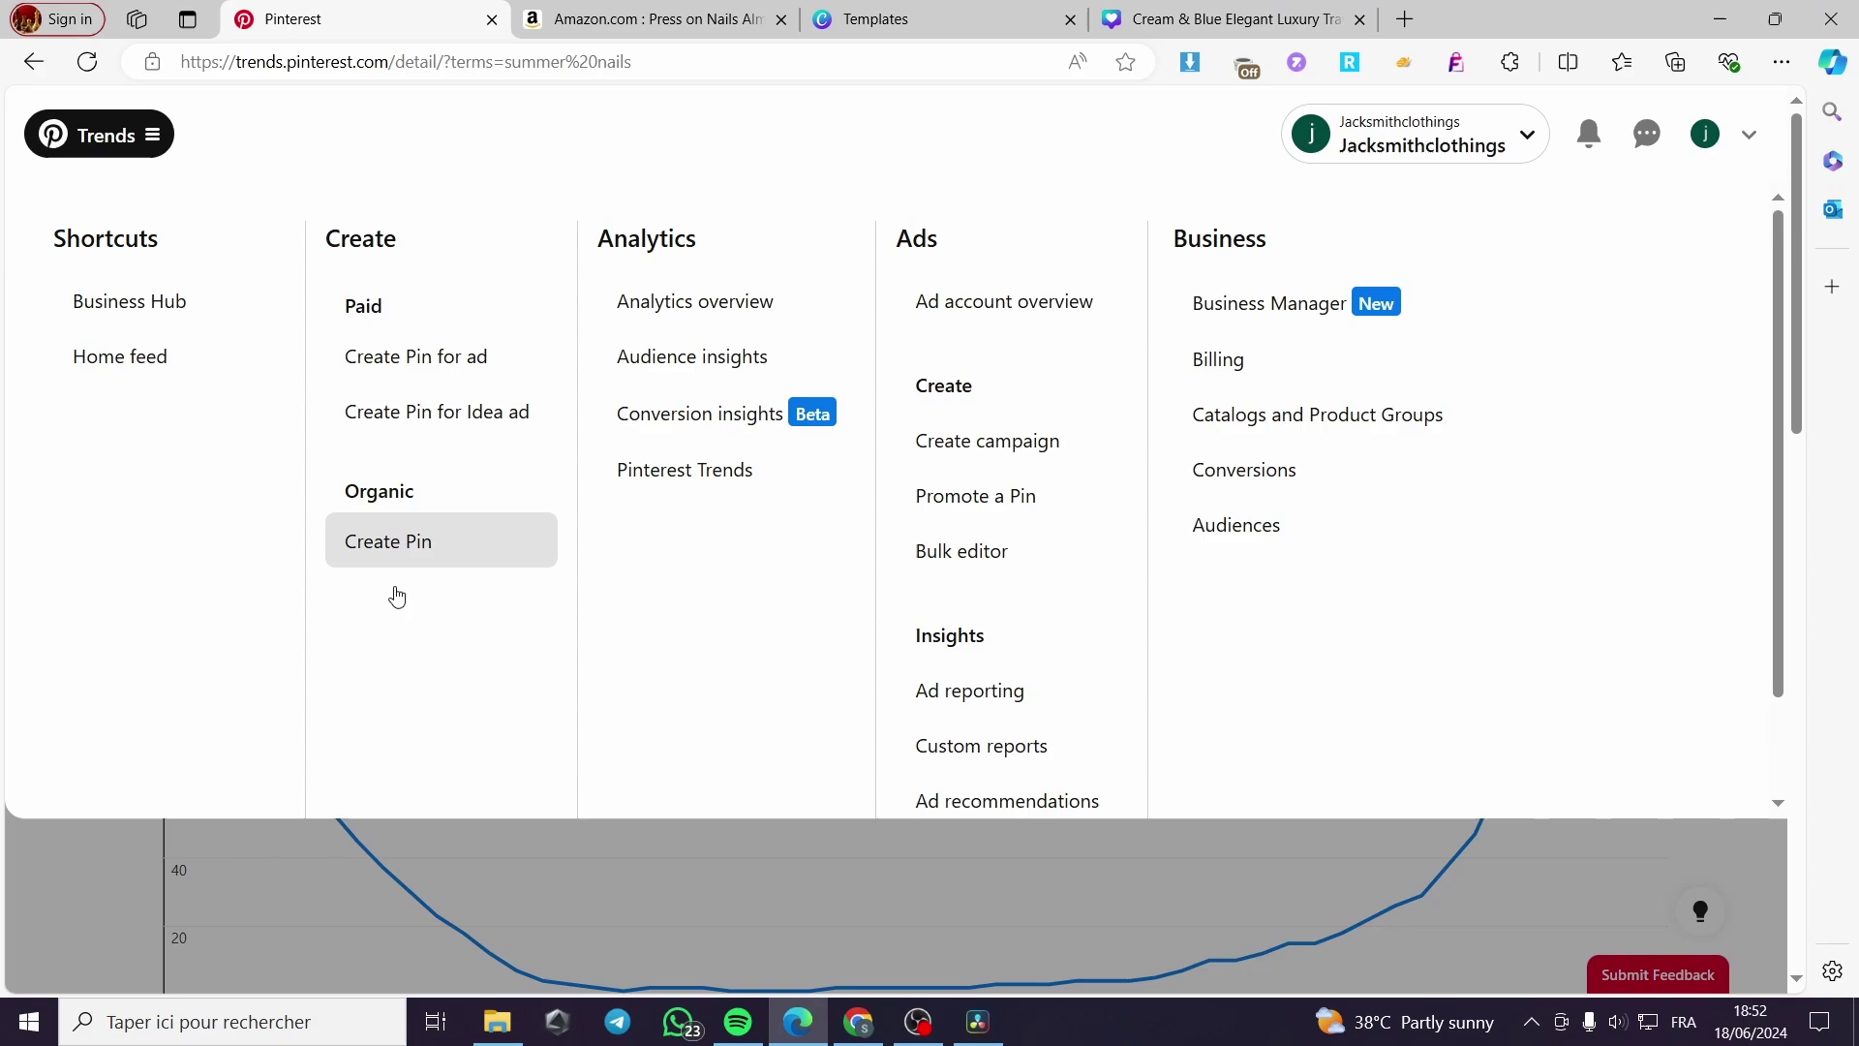
{"action": "left_click", "coordinate": [420, 546]}
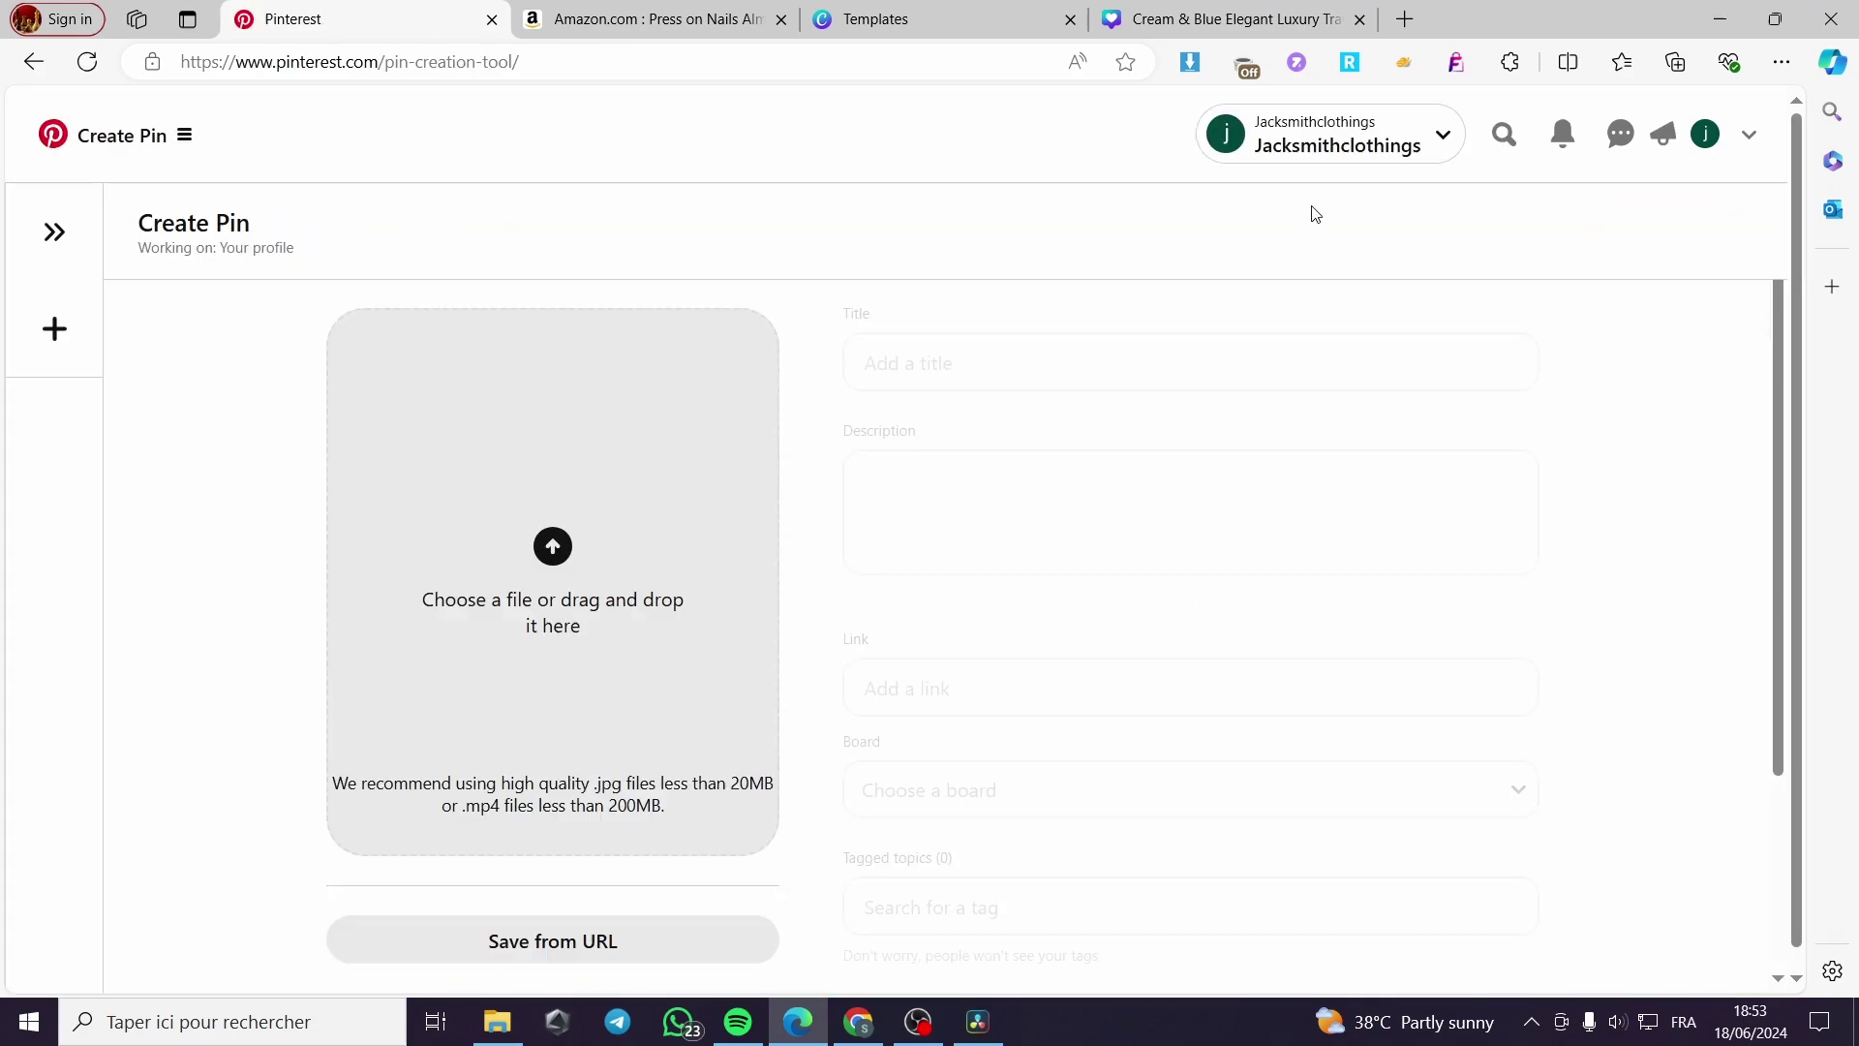
{"action": "left_click", "coordinate": [733, 8]}
{"action": "right_click", "coordinate": [899, 460]}
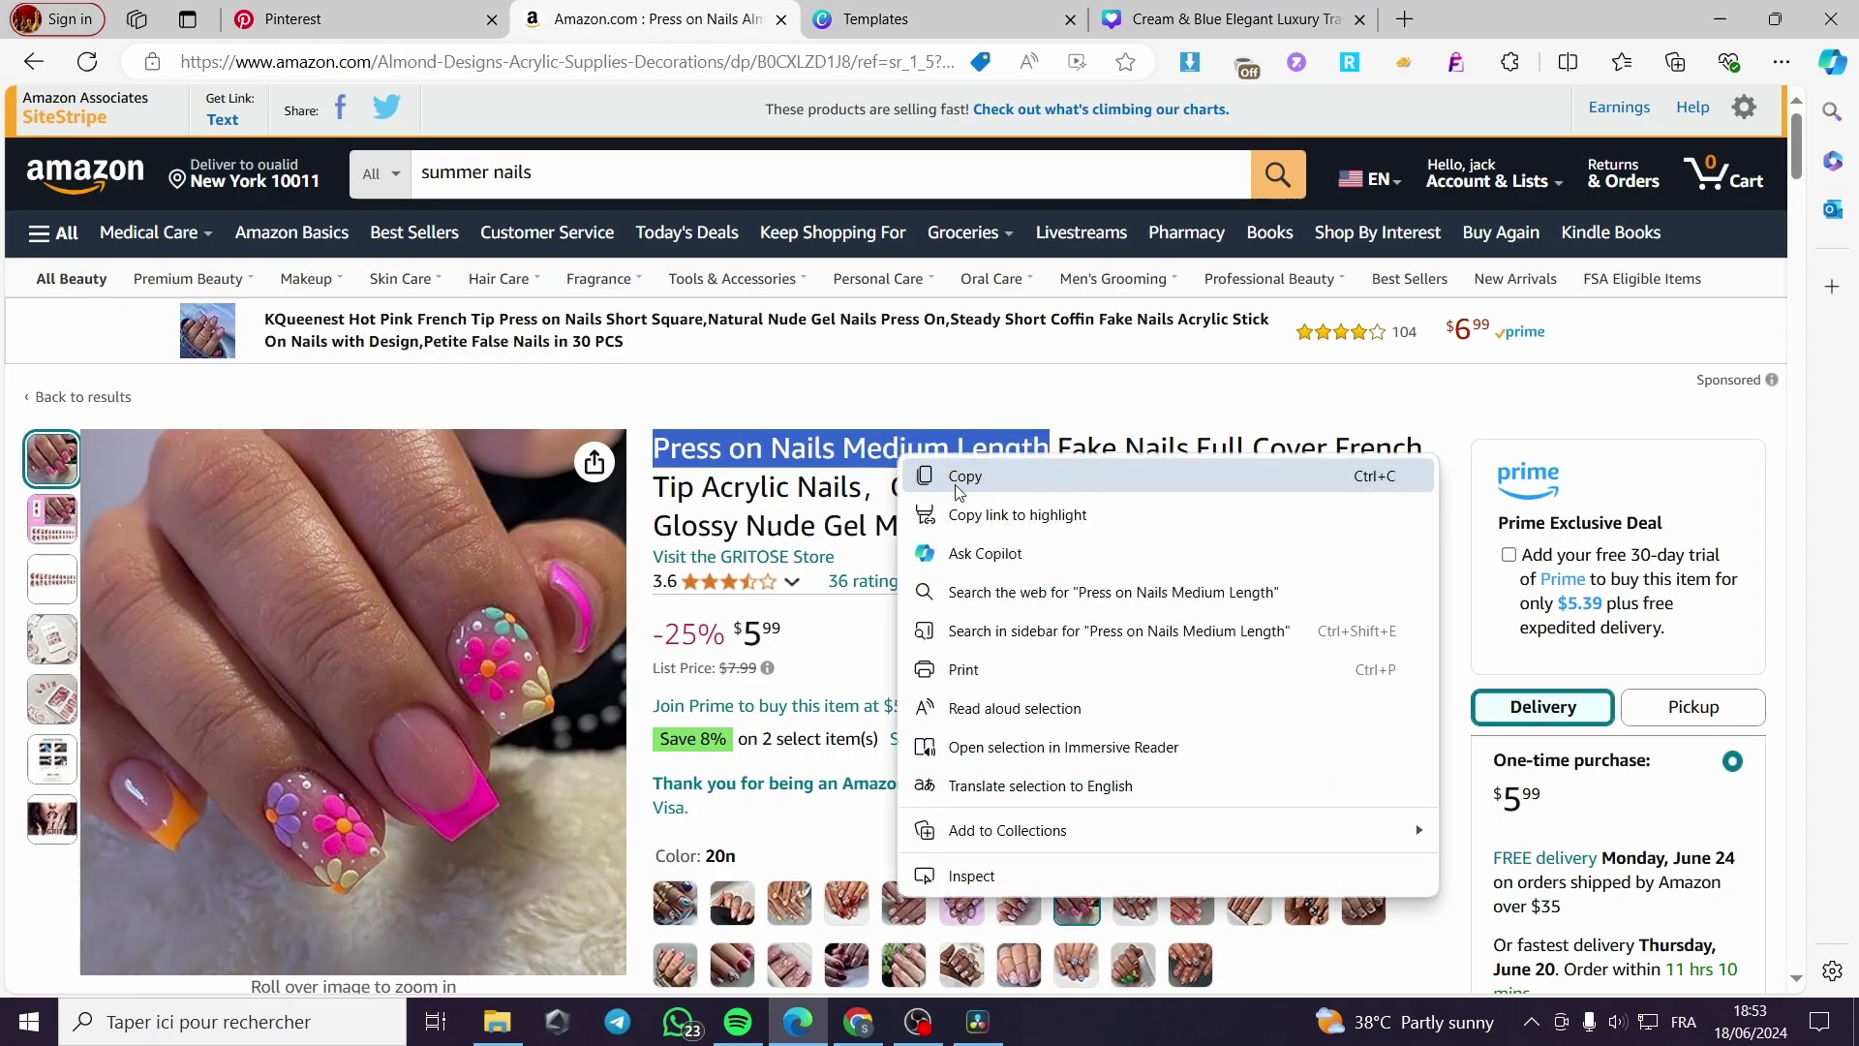
{"action": "left_click", "coordinate": [964, 478]}
- Upload the downloaded Cream & Blue PNG as the pin image and paste 'Press on Nails Medium Length' as its title
{"action": "left_click", "coordinate": [288, 14]}
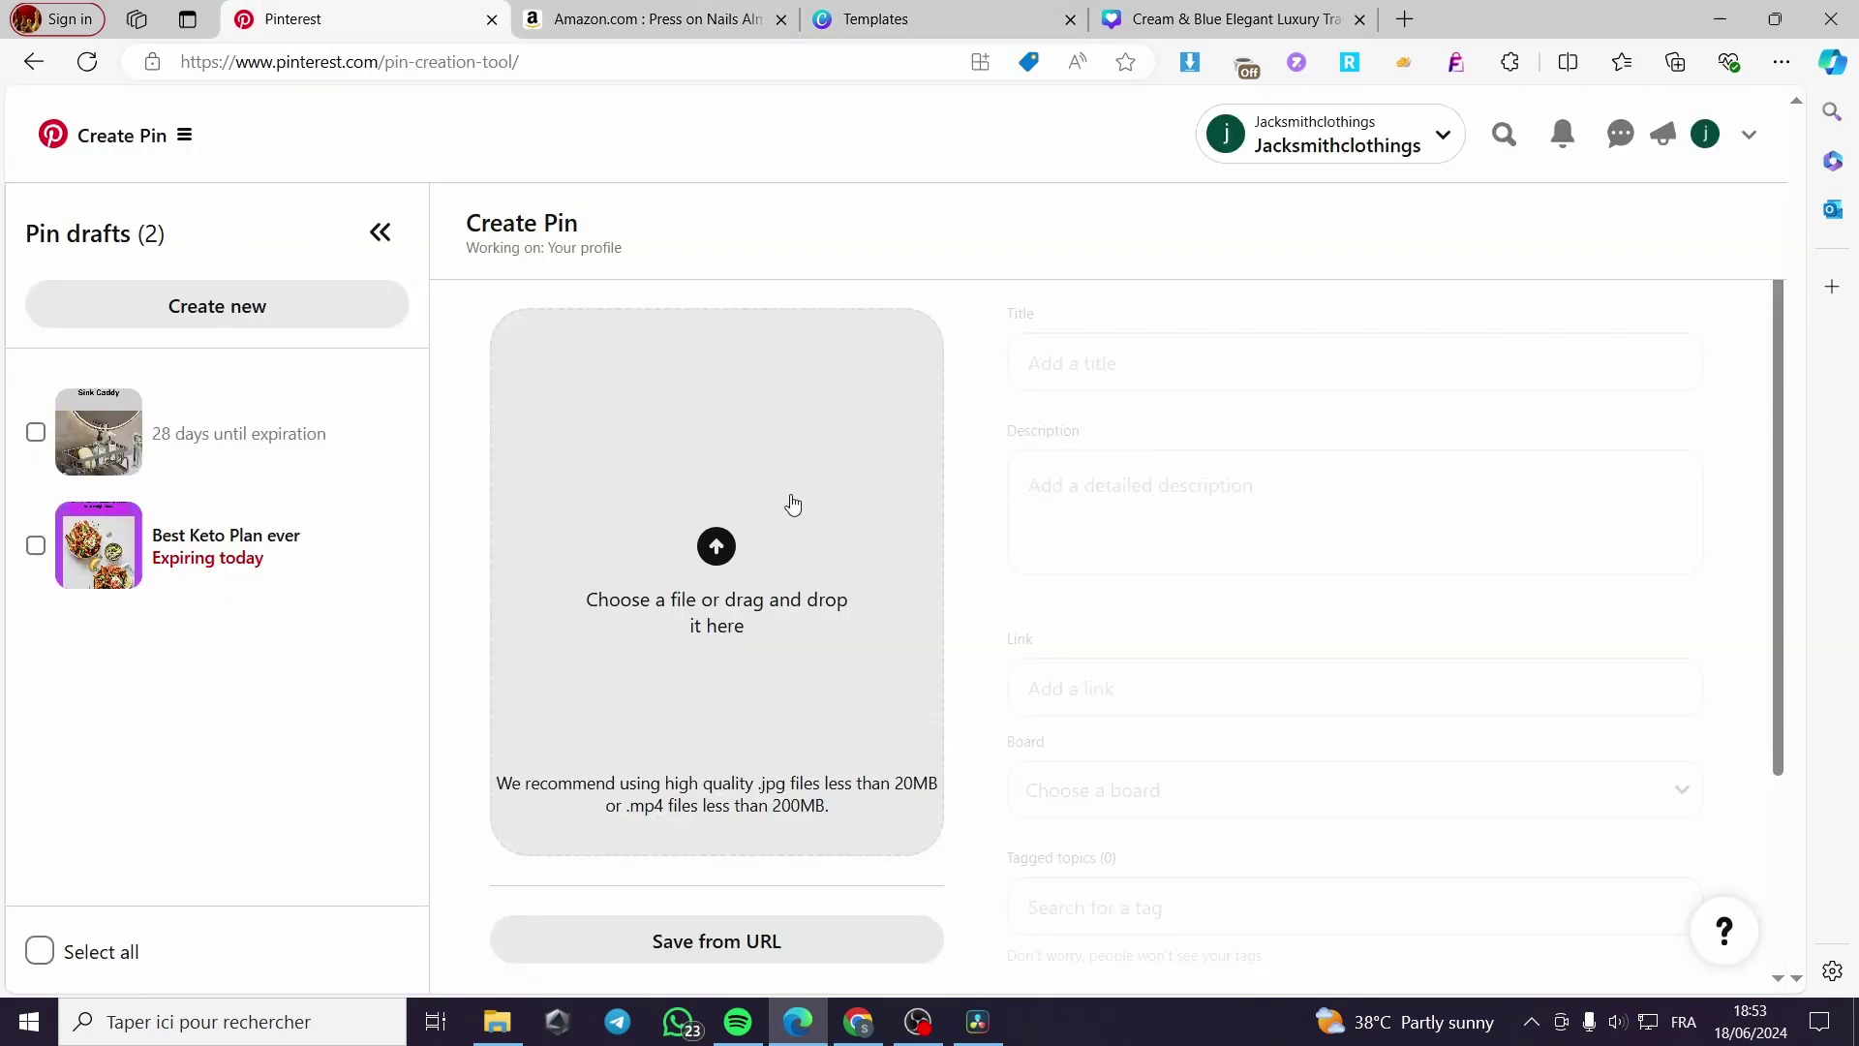
{"action": "left_click", "coordinate": [716, 545]}
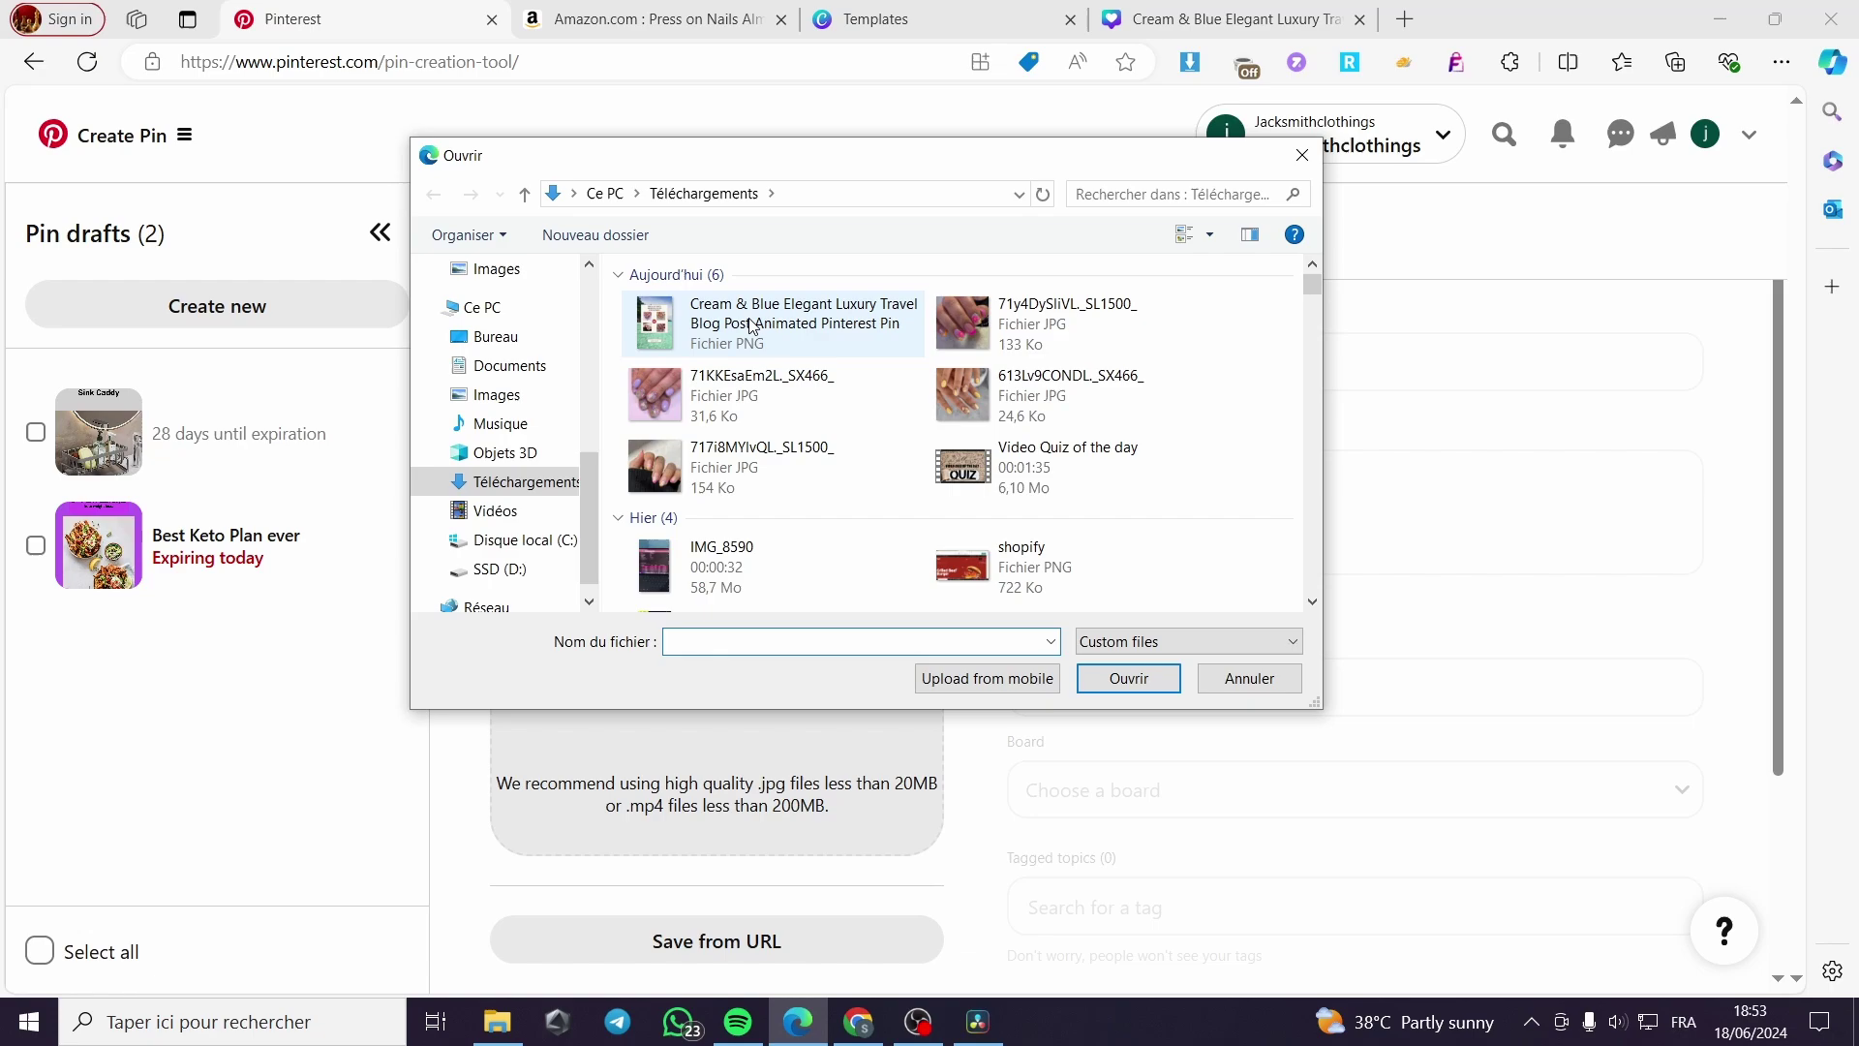
{"action": "left_click", "coordinate": [753, 326]}
{"action": "left_click", "coordinate": [1129, 678]}
{"action": "left_click", "coordinate": [1192, 363]}
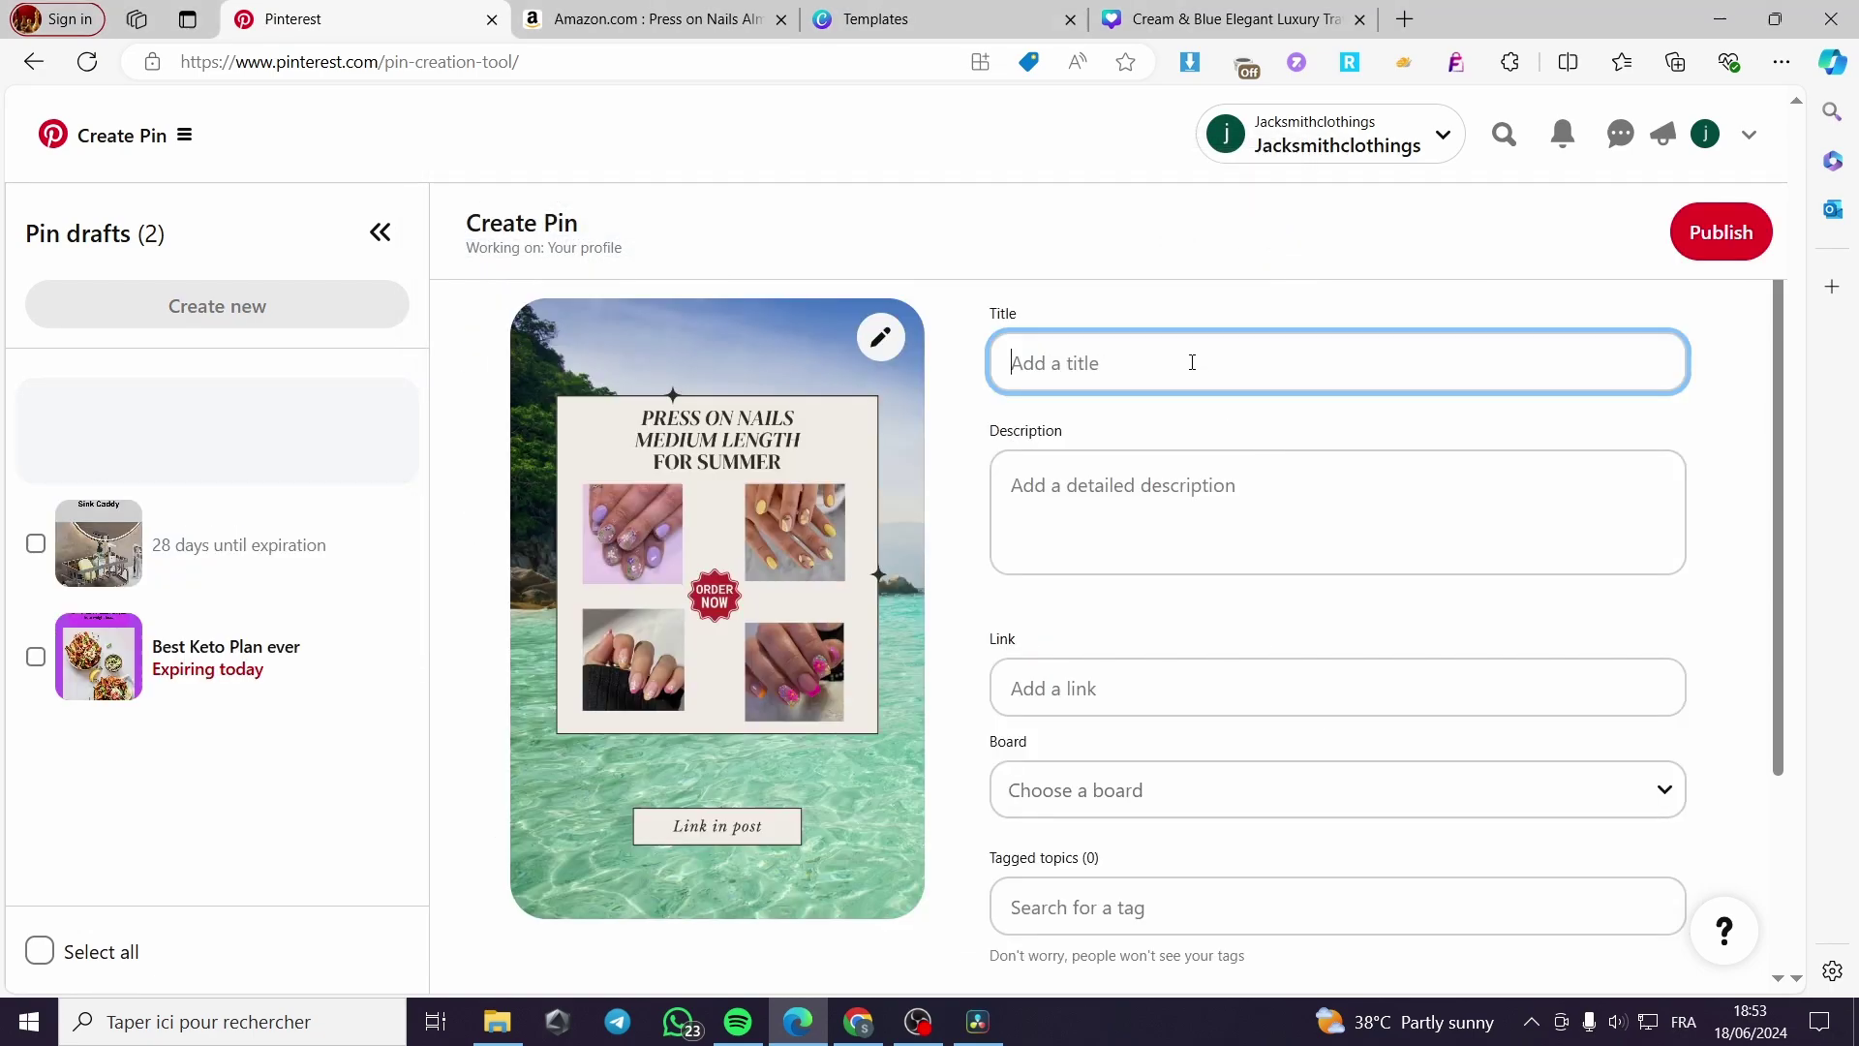
{"action": "key", "text": "ctrl+v"}
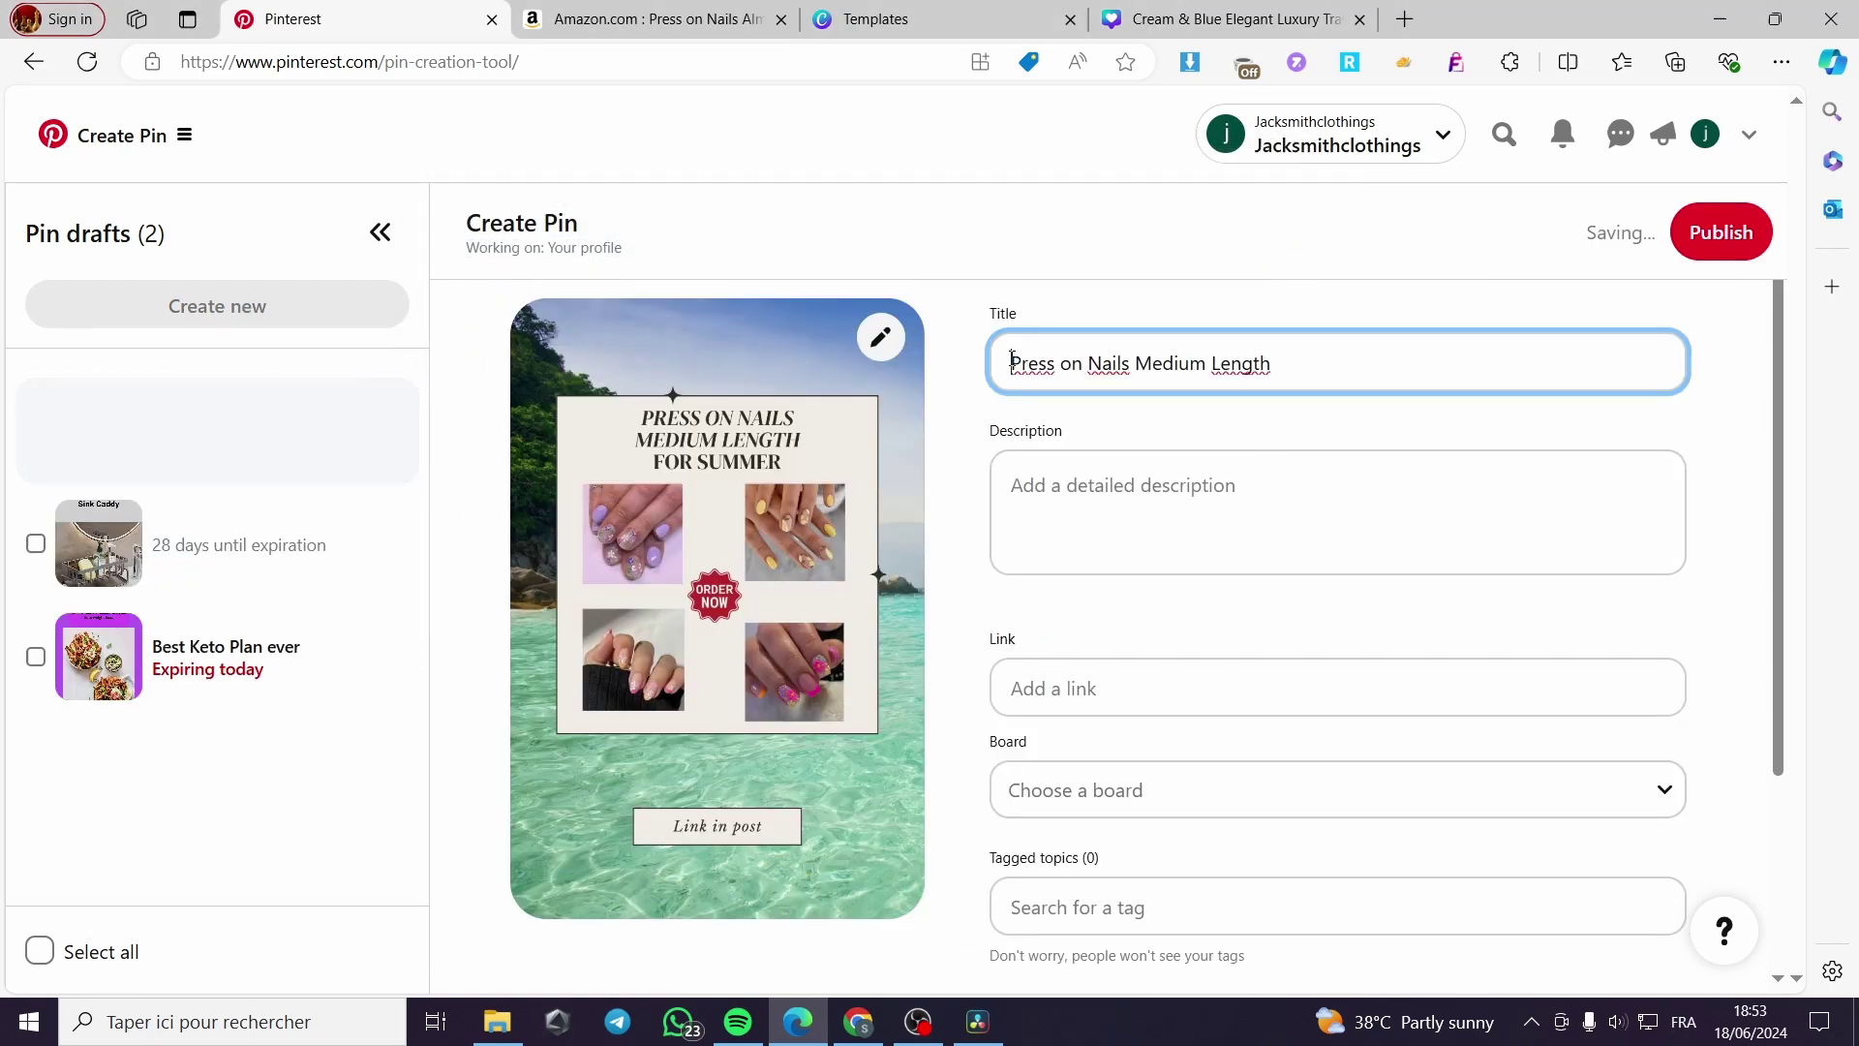
- Add the word 'Summer' at the start of the pin title
{"action": "left_click", "coordinate": [1011, 360]}
{"action": "type", "text": "S"}
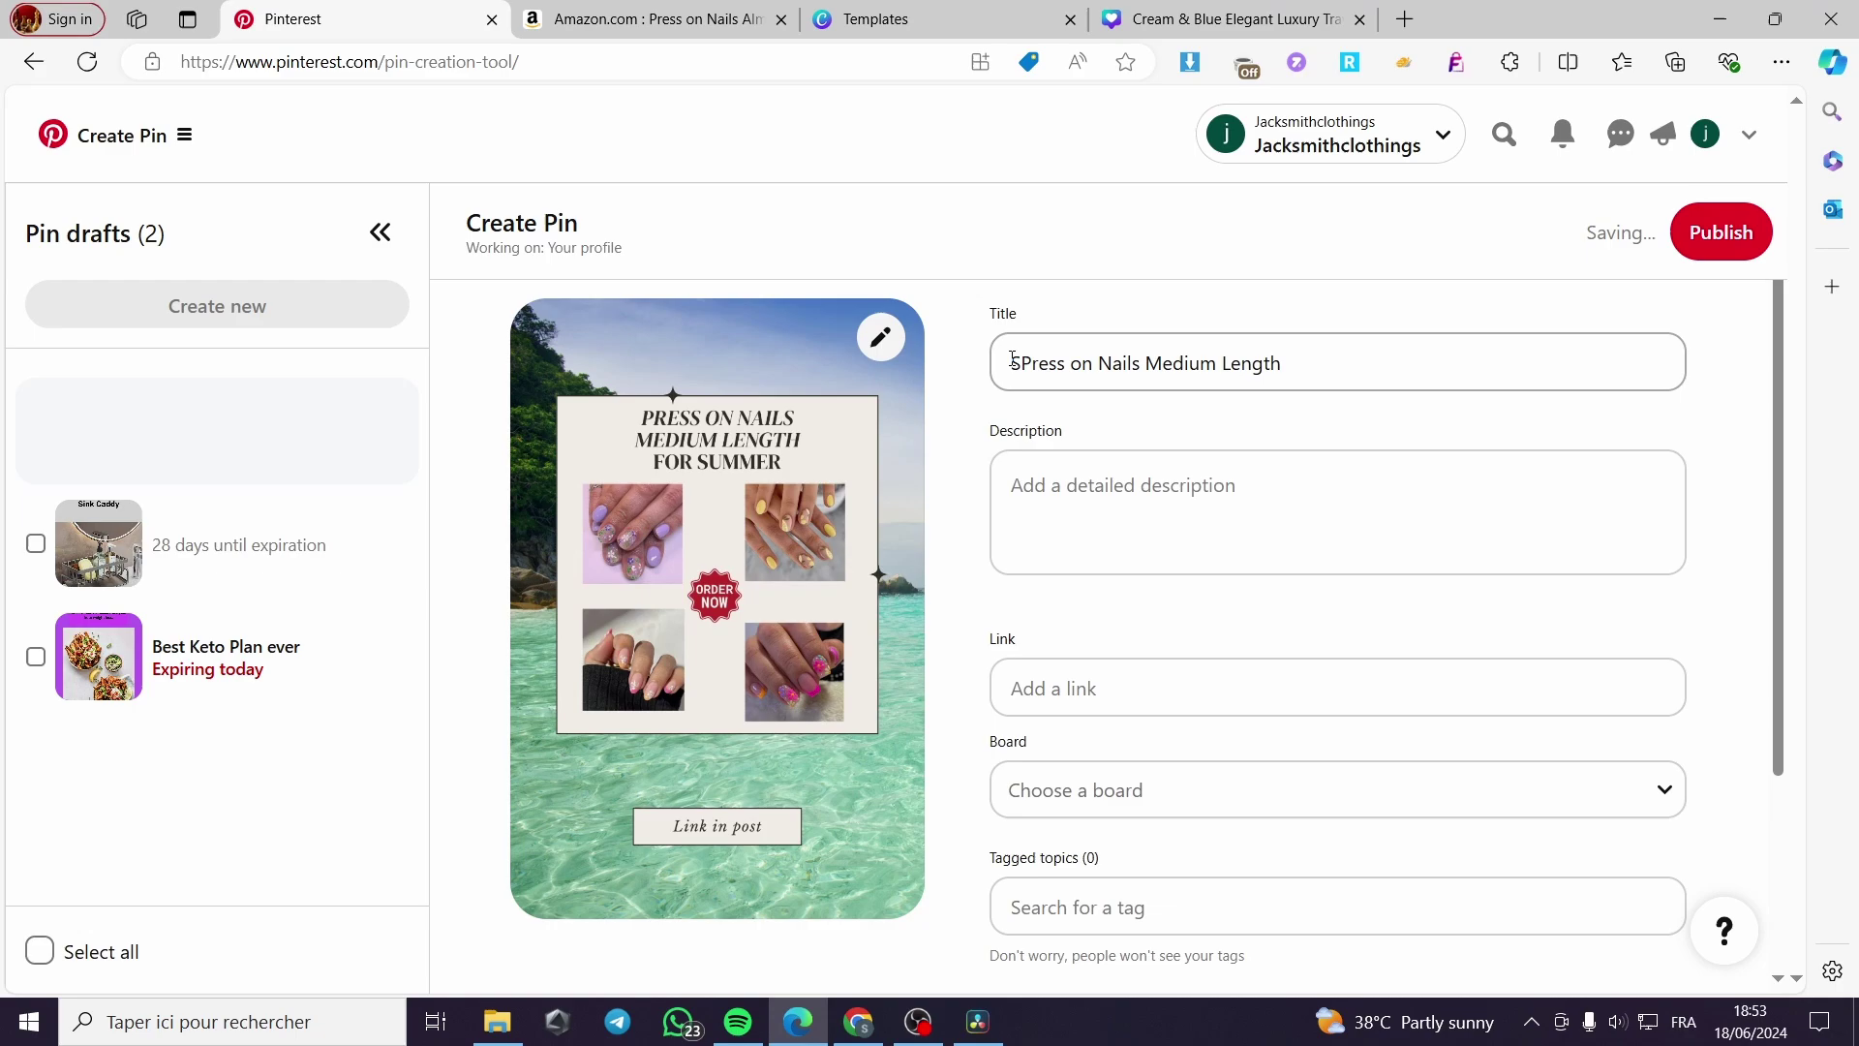
{"action": "left_click", "coordinate": [1020, 363]}
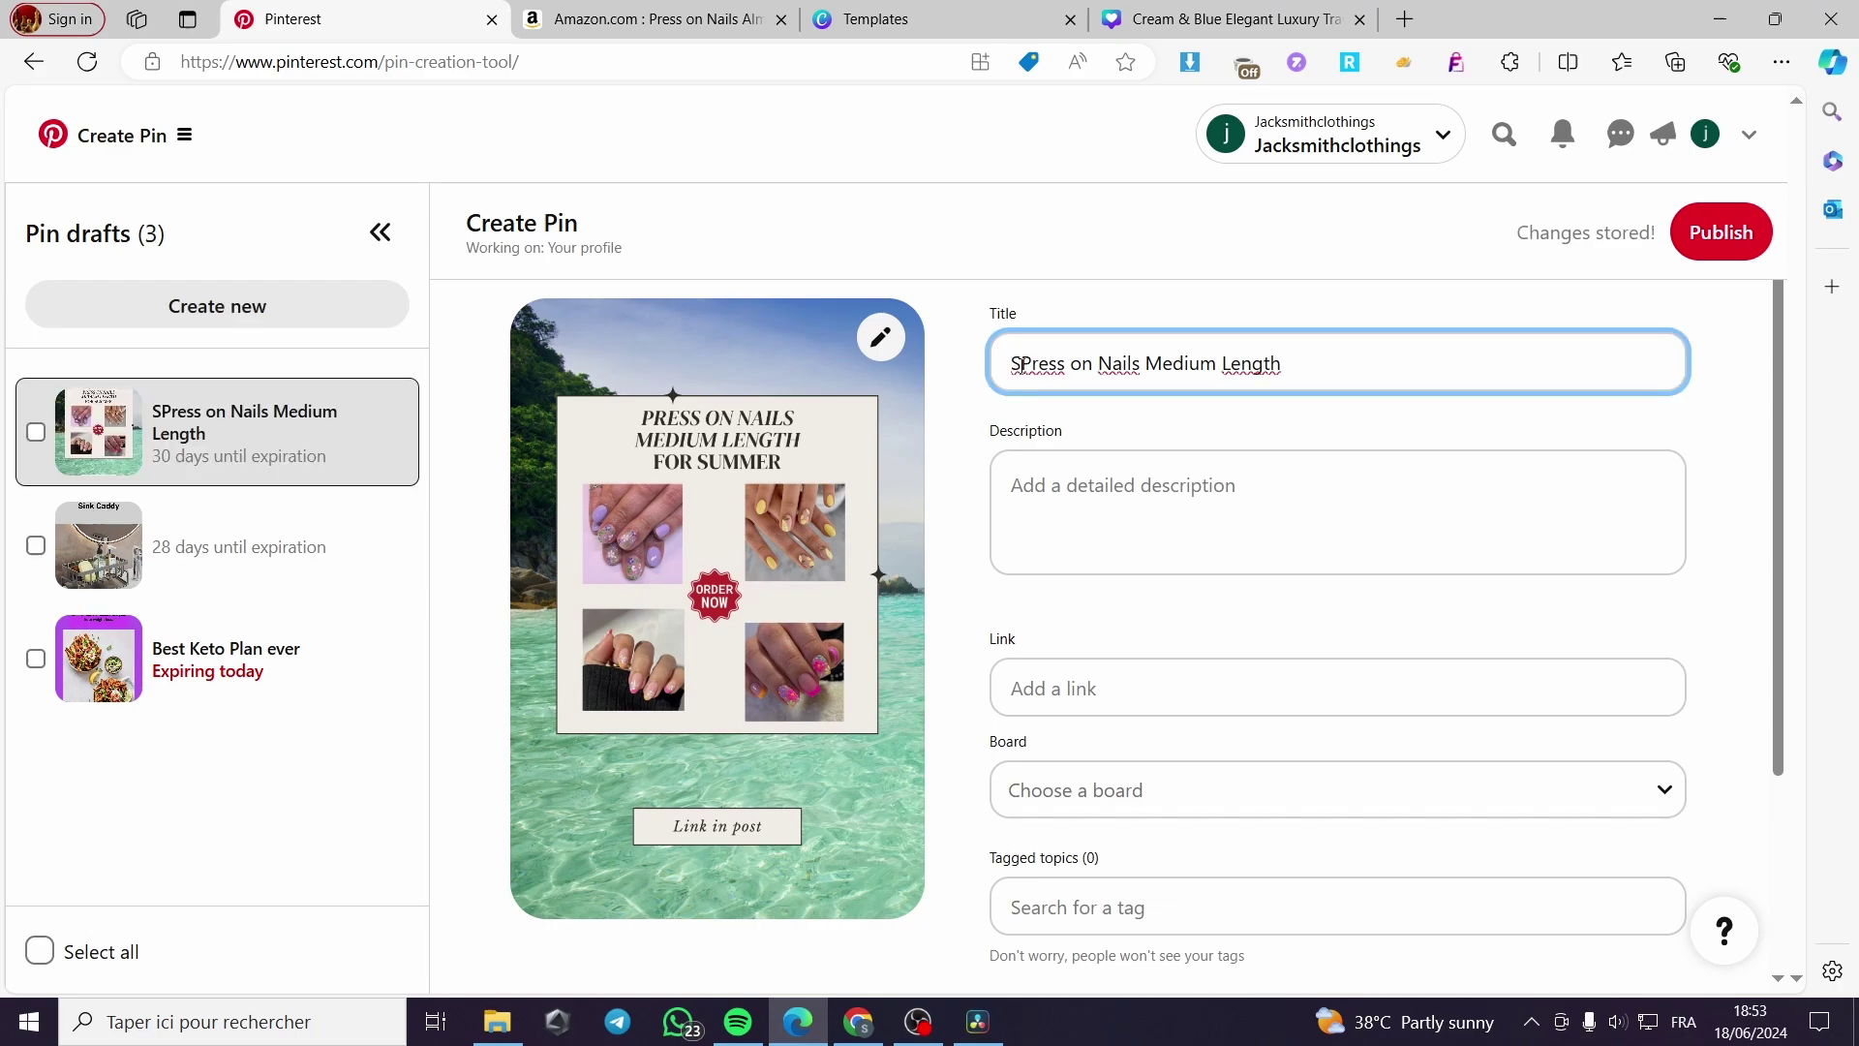
{"action": "type", "text": "ummer"}
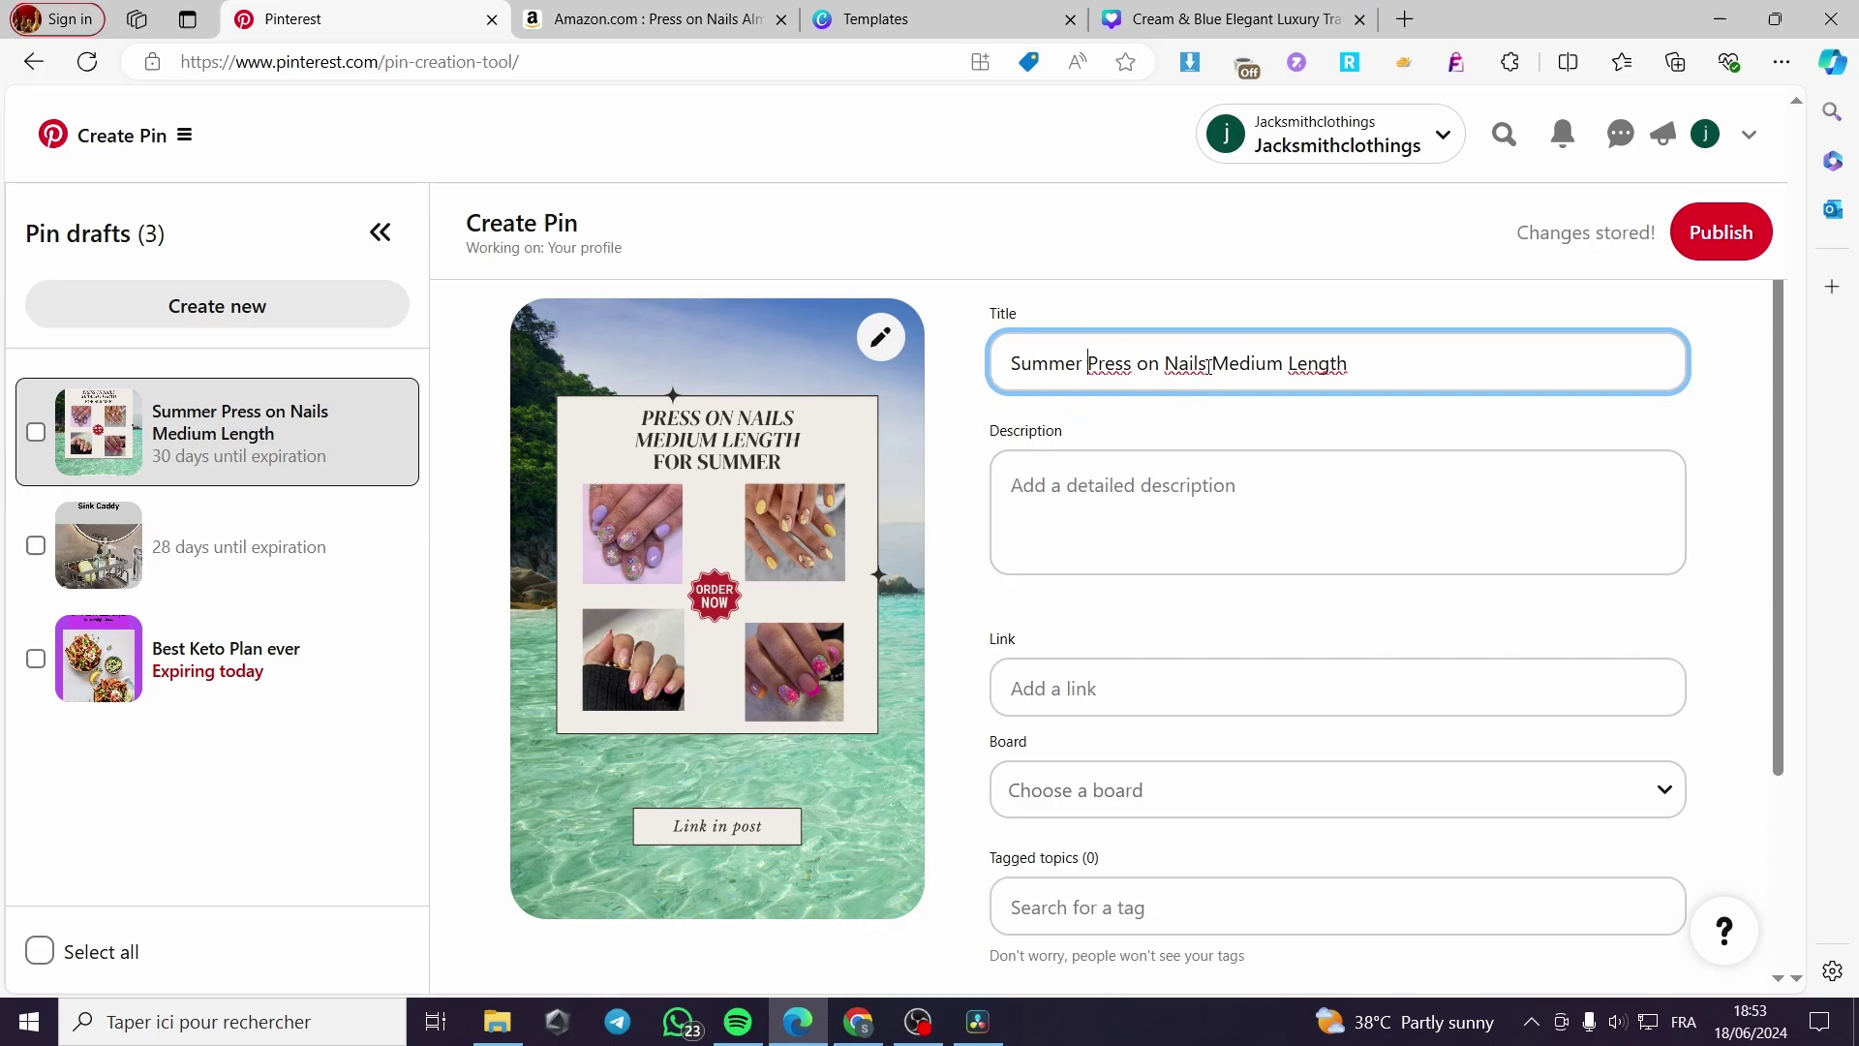
- Move 'Nails' after 'Summer' and delete 'Press on Nails', giving 'Summer Nails Medium Length'
{"action": "left_click_drag", "start_coordinate": [1210, 366], "coordinate": [1171, 364]}
{"action": "key", "text": "ctrl+c"}
{"action": "left_click", "coordinate": [1086, 366]}
{"action": "key", "text": "ctrl+v"}
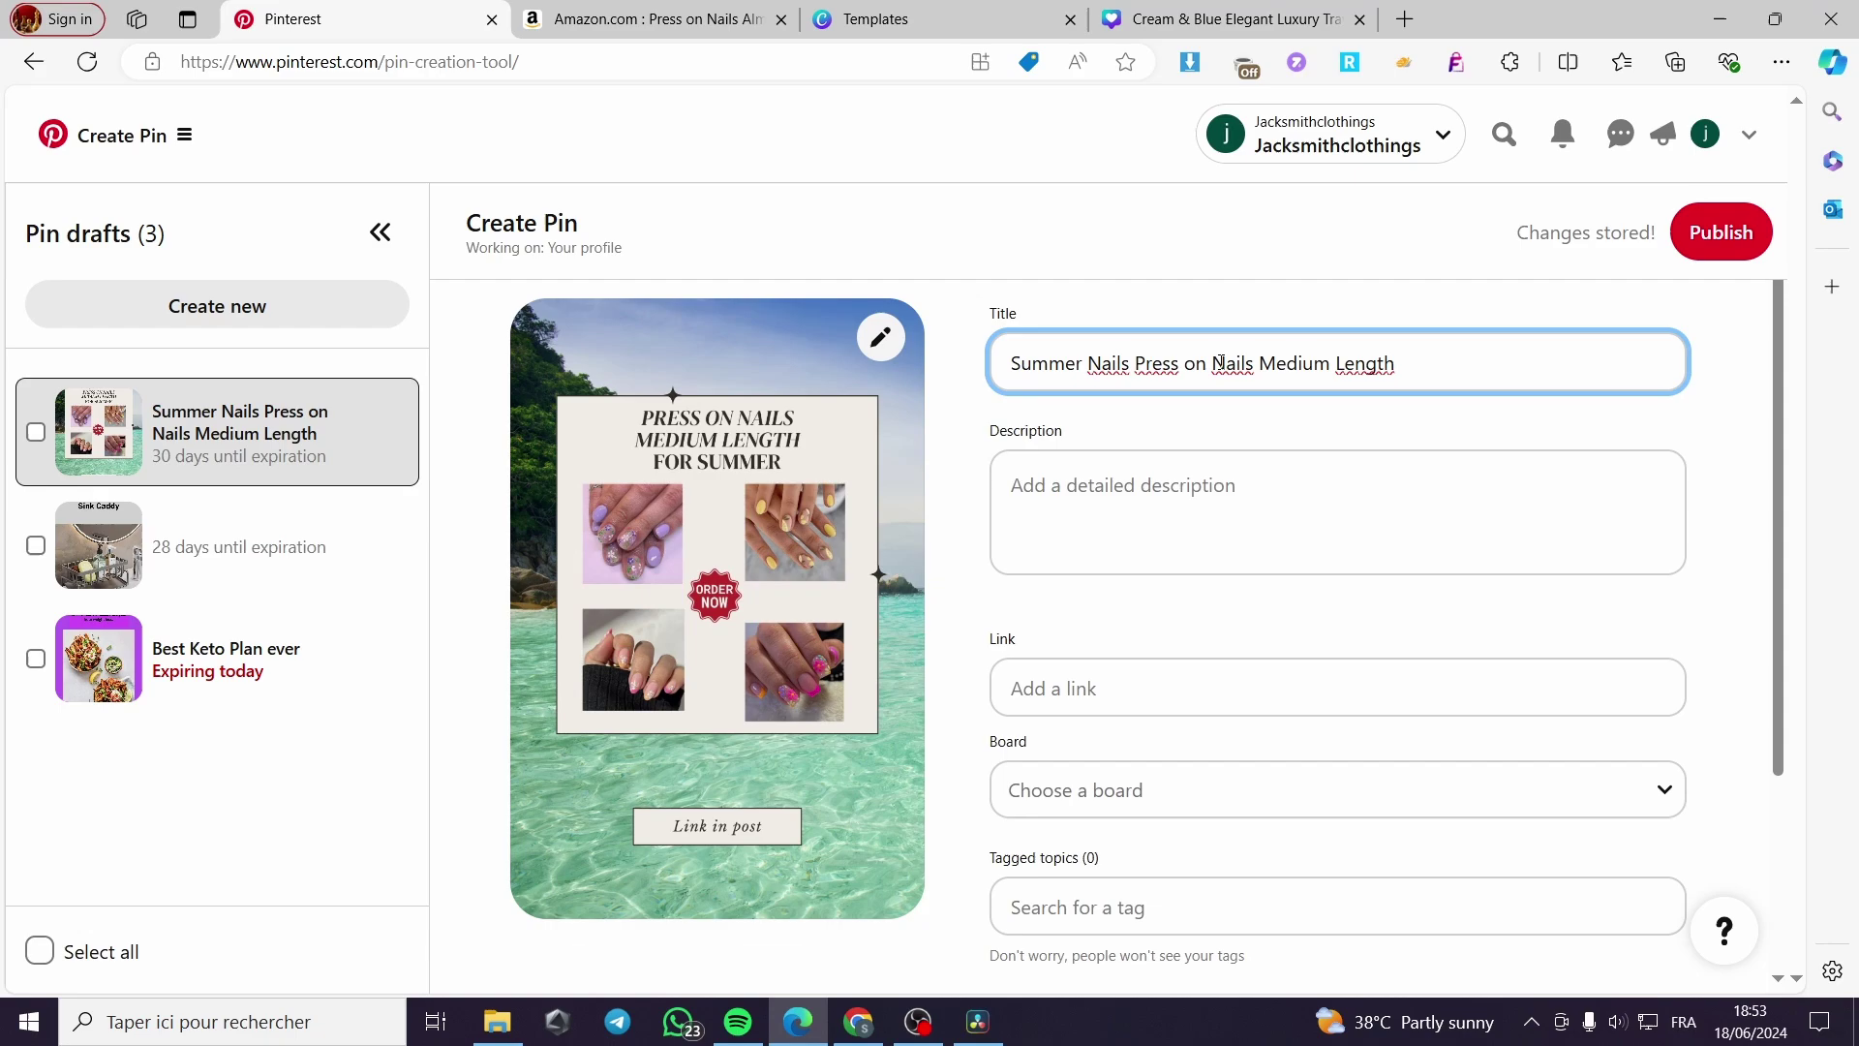
{"action": "left_click_drag", "start_coordinate": [1252, 365], "coordinate": [1188, 364]}
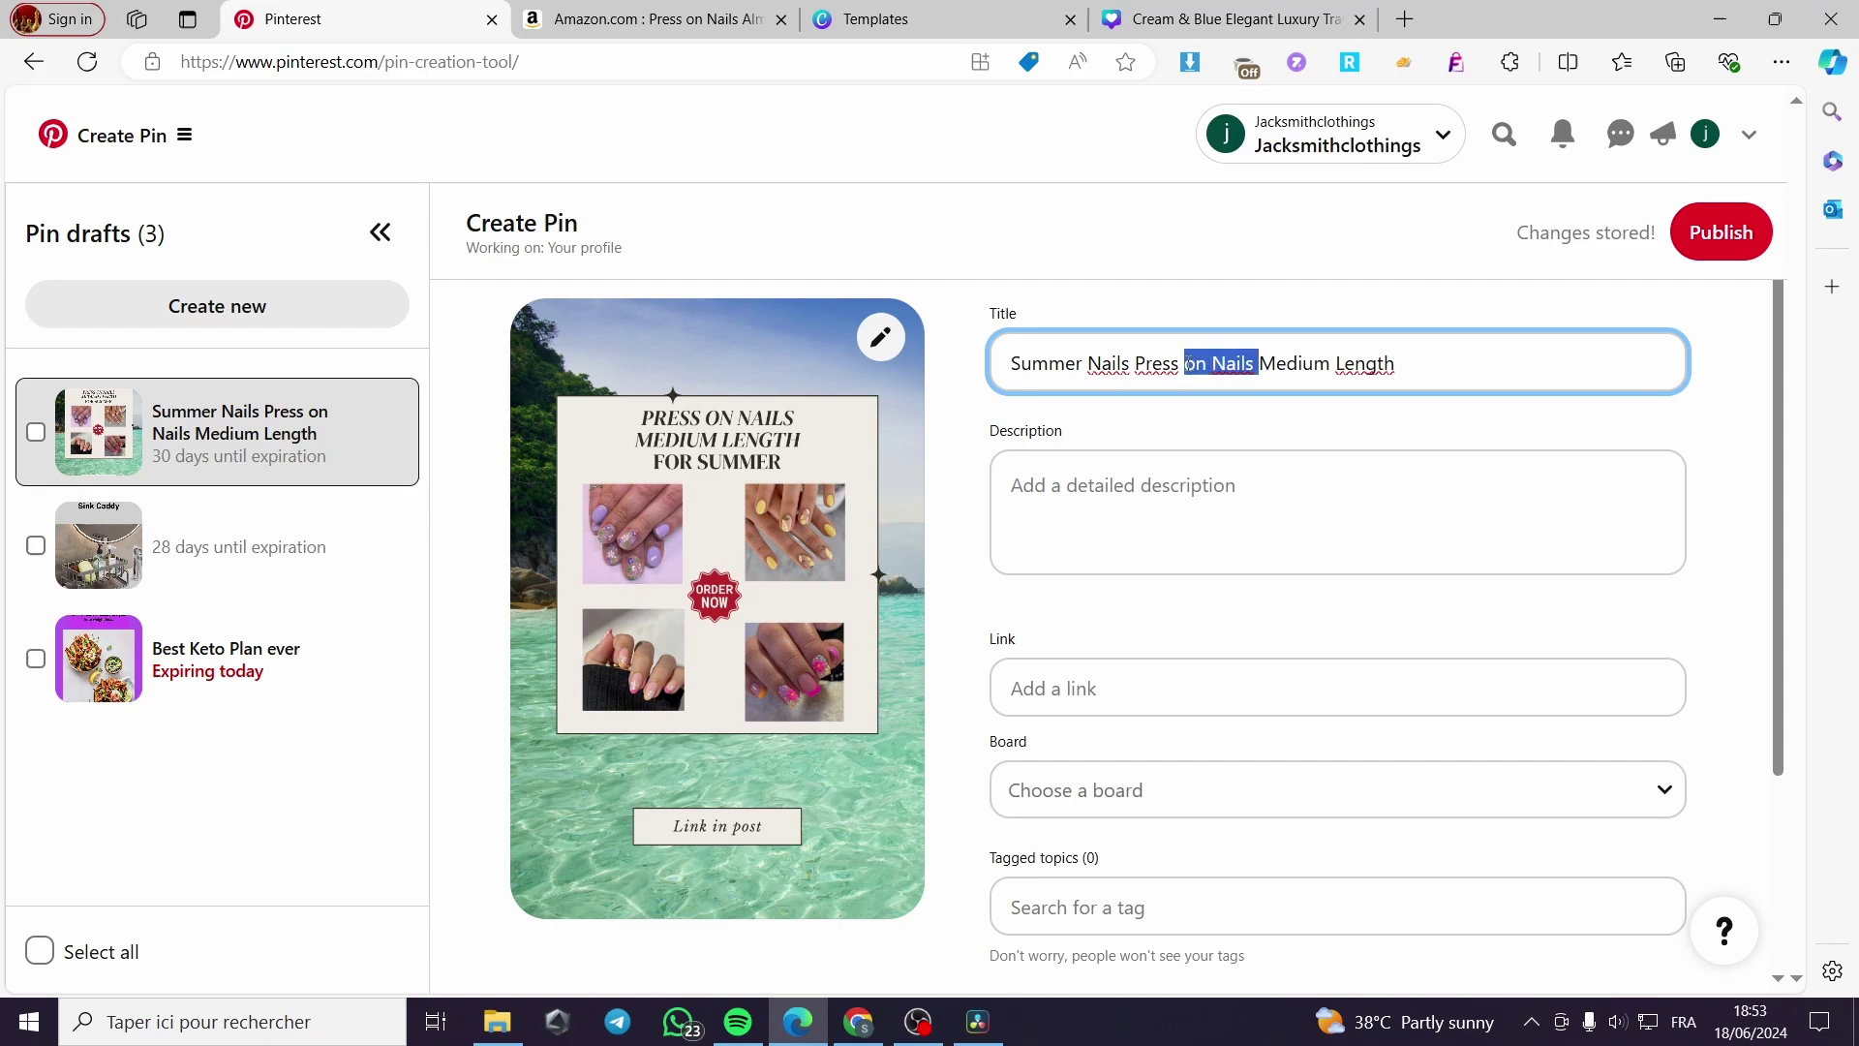
{"action": "key", "text": "BackSpace"}
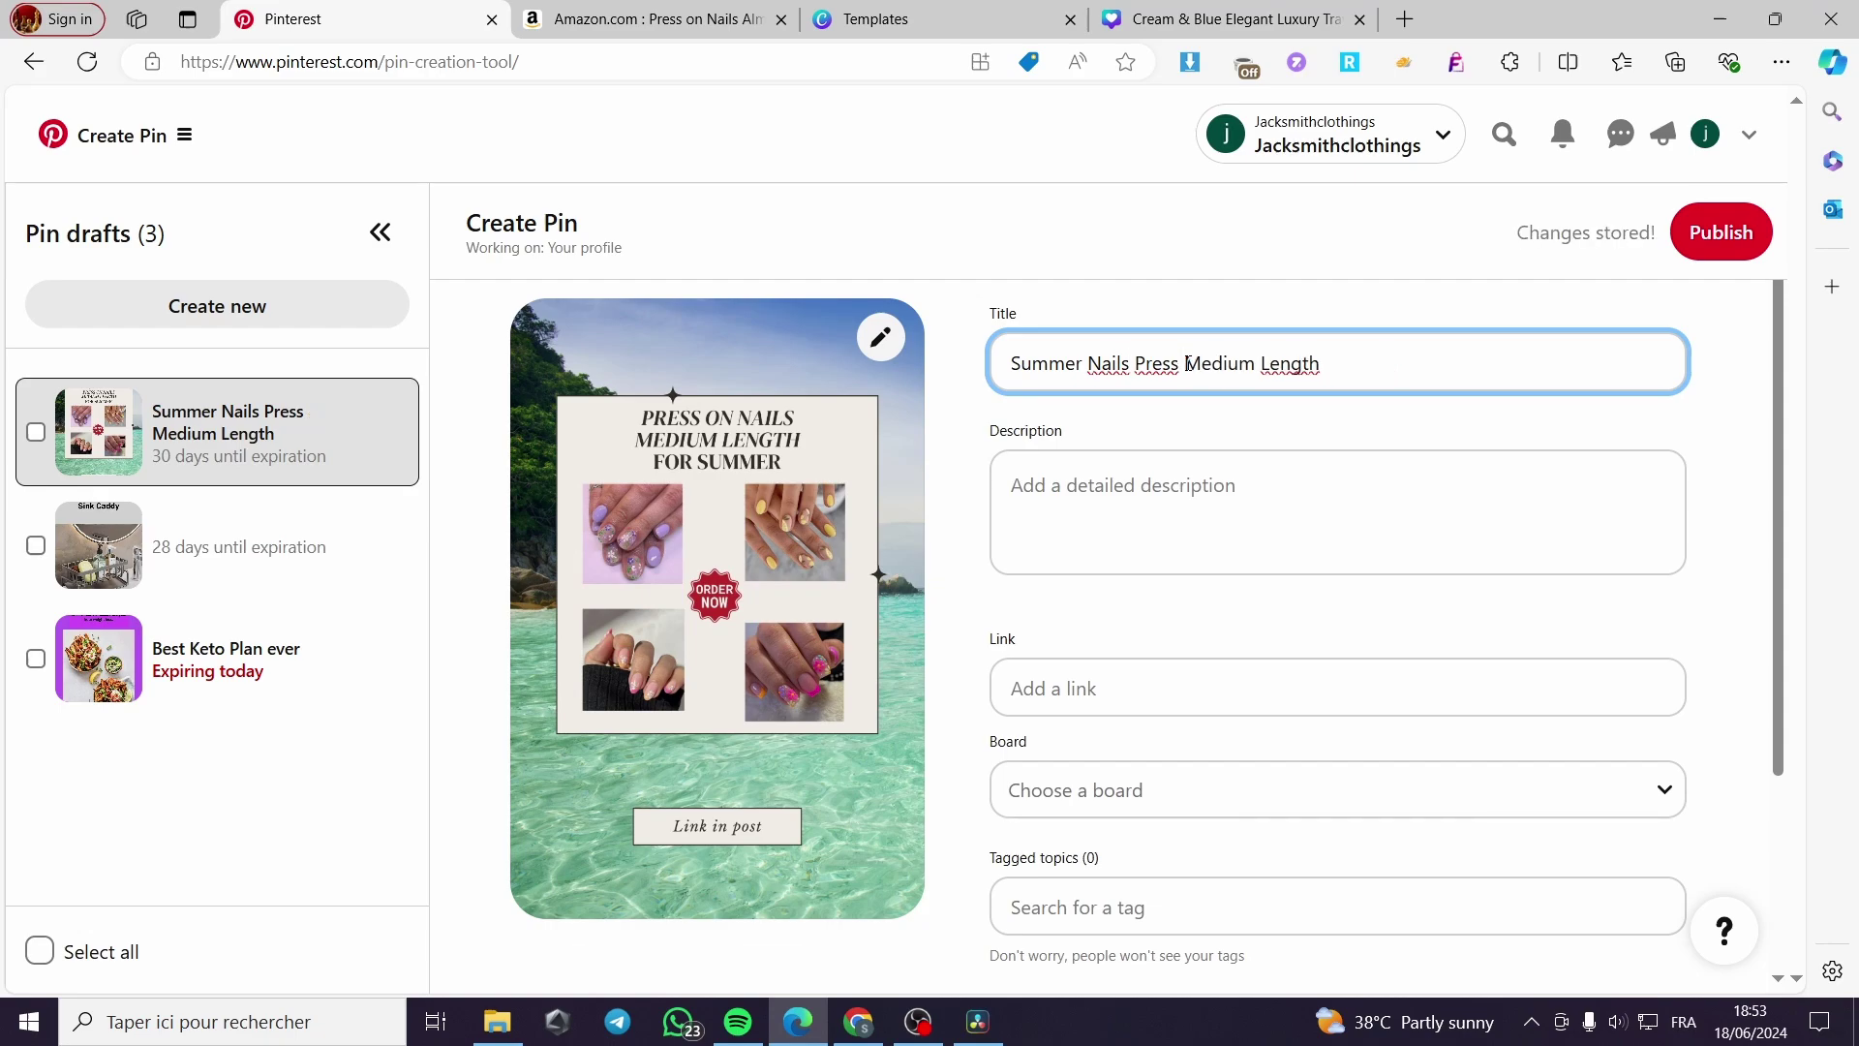
{"action": "key", "text": "BackSpace"}
{"action": "key", "text": "BackSpace"}
{"action": "key", "text": "BackSpace"}
{"action": "key", "text": "BackSpace"}
{"action": "key", "text": "BackSpace"}
{"action": "key", "text": "BackSpace"}
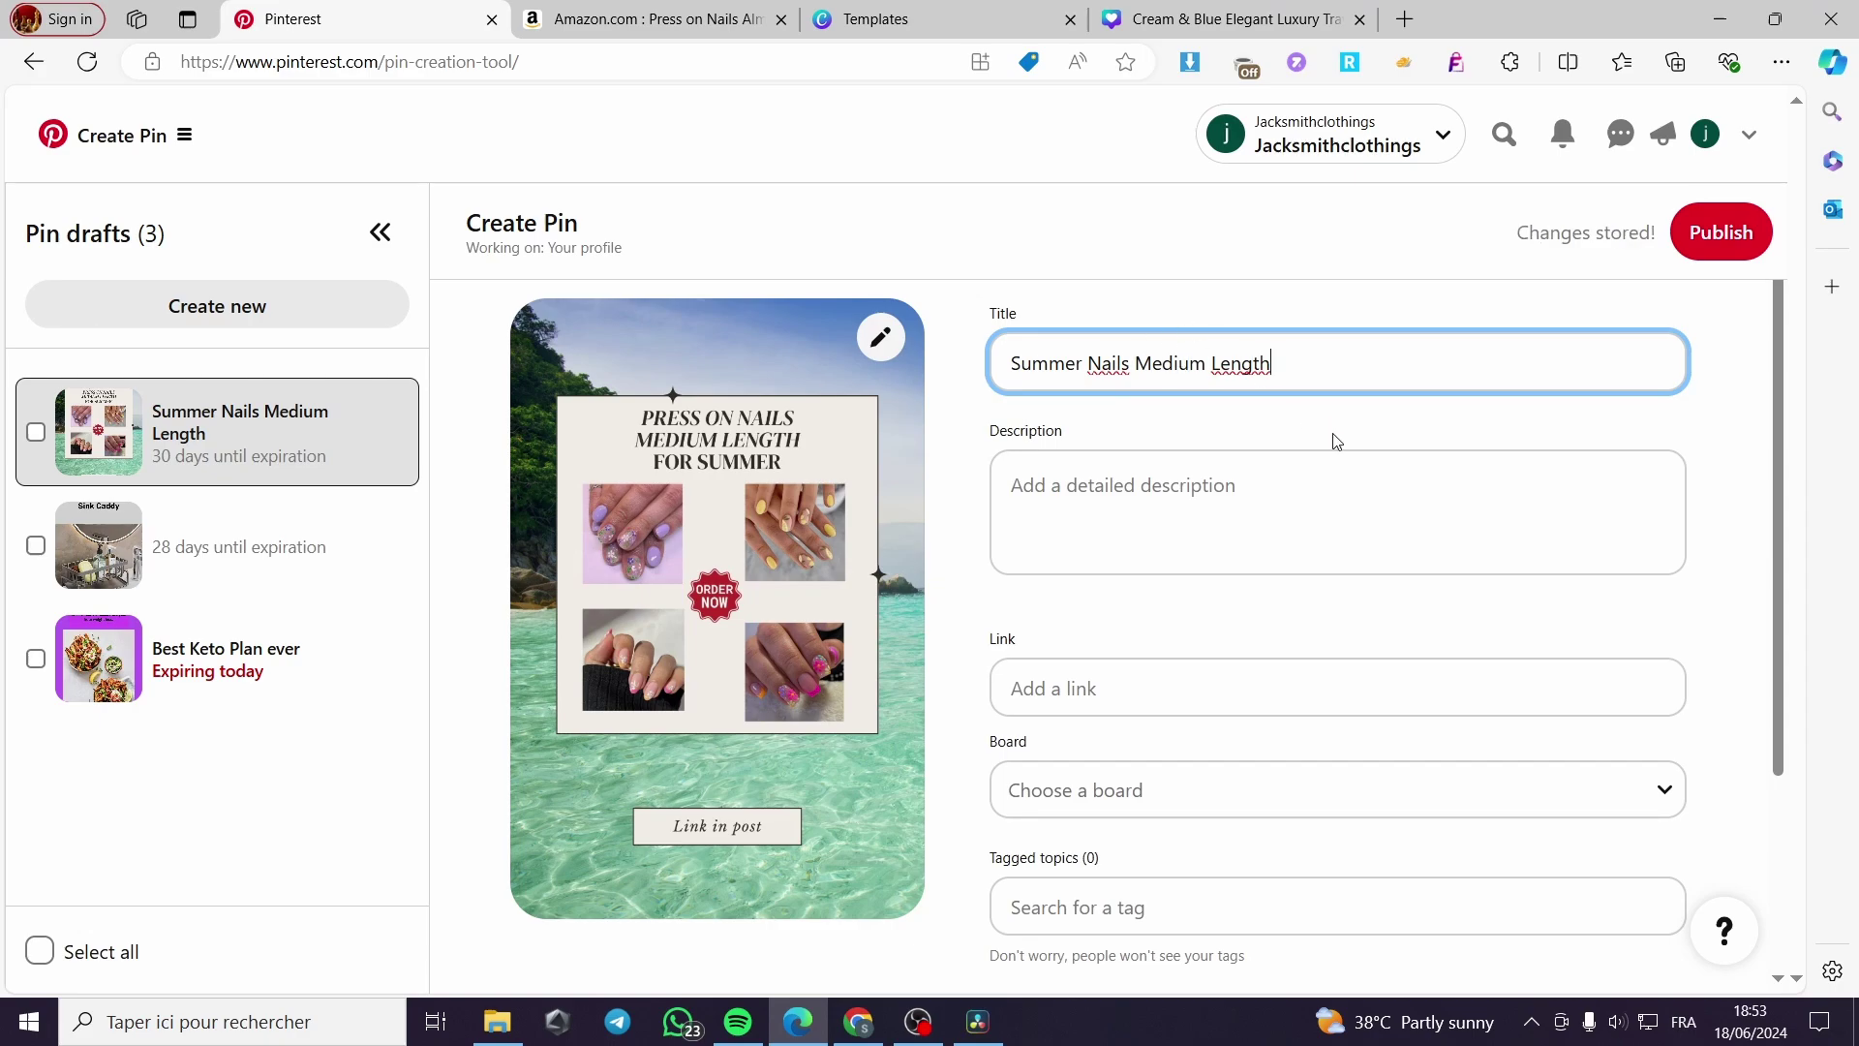
{"action": "left_click", "coordinate": [1158, 531]}
- Copy the 'About this item' bullets from the Amazon product page
{"action": "key", "text": "ctrl+Tab"}
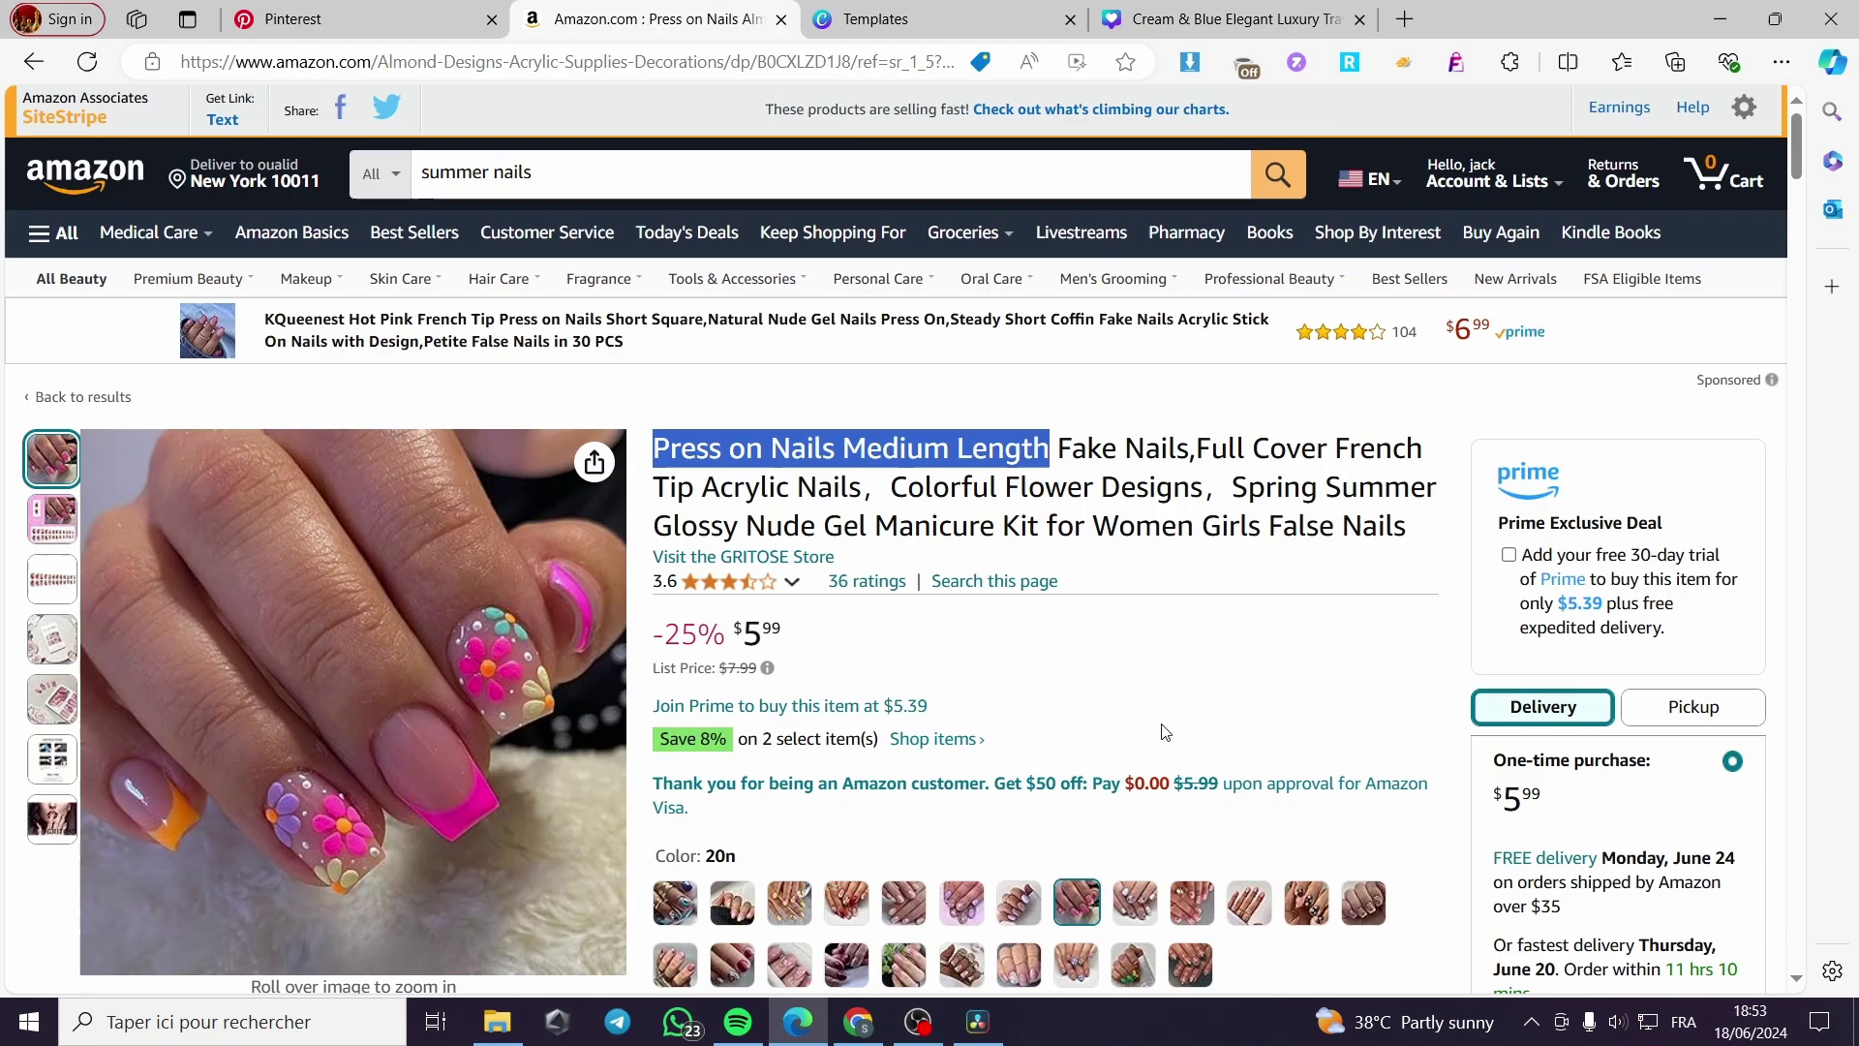
{"action": "scroll", "coordinate": [1165, 732], "scroll_direction": "down", "scroll_amount": 8}
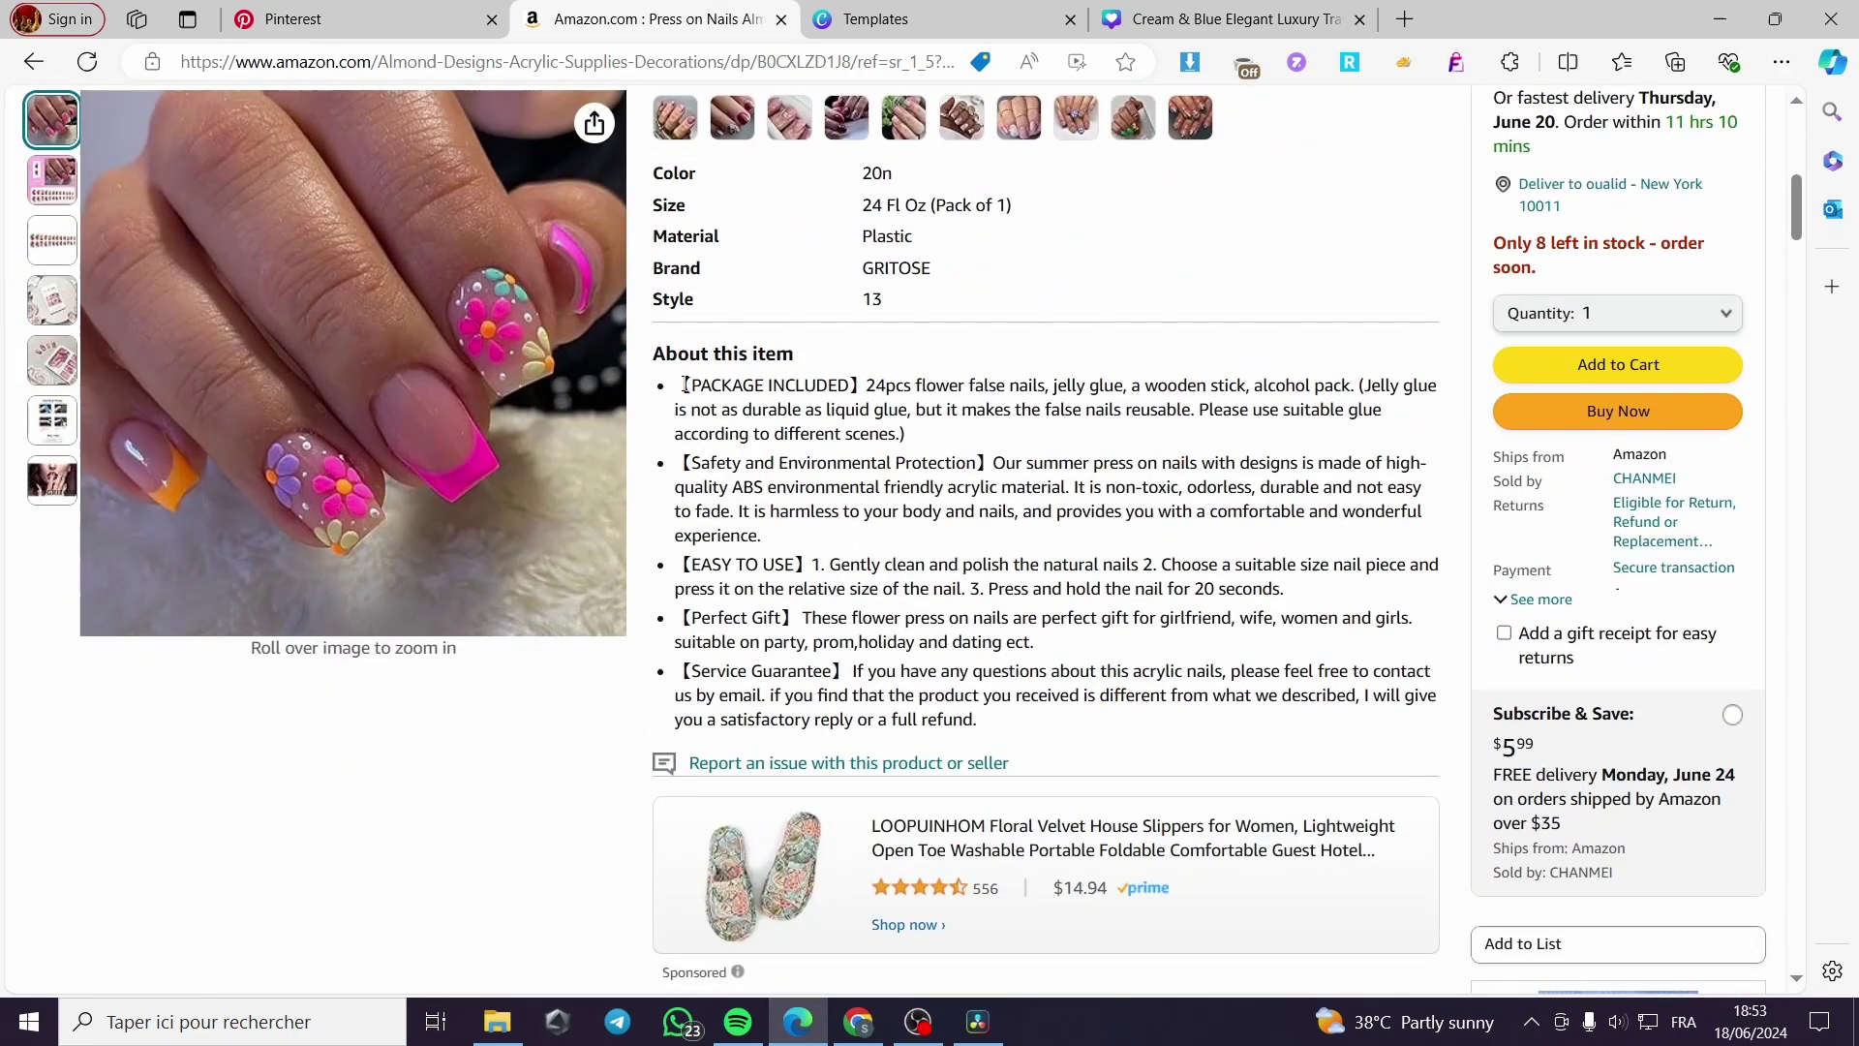
{"action": "left_click_drag", "start_coordinate": [694, 397], "coordinate": [982, 722]}
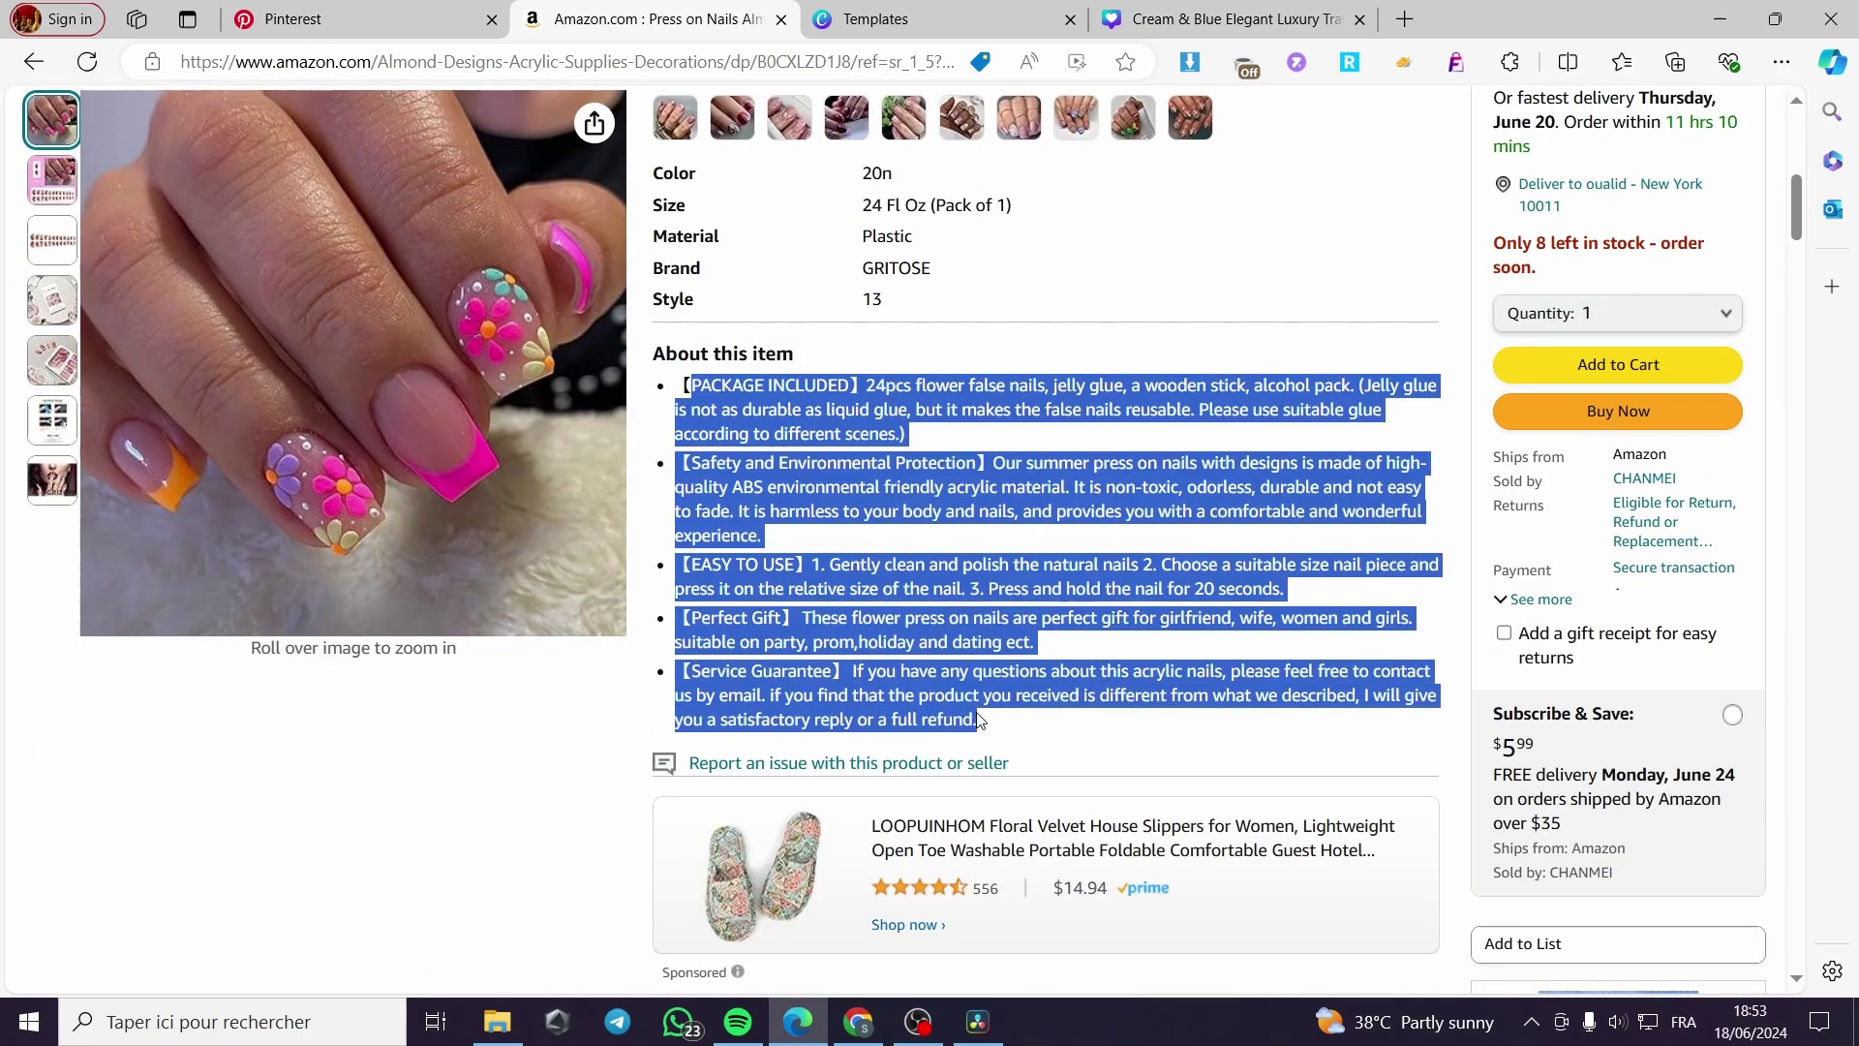
{"action": "right_click", "coordinate": [891, 677]}
{"action": "left_click", "coordinate": [1007, 299]}
- Paste the product details into the pin description and trim it to end at 'EASY TO USE'
{"action": "left_click", "coordinate": [411, 29]}
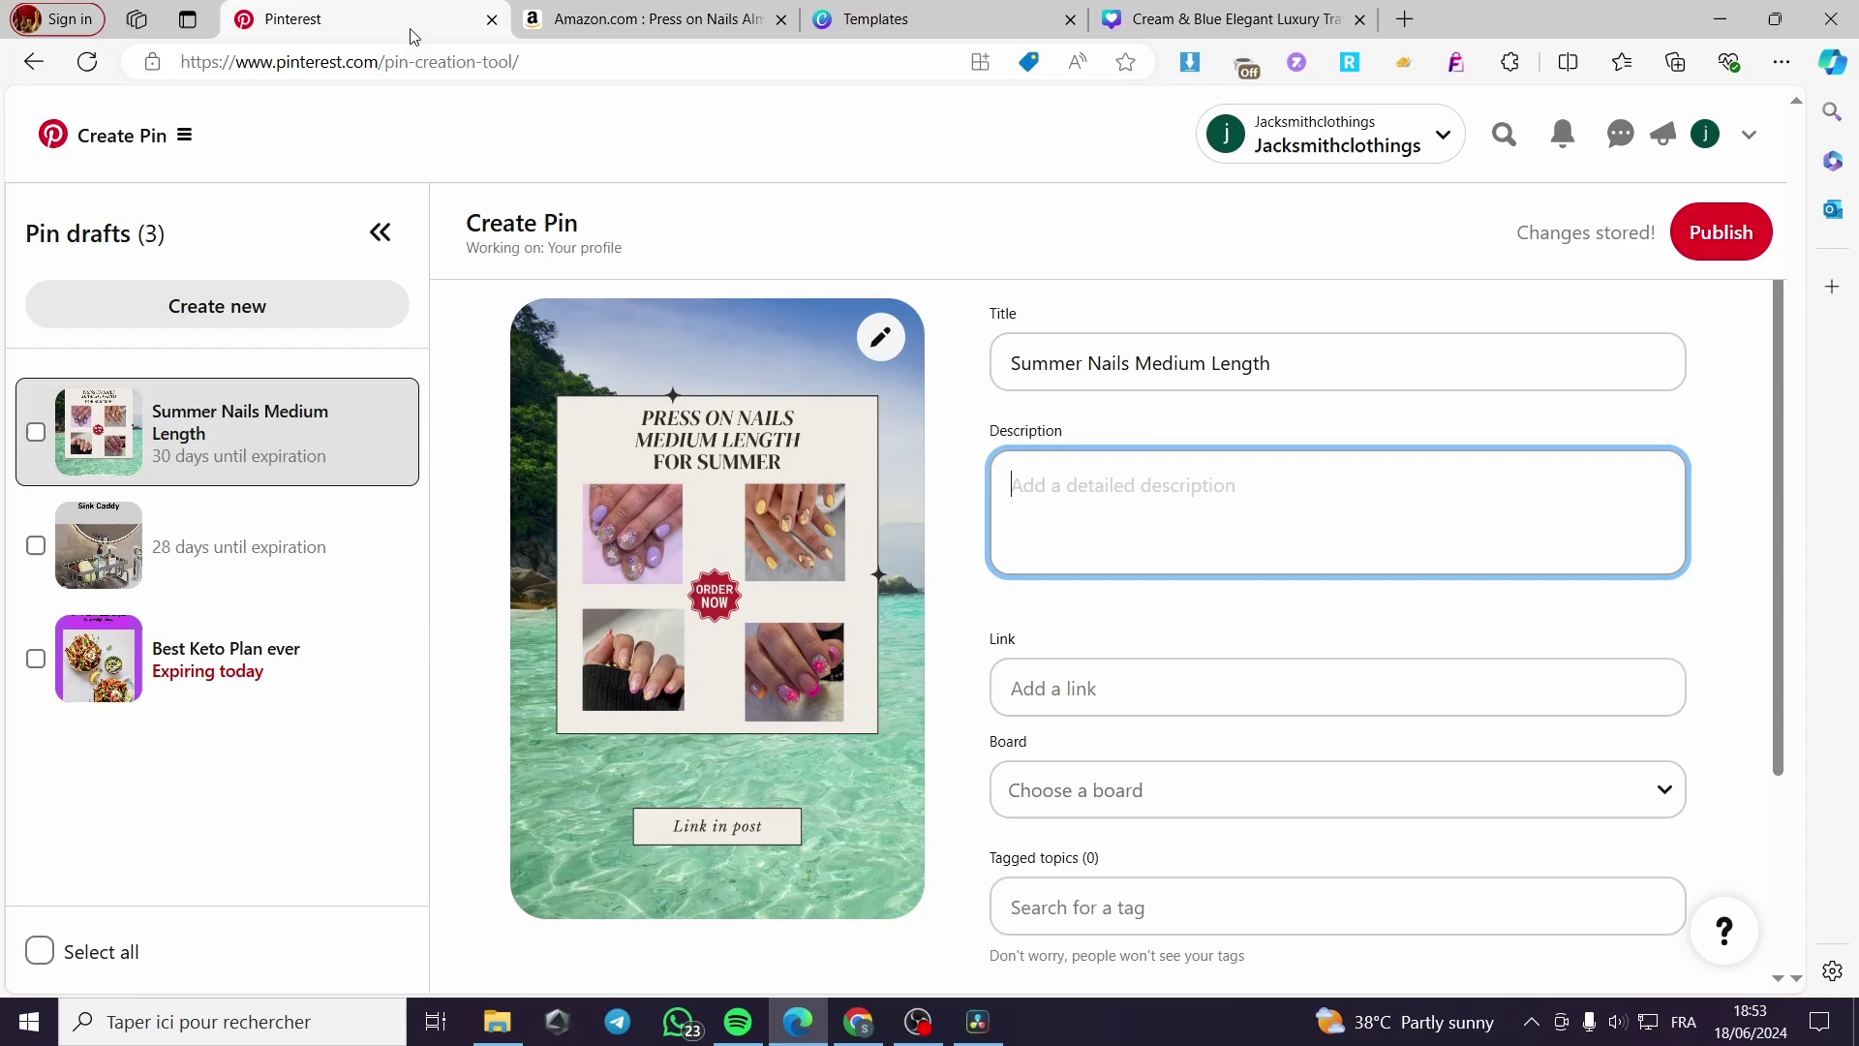
{"action": "key", "text": "ctrl+v"}
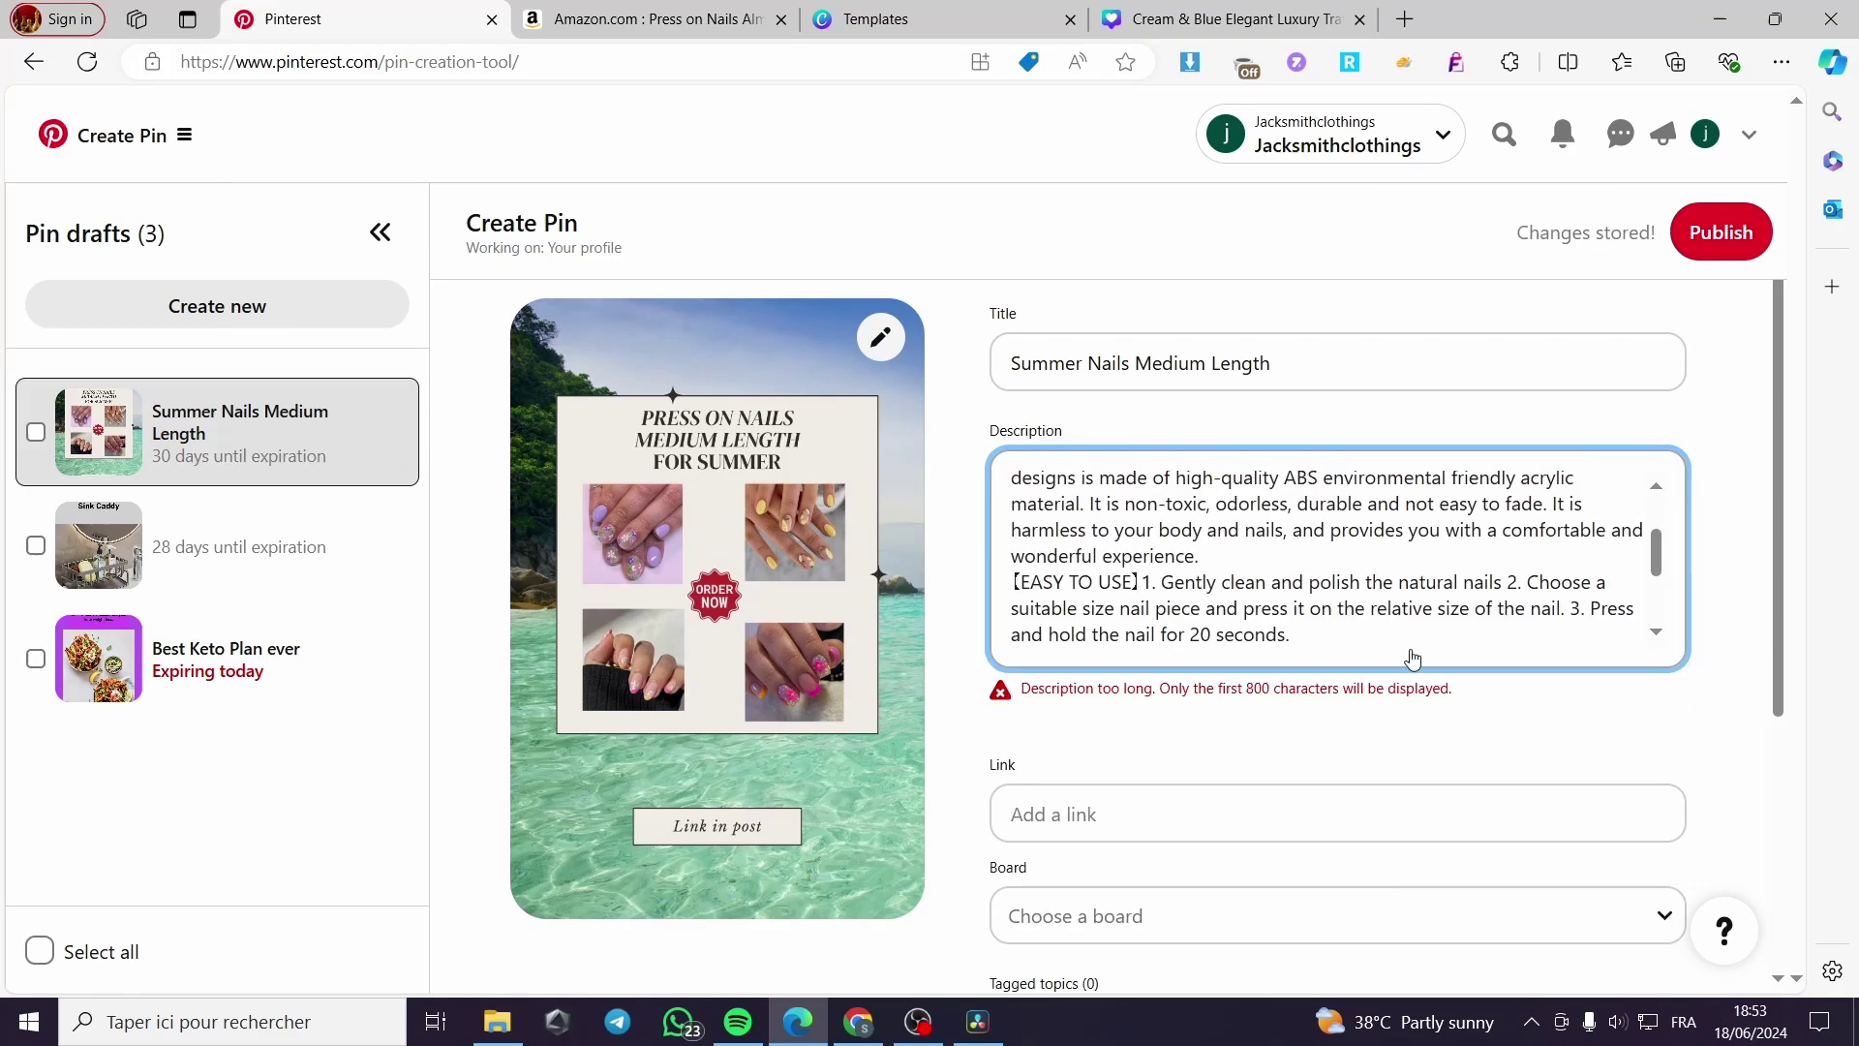
{"action": "left_click_drag", "start_coordinate": [1307, 647], "coordinate": [1011, 634]}
{"action": "scroll", "coordinate": [1336, 620], "scroll_direction": "down", "scroll_amount": 2}
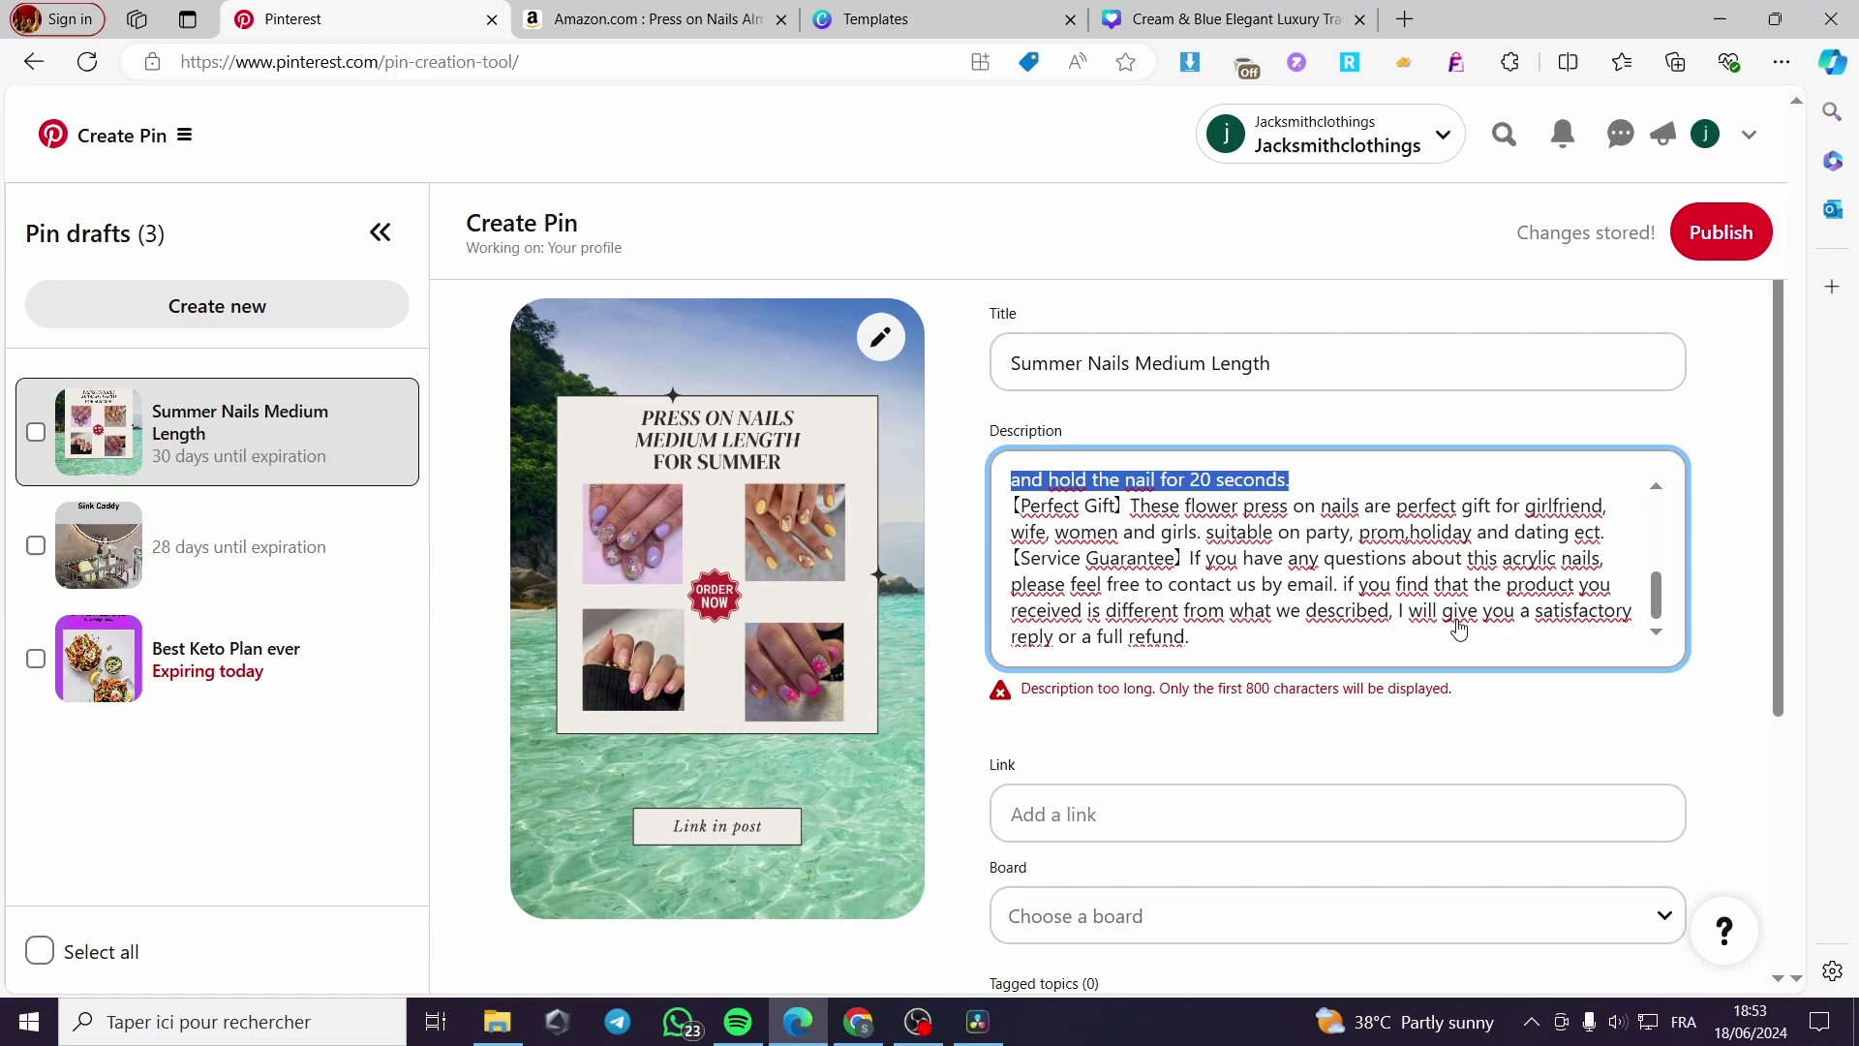
{"action": "left_click", "coordinate": [1269, 637]}
{"action": "key", "text": "shift+Up"}
{"action": "key", "text": "shift+Up"}
{"action": "key", "text": "shift+Up"}
{"action": "key", "text": "shift+Up"}
{"action": "key", "text": "shift+Up"}
{"action": "key", "text": "shift+Up"}
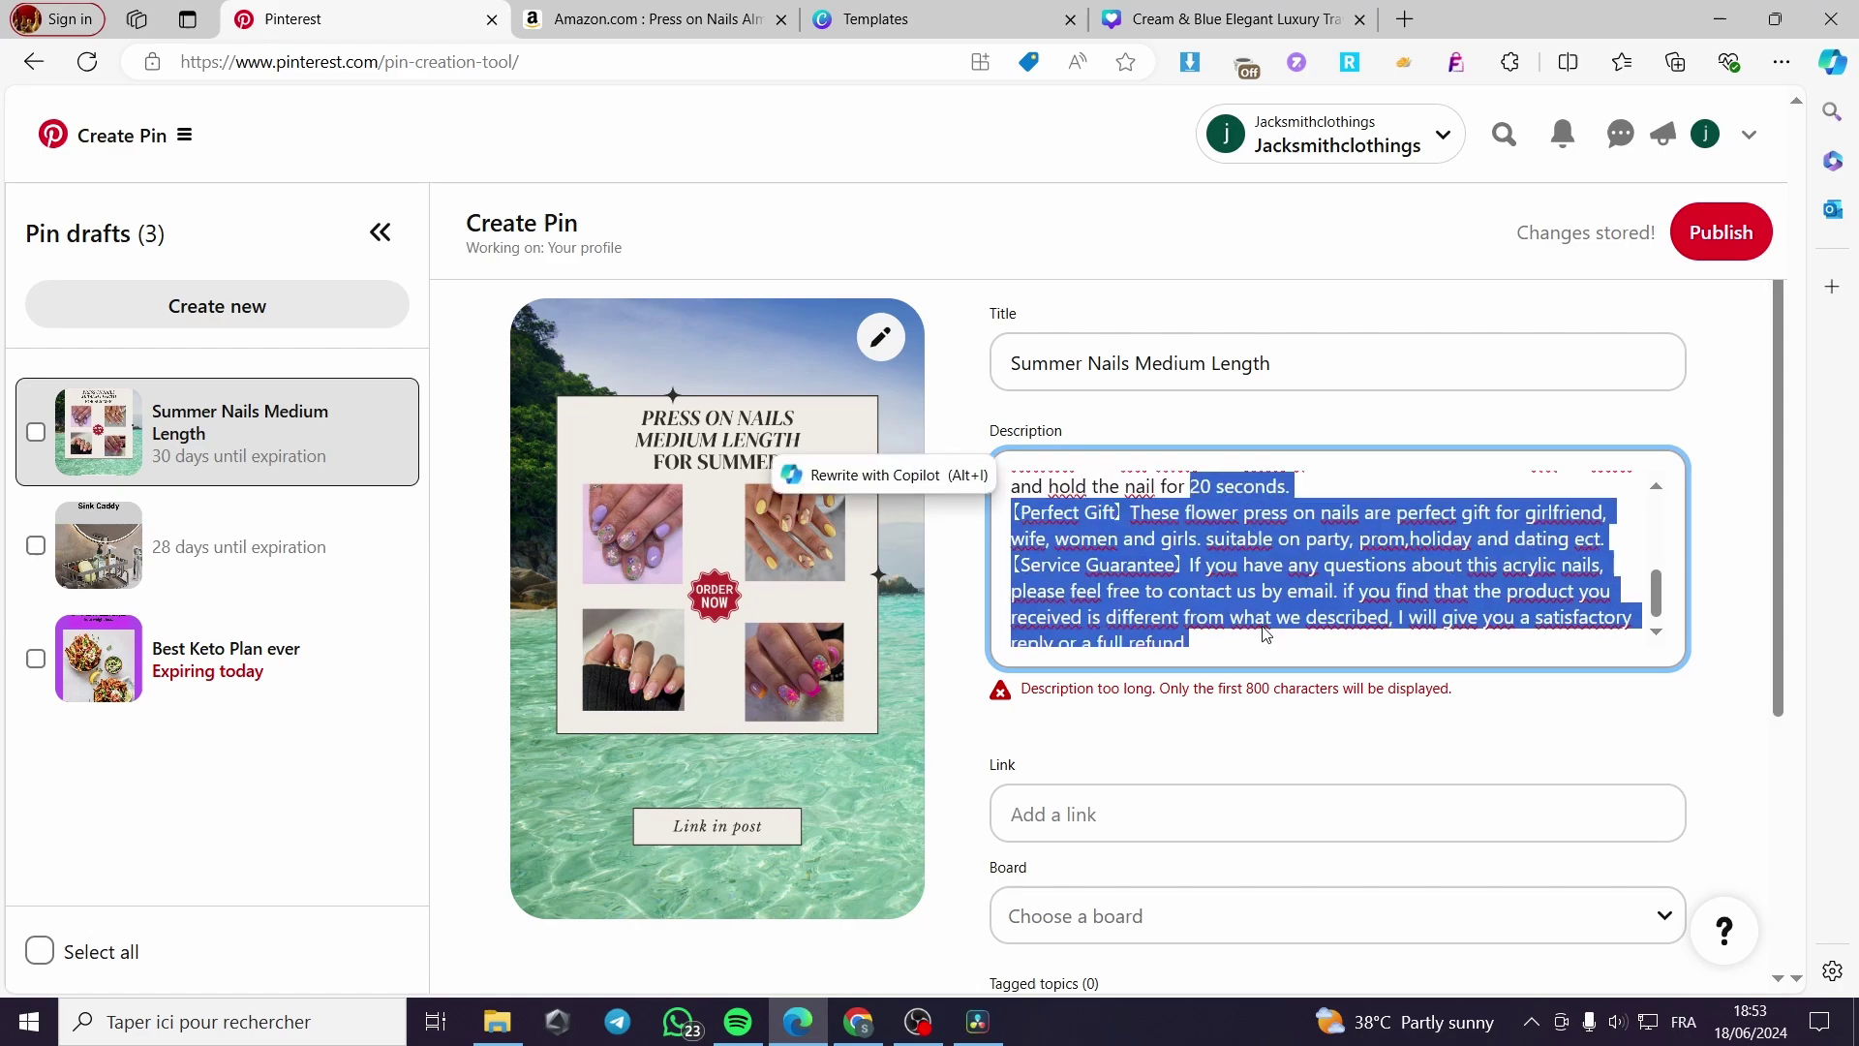
{"action": "key", "text": "shift+Down"}
{"action": "key", "text": "BackSpace"}
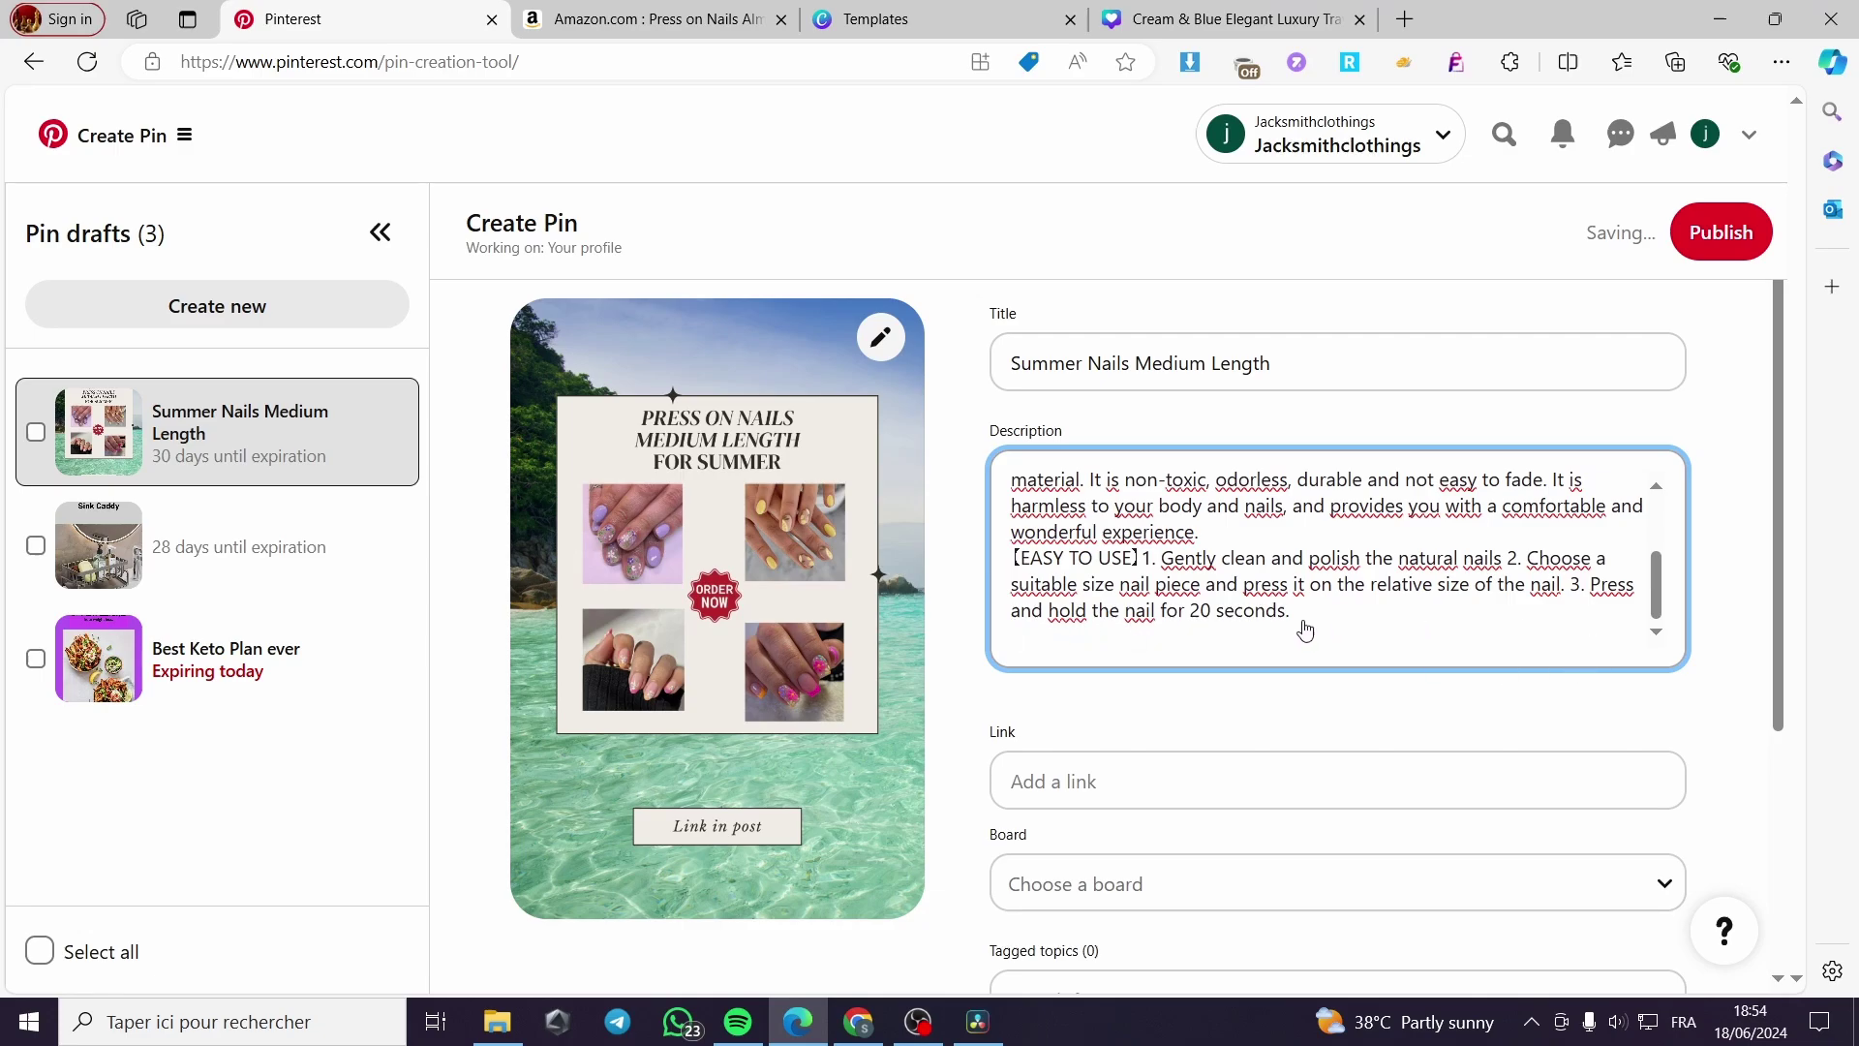
{"action": "key", "text": "Tab"}
{"action": "left_click", "coordinate": [651, 18]}
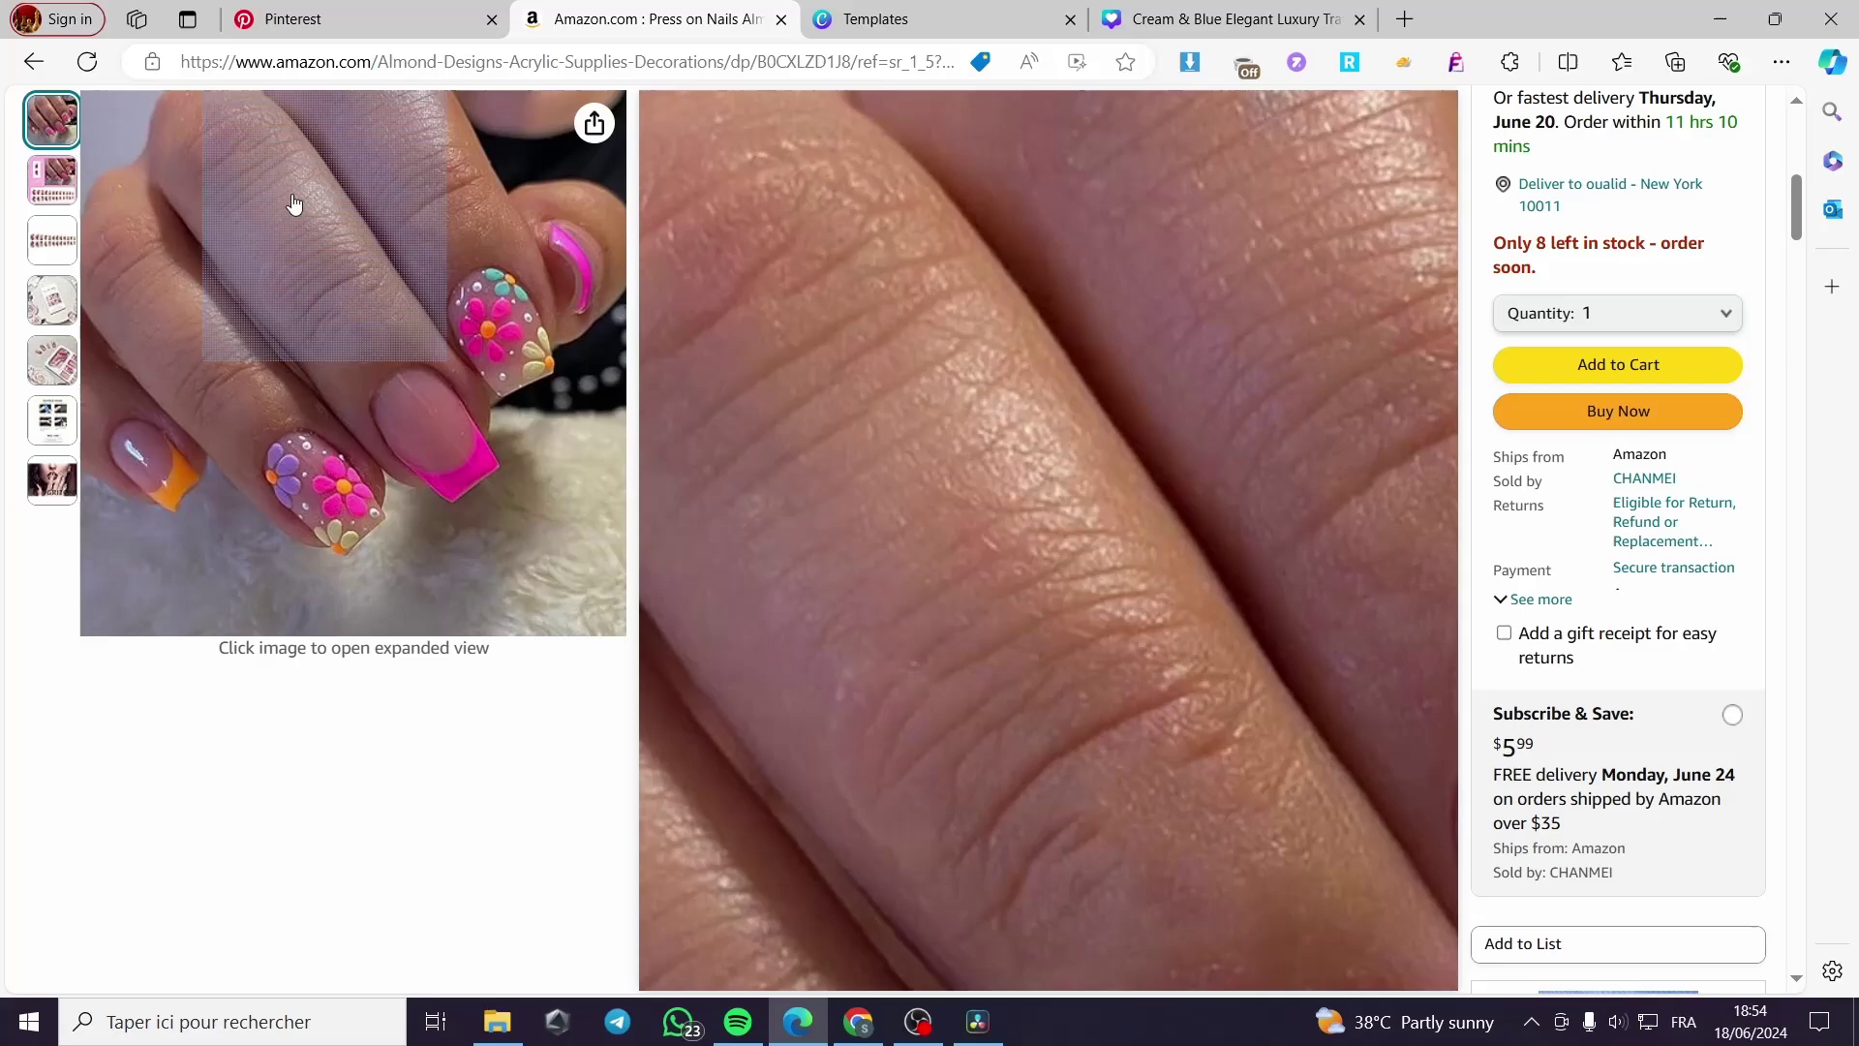
{"action": "scroll", "coordinate": [295, 204], "scroll_direction": "up", "scroll_amount": 4}
{"action": "left_click", "coordinate": [223, 119]}
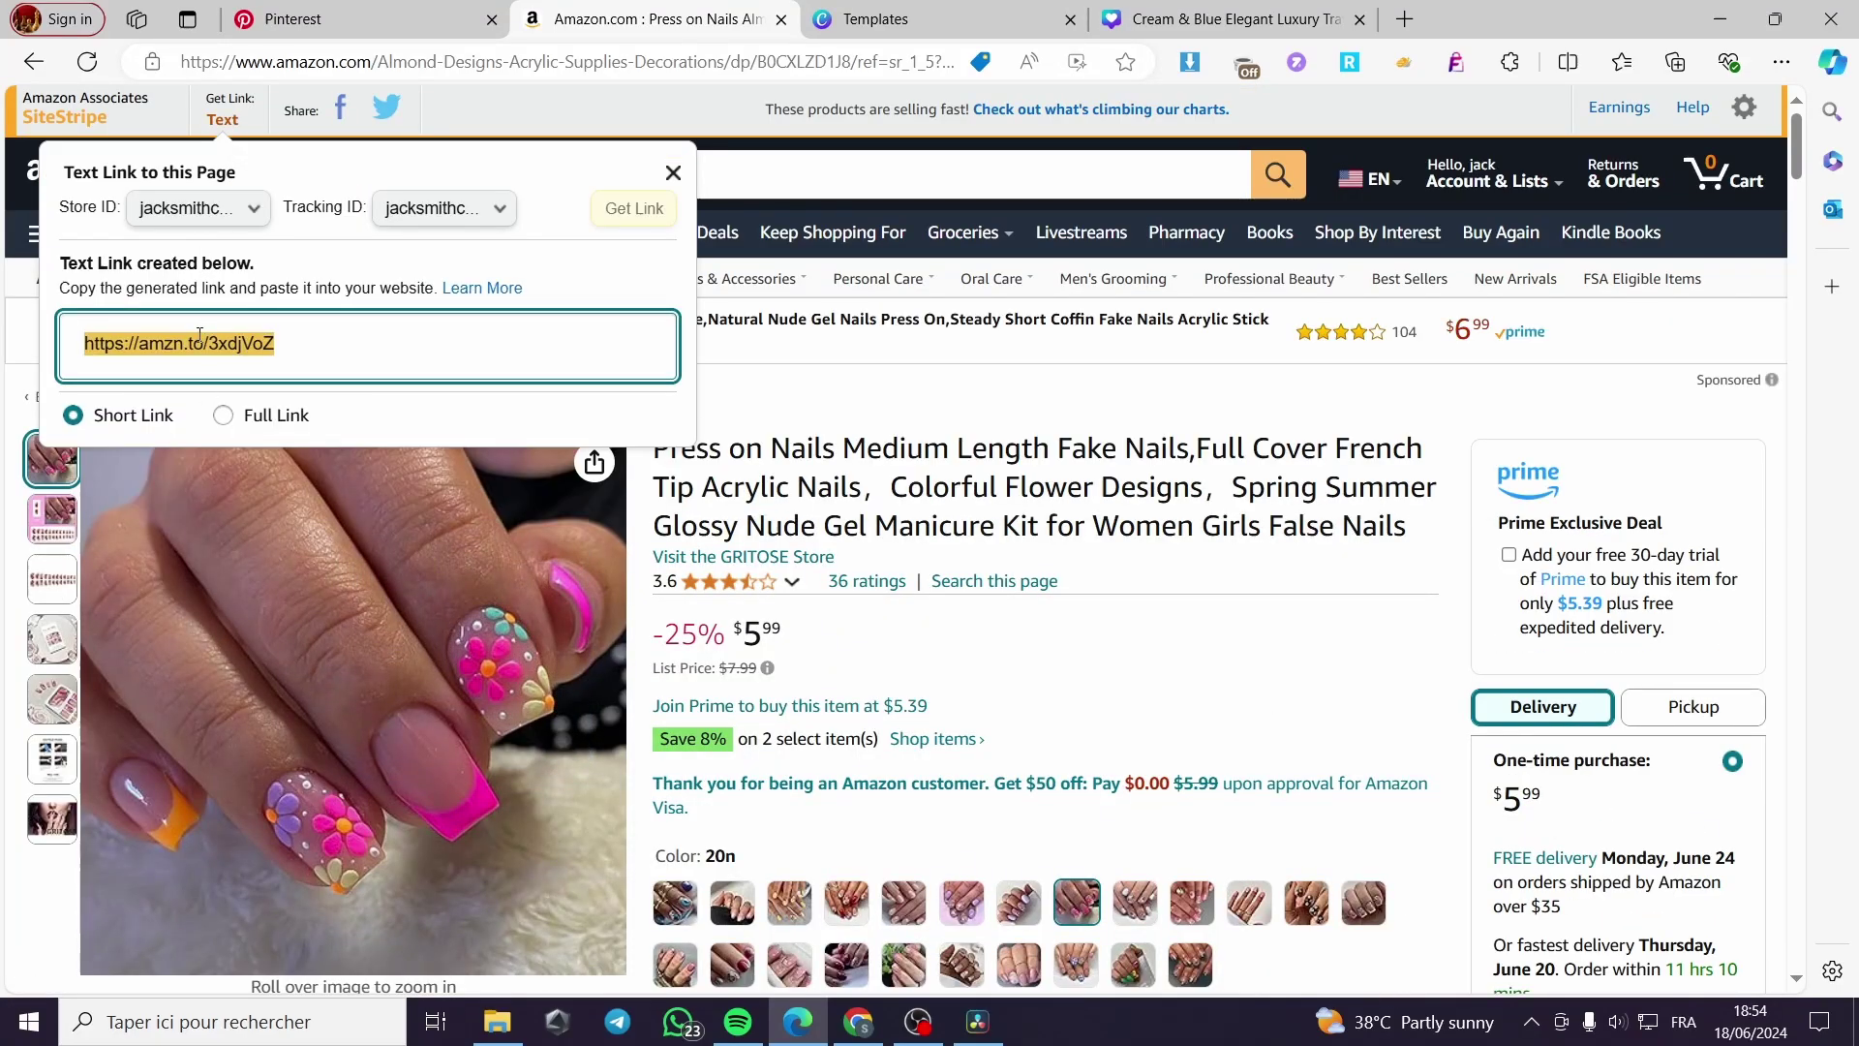
{"action": "right_click", "coordinate": [207, 341]}
{"action": "left_click", "coordinate": [253, 361]}
{"action": "left_click", "coordinate": [291, 18]}
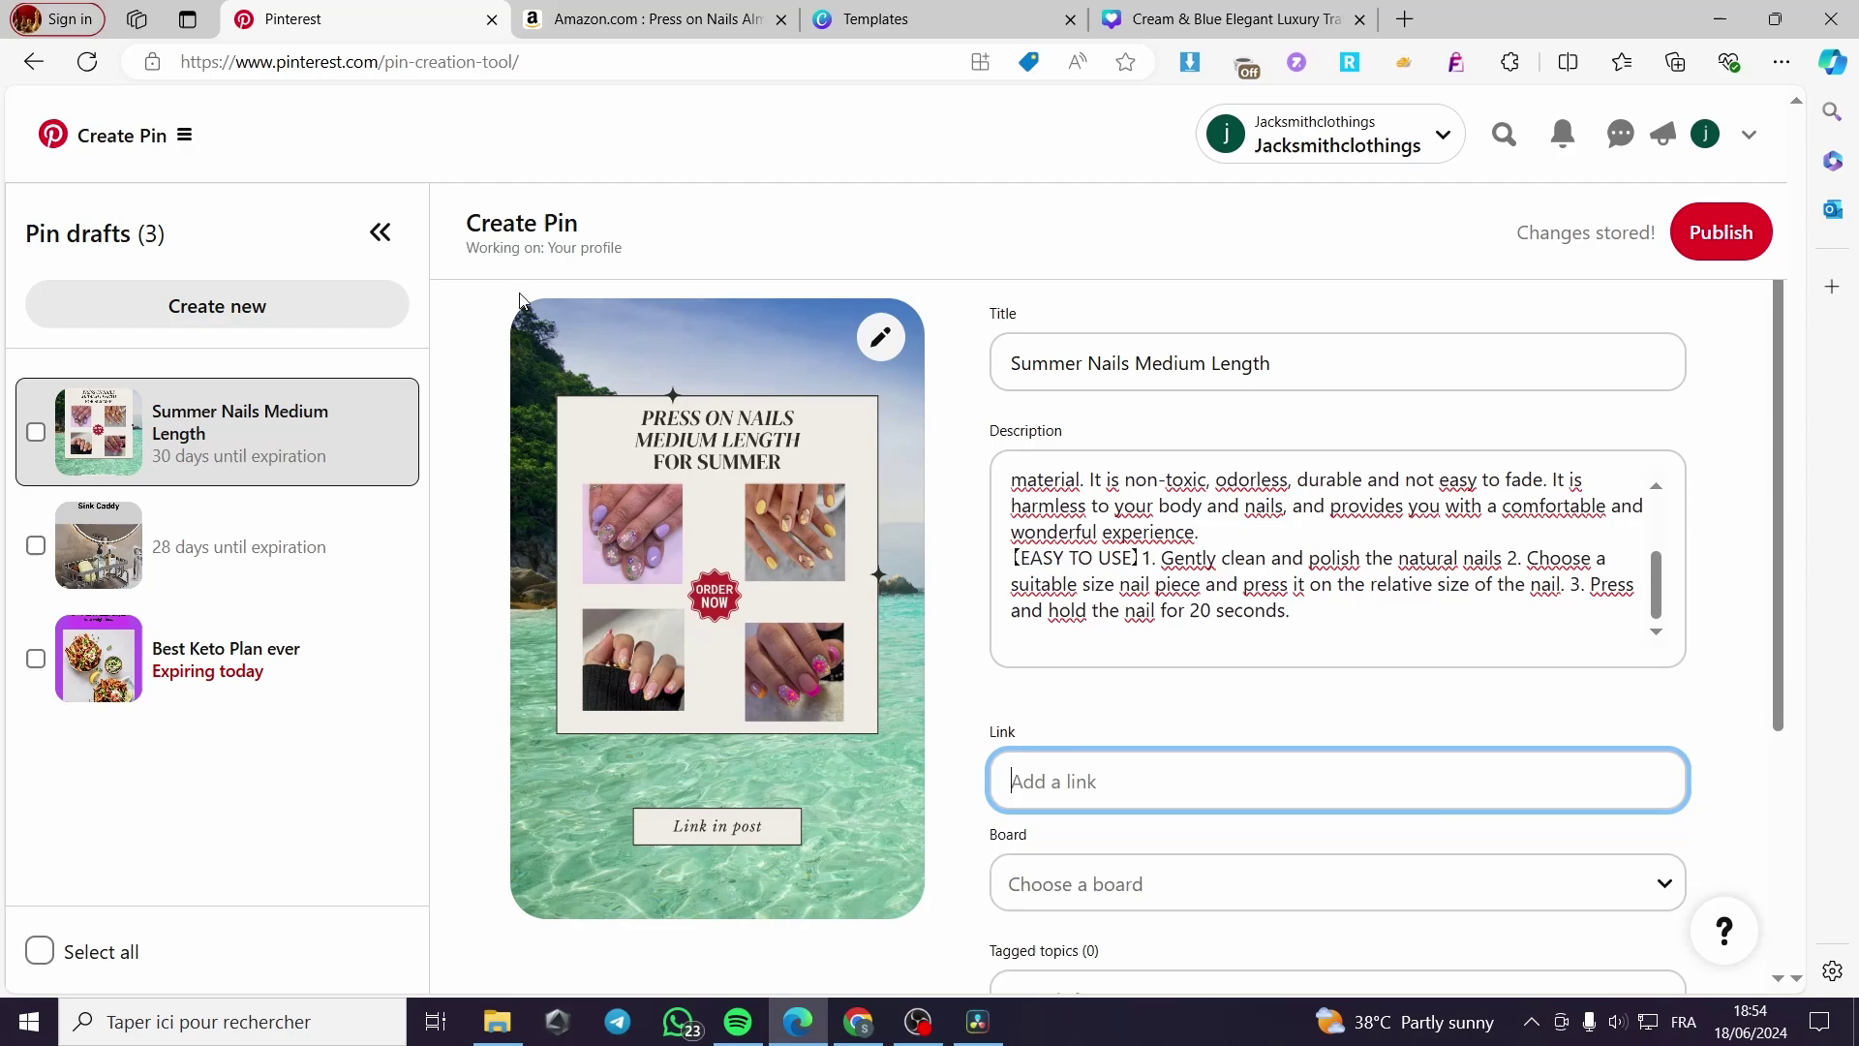
{"action": "type", "text": "https://amzn.to/3xdjVoZ"}
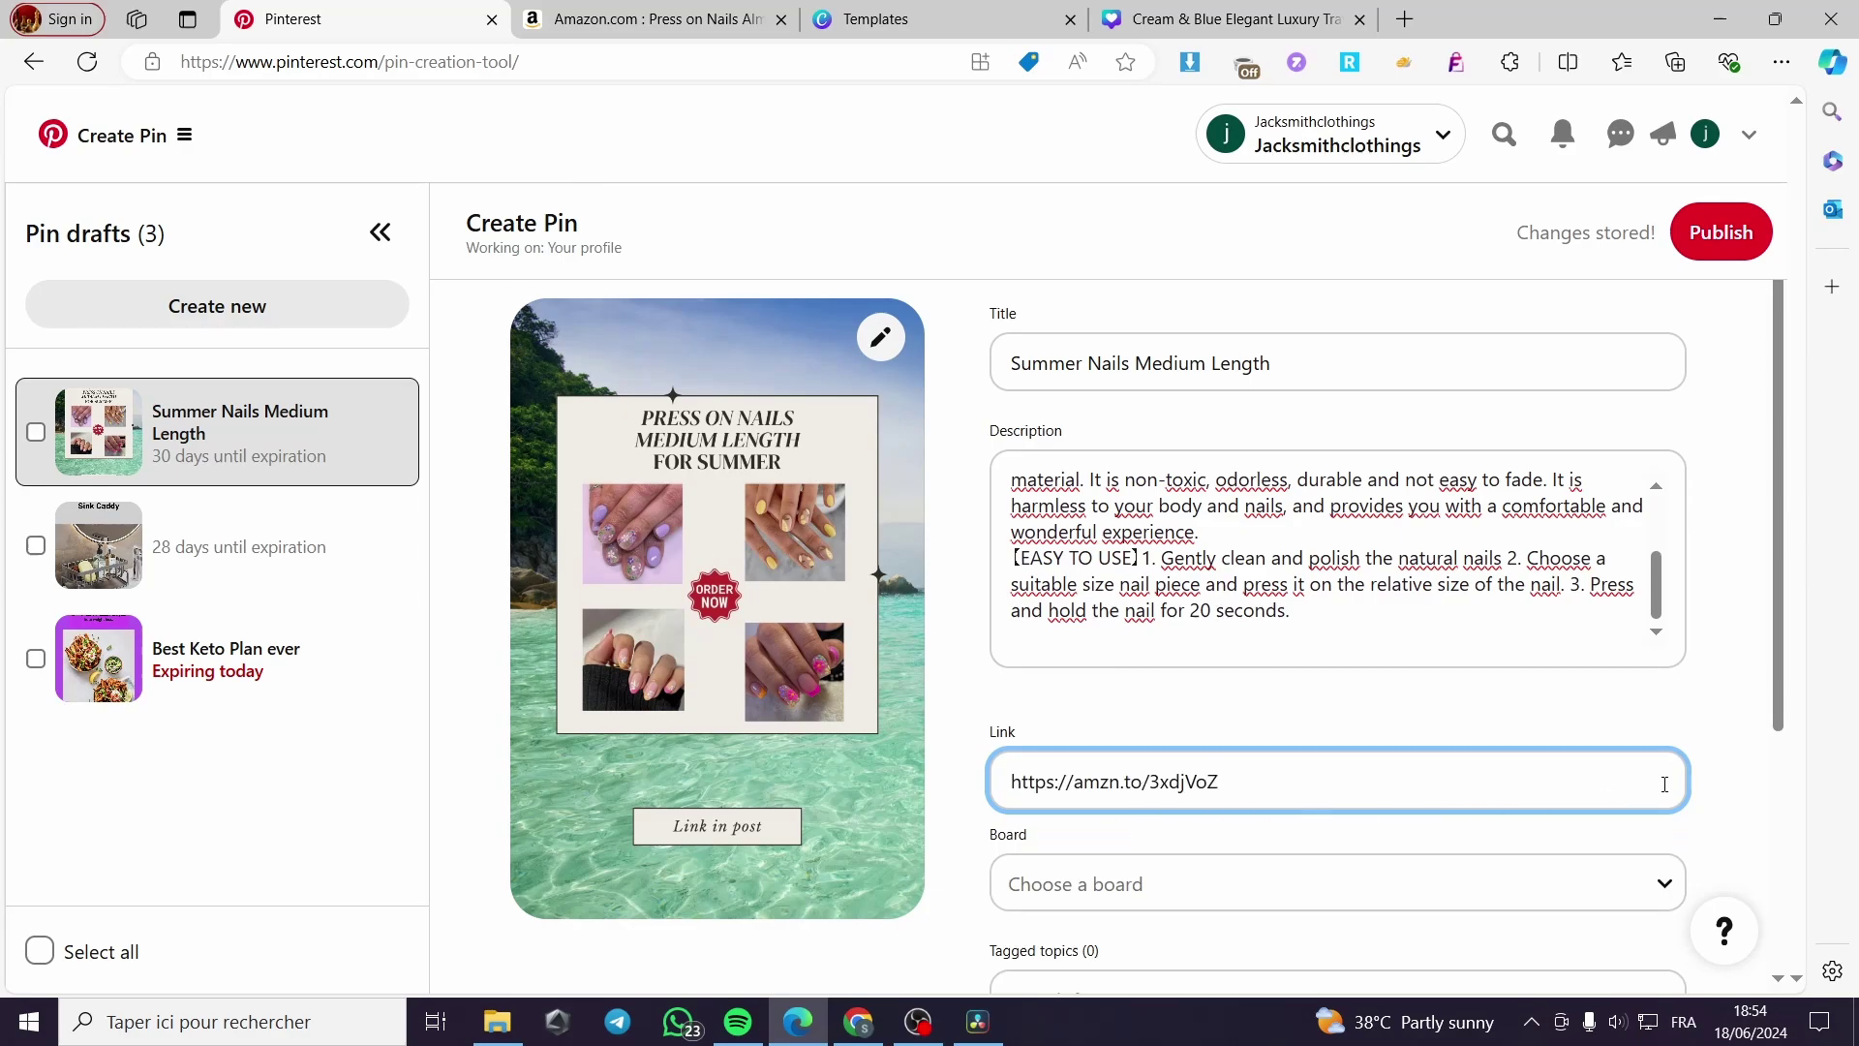
- Search the board list for 'Summer na' to set up a Summer nails board
{"action": "scroll", "coordinate": [1236, 842], "scroll_direction": "down", "scroll_amount": 1}
{"action": "left_click", "coordinate": [1116, 767]}
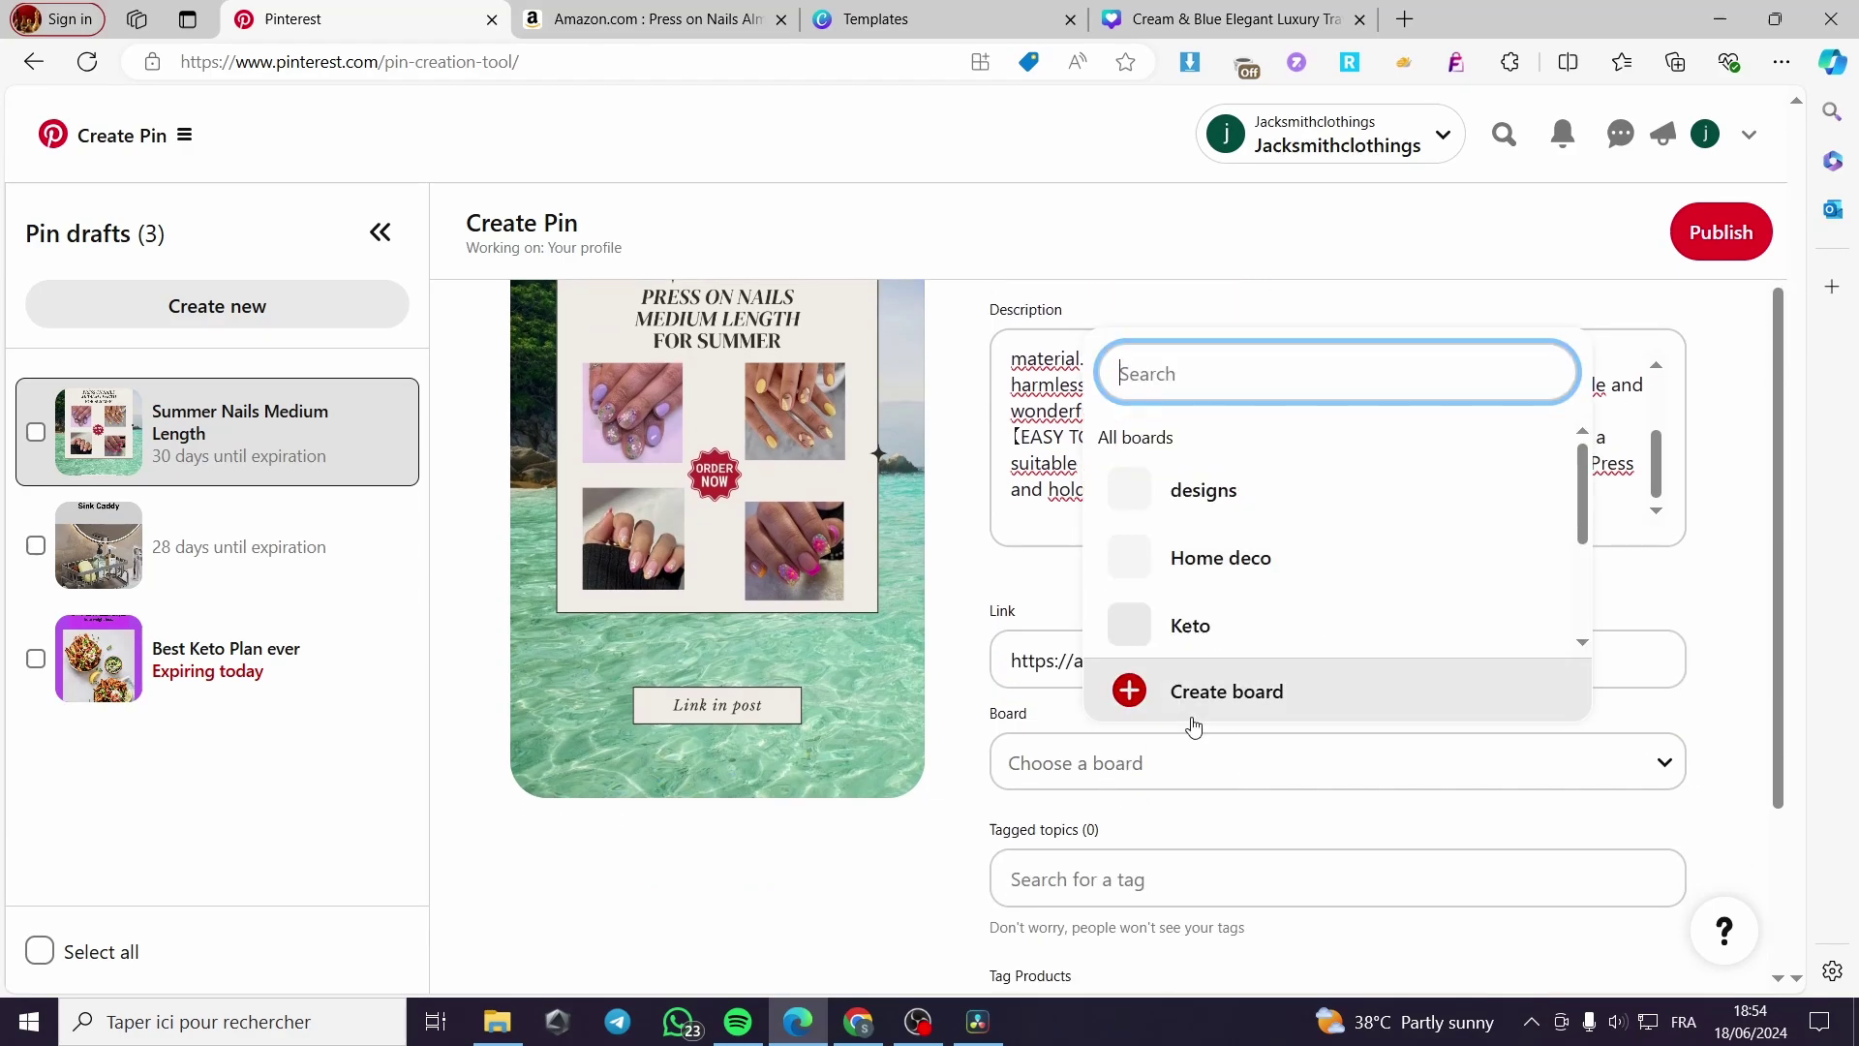
{"action": "type", "text": "Sul"}
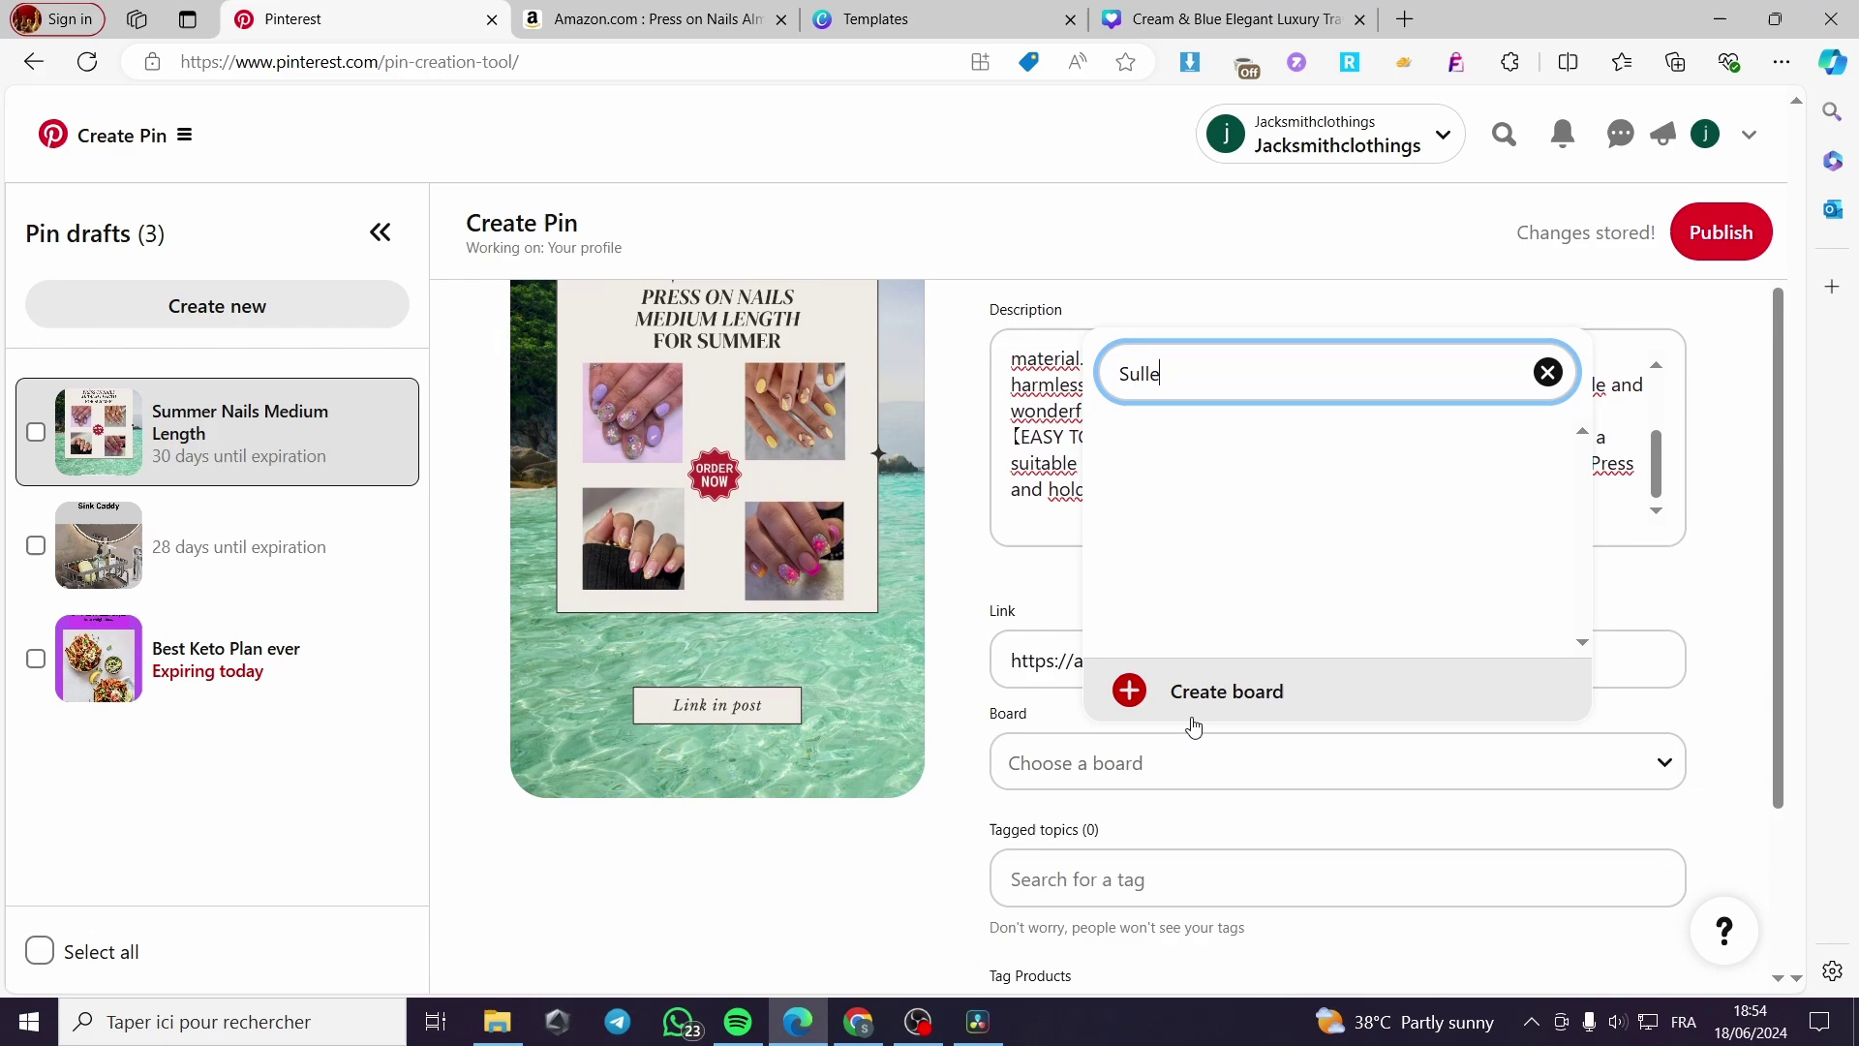
{"action": "key", "text": "BackSpace"}
{"action": "type", "text": "mmer "}
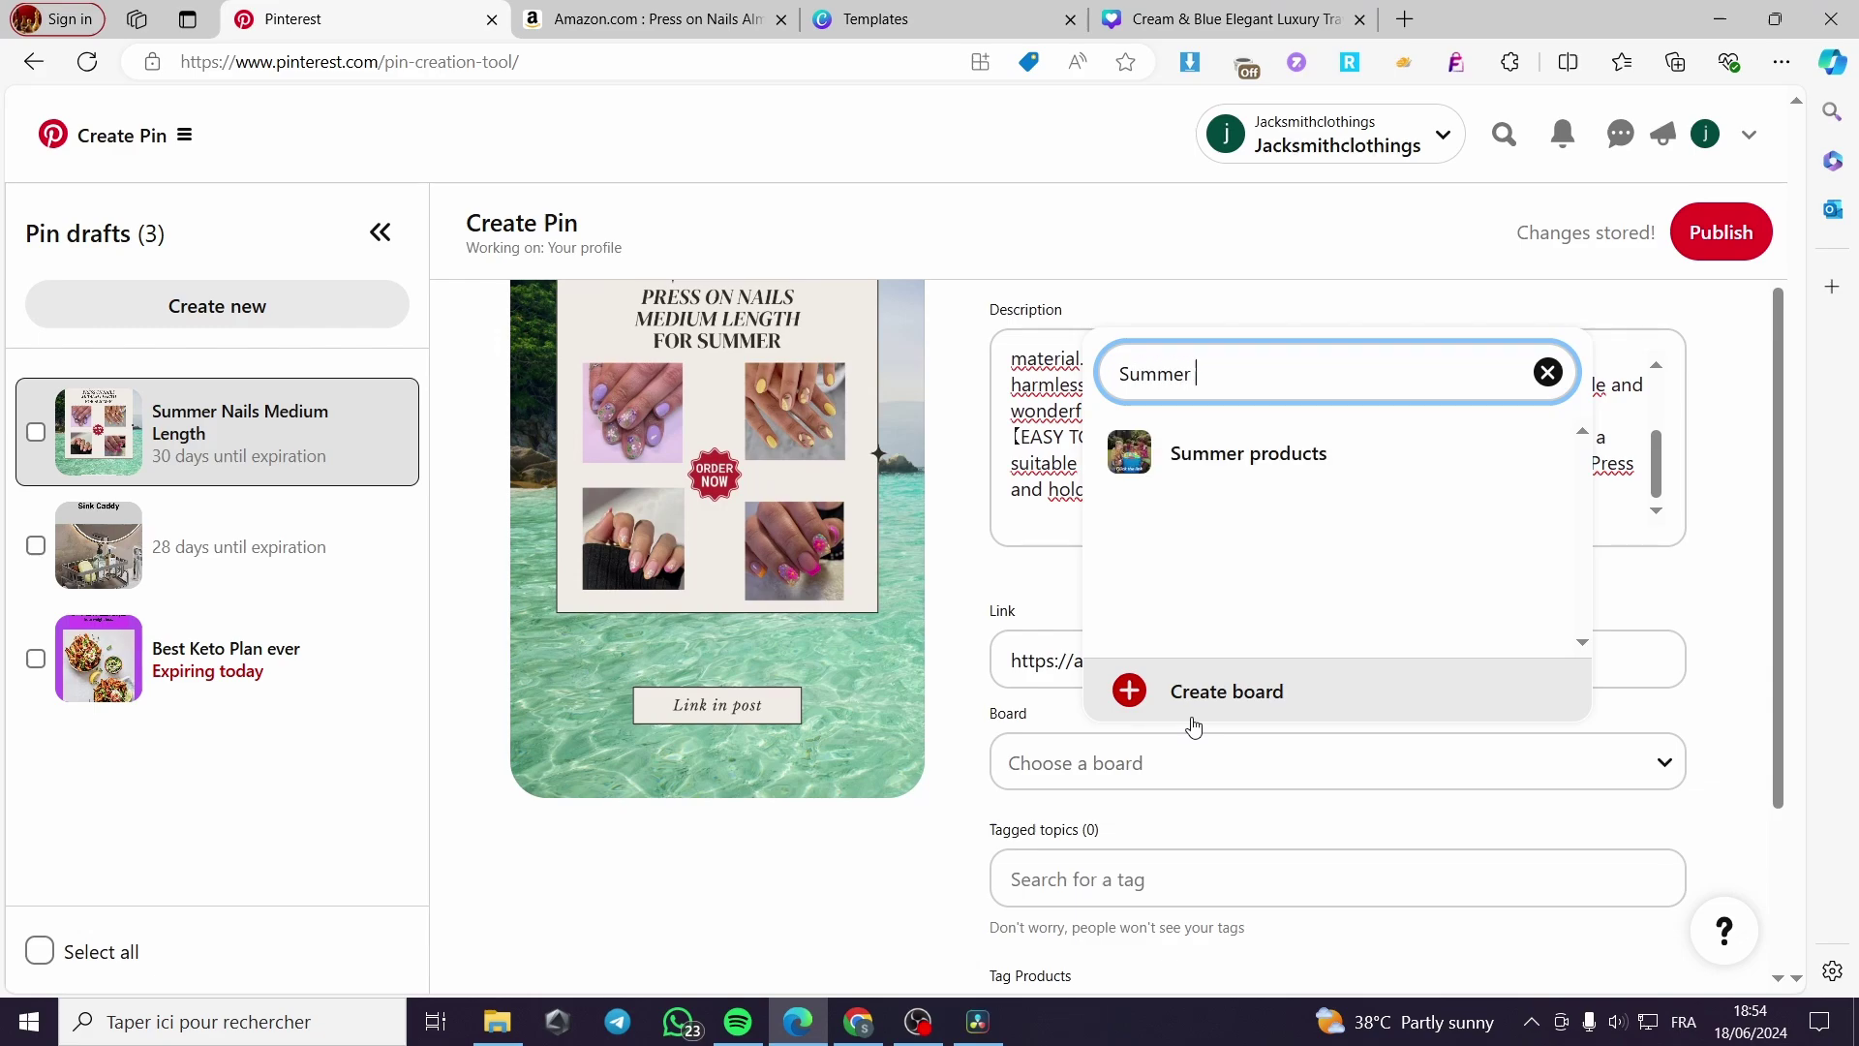
{"action": "type", "text": "nails"}
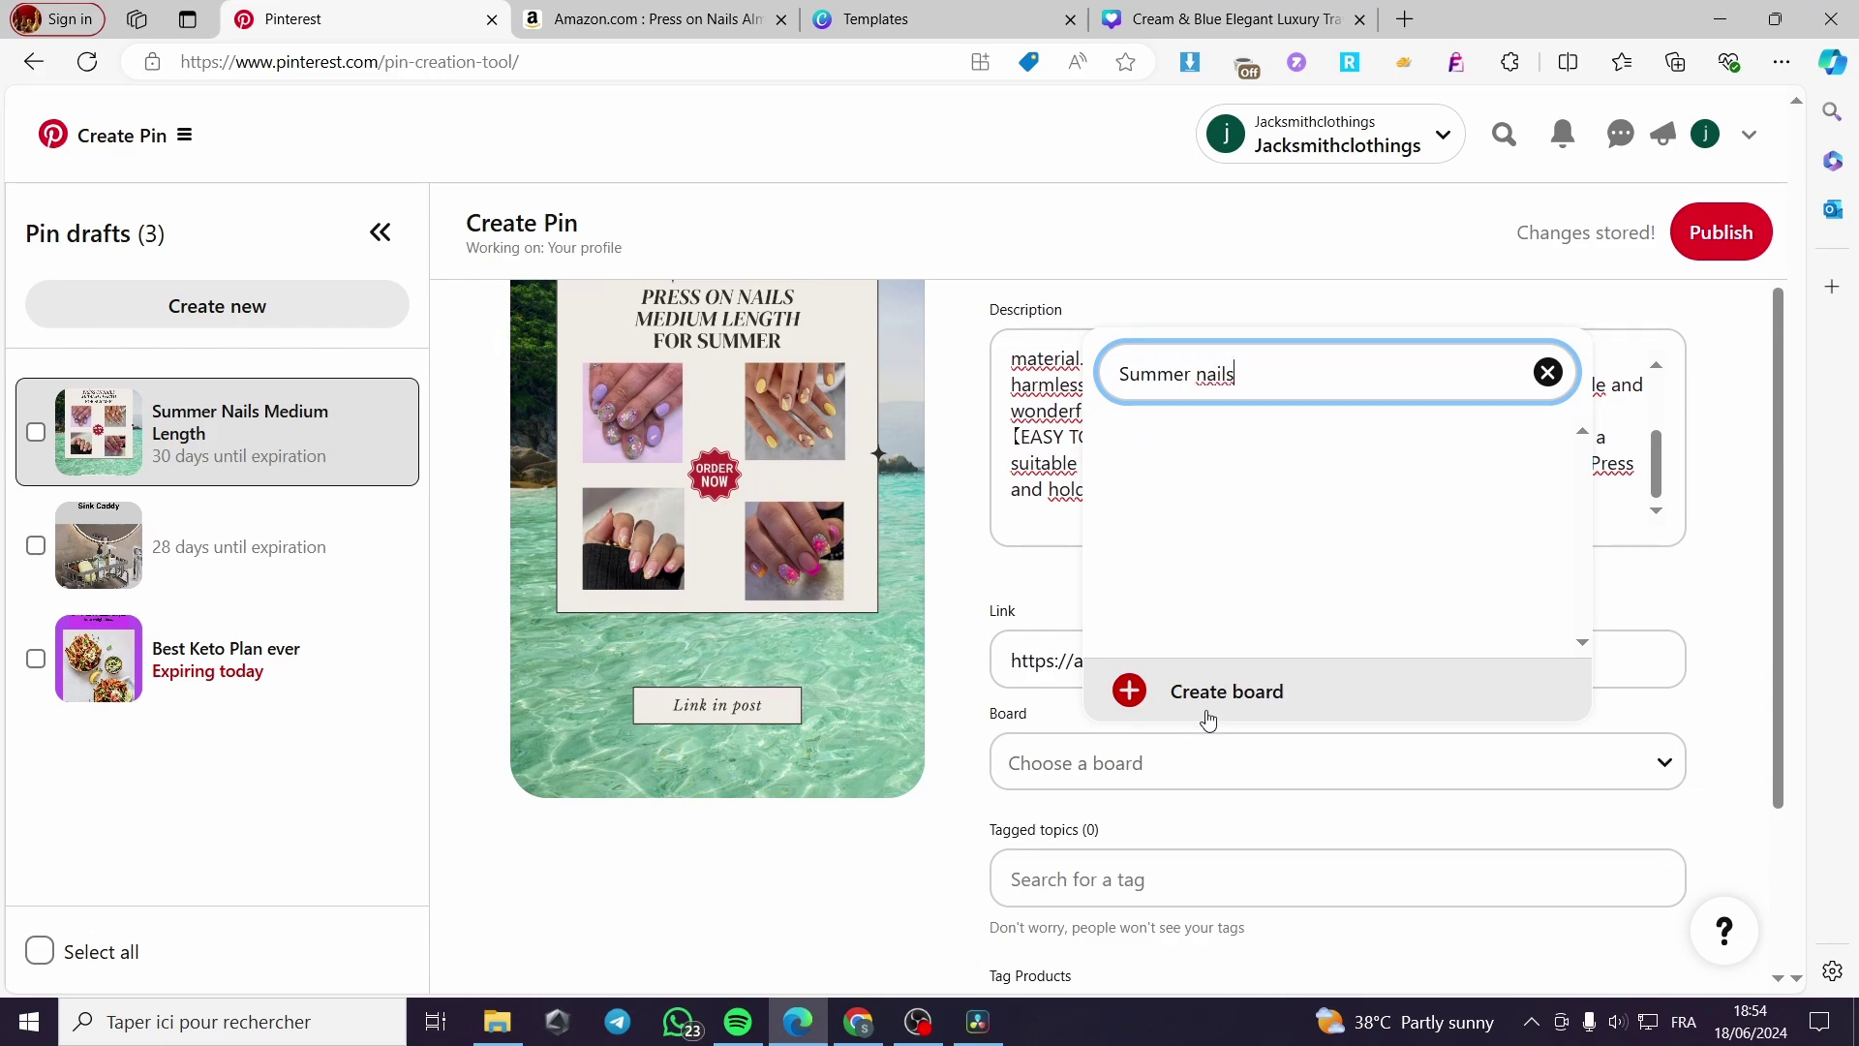
- Create the new 'Summer nails' board for the pin
{"action": "left_click", "coordinate": [1208, 721]}
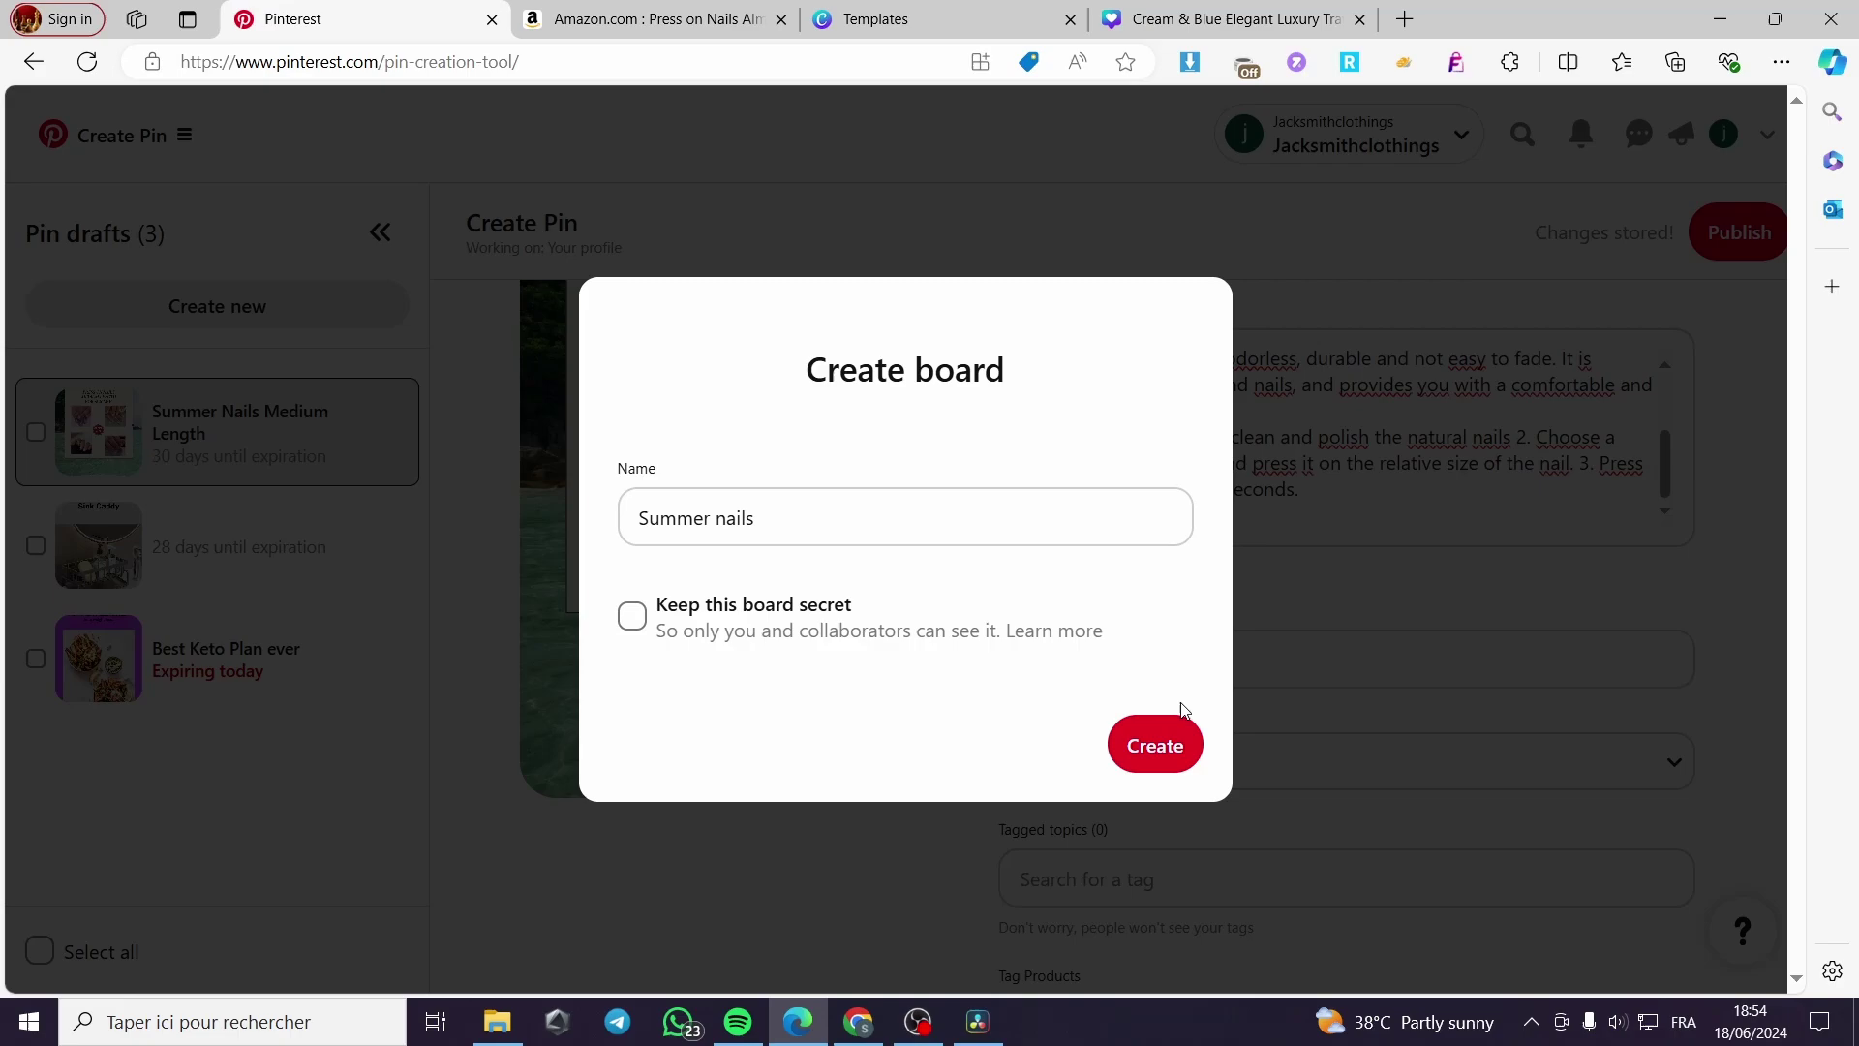
{"action": "left_click", "coordinate": [1151, 745]}
{"action": "scroll", "coordinate": [1149, 826], "scroll_direction": "down", "scroll_amount": 3}
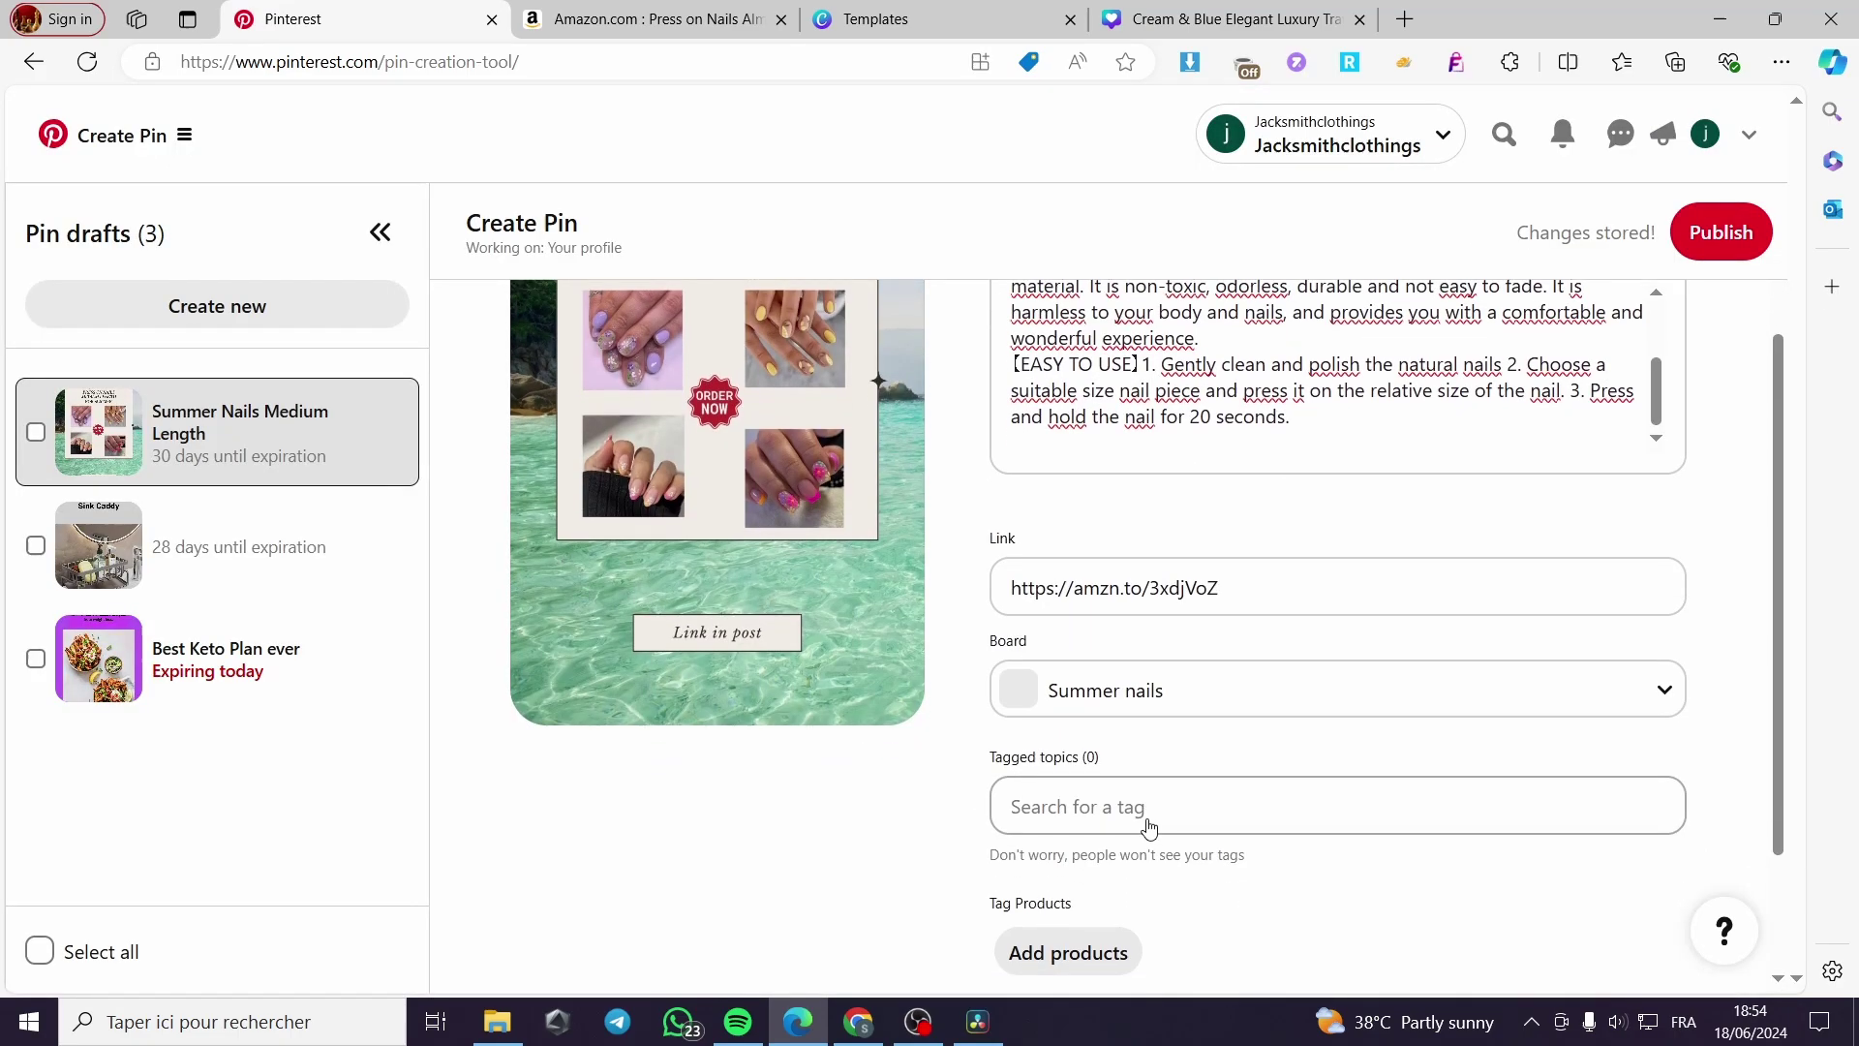
- Tag the pin 'Summer Nails' using 'Summer' copied from the title, then publish it
{"action": "left_click", "coordinate": [1193, 643]}
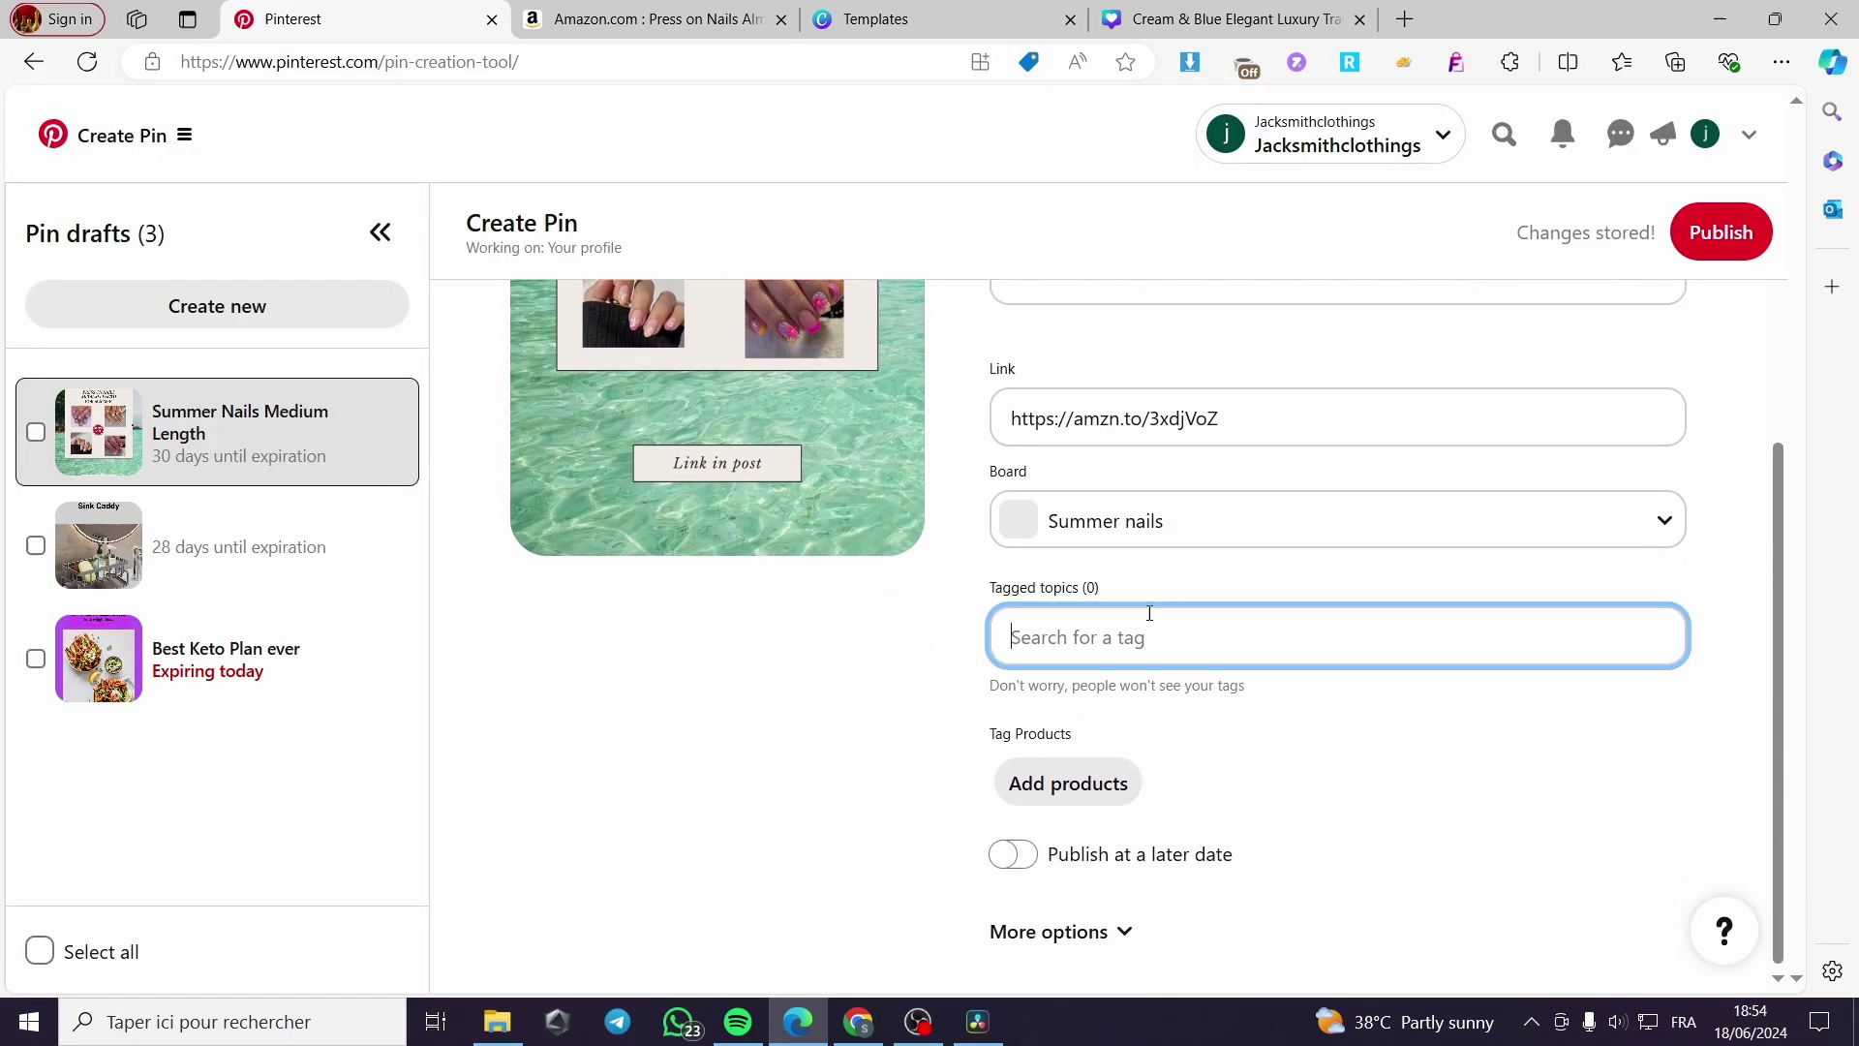
{"action": "scroll", "coordinate": [1149, 613], "scroll_direction": "up", "scroll_amount": 4}
{"action": "double_click", "coordinate": [1014, 363]}
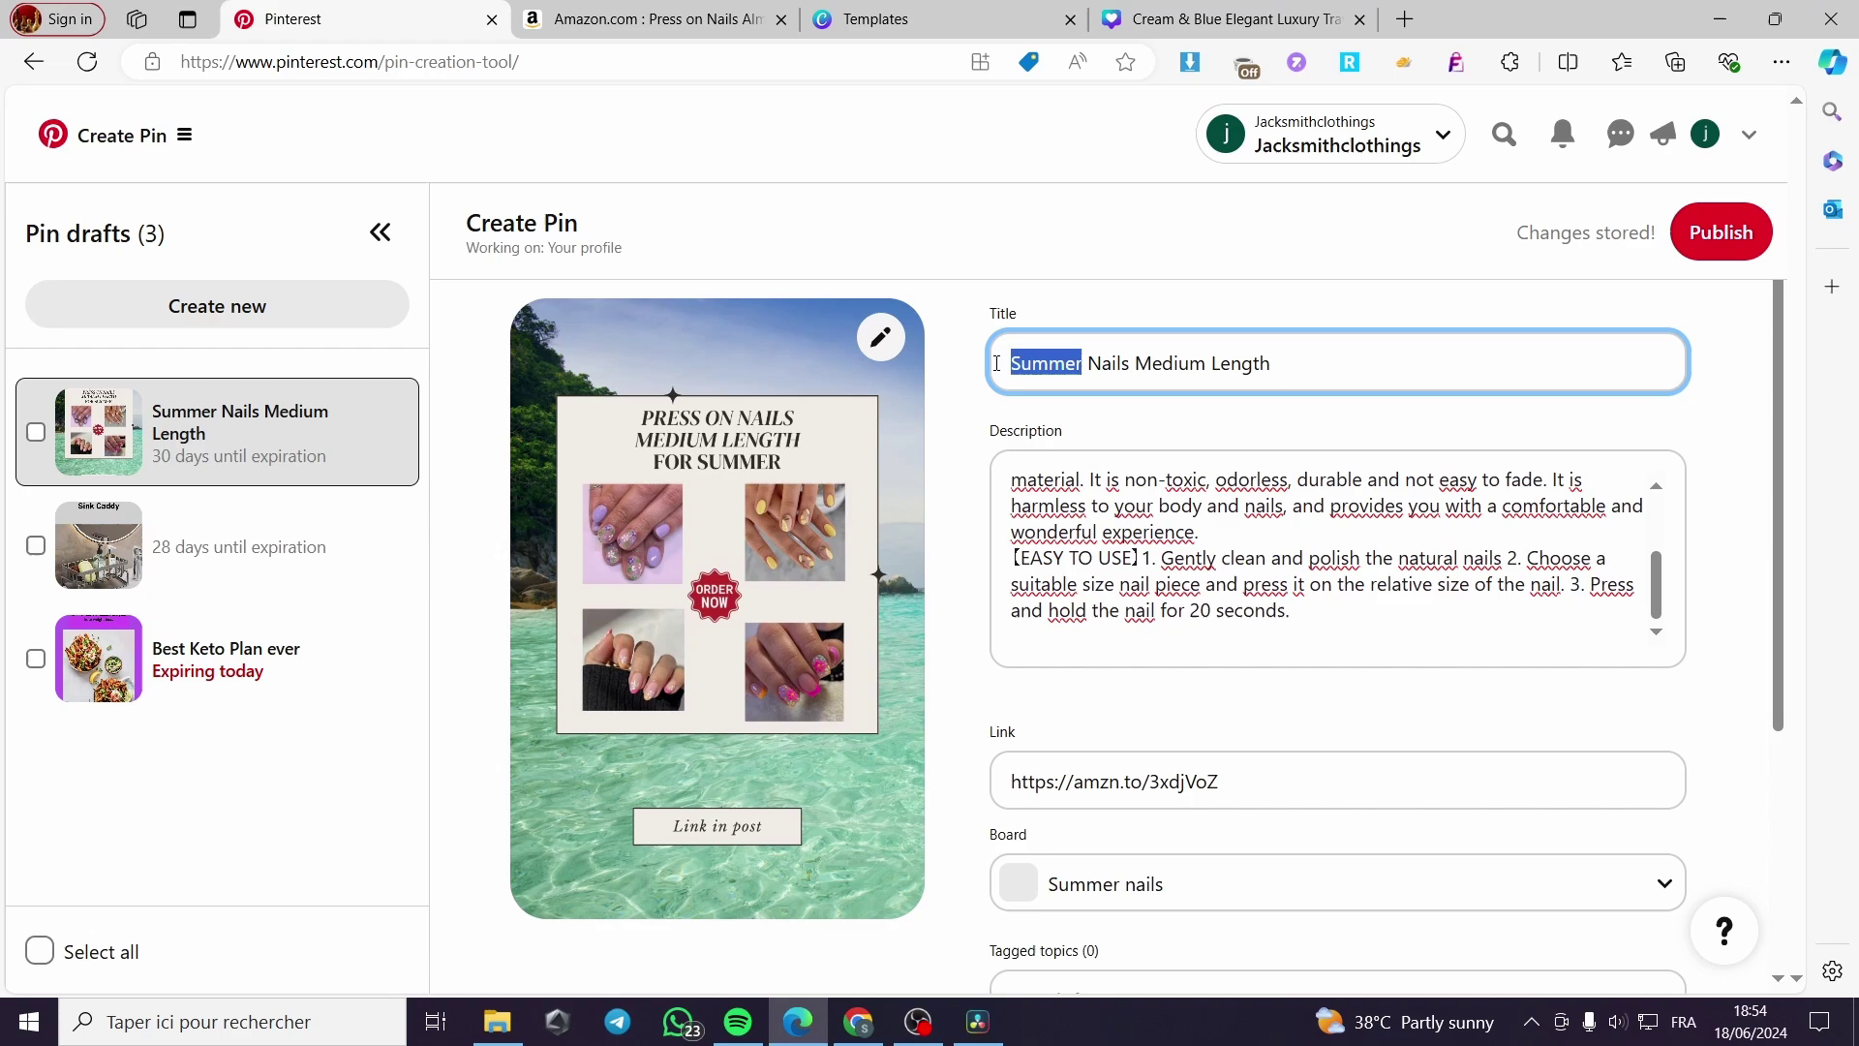
{"action": "key", "text": "ctrl+c"}
{"action": "scroll", "coordinate": [1212, 776], "scroll_direction": "down", "scroll_amount": 4}
{"action": "left_click", "coordinate": [1167, 644]}
{"action": "key", "text": "ctrl+v"}
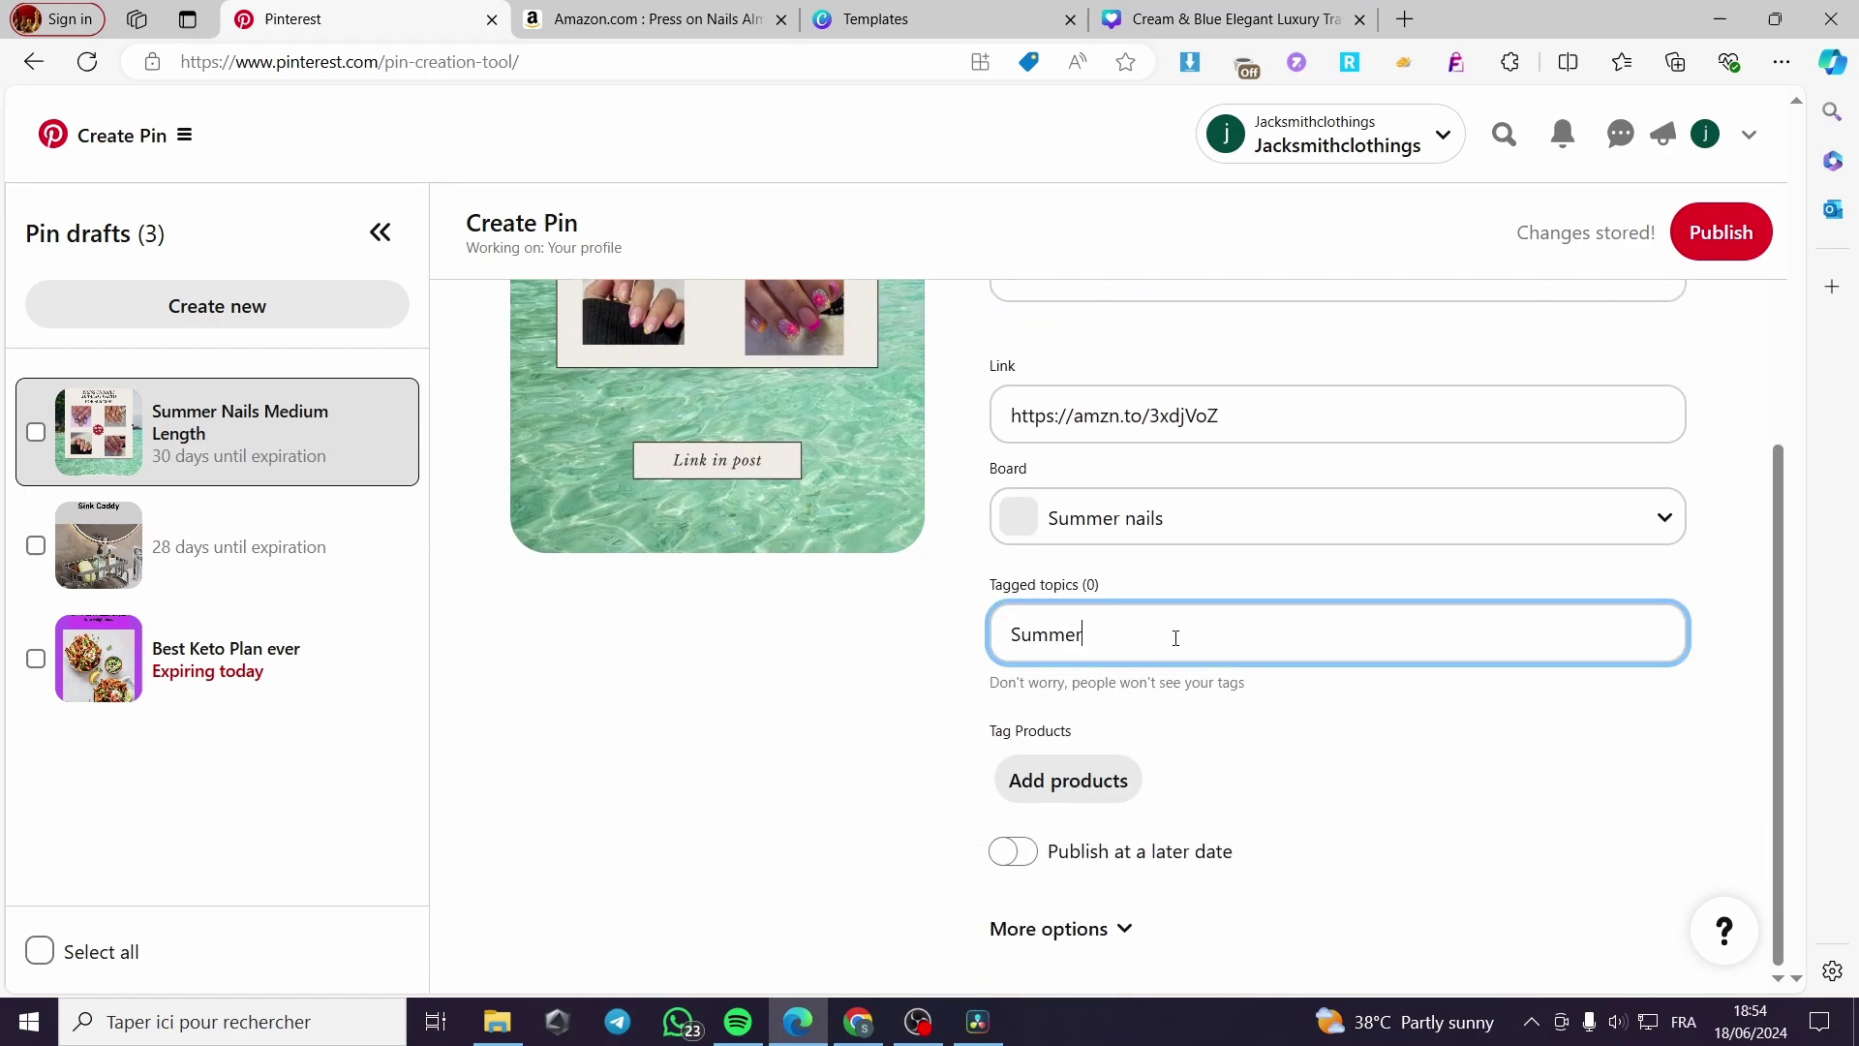
{"action": "left_click", "coordinate": [1183, 774]}
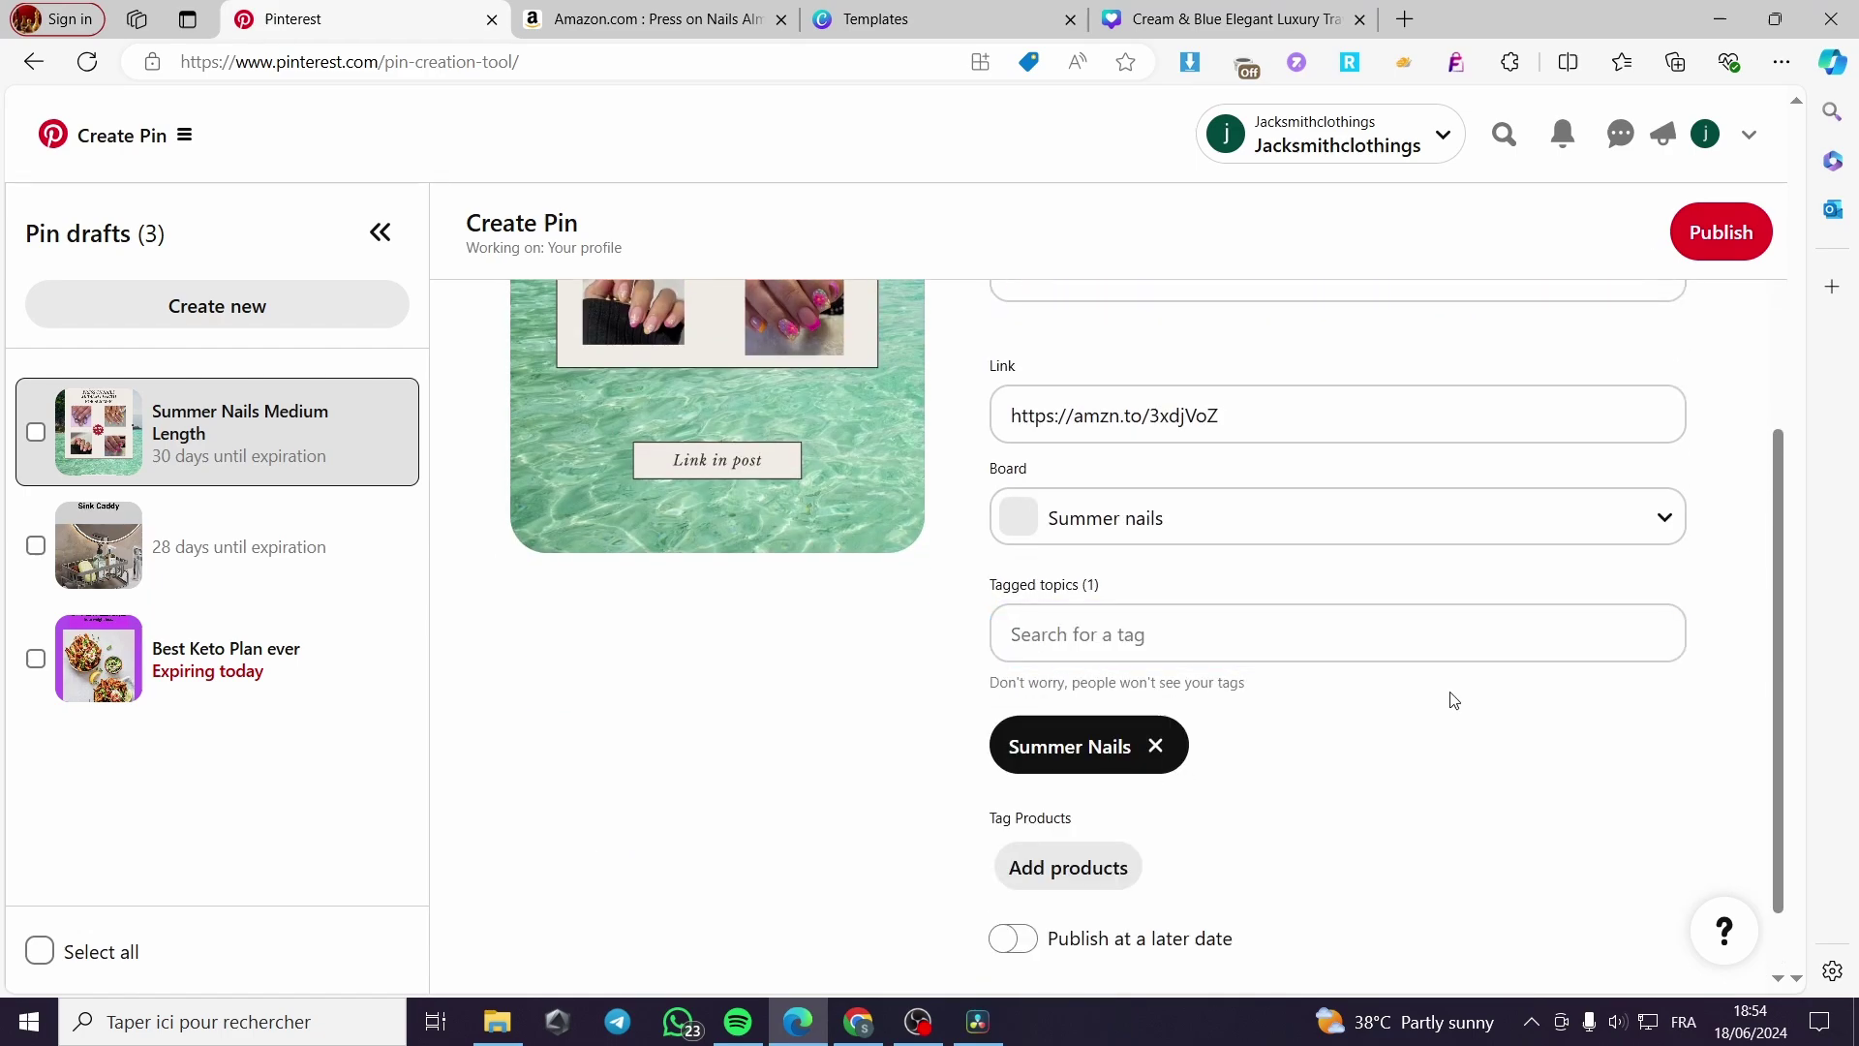
{"action": "left_click", "coordinate": [1721, 232]}
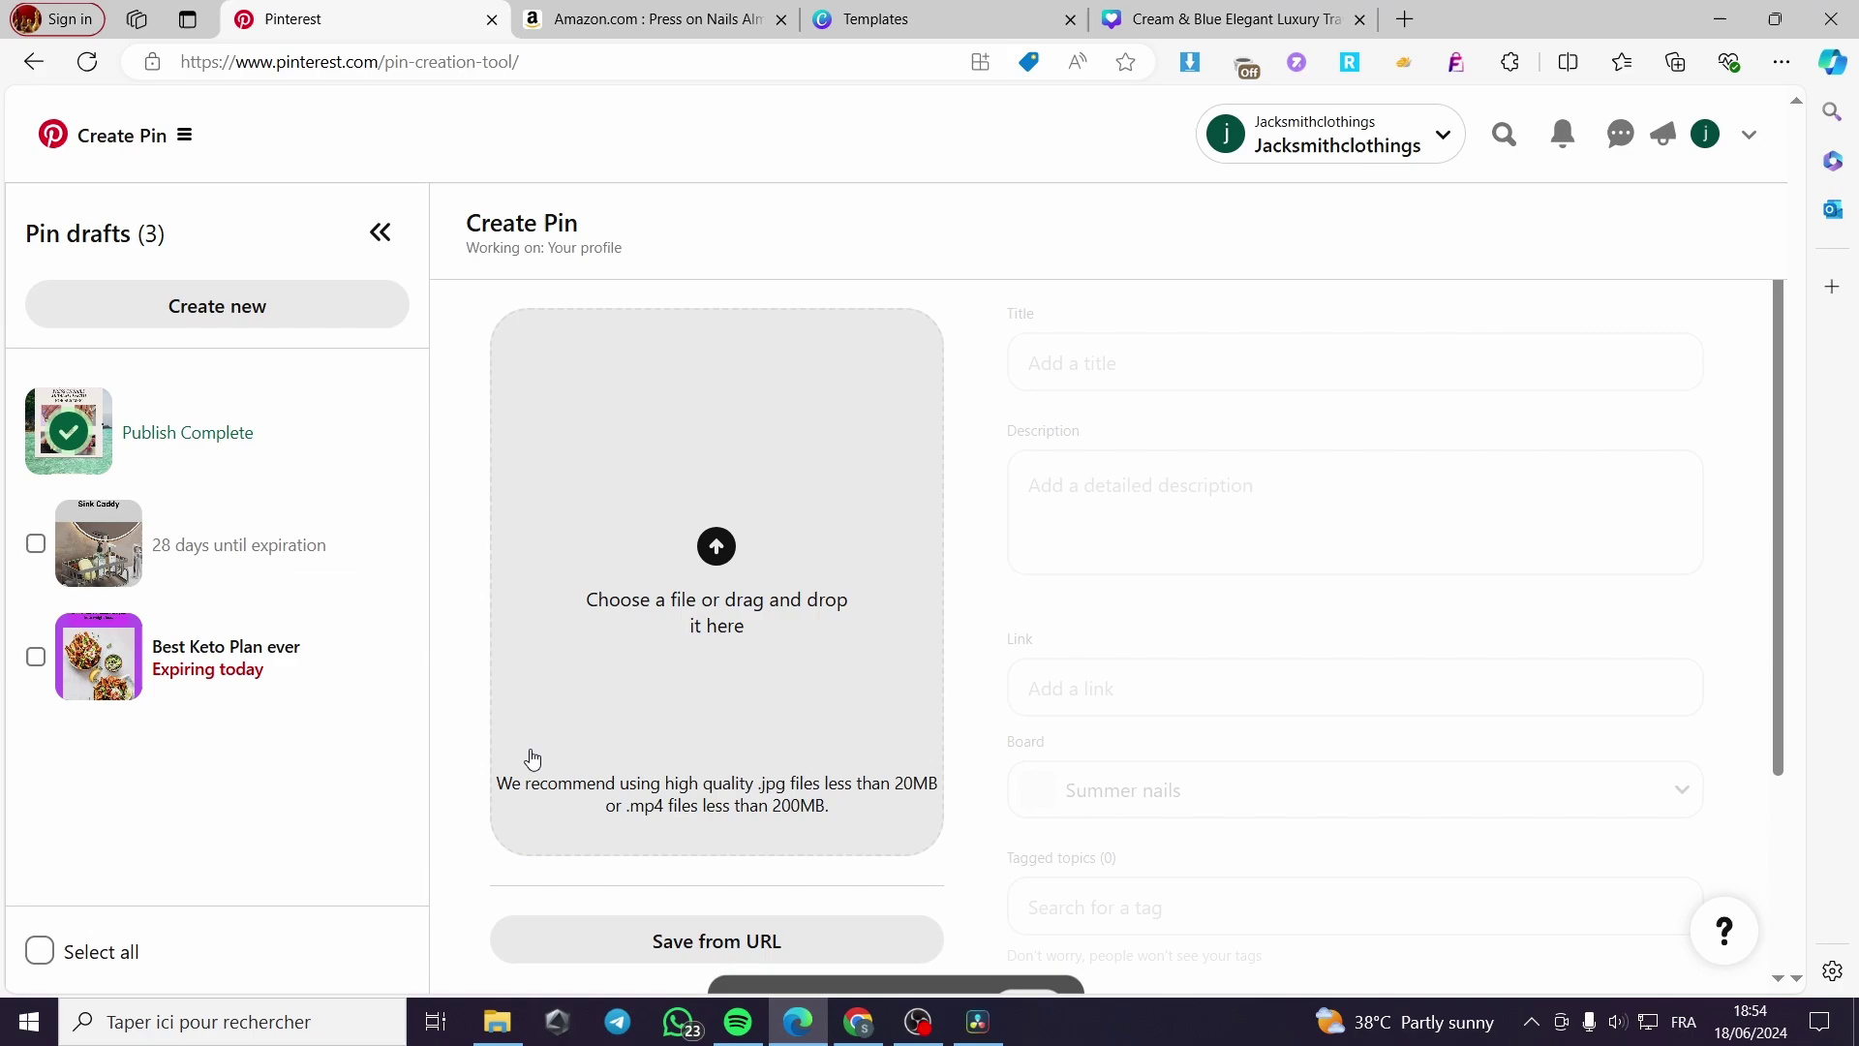
- View the published 'Summer Nails Medium Length' pin page and scroll back to its top
{"action": "left_click", "coordinate": [1032, 947]}
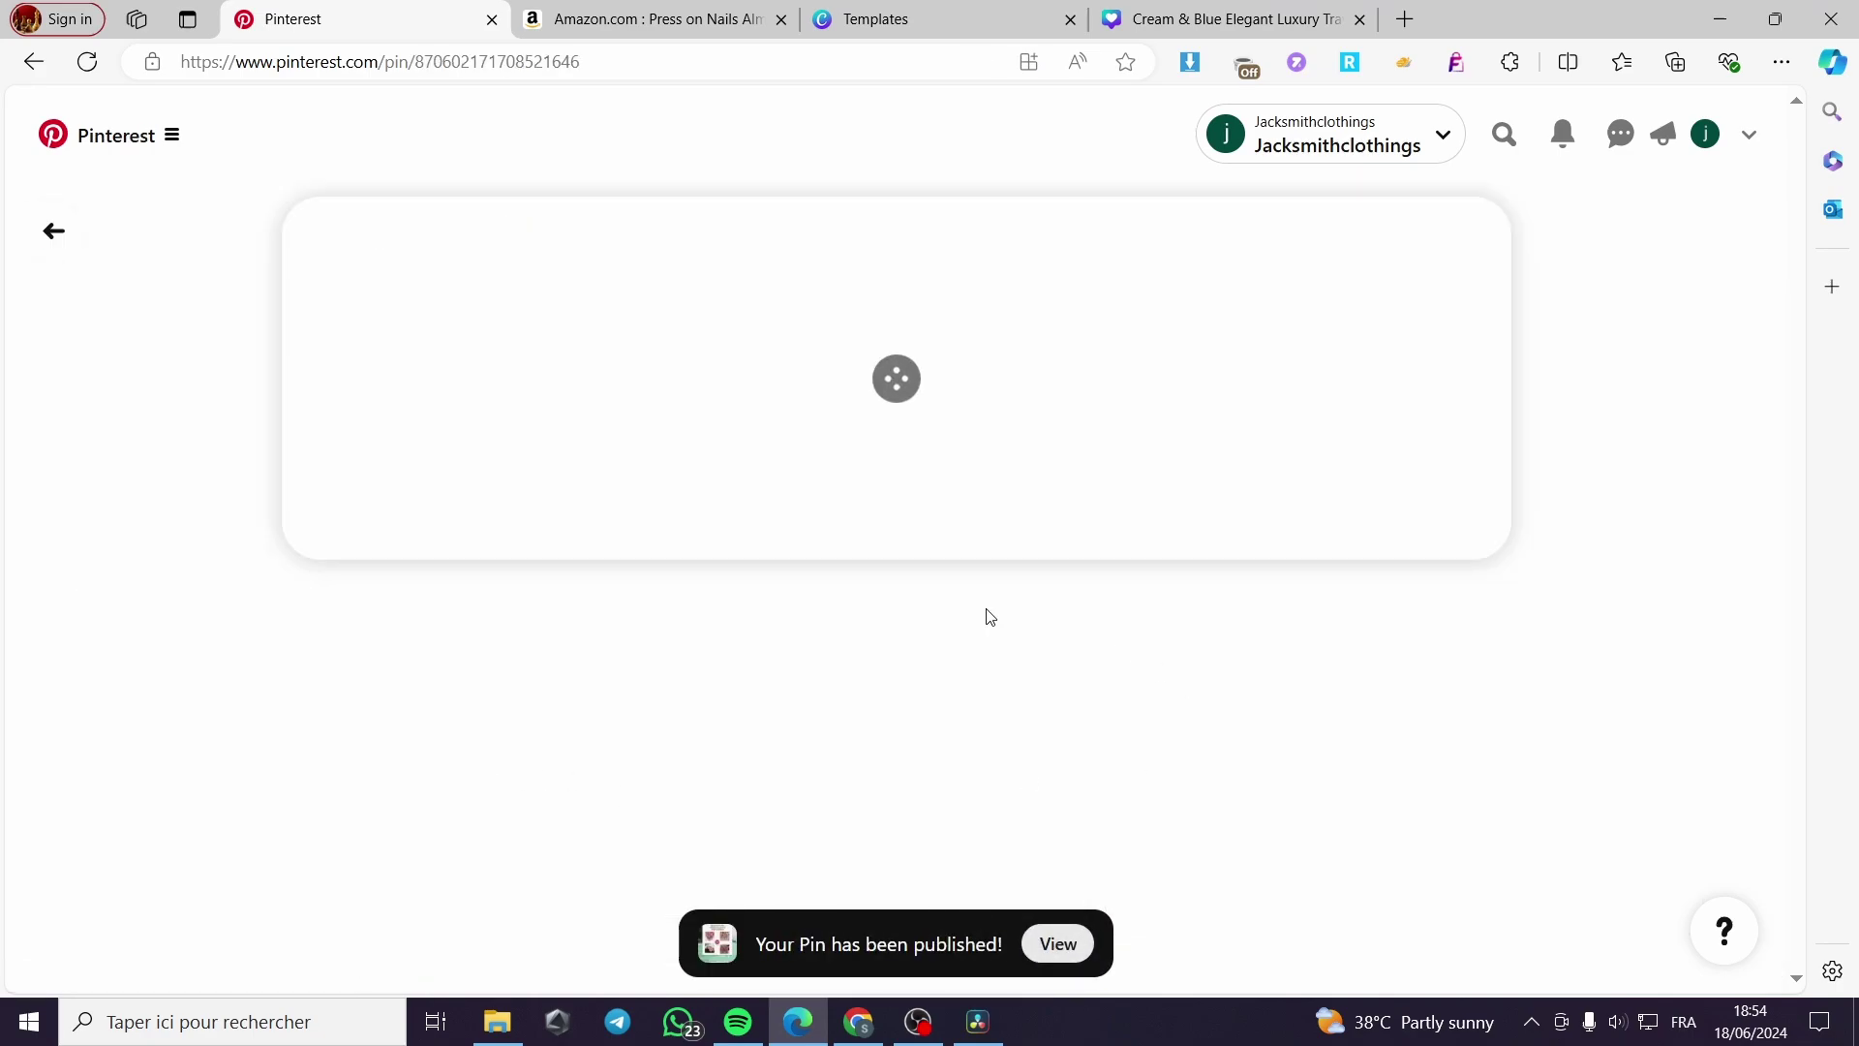
{"action": "scroll", "coordinate": [707, 678], "scroll_direction": "down", "scroll_amount": 2}
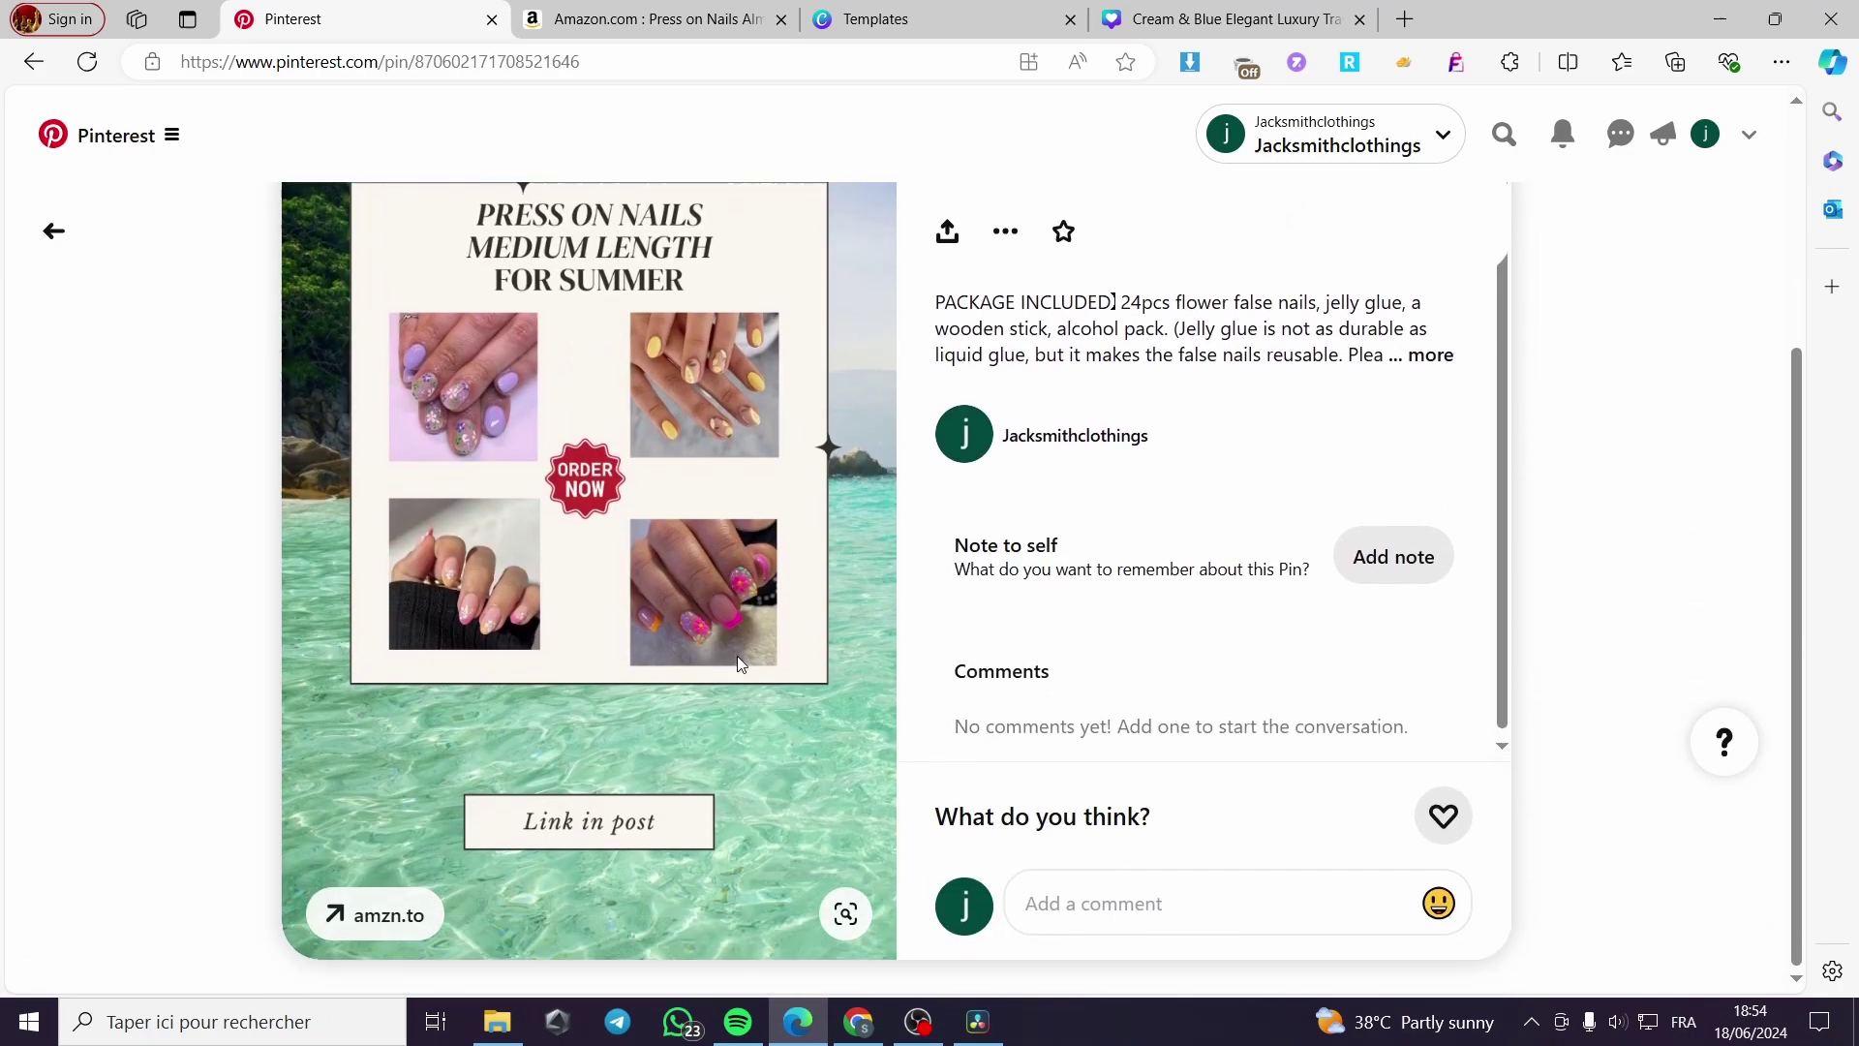
{"action": "scroll", "coordinate": [1539, 605], "scroll_direction": "up", "scroll_amount": 3}
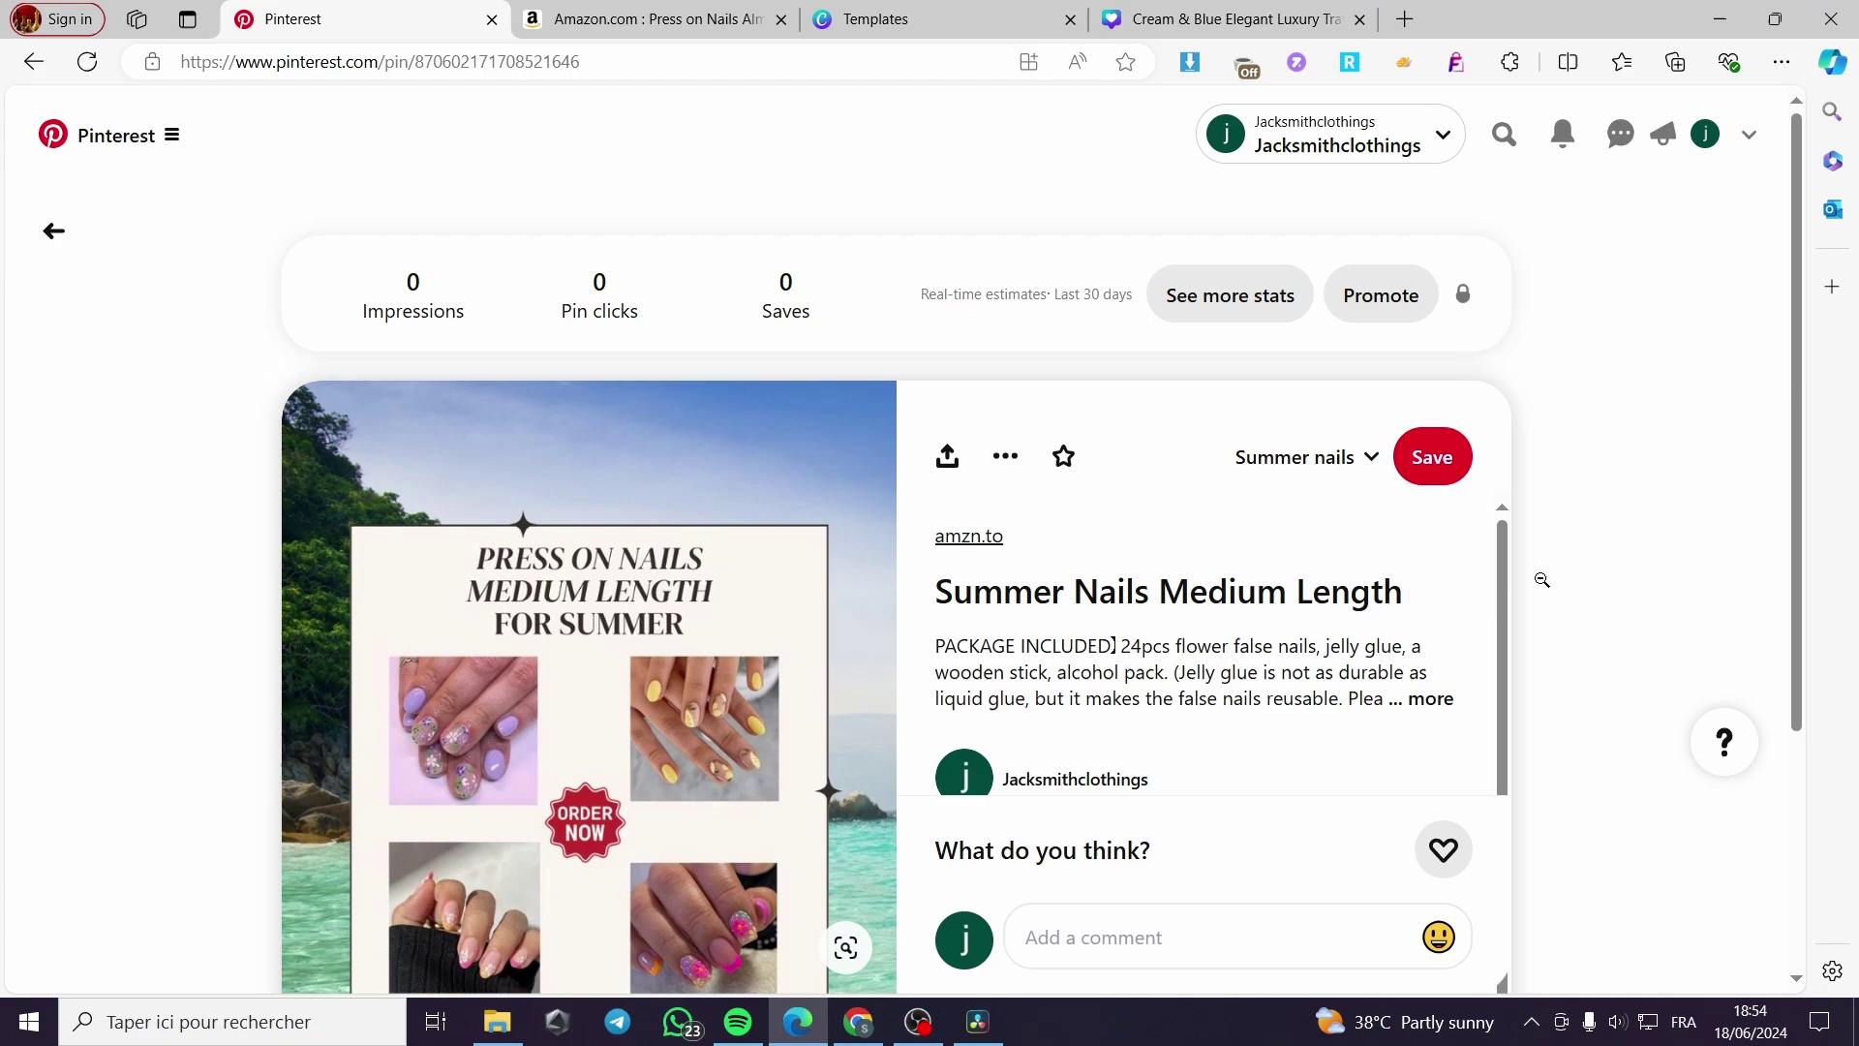